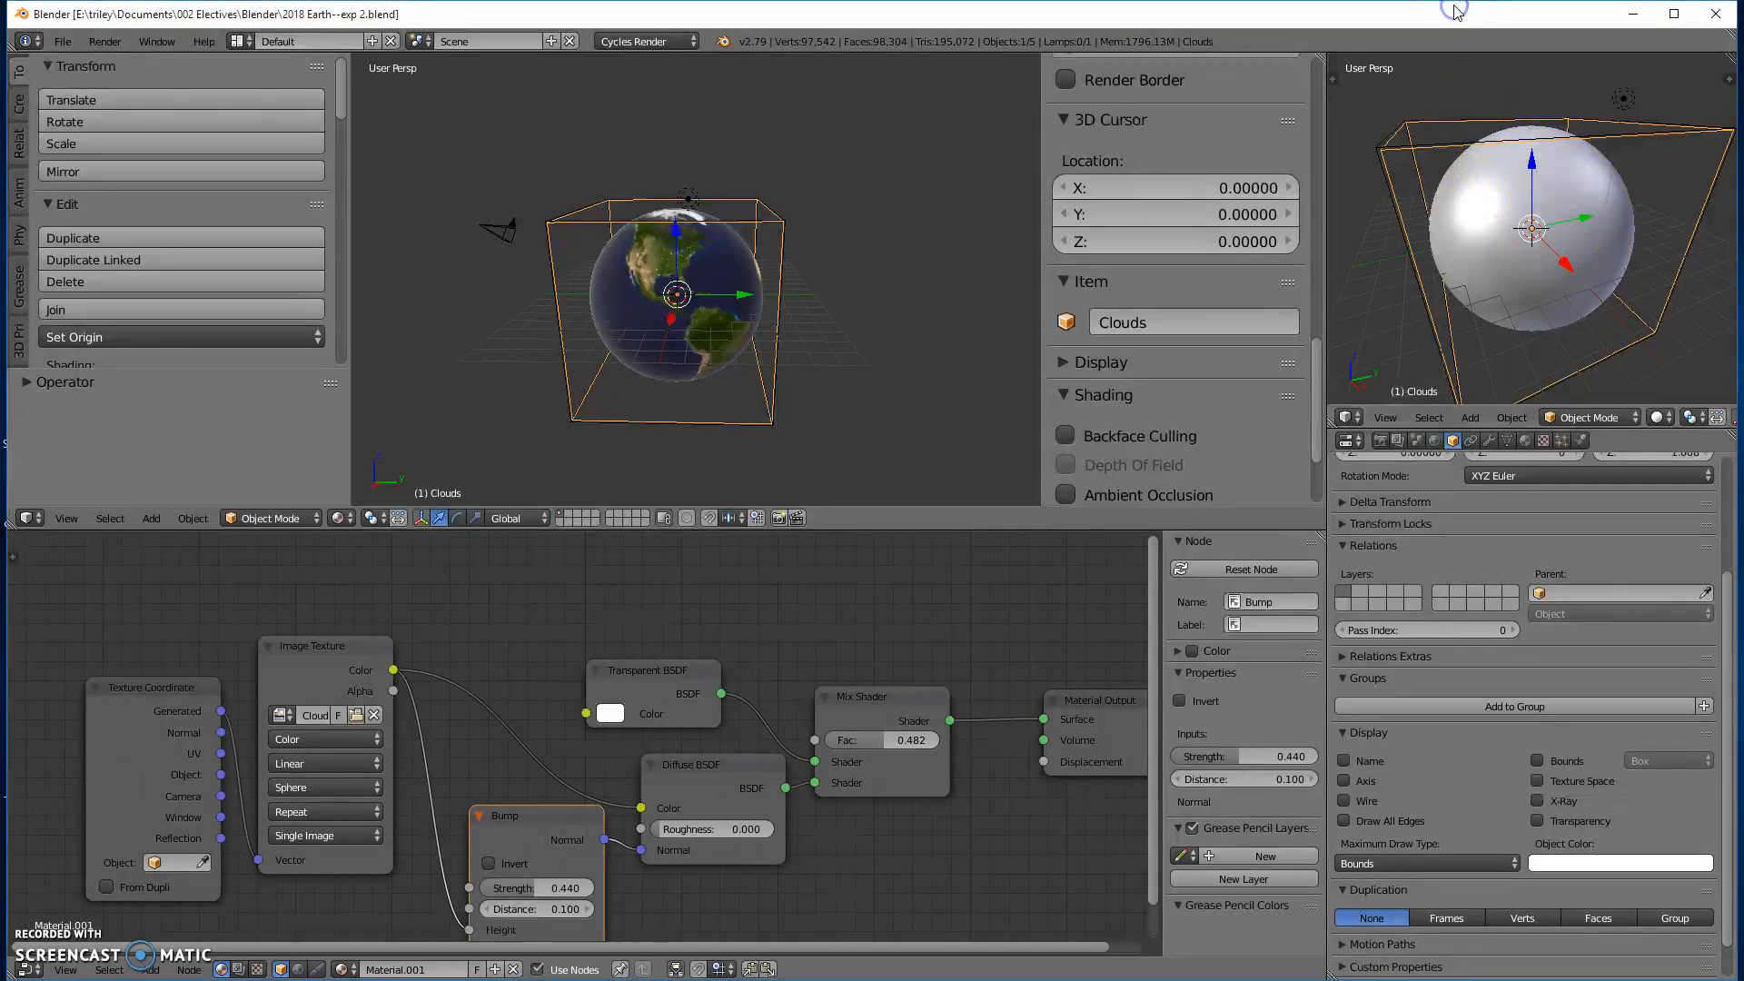
# - Show the small 3D viewport in rendered shading and split an Outliner off the node editor
pyautogui.hotkey('shift', 'z')
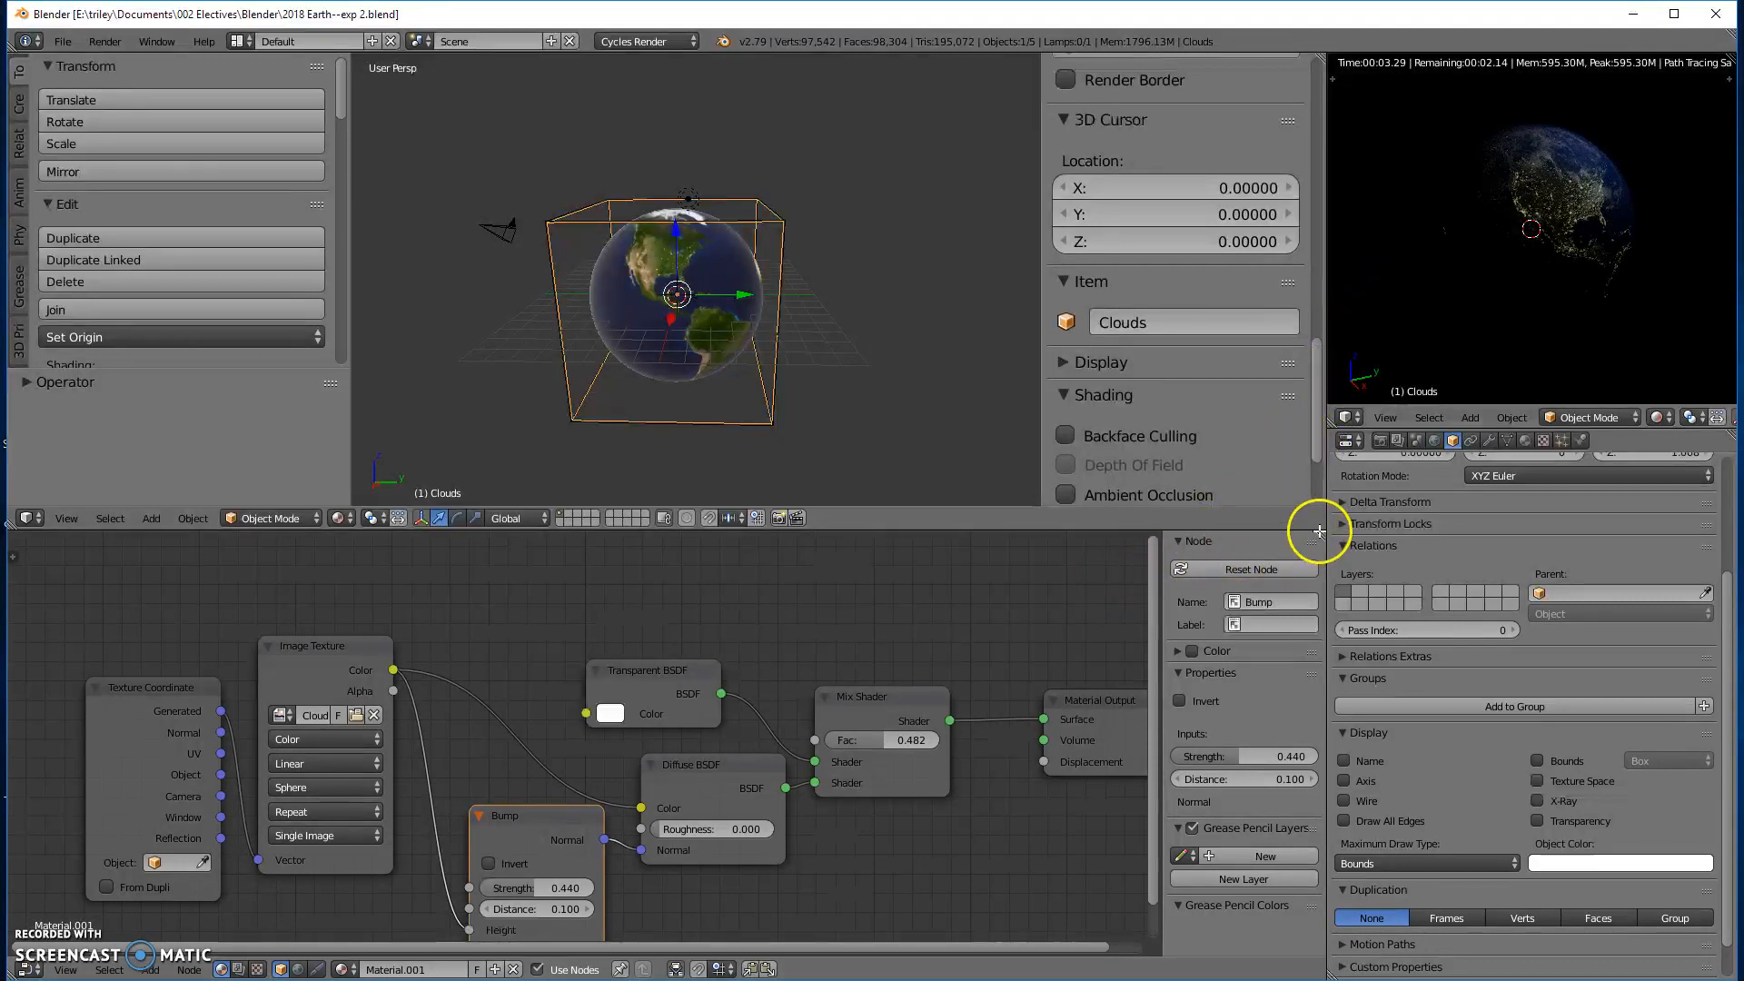
pyautogui.moveTo(1322, 531); pyautogui.dragTo(1103, 543)
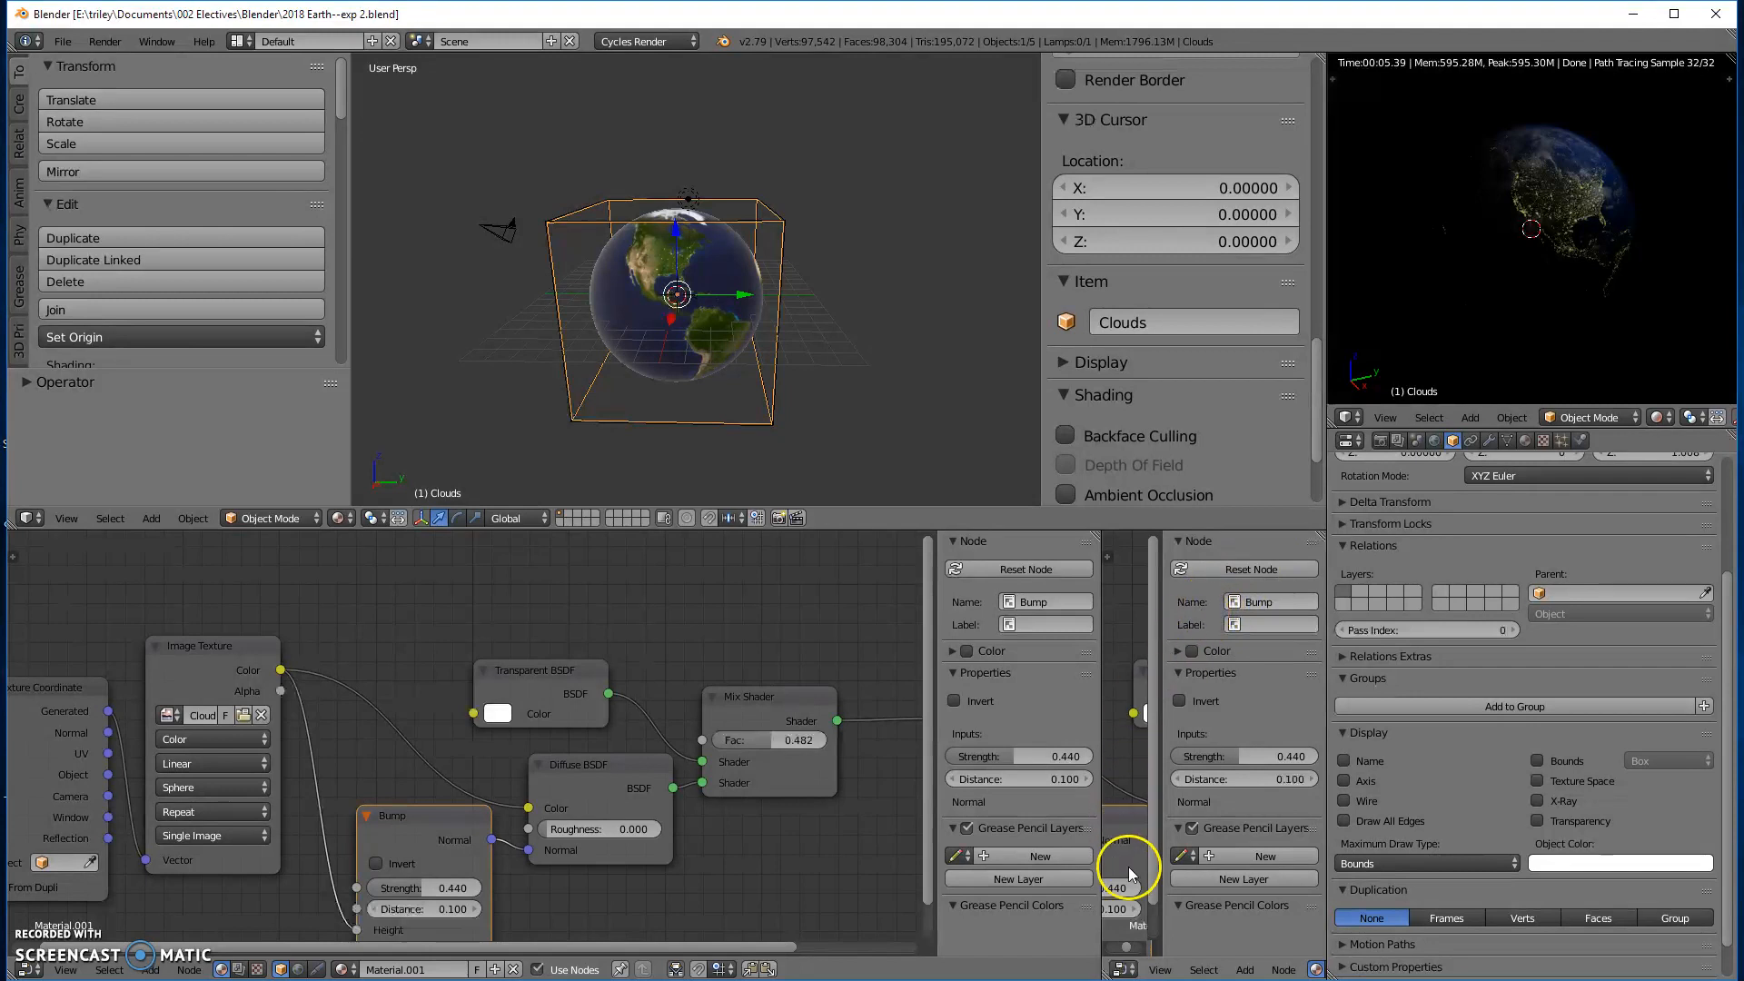
pyautogui.click(1124, 969)
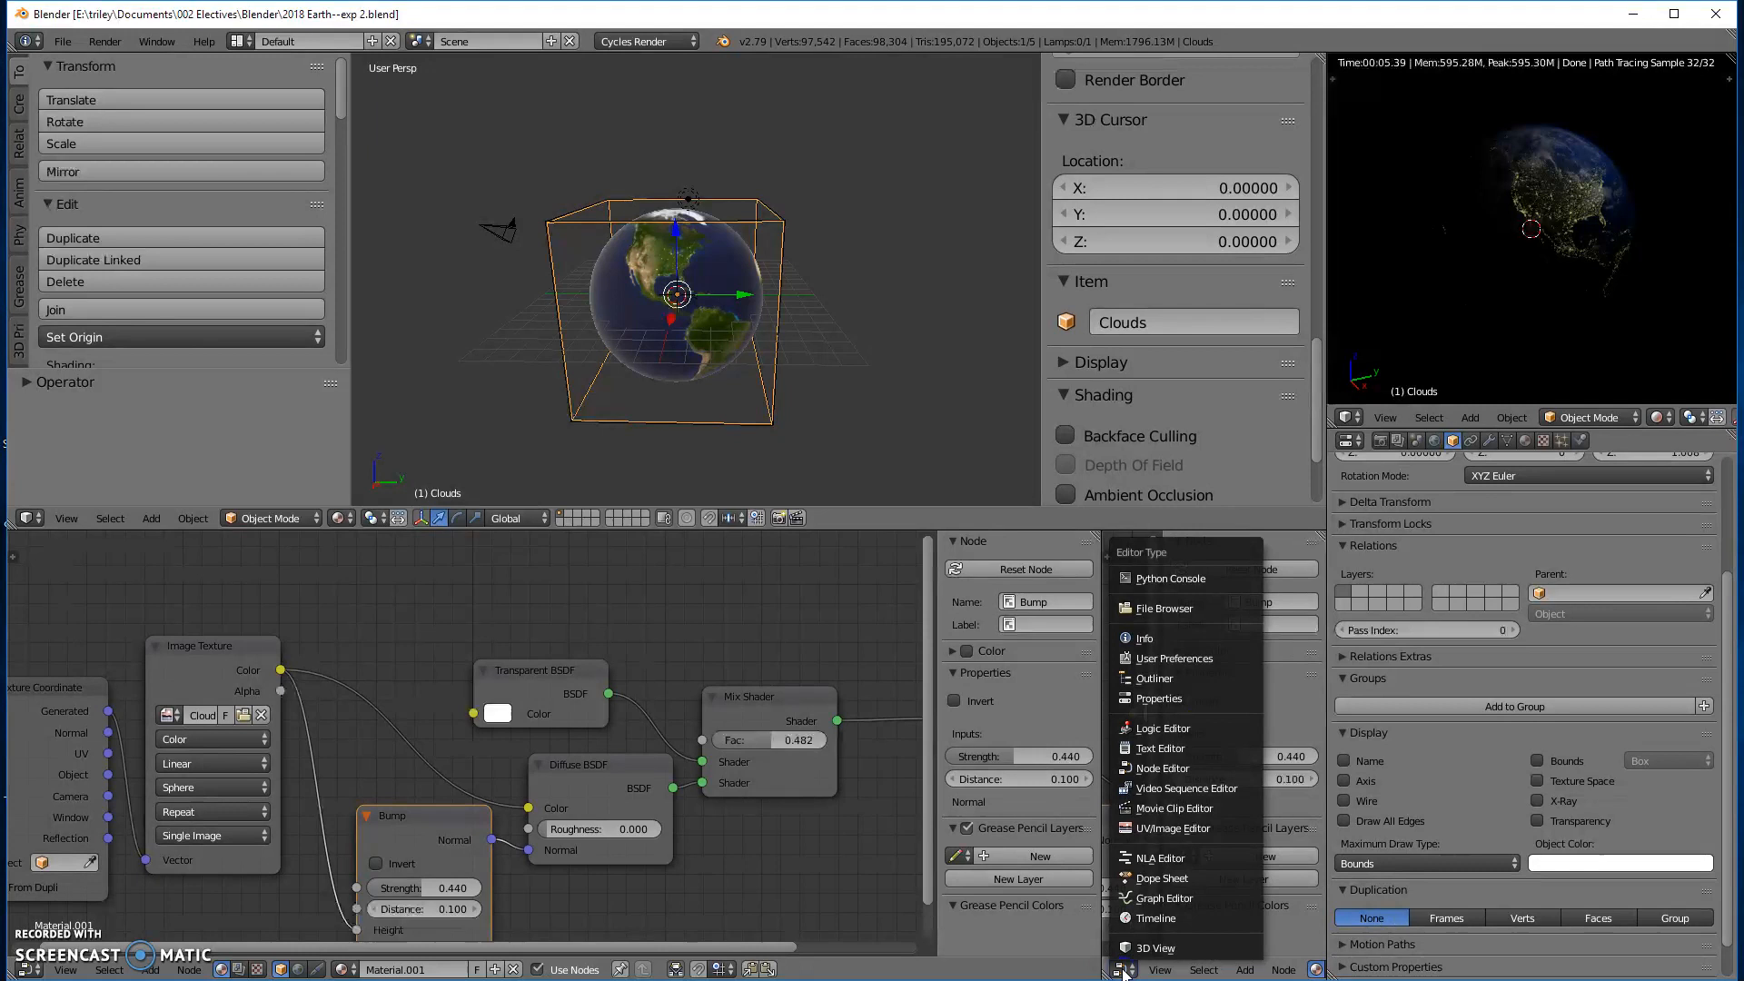
pyautogui.click(1151, 679)
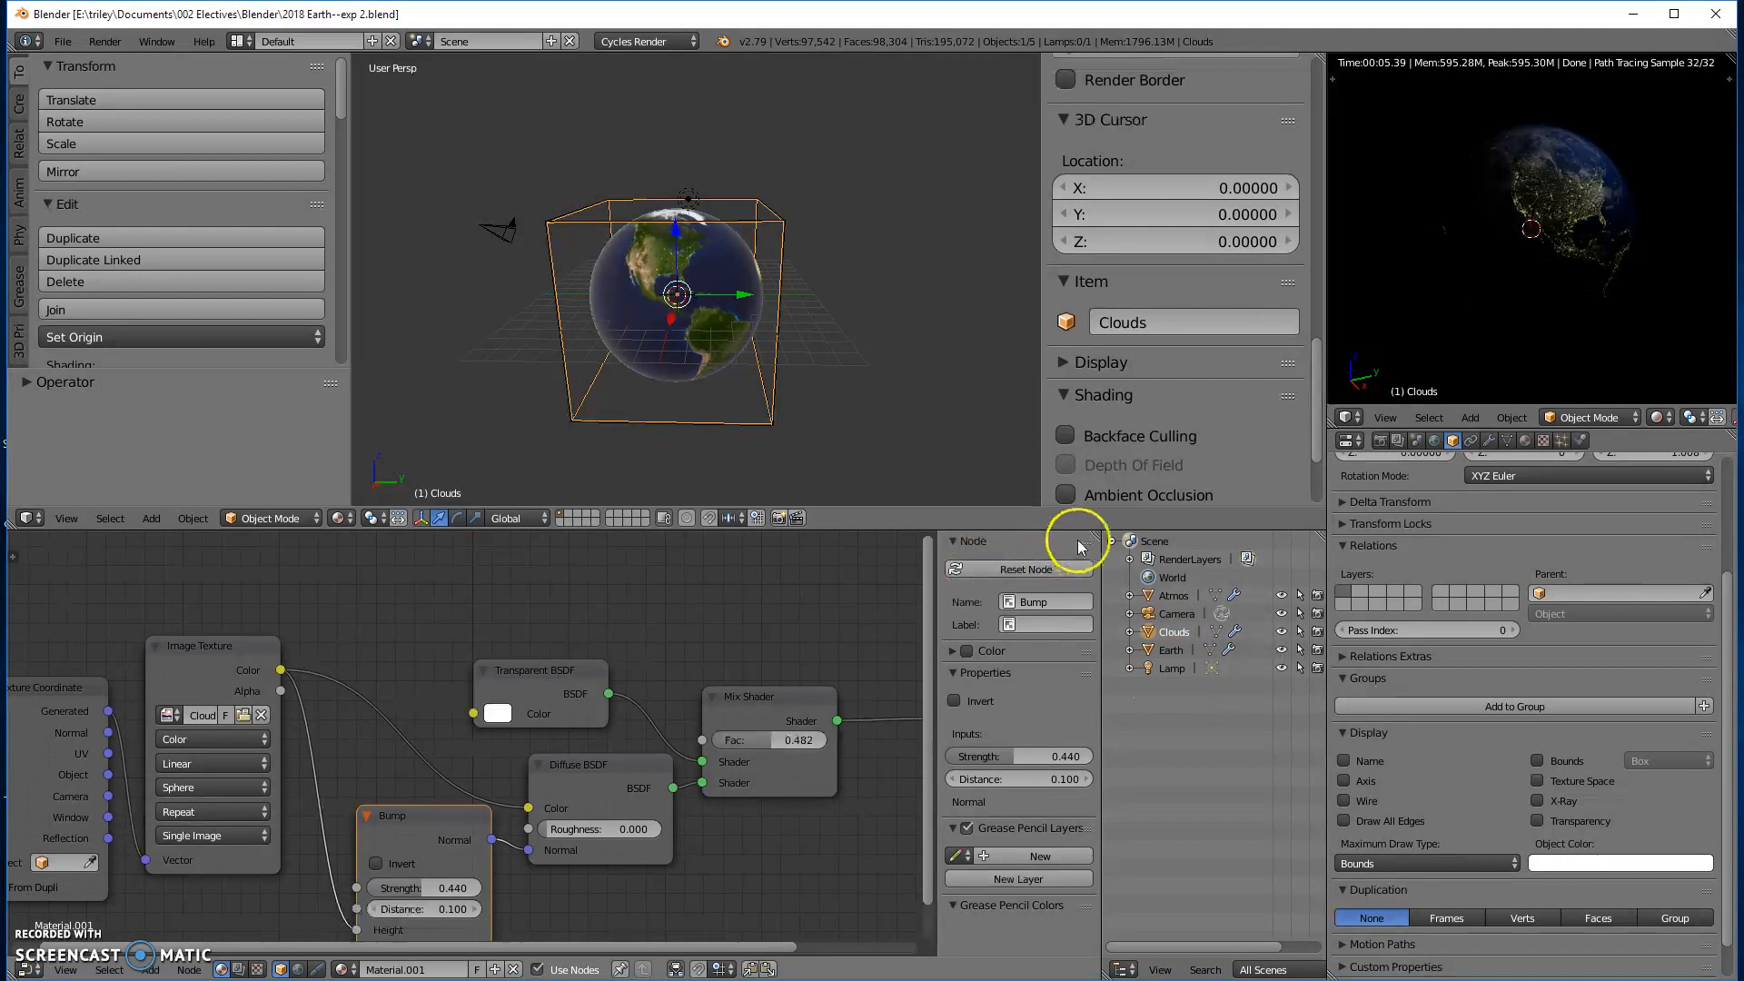
# - Split a thin strip off the node editor and turn it into a Timeline
pyautogui.moveTo(1099, 525); pyautogui.dragTo(1101, 594)
pyautogui.click(28, 584)
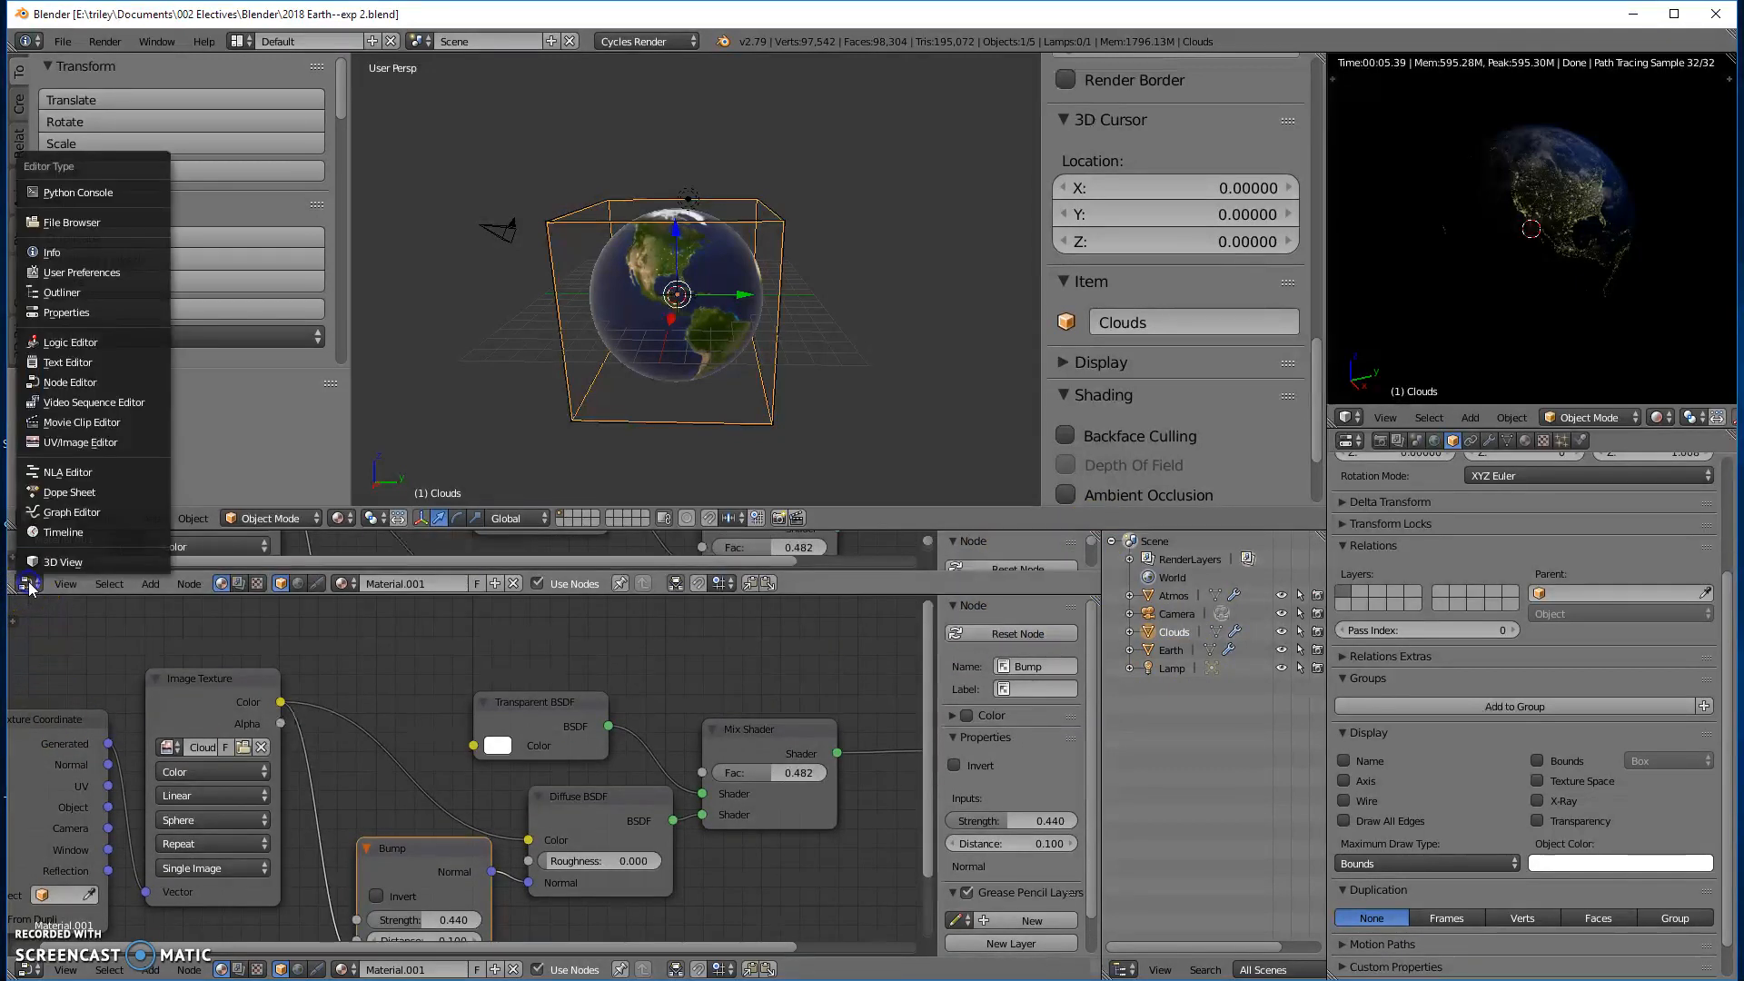
pyautogui.click(50, 531)
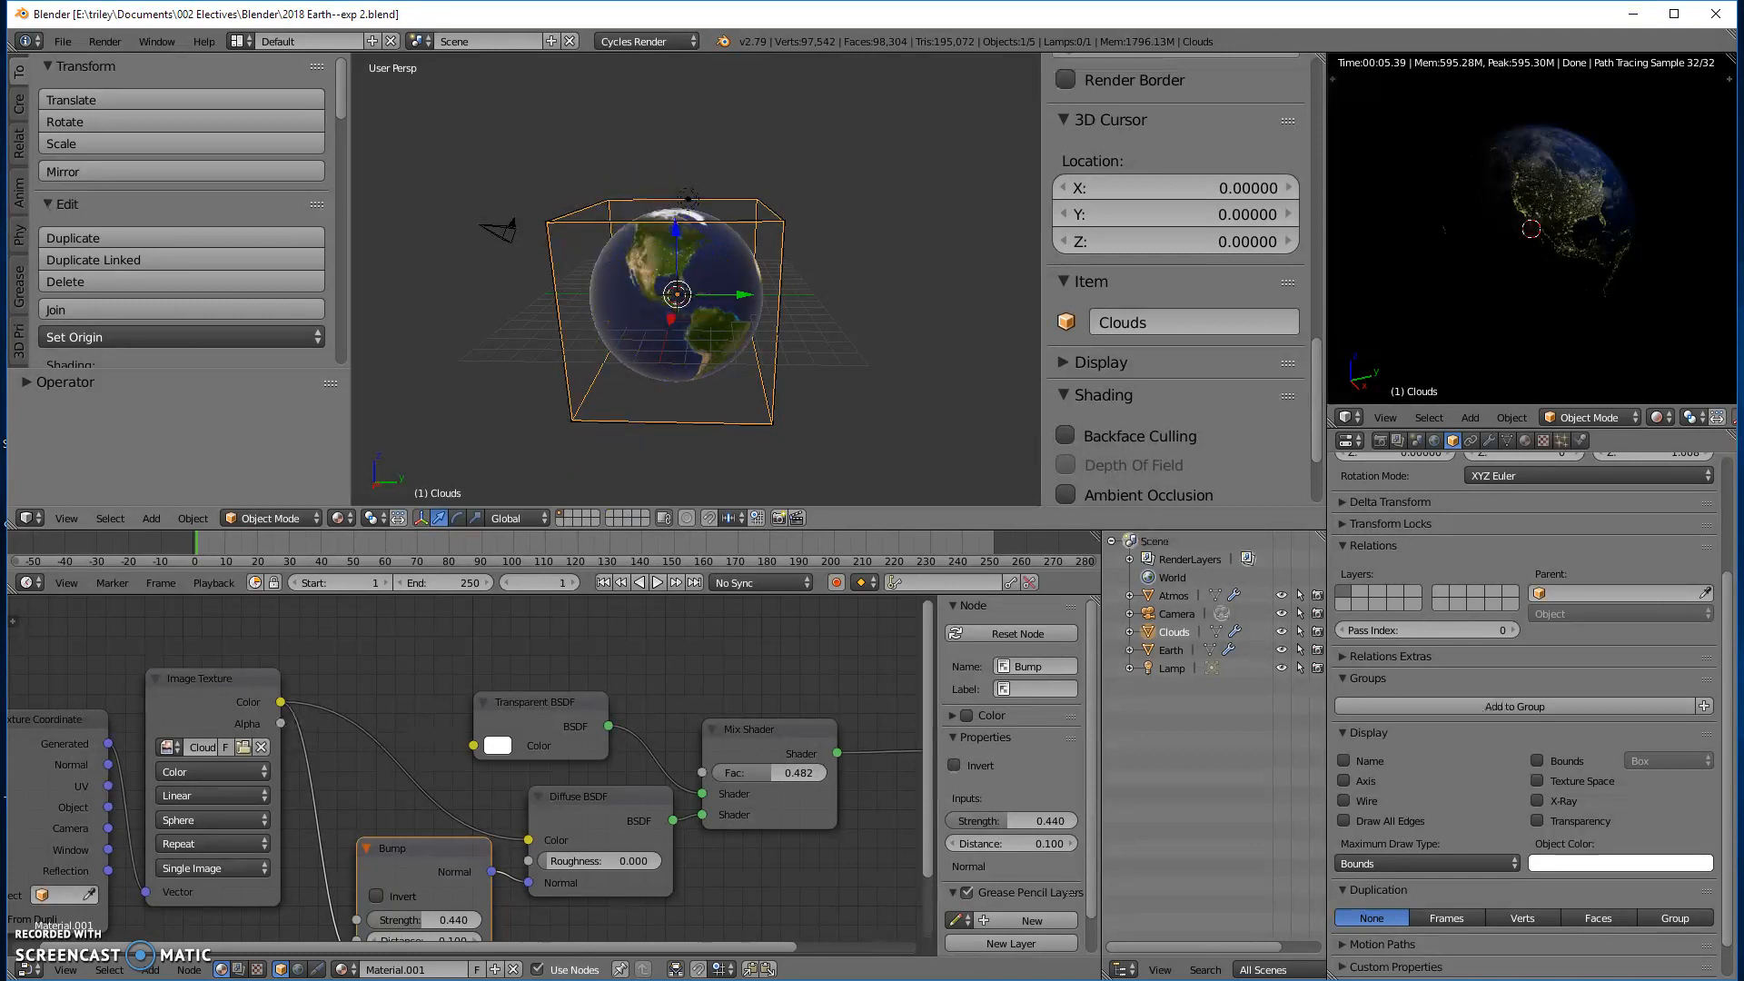
# - Switch to the browser and examine the enlarged diagram of Earth's axial tilt on the Wikipedia page
pyautogui.moveTo(1743, 181); pyautogui.dragTo(352, 89)
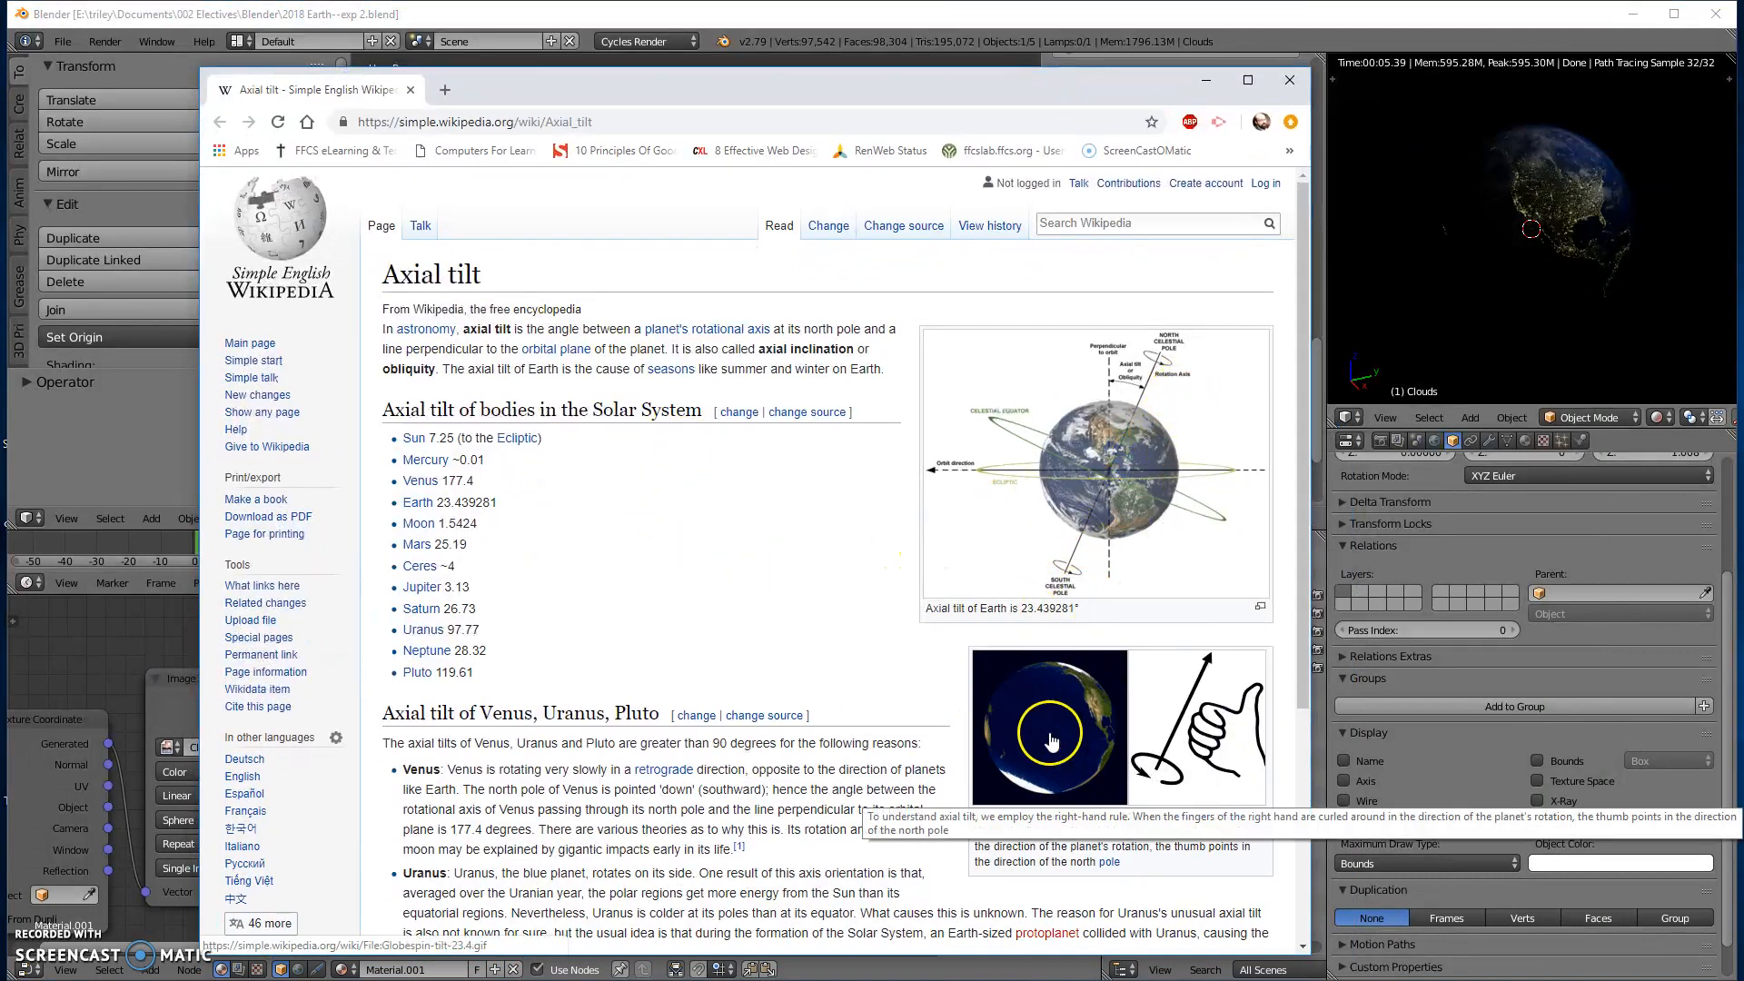
pyautogui.click(1153, 415)
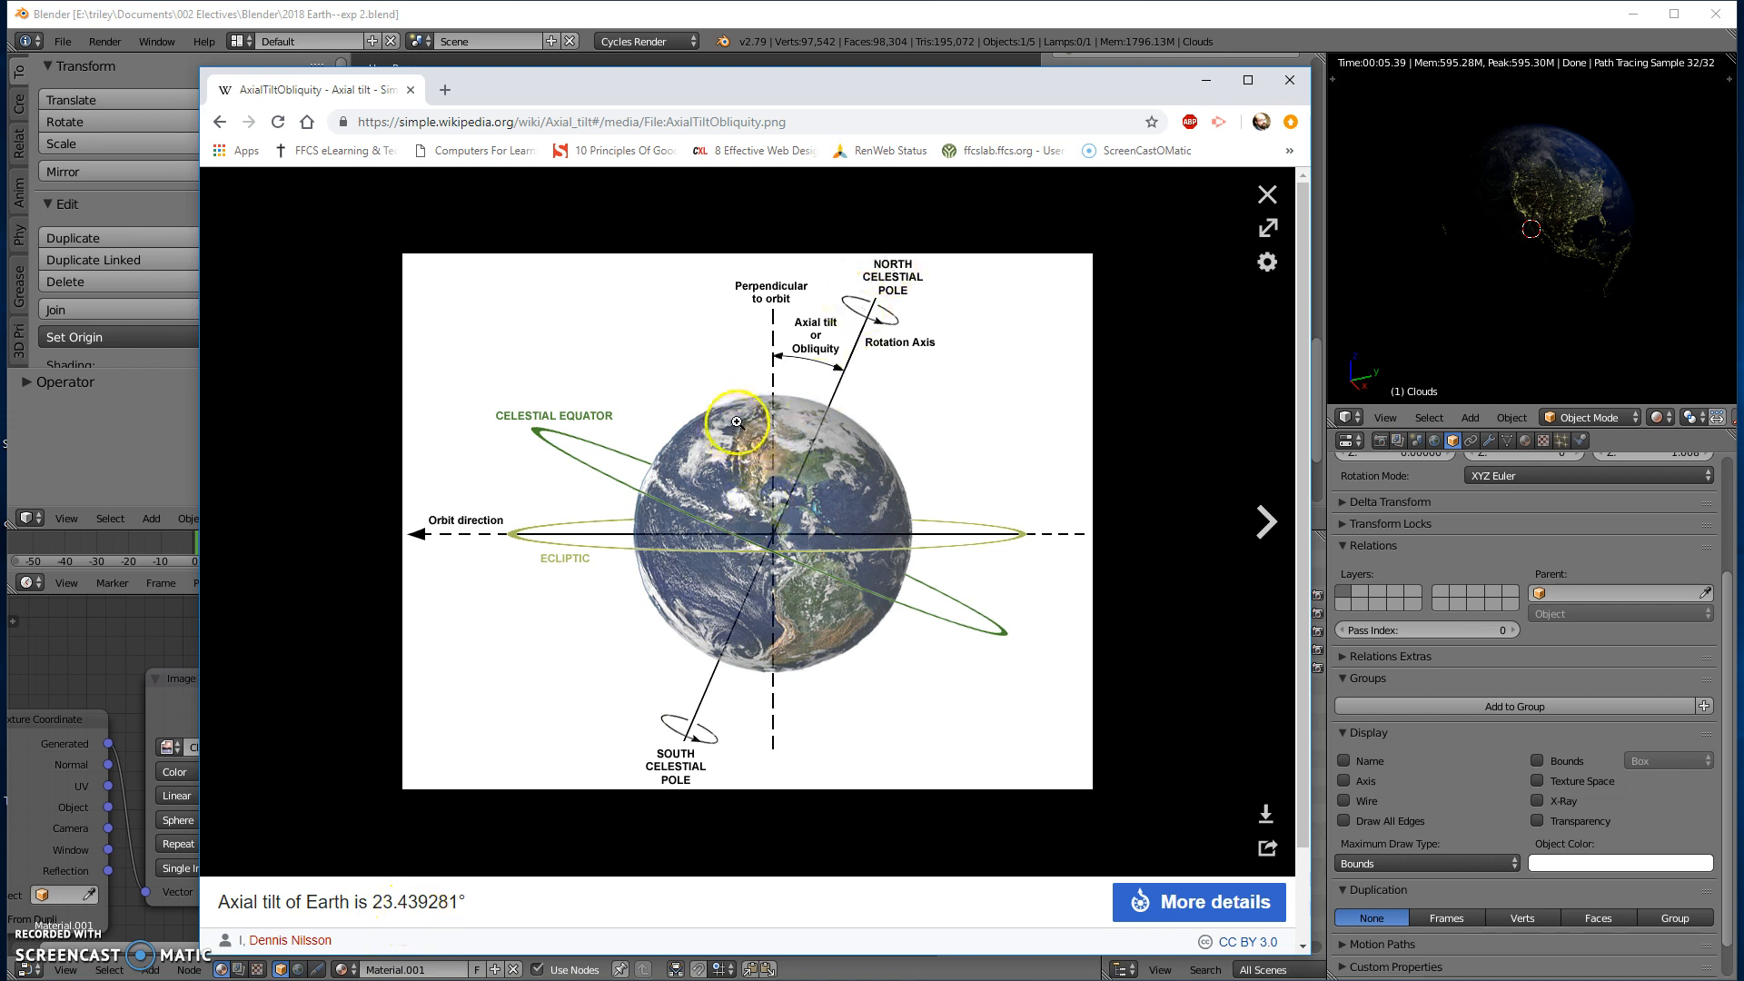
pyautogui.click(1113, 89)
pyautogui.moveTo(1113, 88); pyautogui.dragTo(1743, 100)
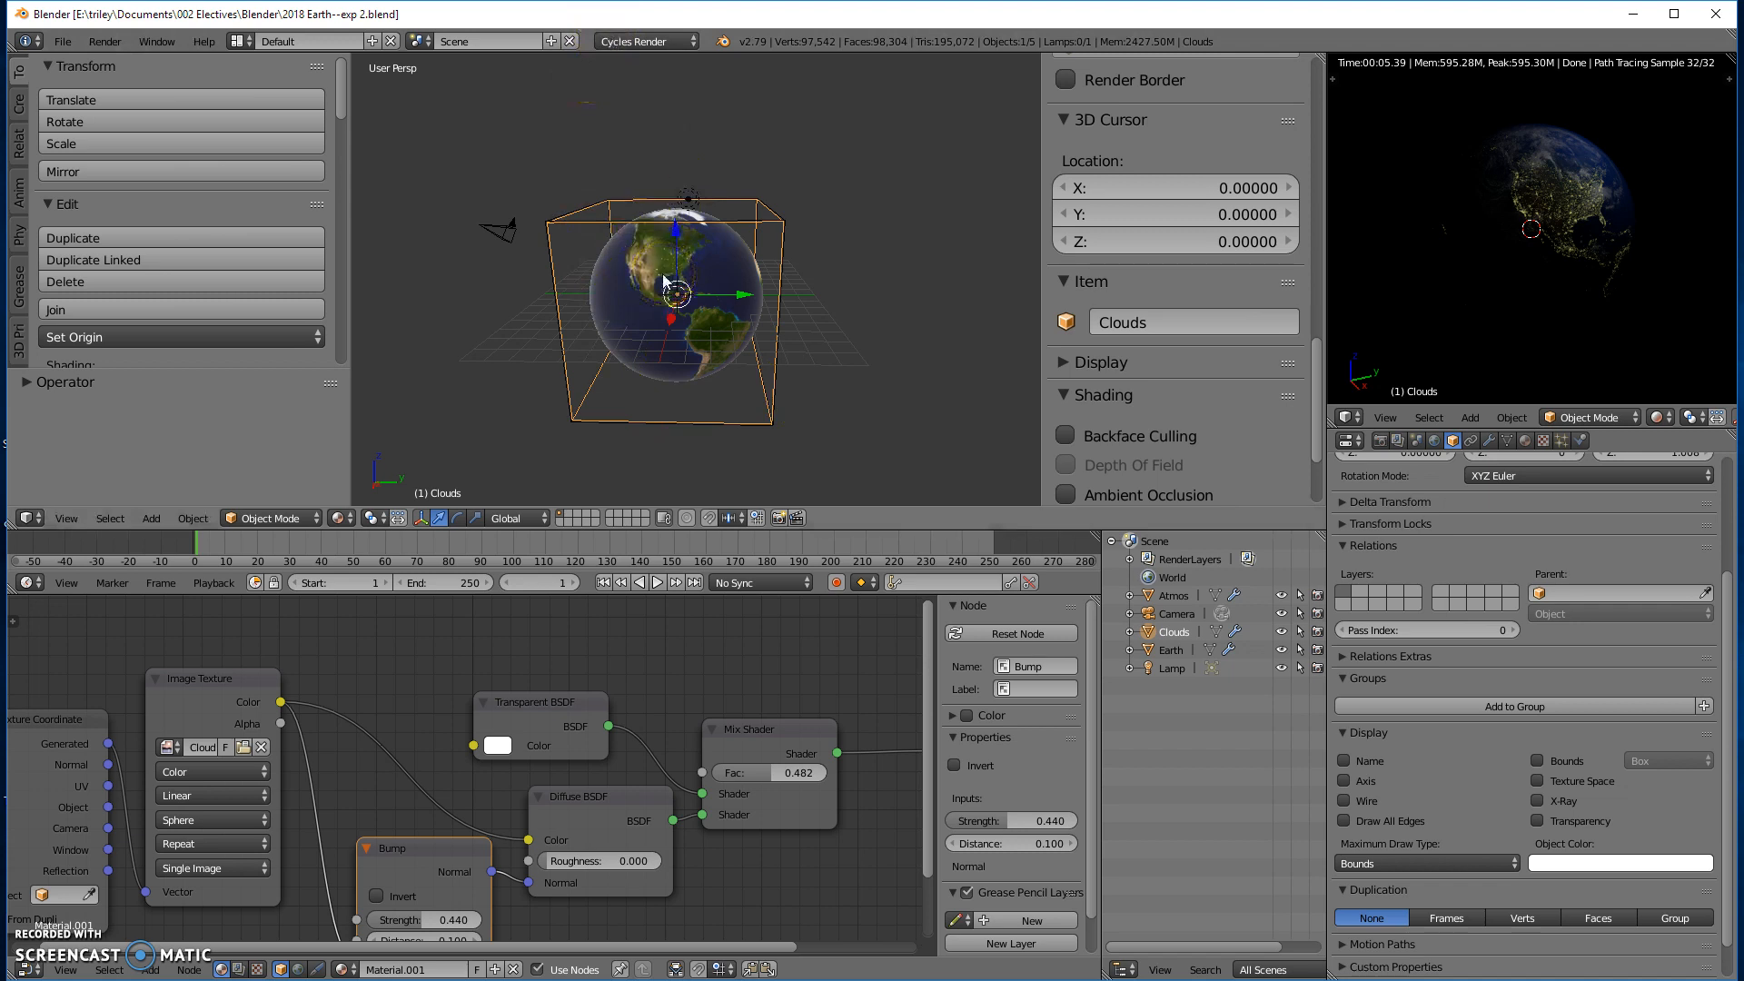
# - Set the main 3D view to right orthographic and try a freehand rotation of the Clouds object
pyautogui.press('KP_5')
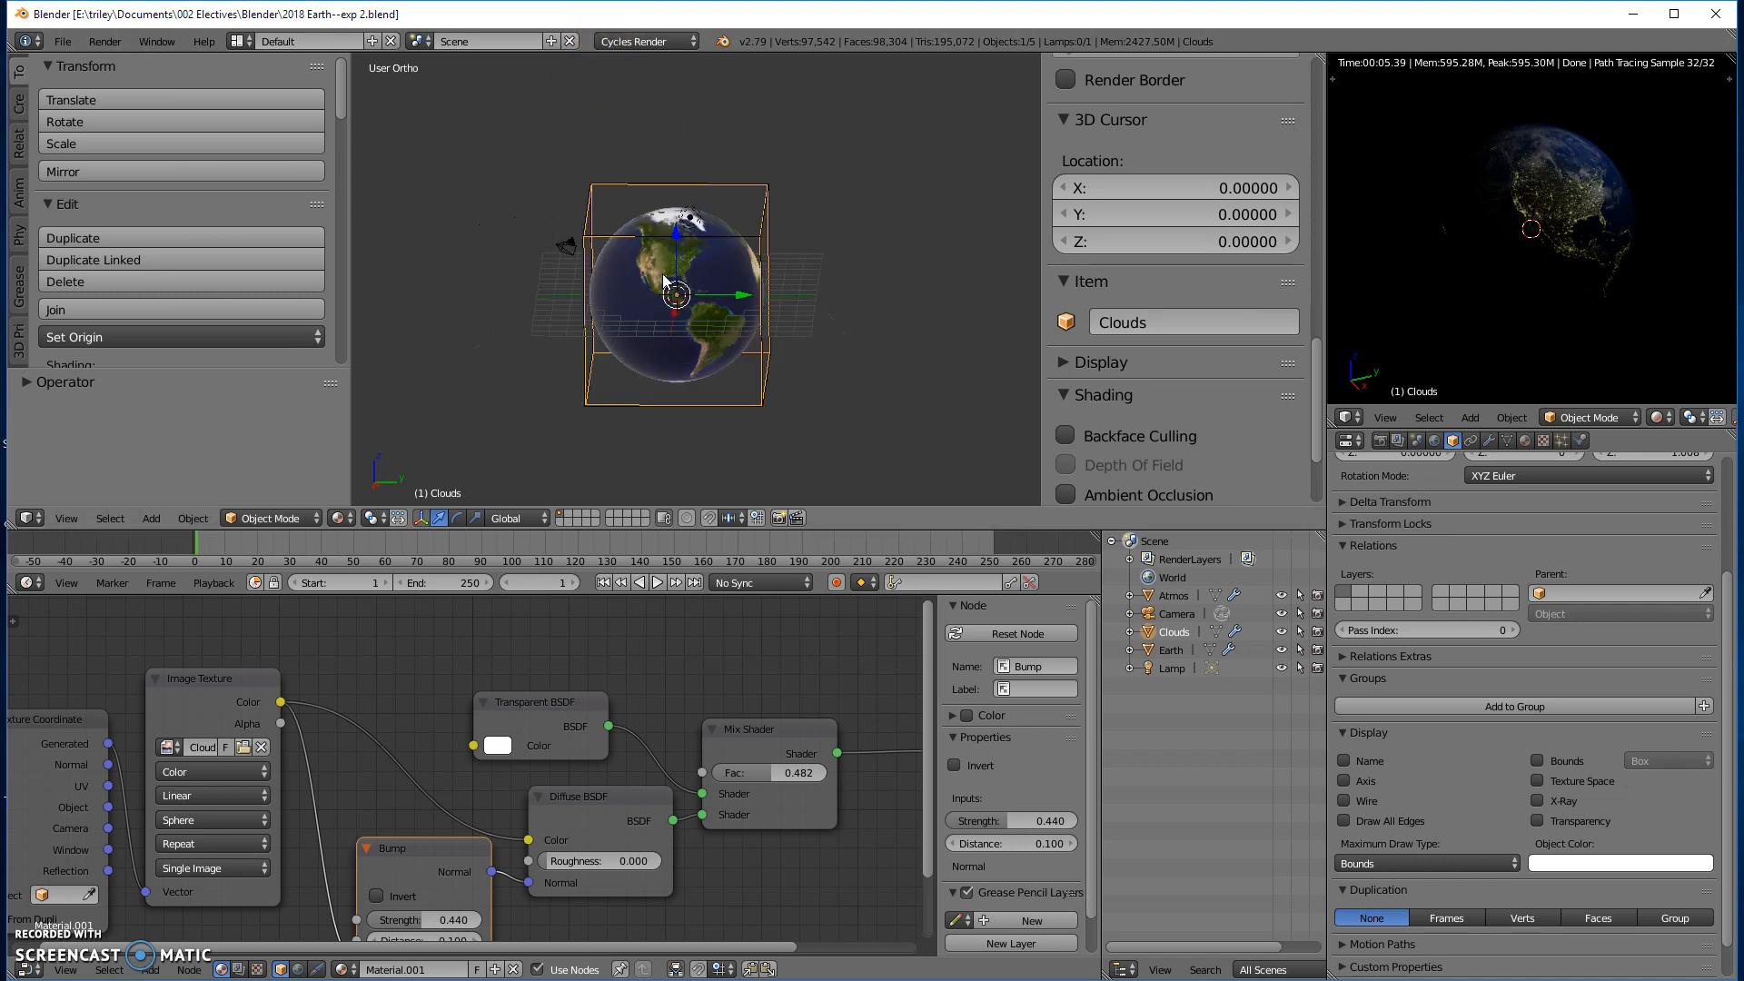
pyautogui.press('KP_3')
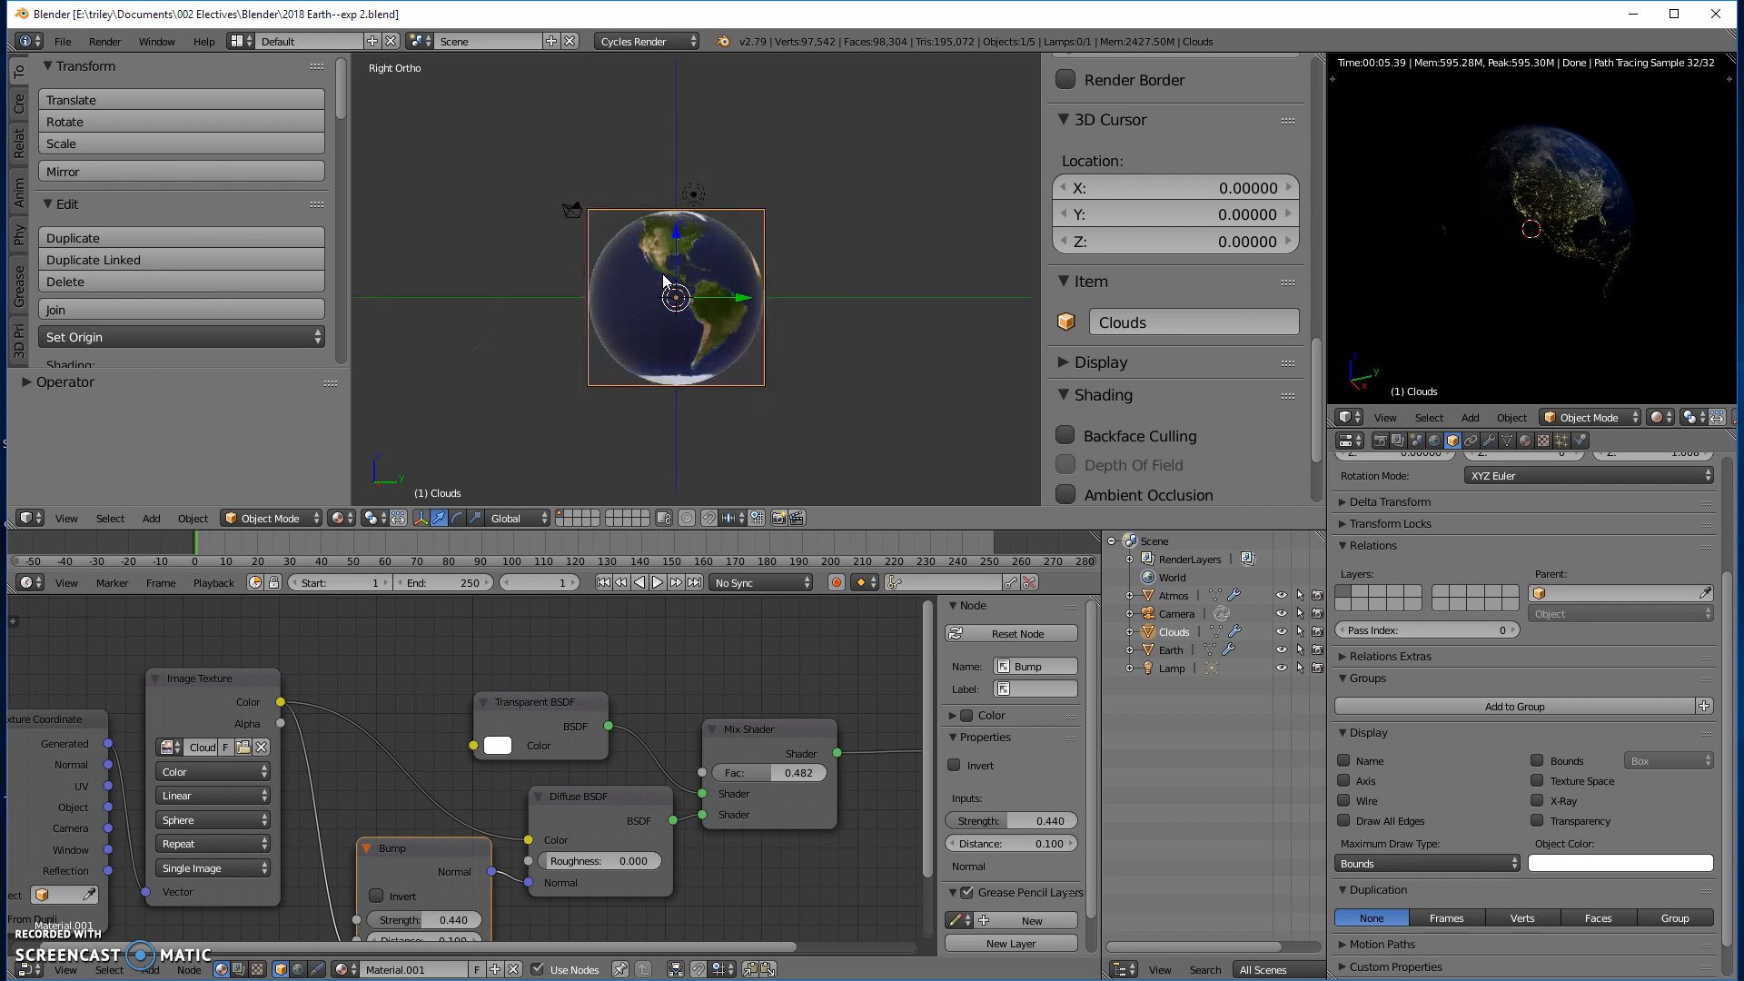
pyautogui.scroll(4, 657, 256)
pyautogui.scroll(-1, 654, 260)
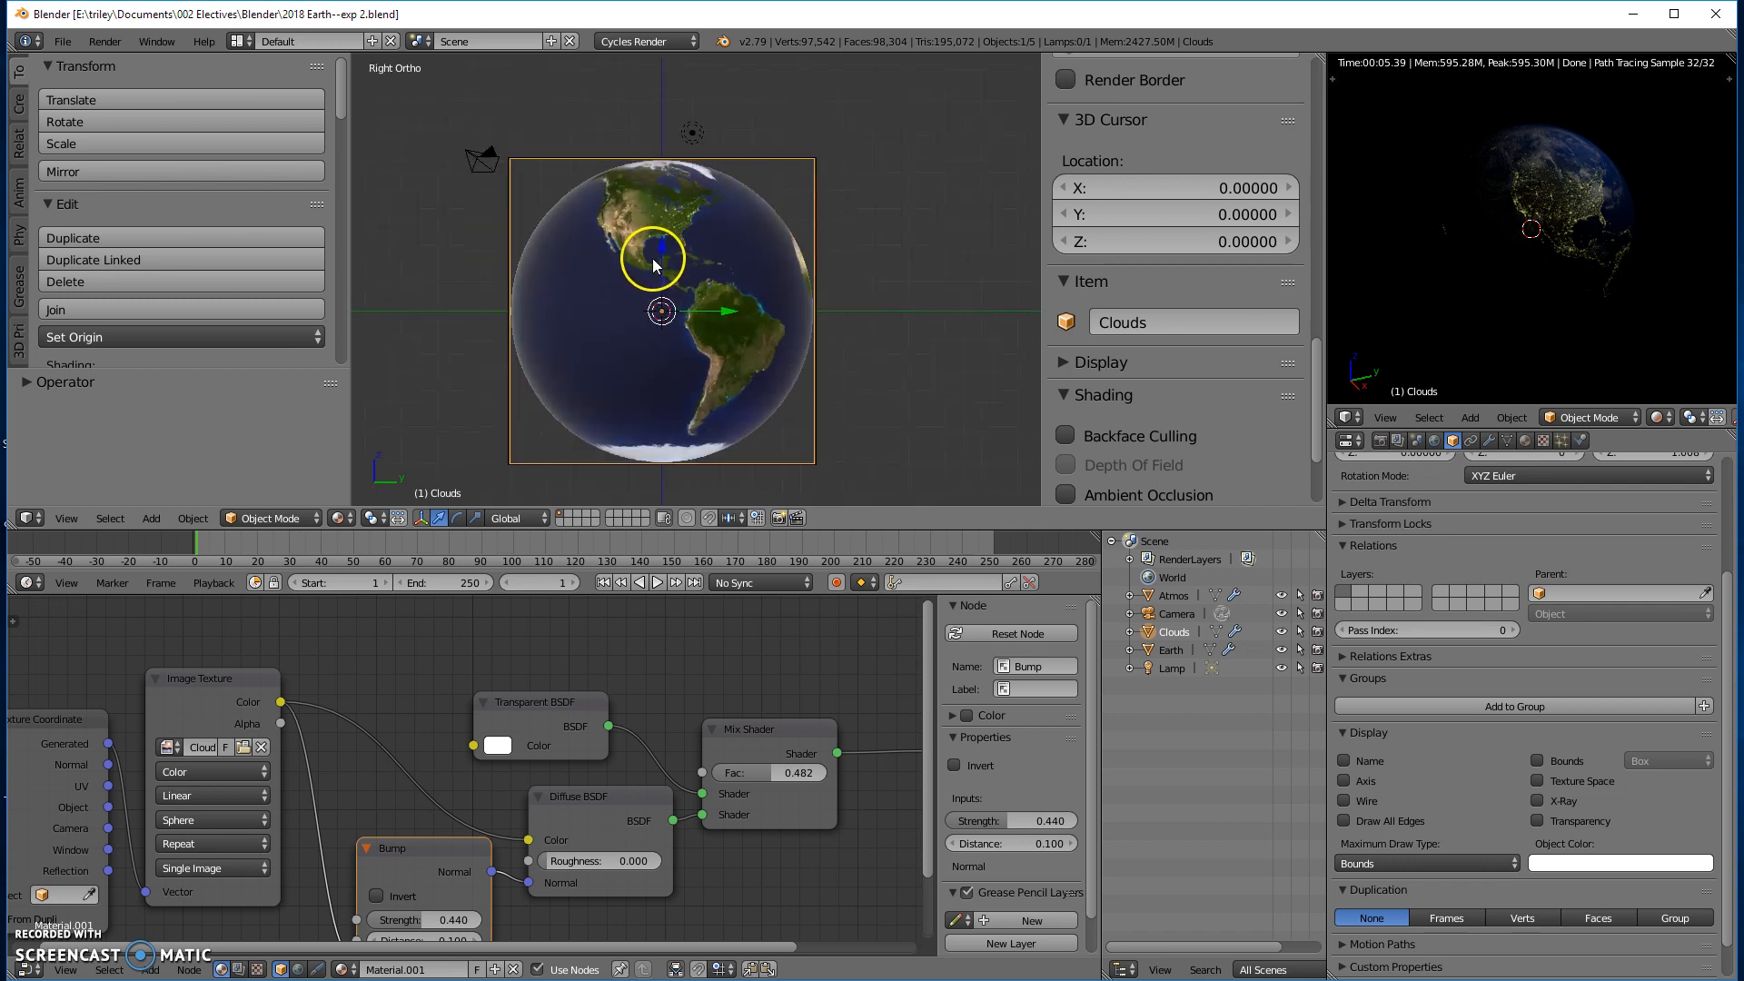
pyautogui.scroll(-1, 672, 146)
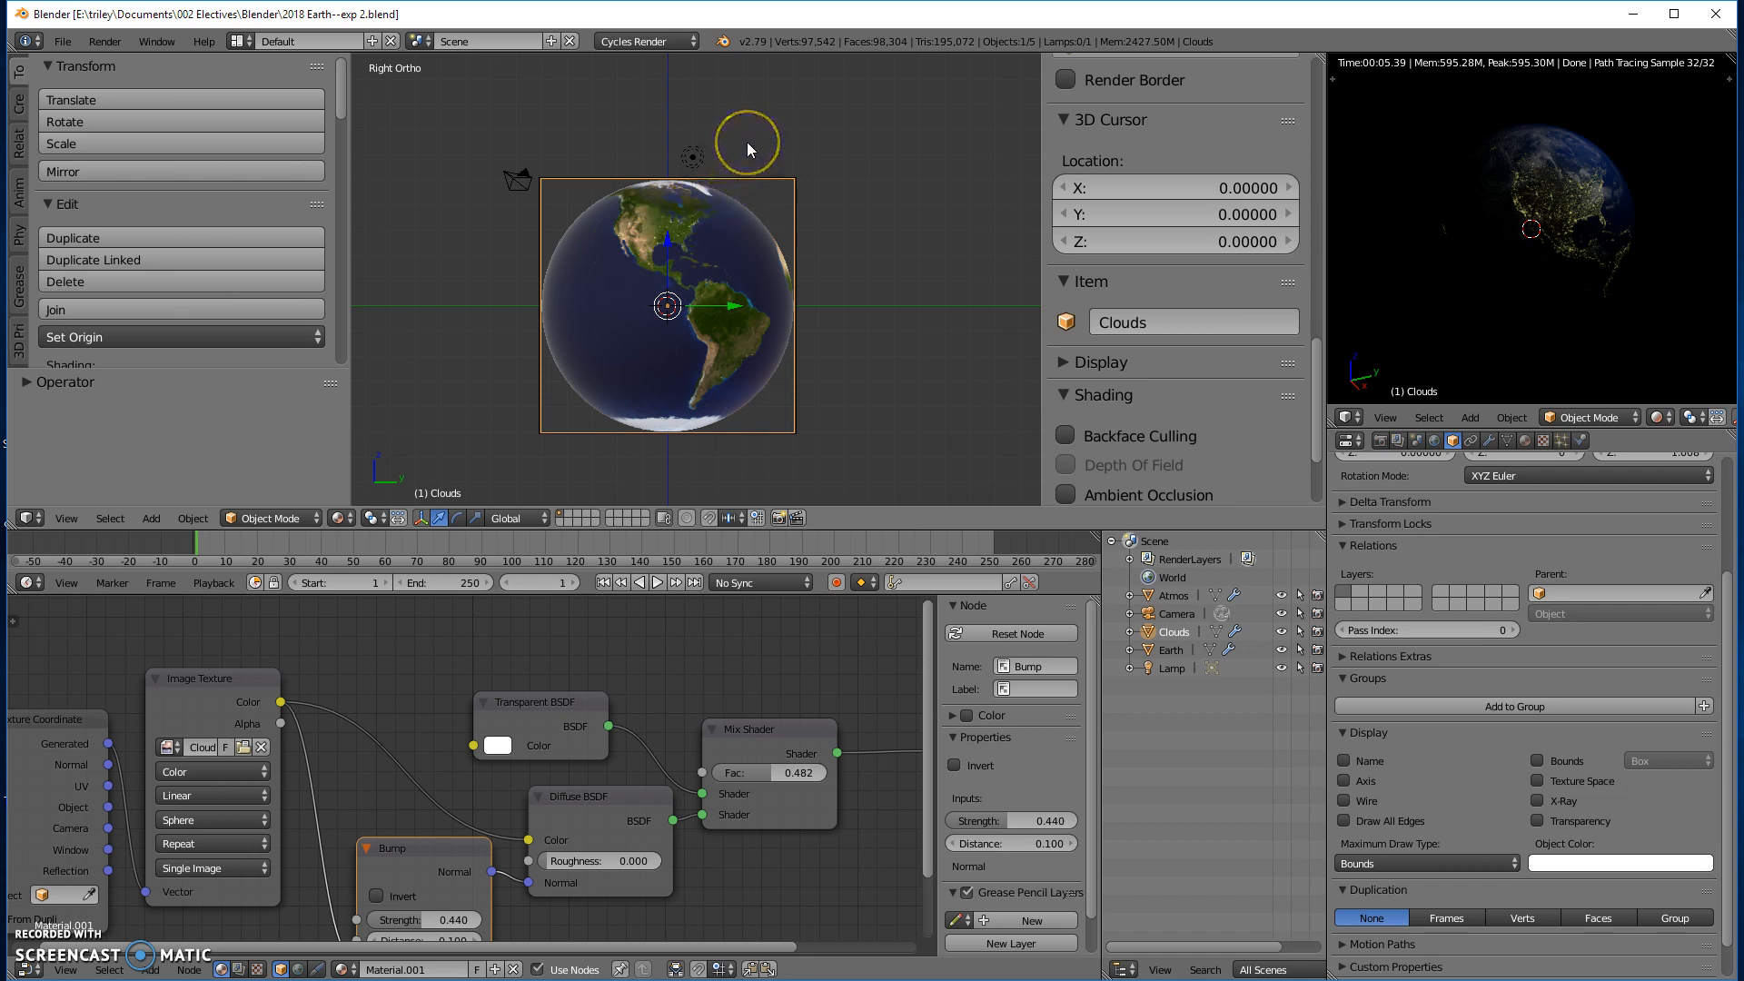
pyautogui.press('r')
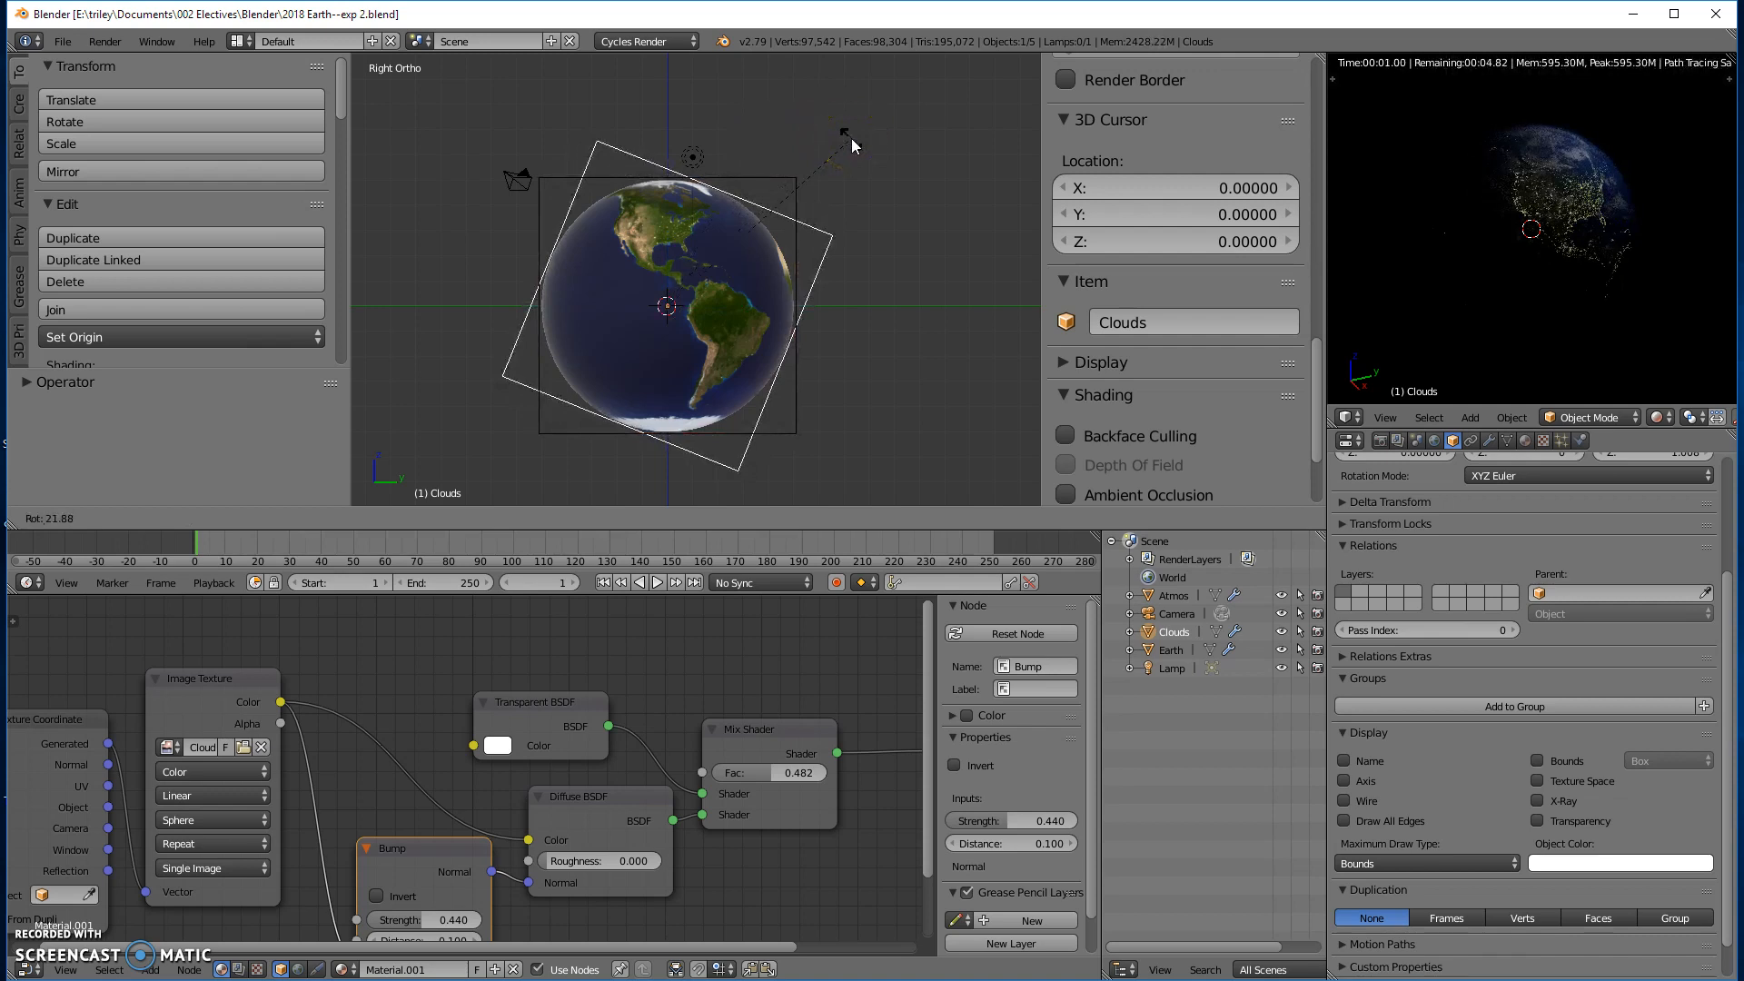
pyautogui.press('Escape')
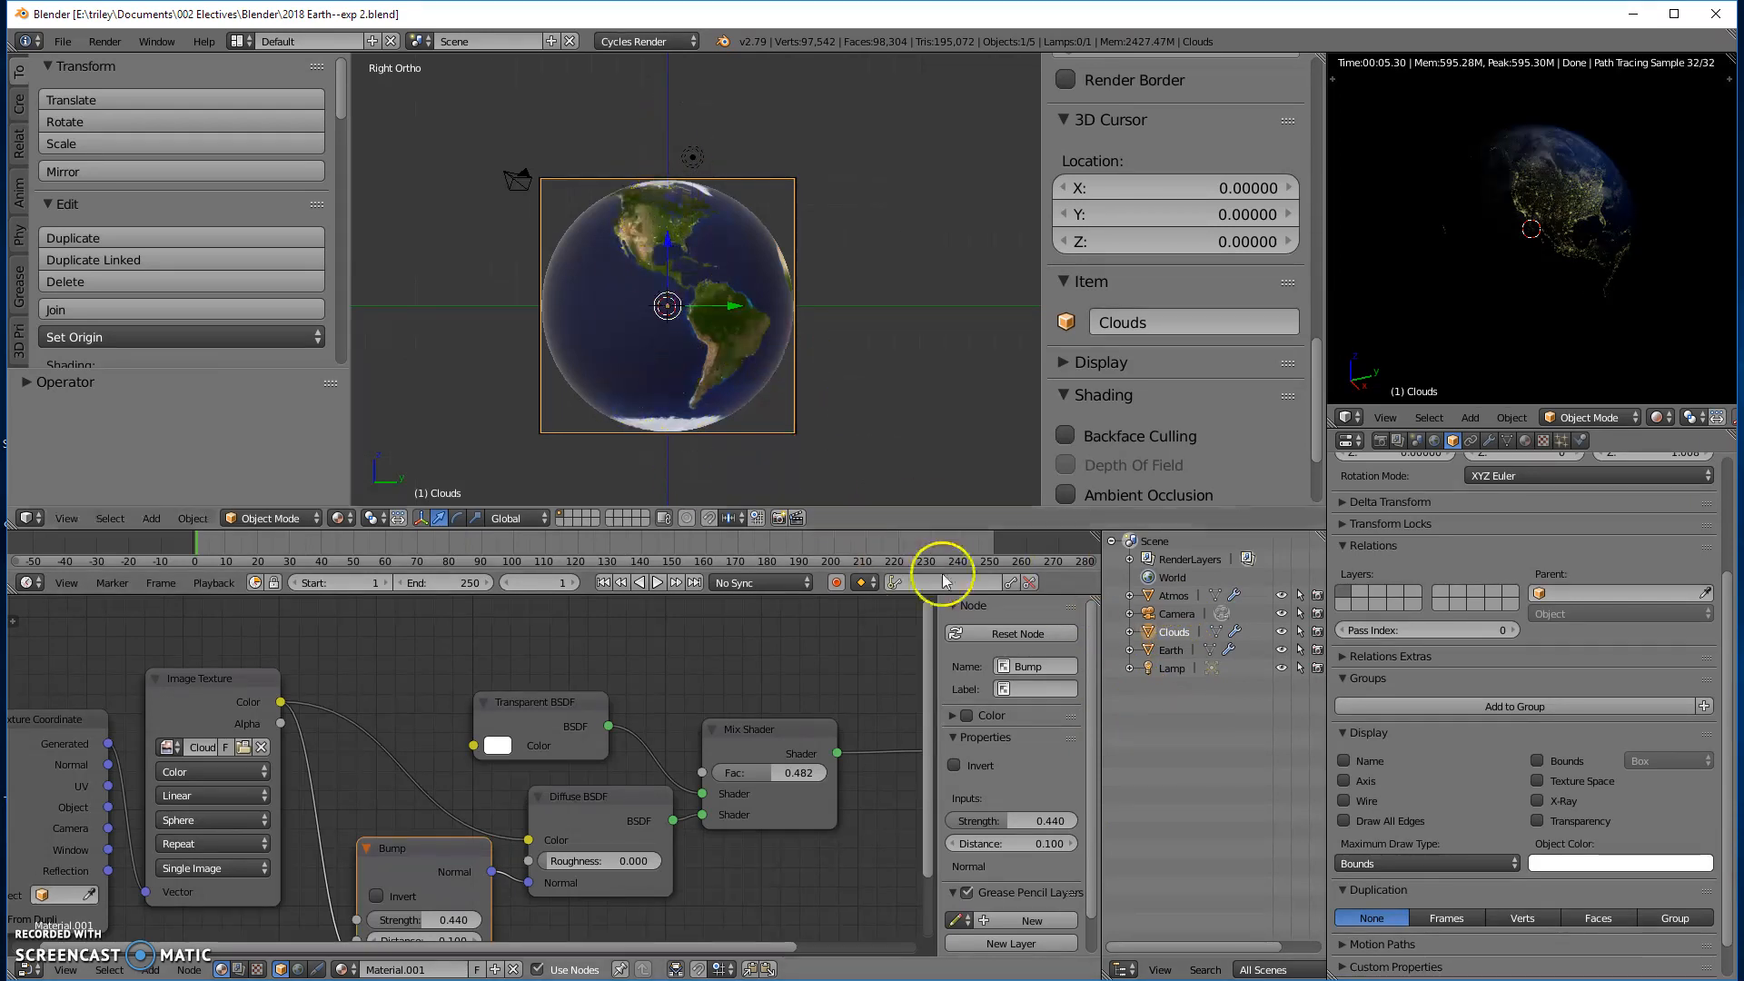
# - Rotate the Clouds, Earth and Atmos objects together by 23.4 degrees and set the transform orientation to Normal
pyautogui.click(1172, 651)
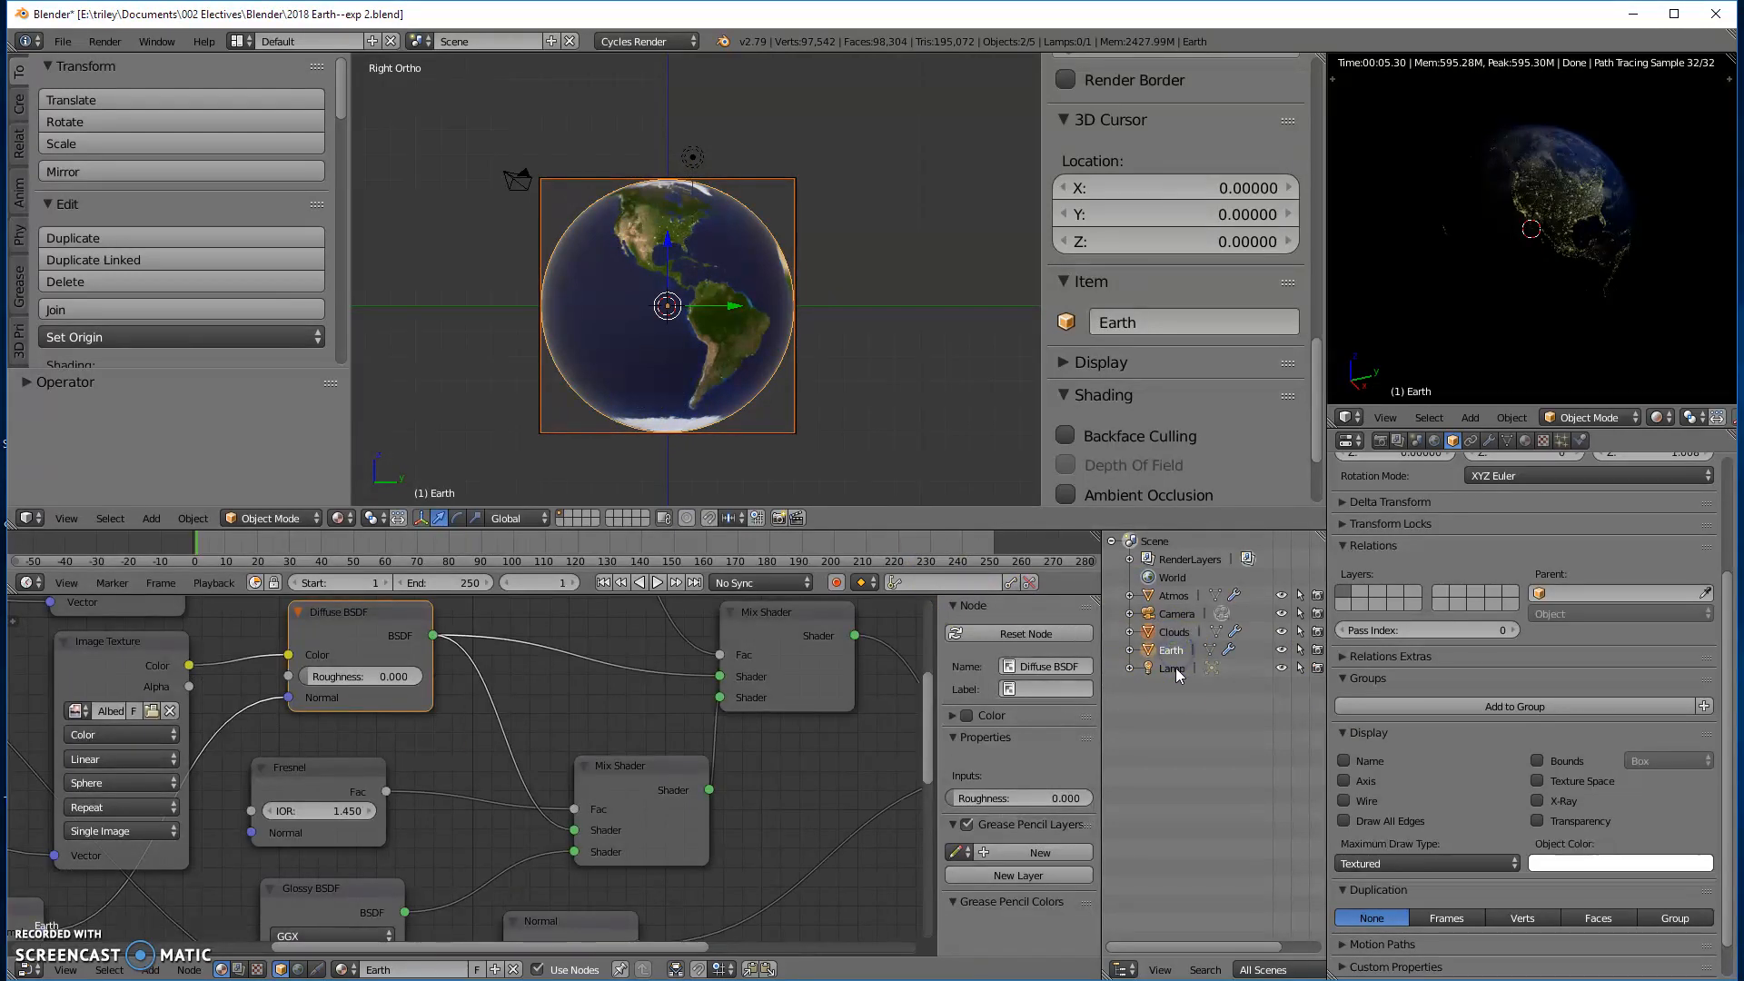
pyautogui.click(1169, 596)
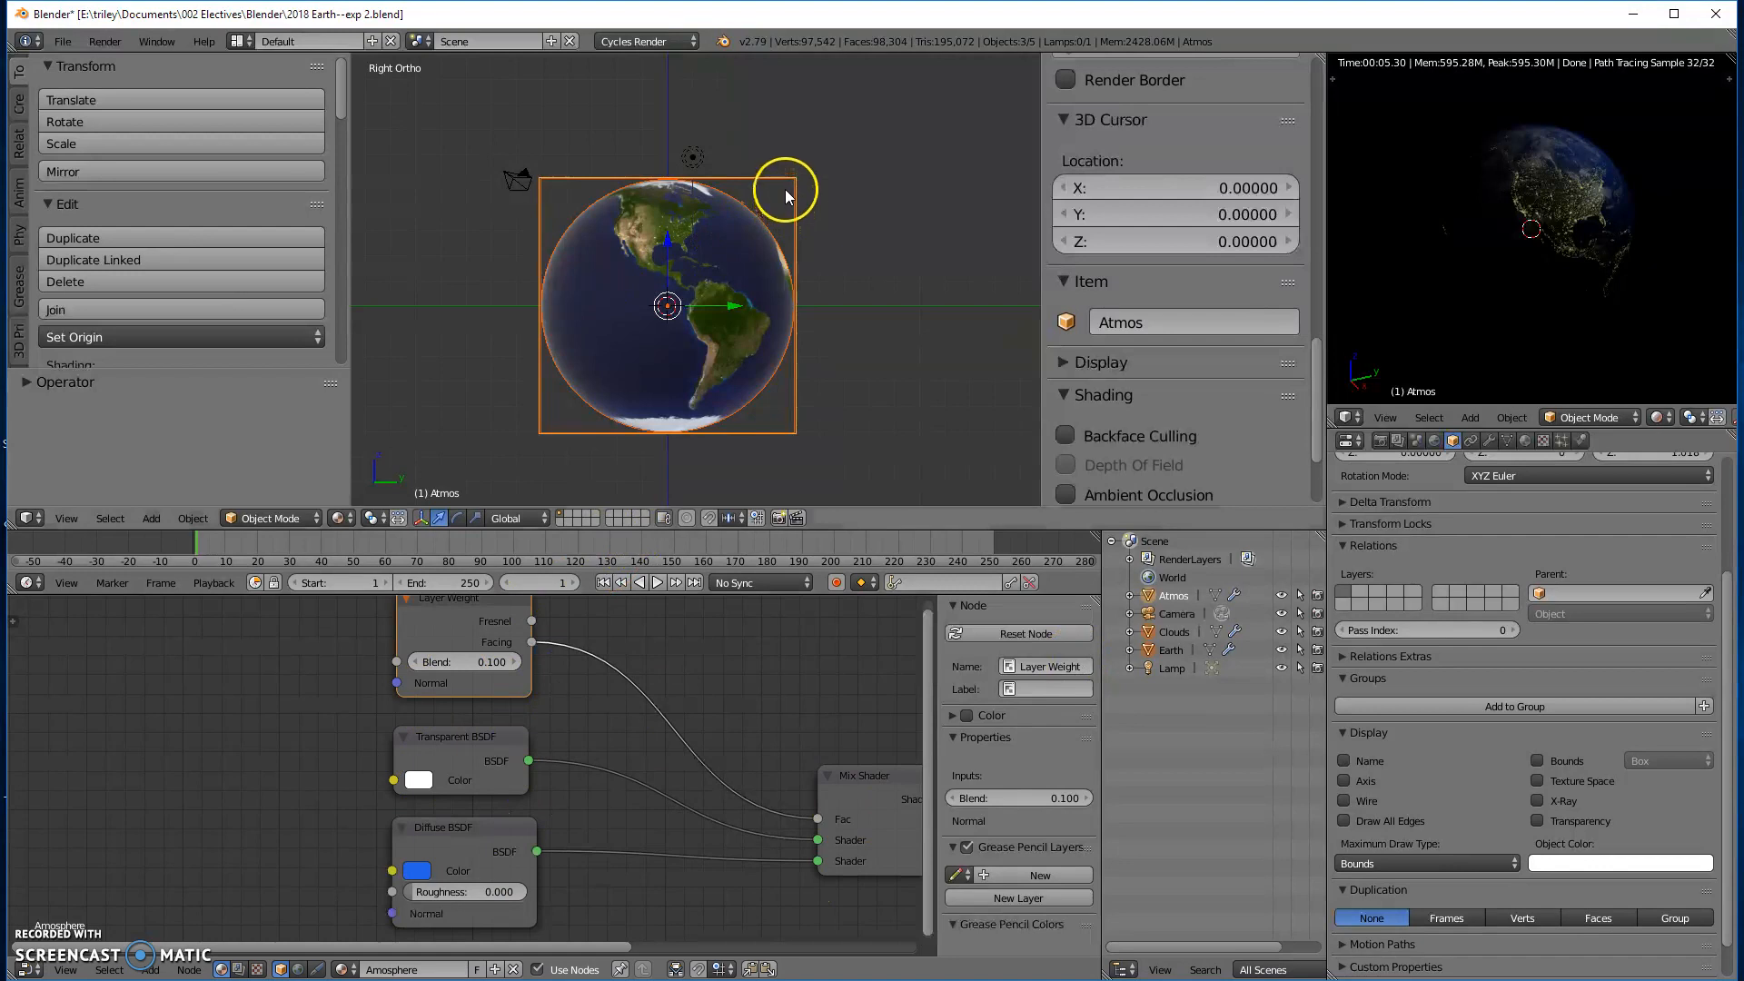
pyautogui.press('r')
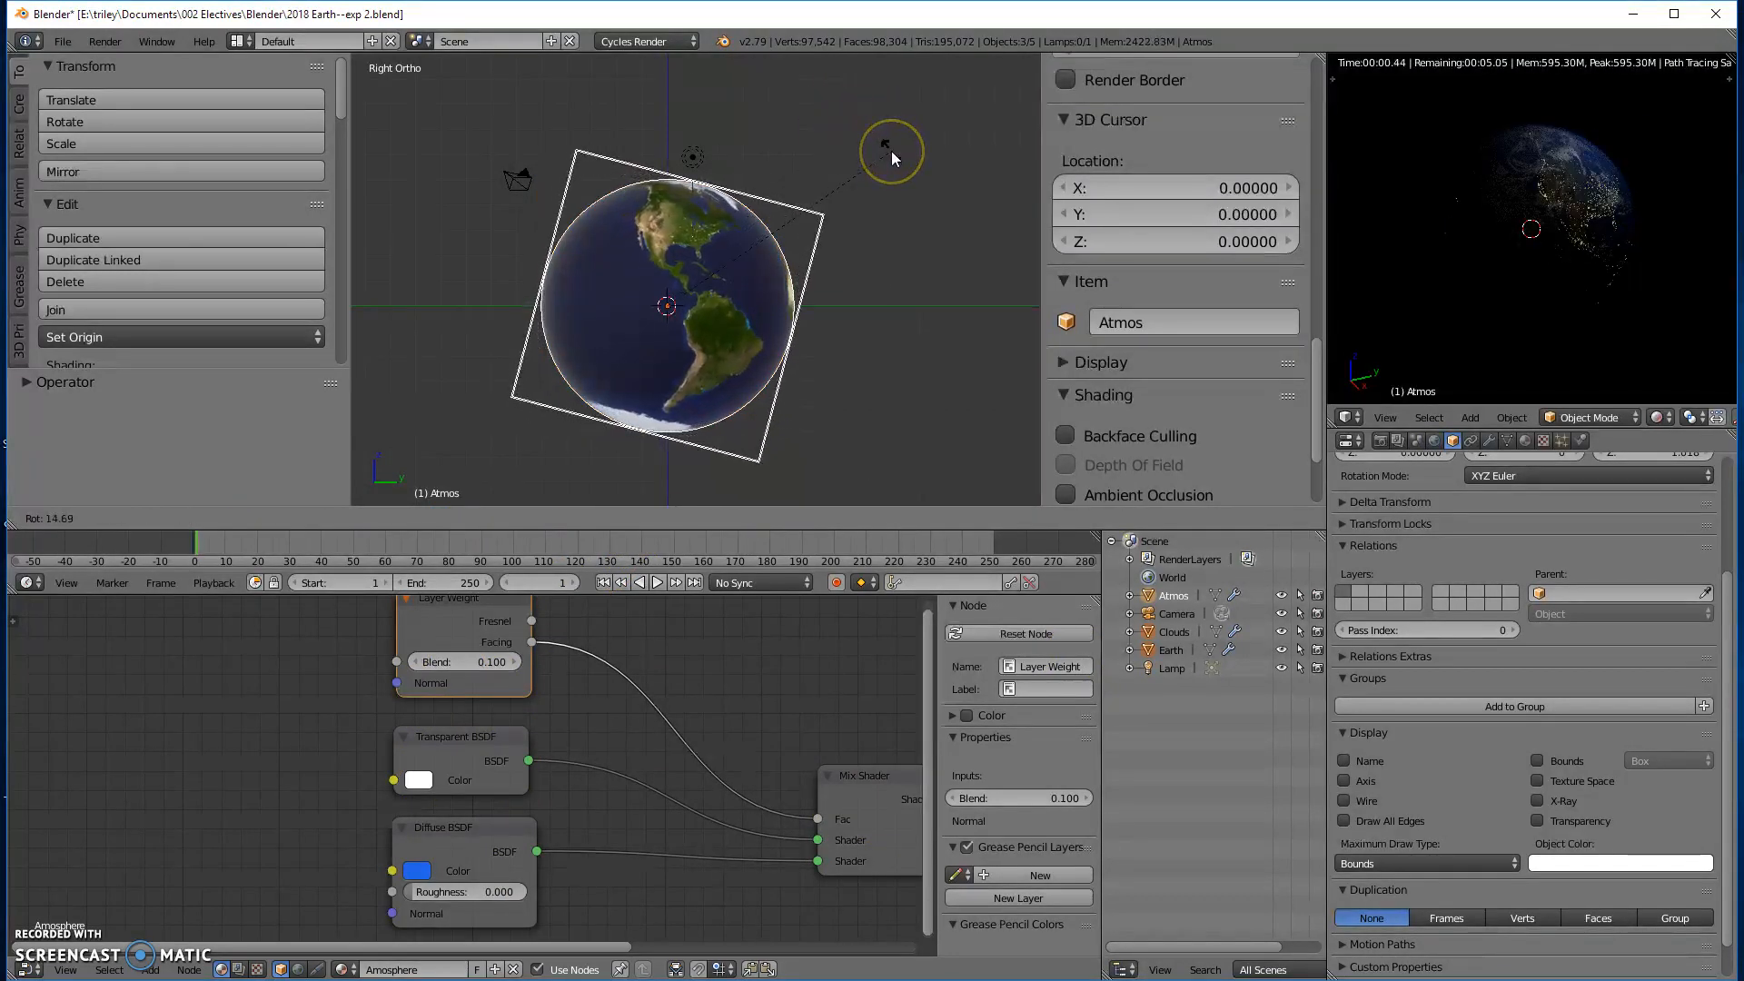
pyautogui.write('23.5')
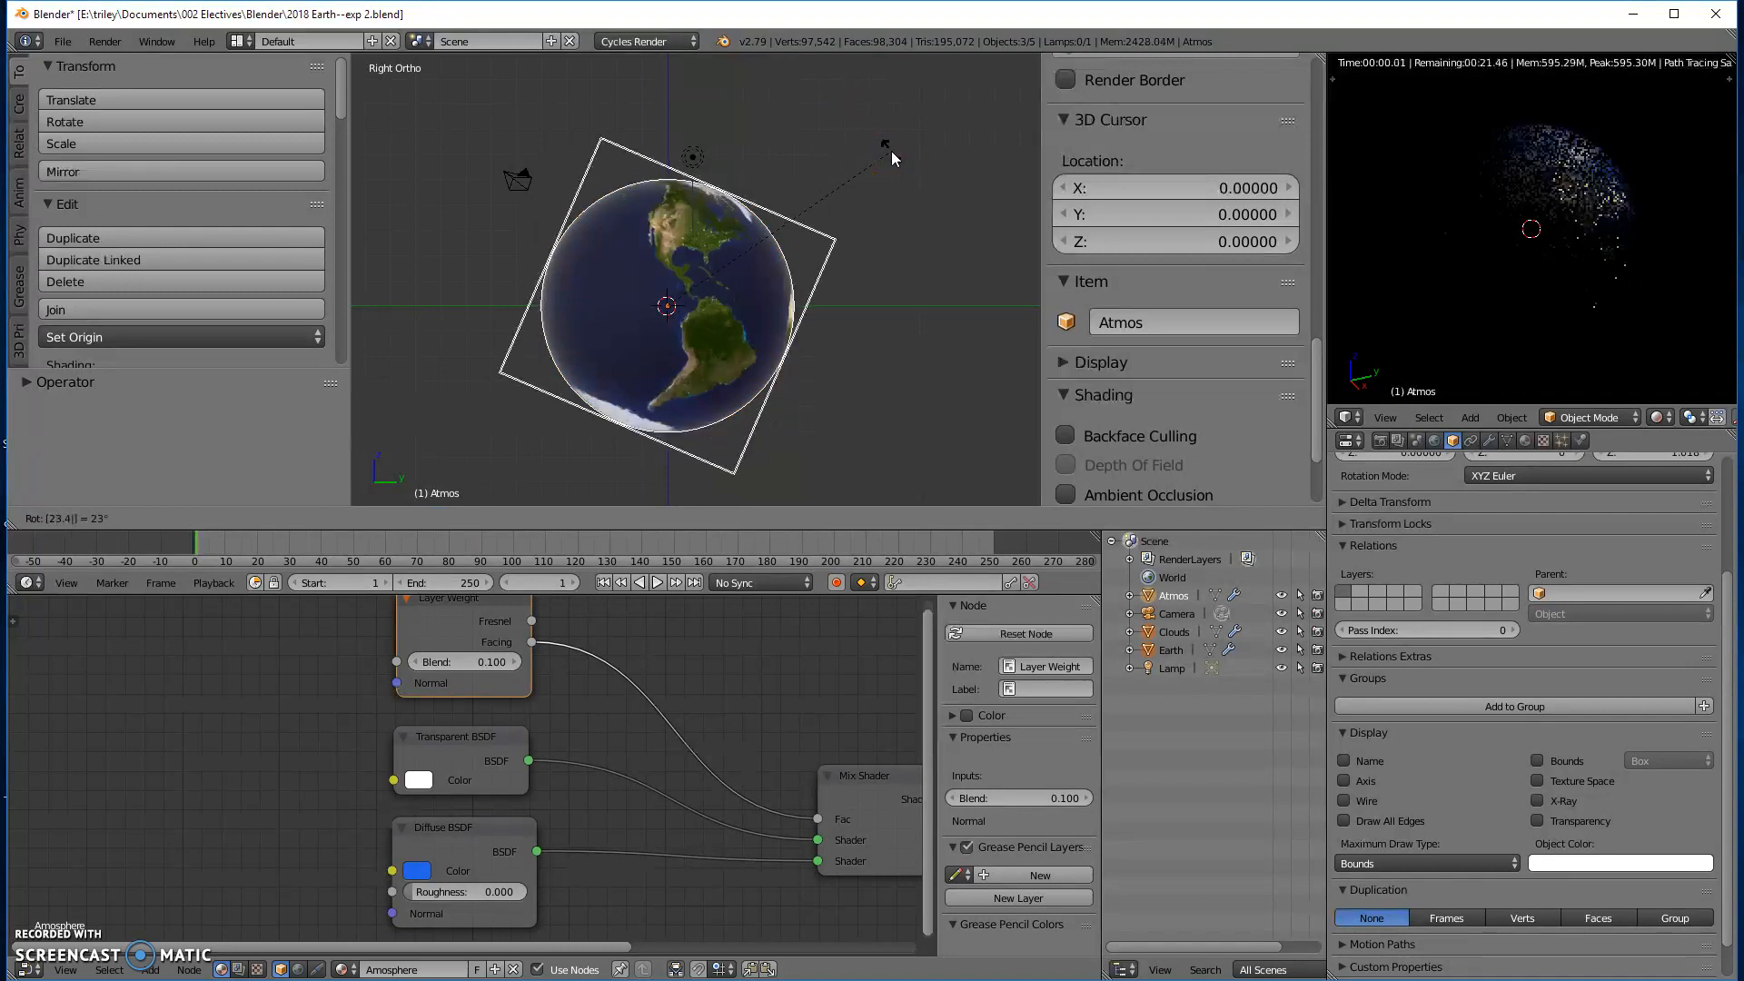
pyautogui.press('Return')
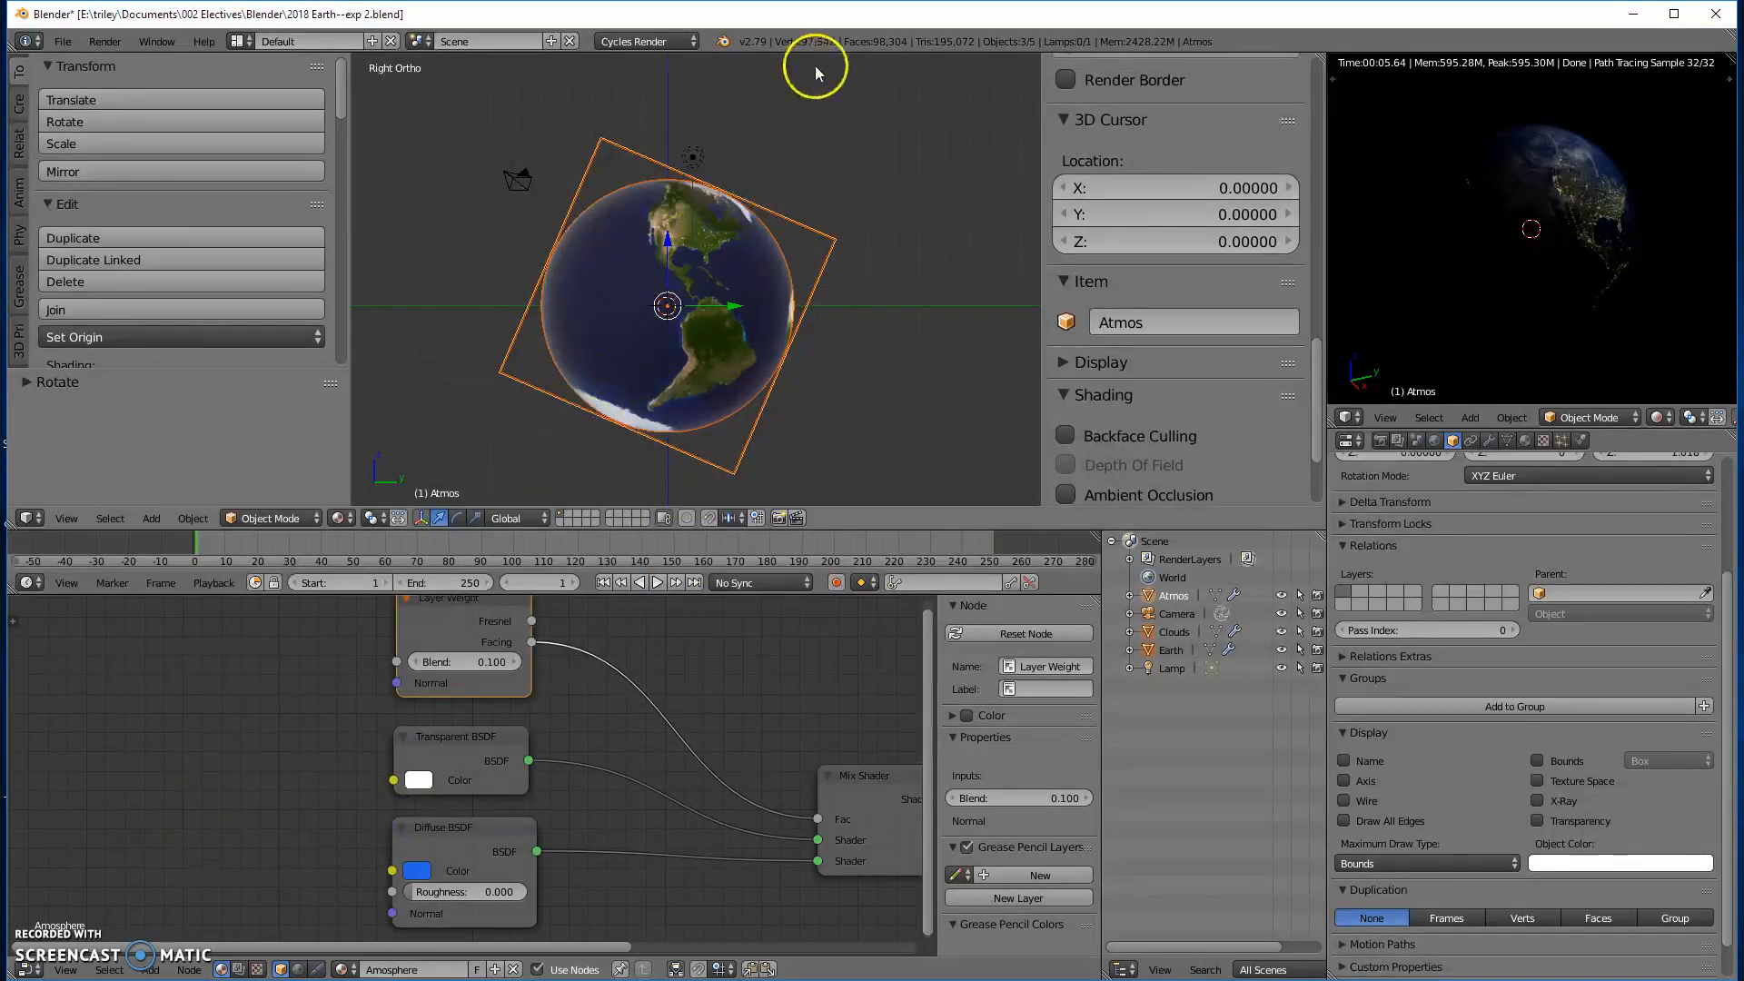
pyautogui.click(514, 521)
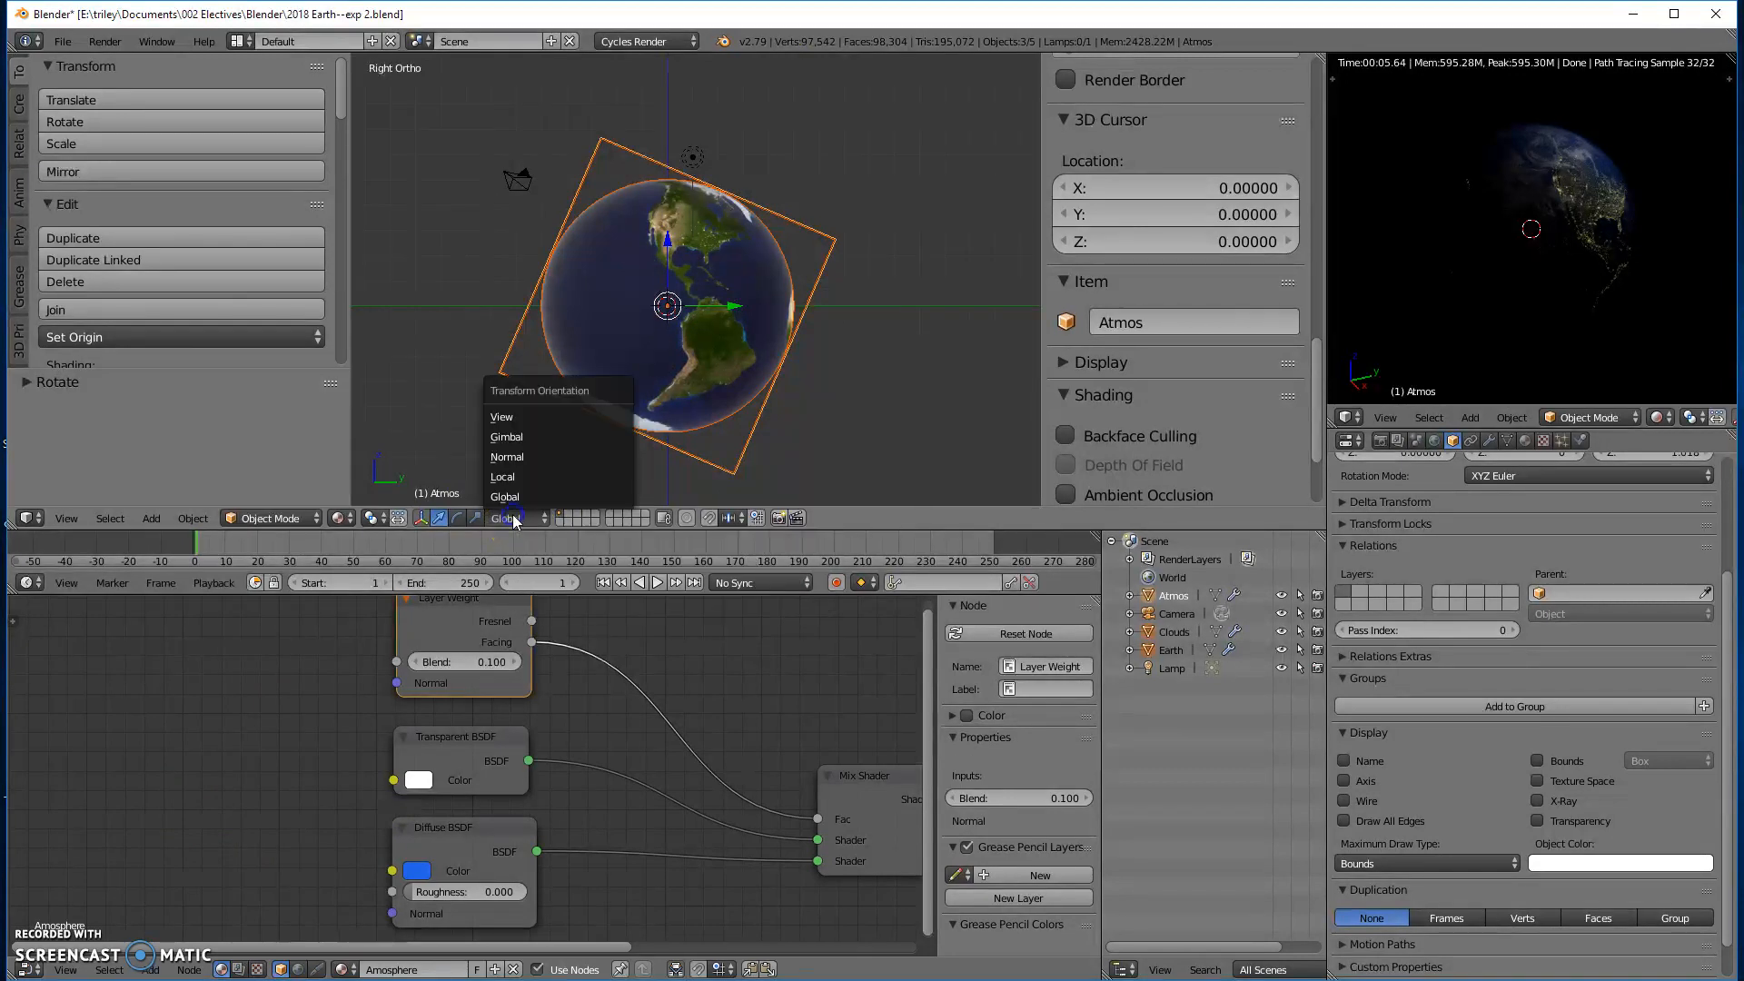
pyautogui.click(507, 457)
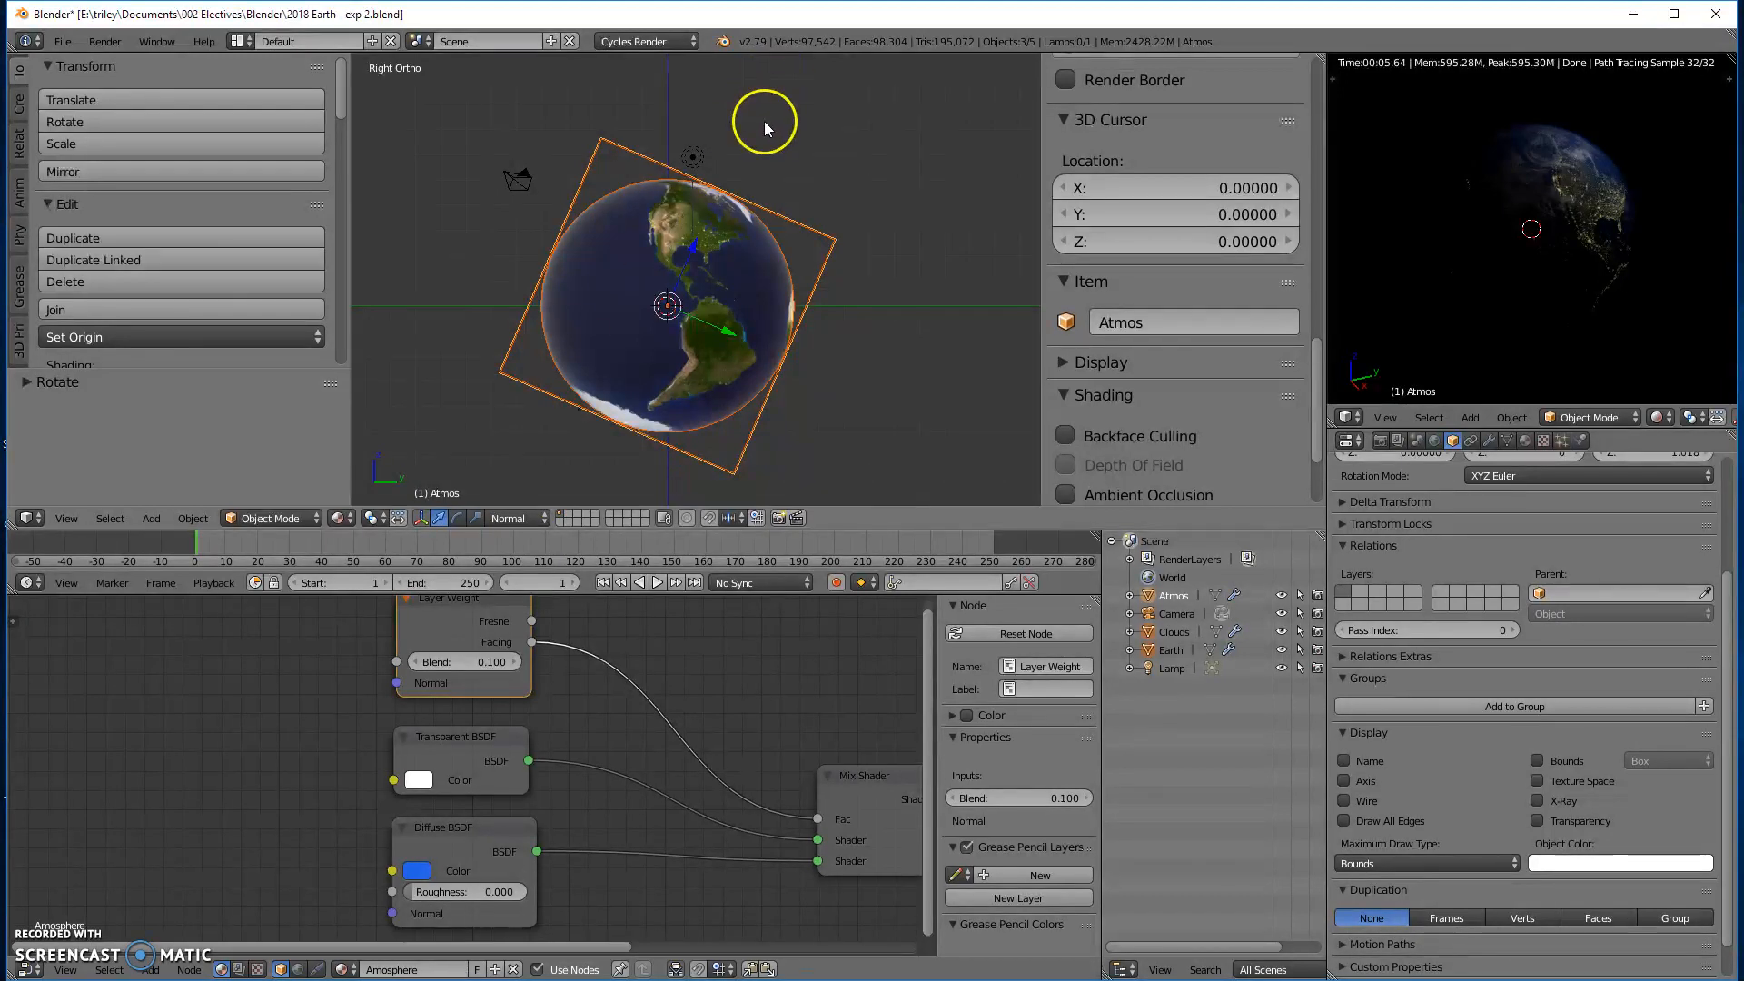
# - Try rotating the three selected globe objects around their tilted normal Z axis
pyautogui.press('r')
pyautogui.press('z')
pyautogui.press('z')
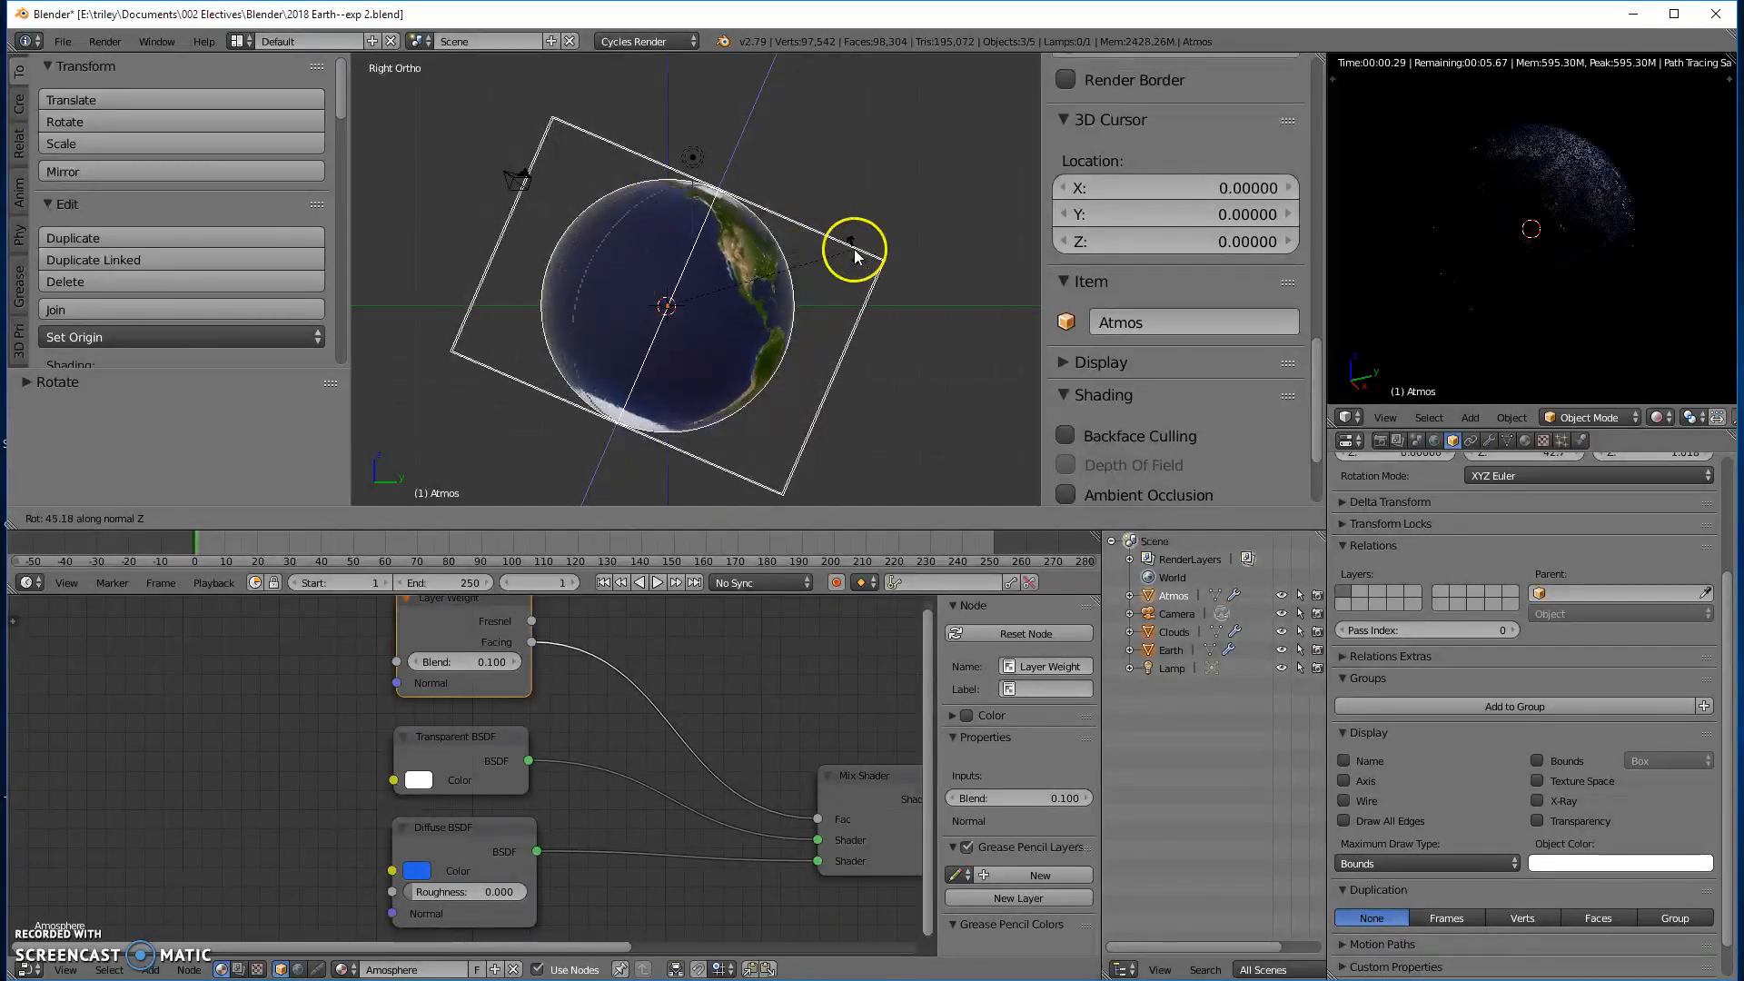
pyautogui.click(863, 243)
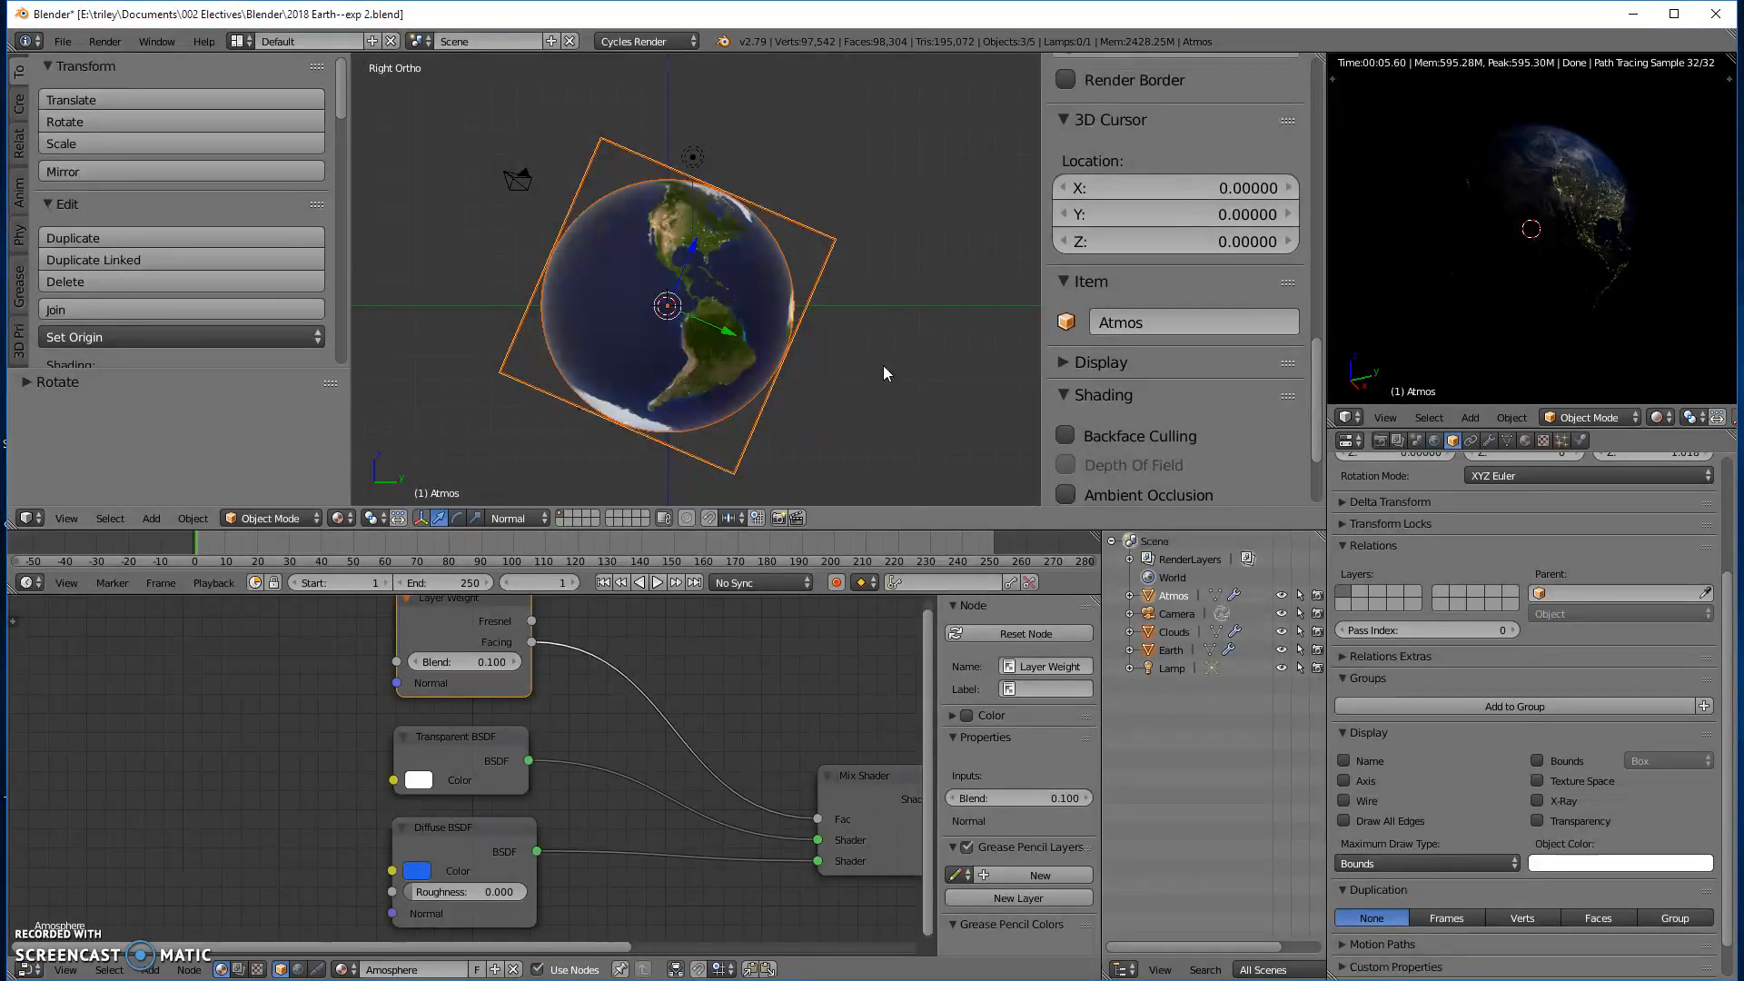
pyautogui.rightClick(745, 313)
# - Select the Camera and set the end of its lens clipping range to 4000
pyautogui.click(1174, 614)
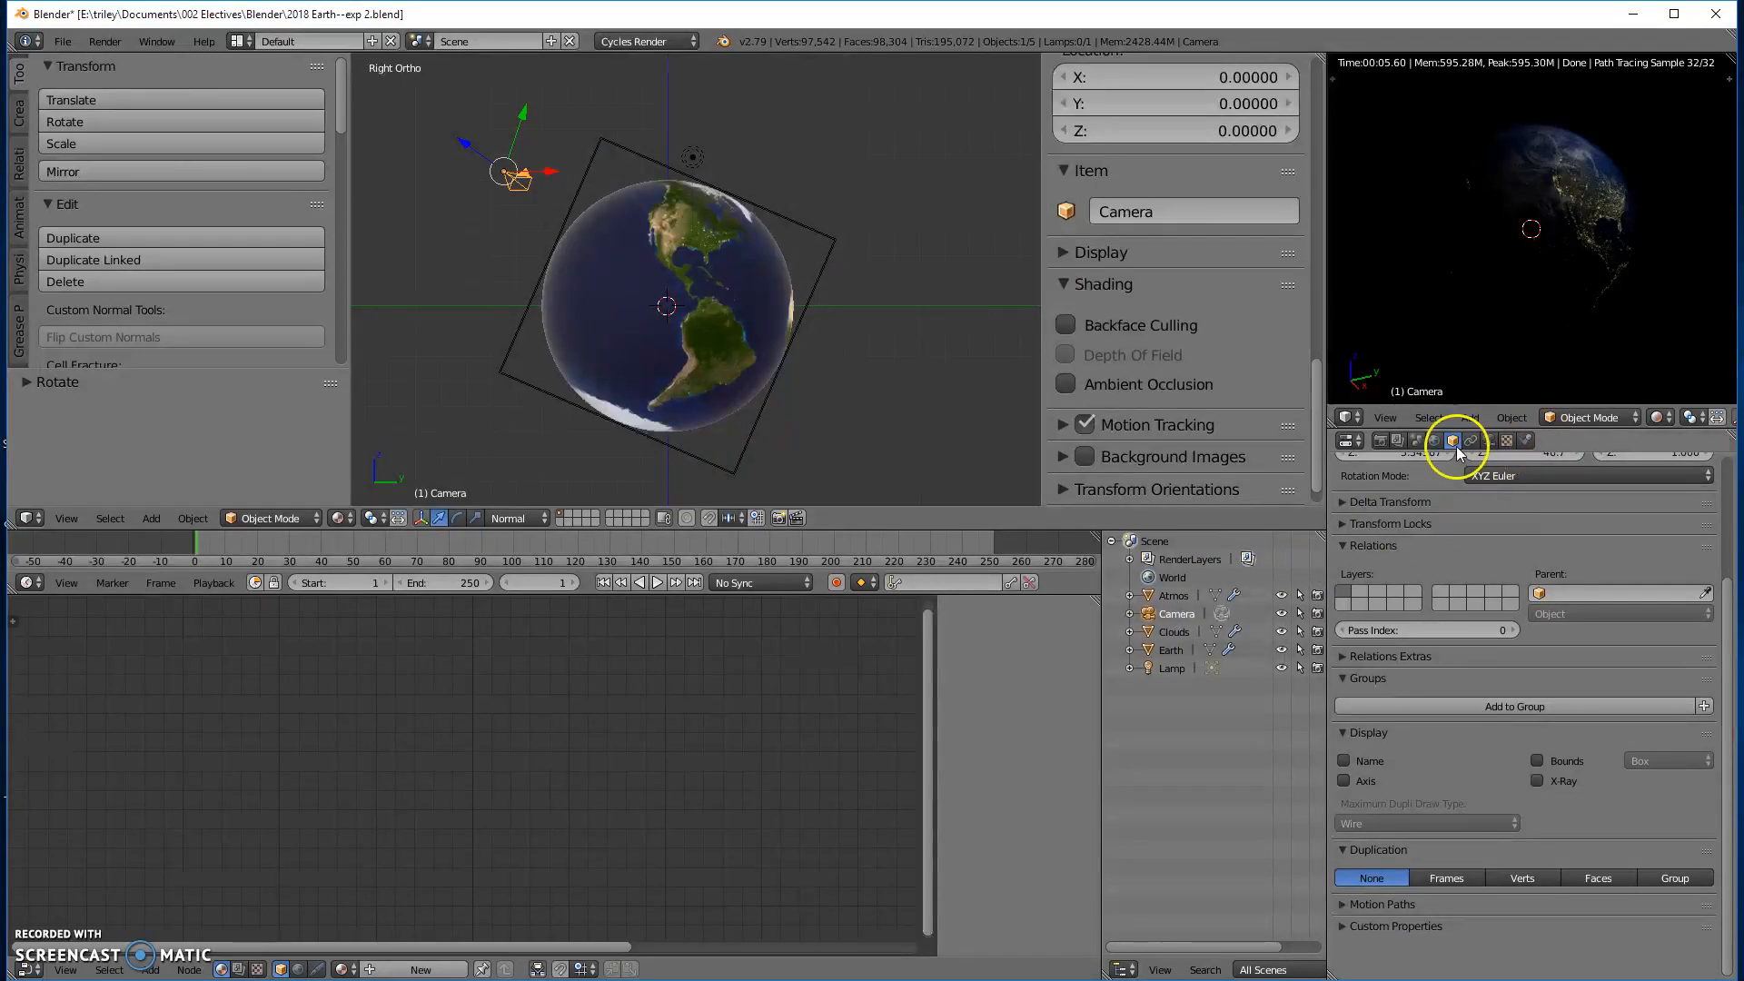
pyautogui.click(1490, 442)
pyautogui.click(1446, 503)
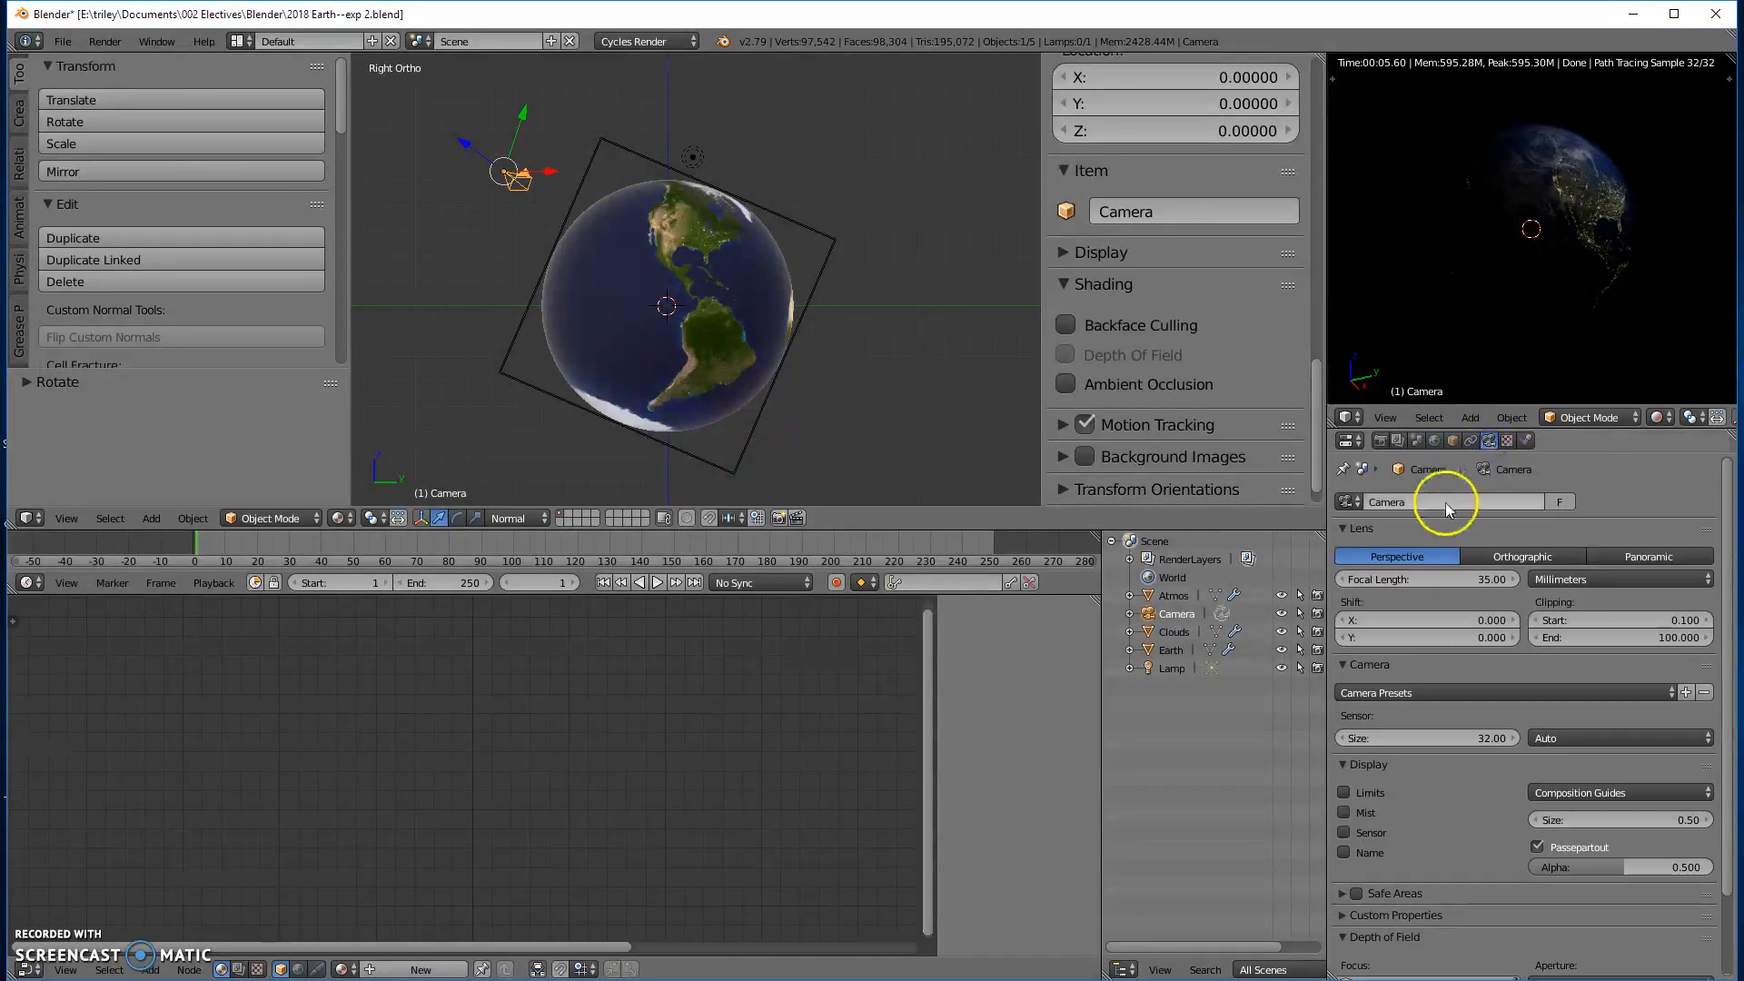
pyautogui.click(1633, 640)
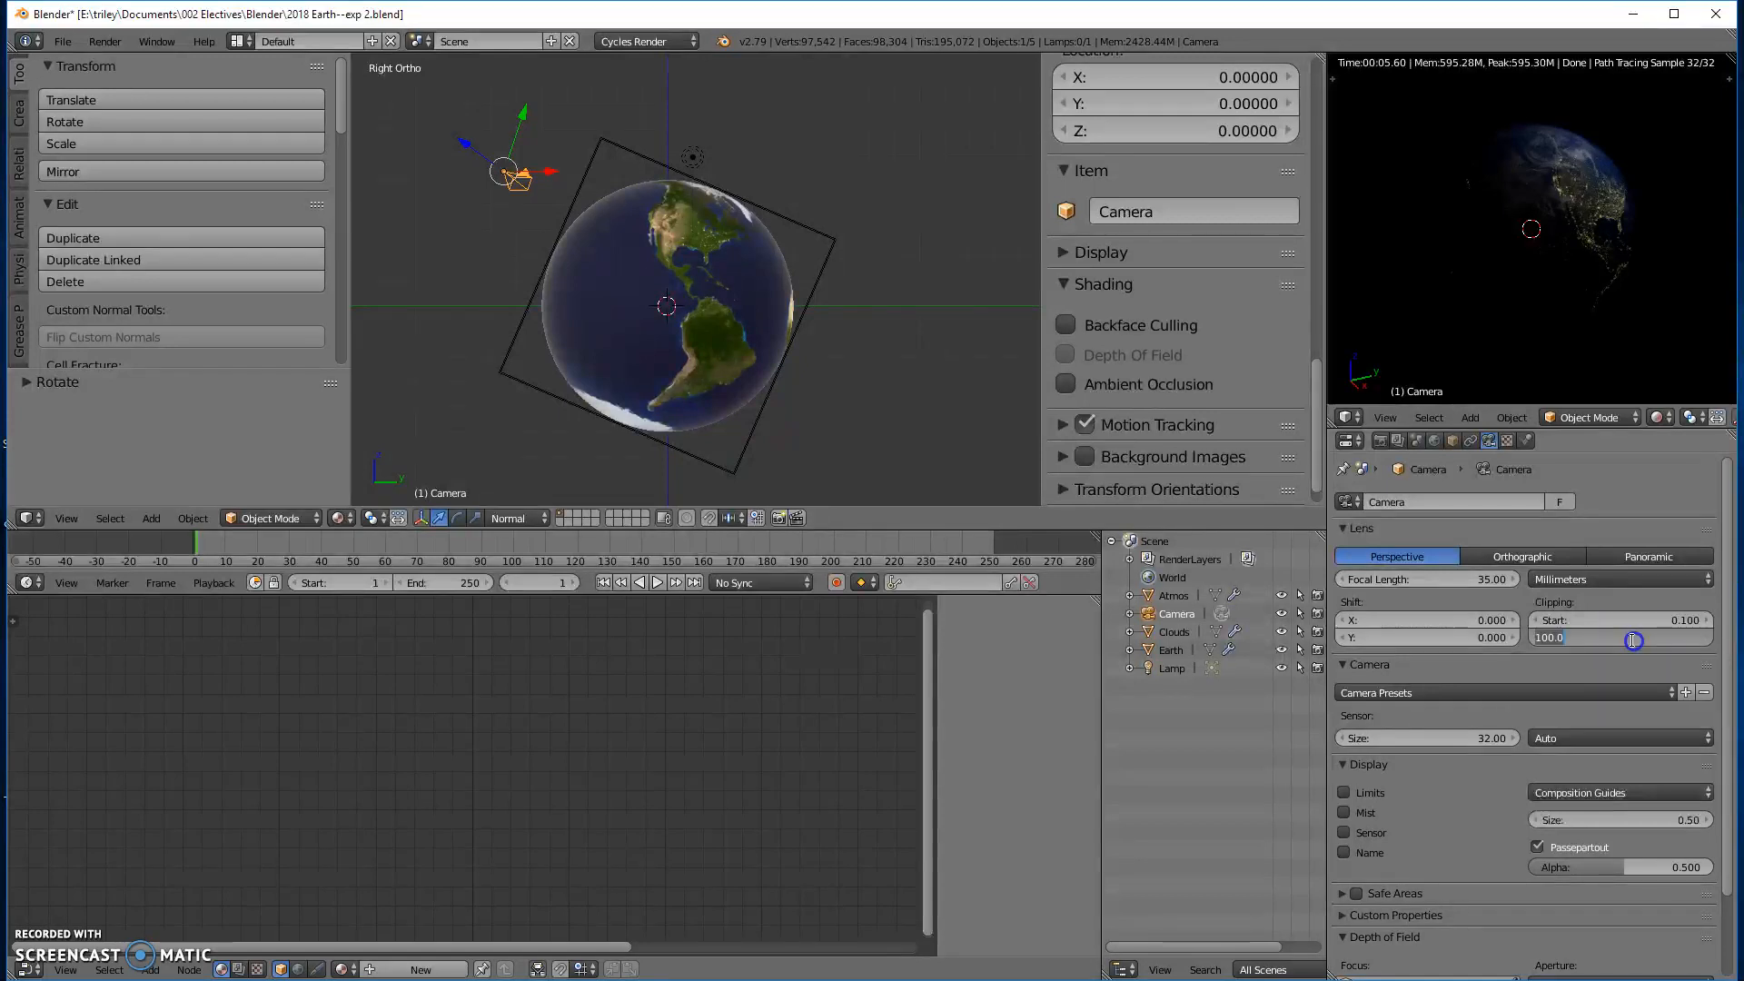
pyautogui.write('400')
pyautogui.press('Return')
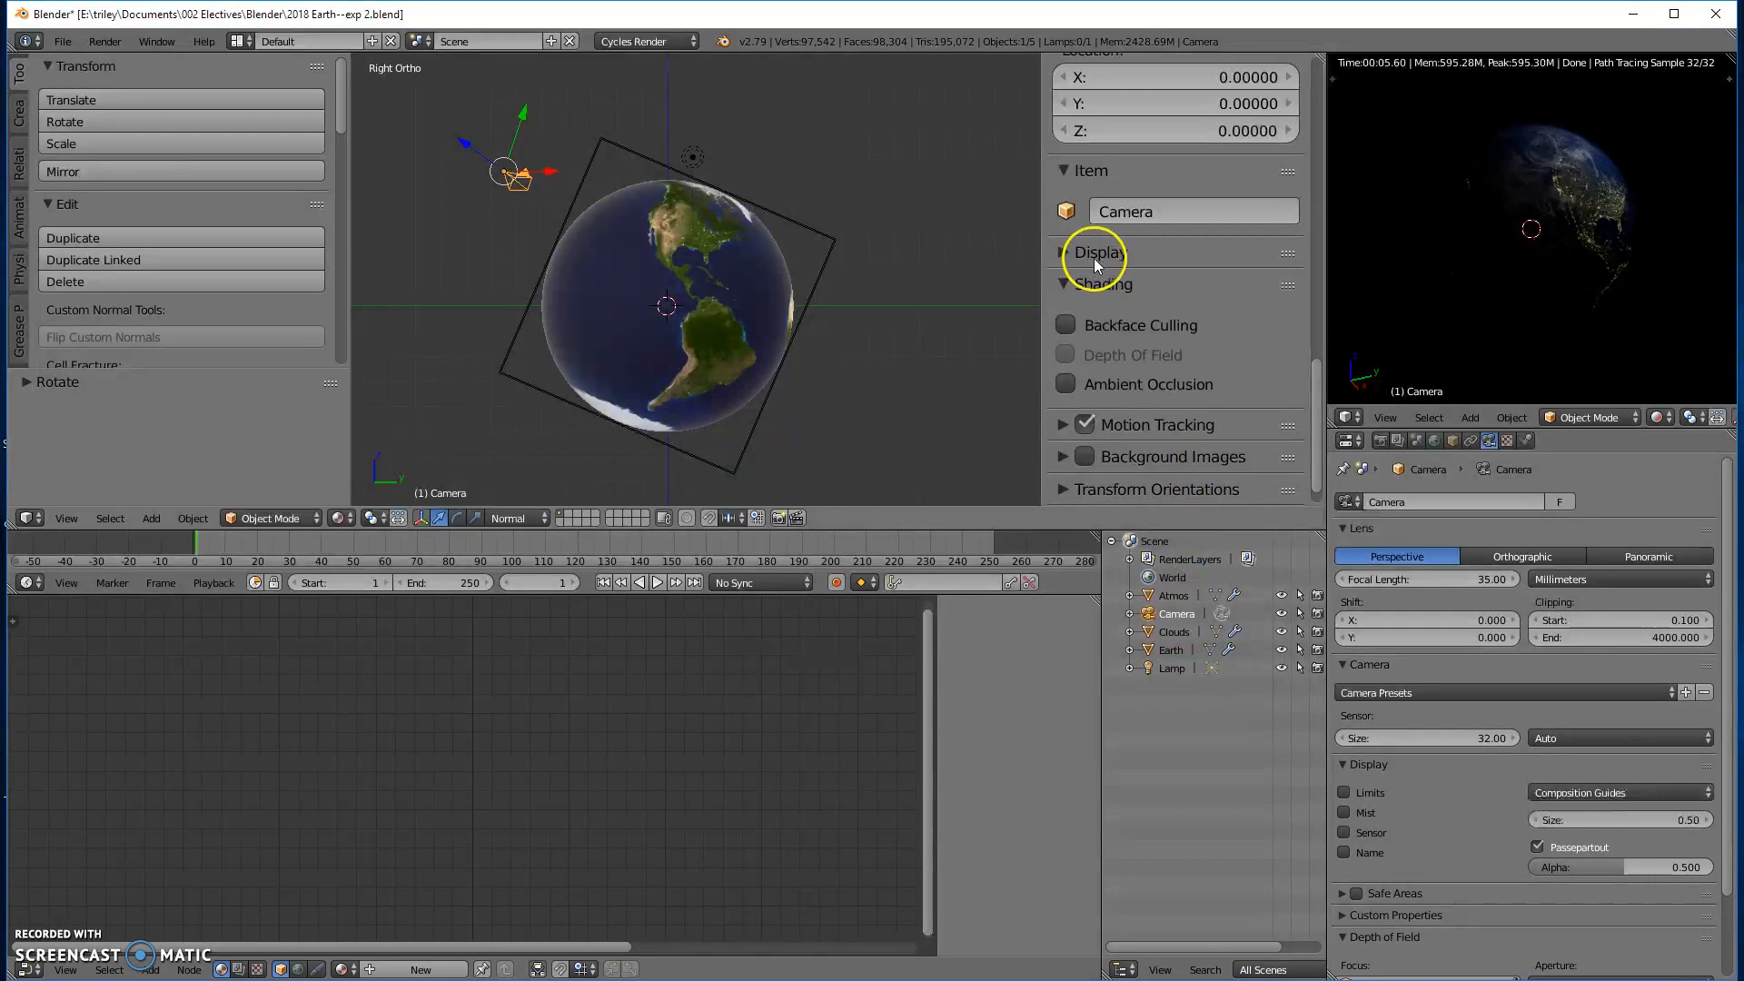
# - Set the clip end of the main 3D view to 4000
pyautogui.scroll(7, 1099, 300)
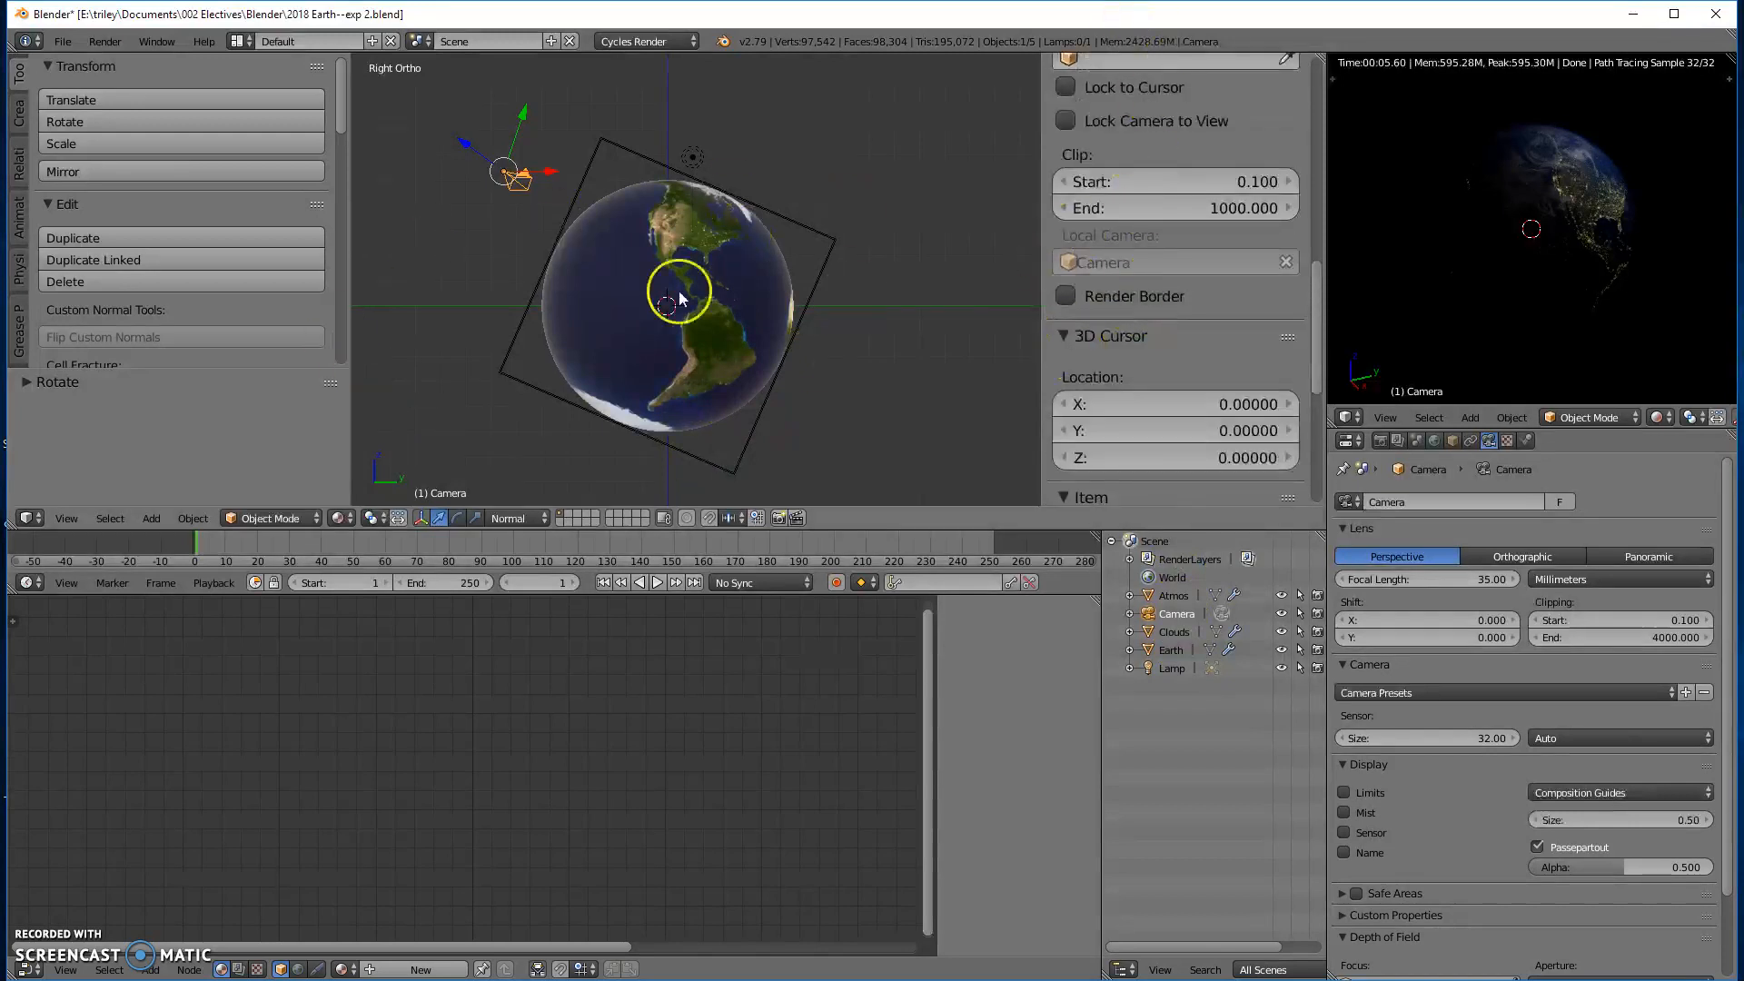
pyautogui.scroll(-8, 1201, 268)
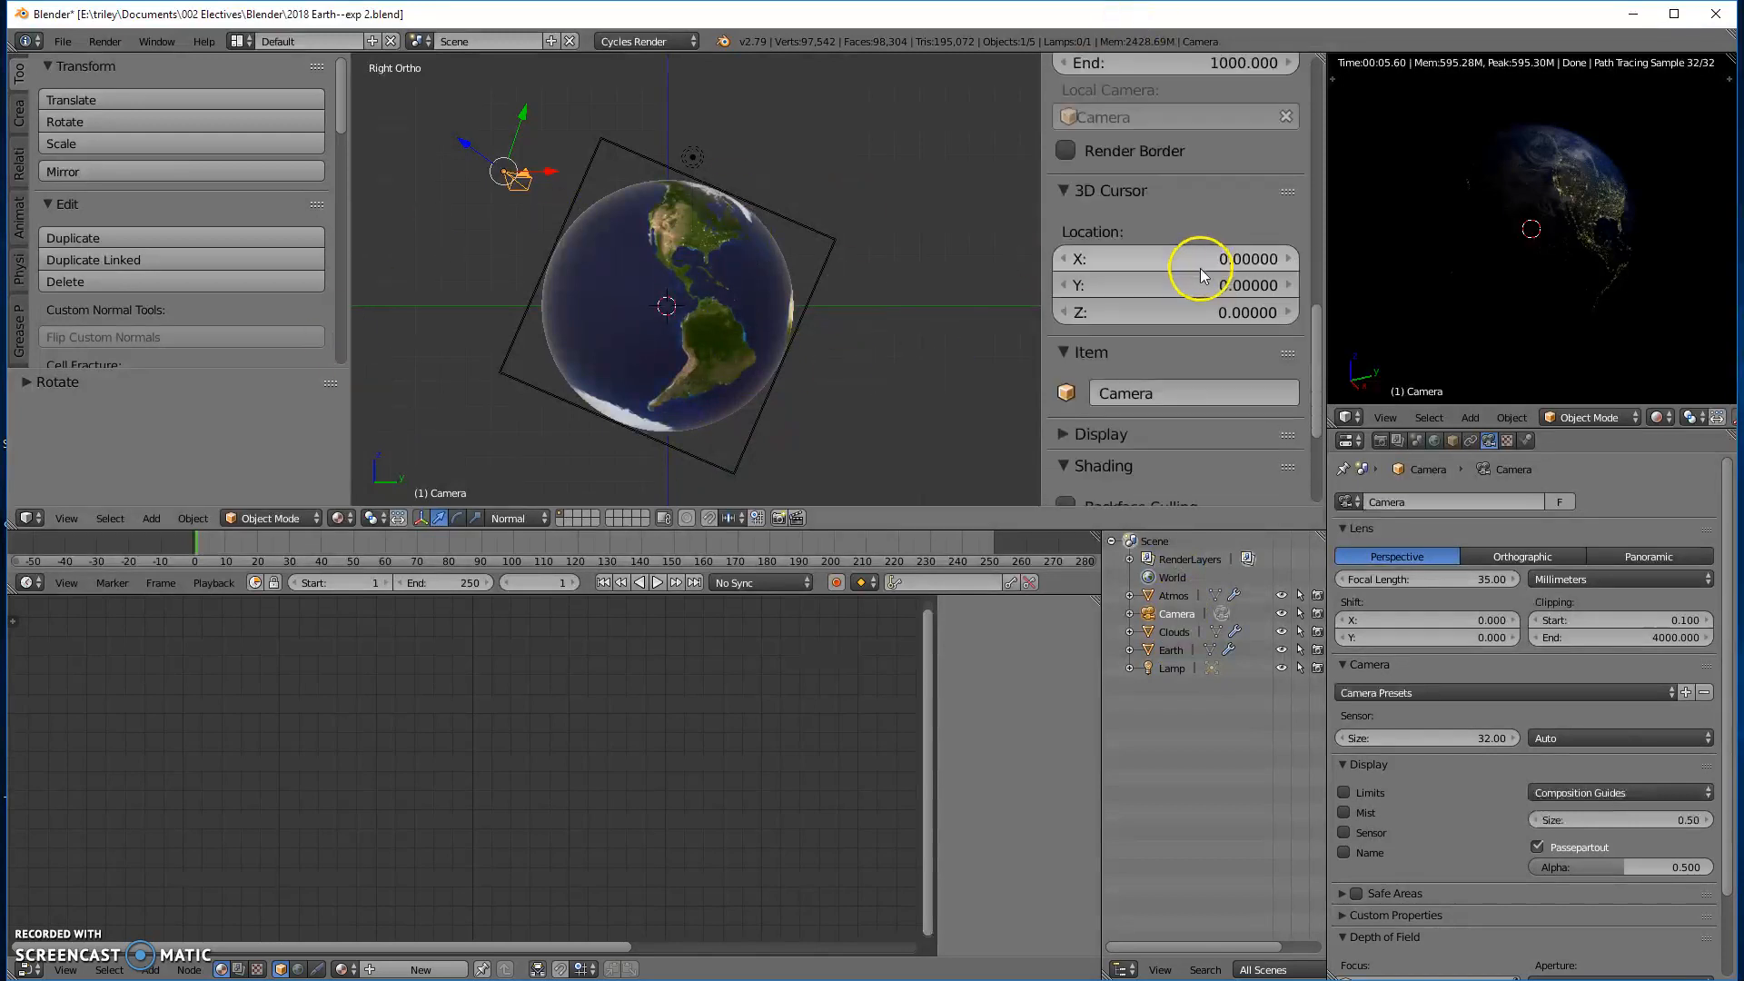
pyautogui.scroll(-2, 1201, 290)
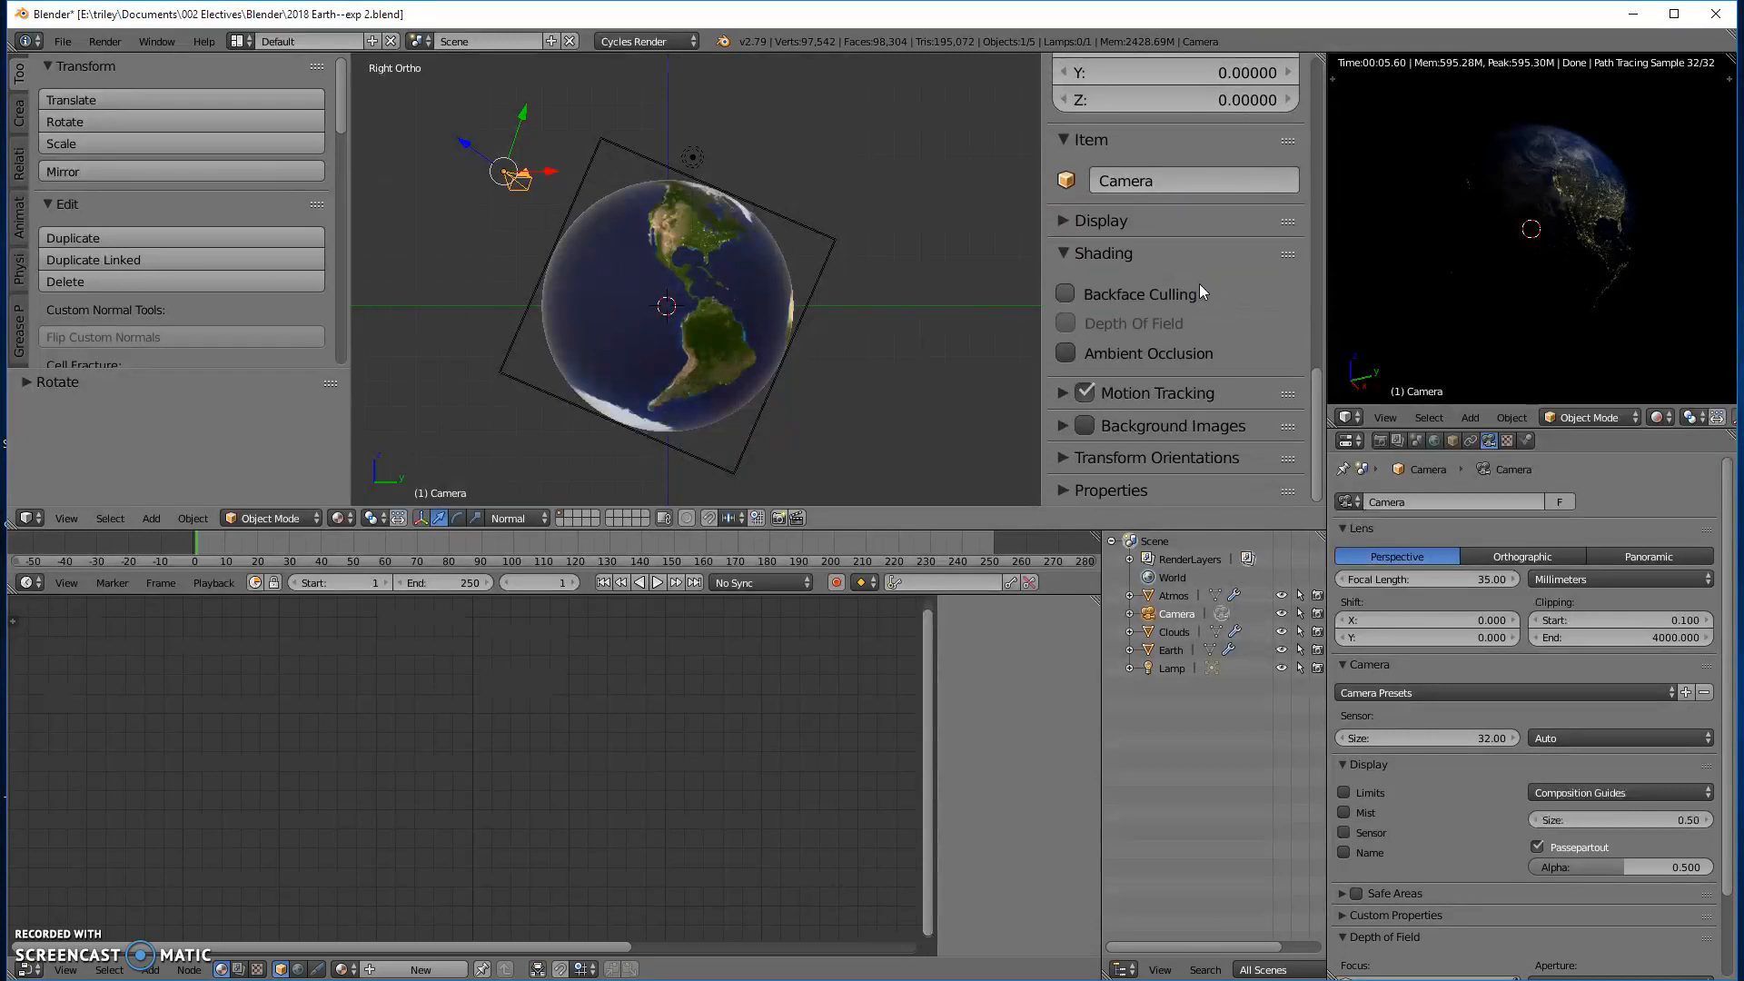
pyautogui.scroll(8, 1197, 284)
pyautogui.scroll(6, 1197, 280)
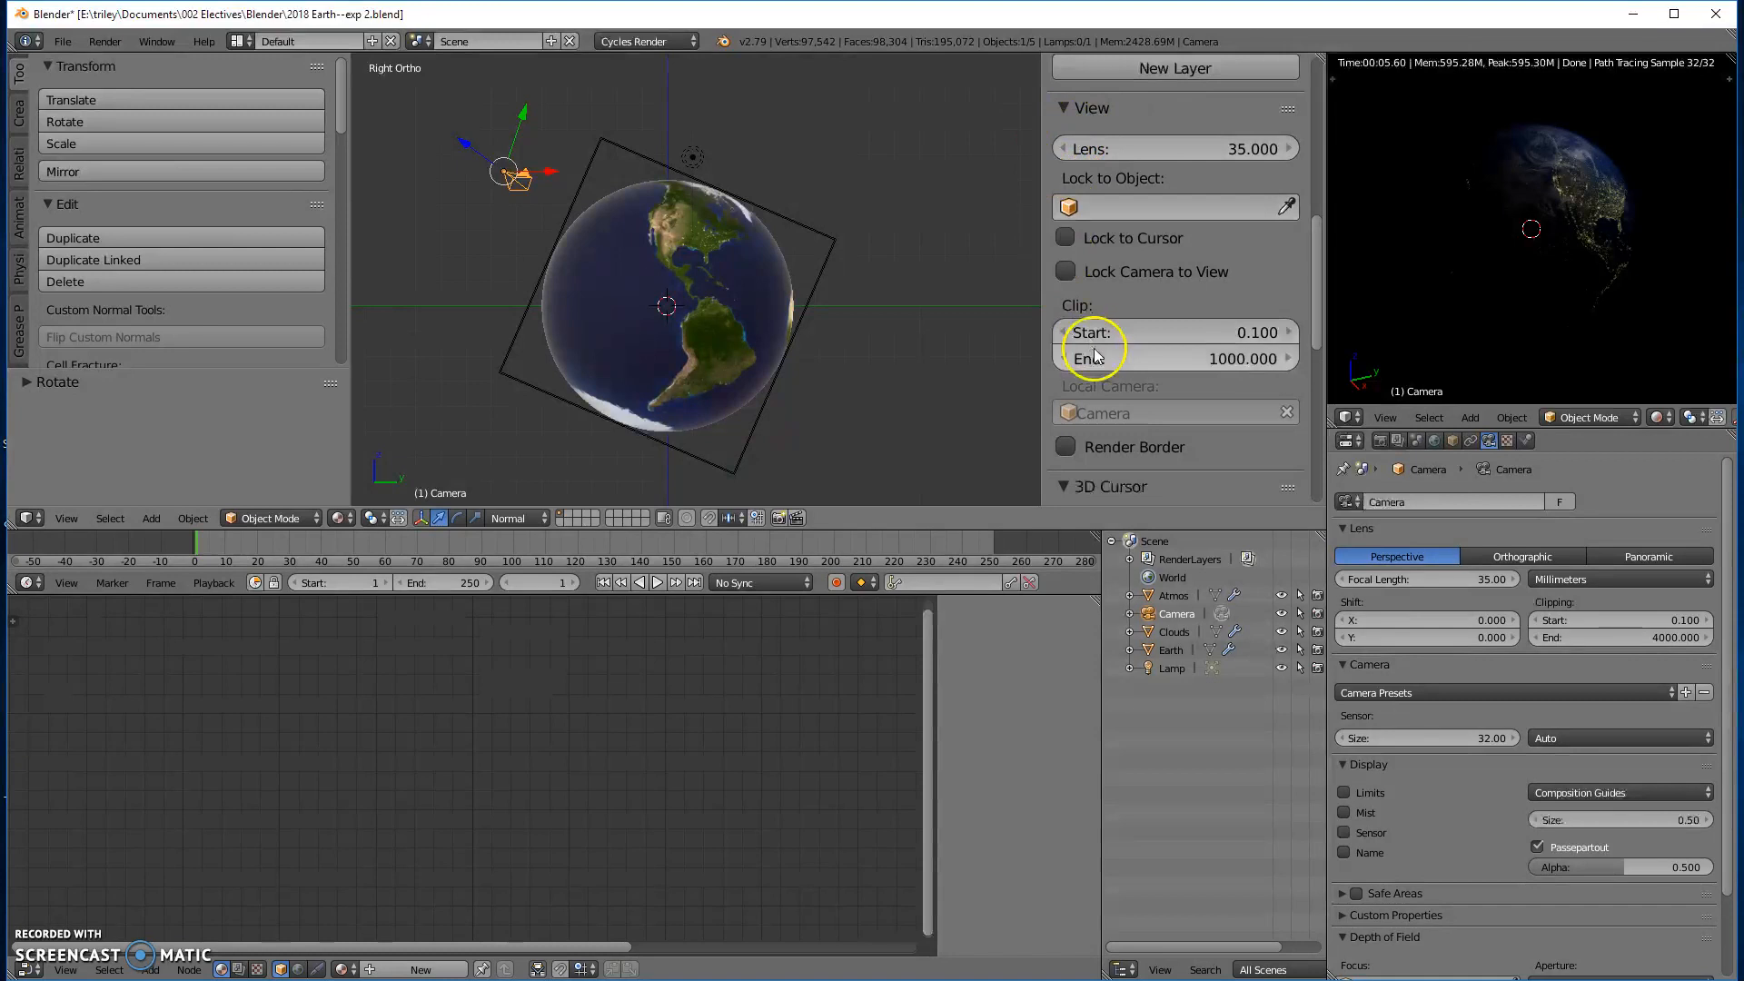
pyautogui.scroll(-1, 1103, 367)
pyautogui.click(1131, 322)
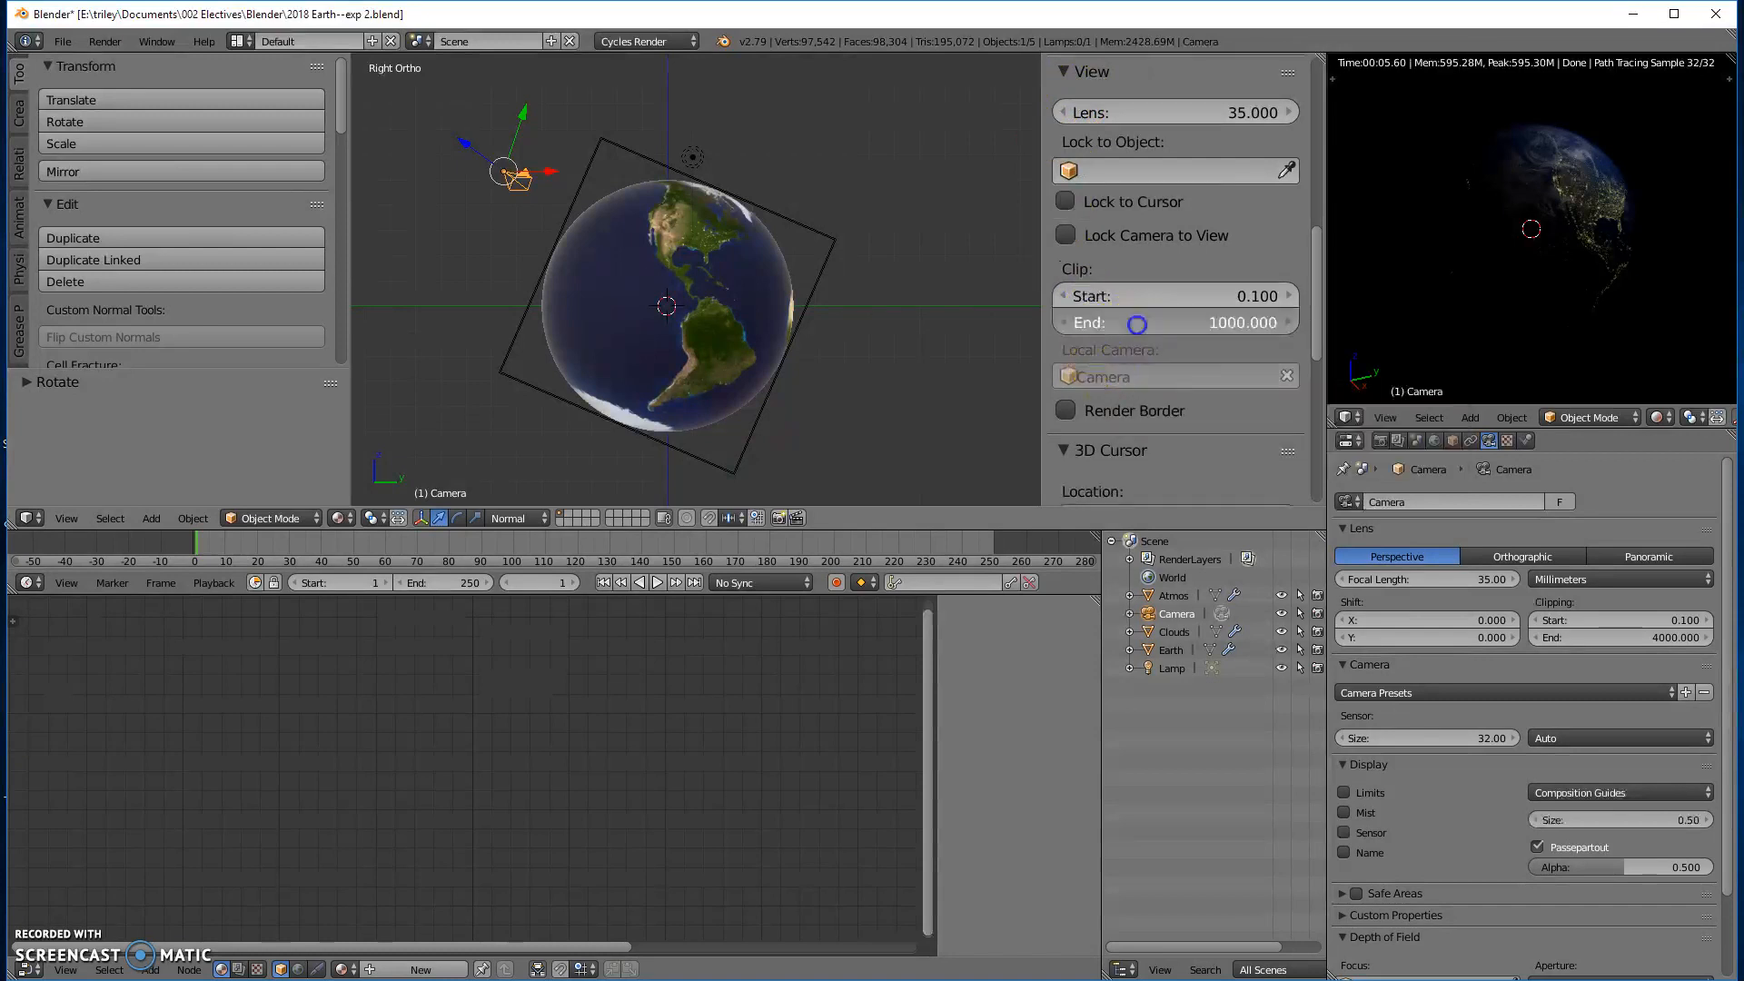
pyautogui.write('3')
pyautogui.press('BackSpace')
pyautogui.press('BackSpace')
pyautogui.press('BackSpace')
pyautogui.write('4000')
pyautogui.press('Return')
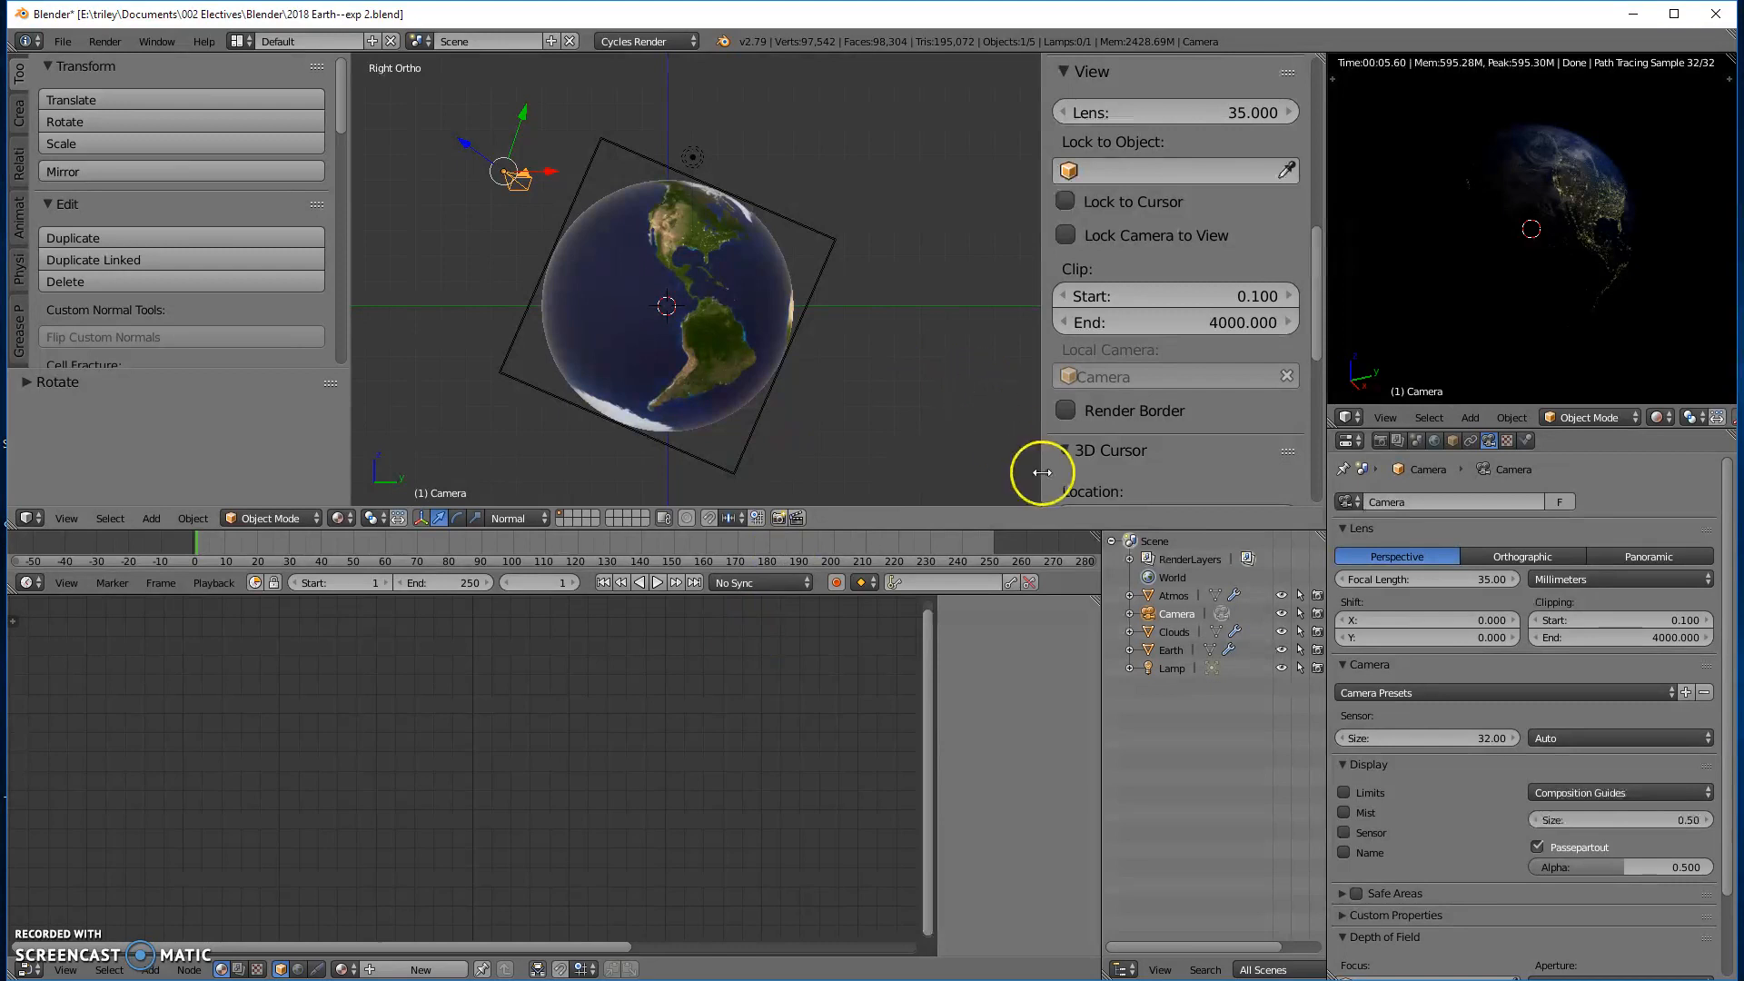
# - Delete the Lamp from the scene
pyautogui.click(1170, 670)
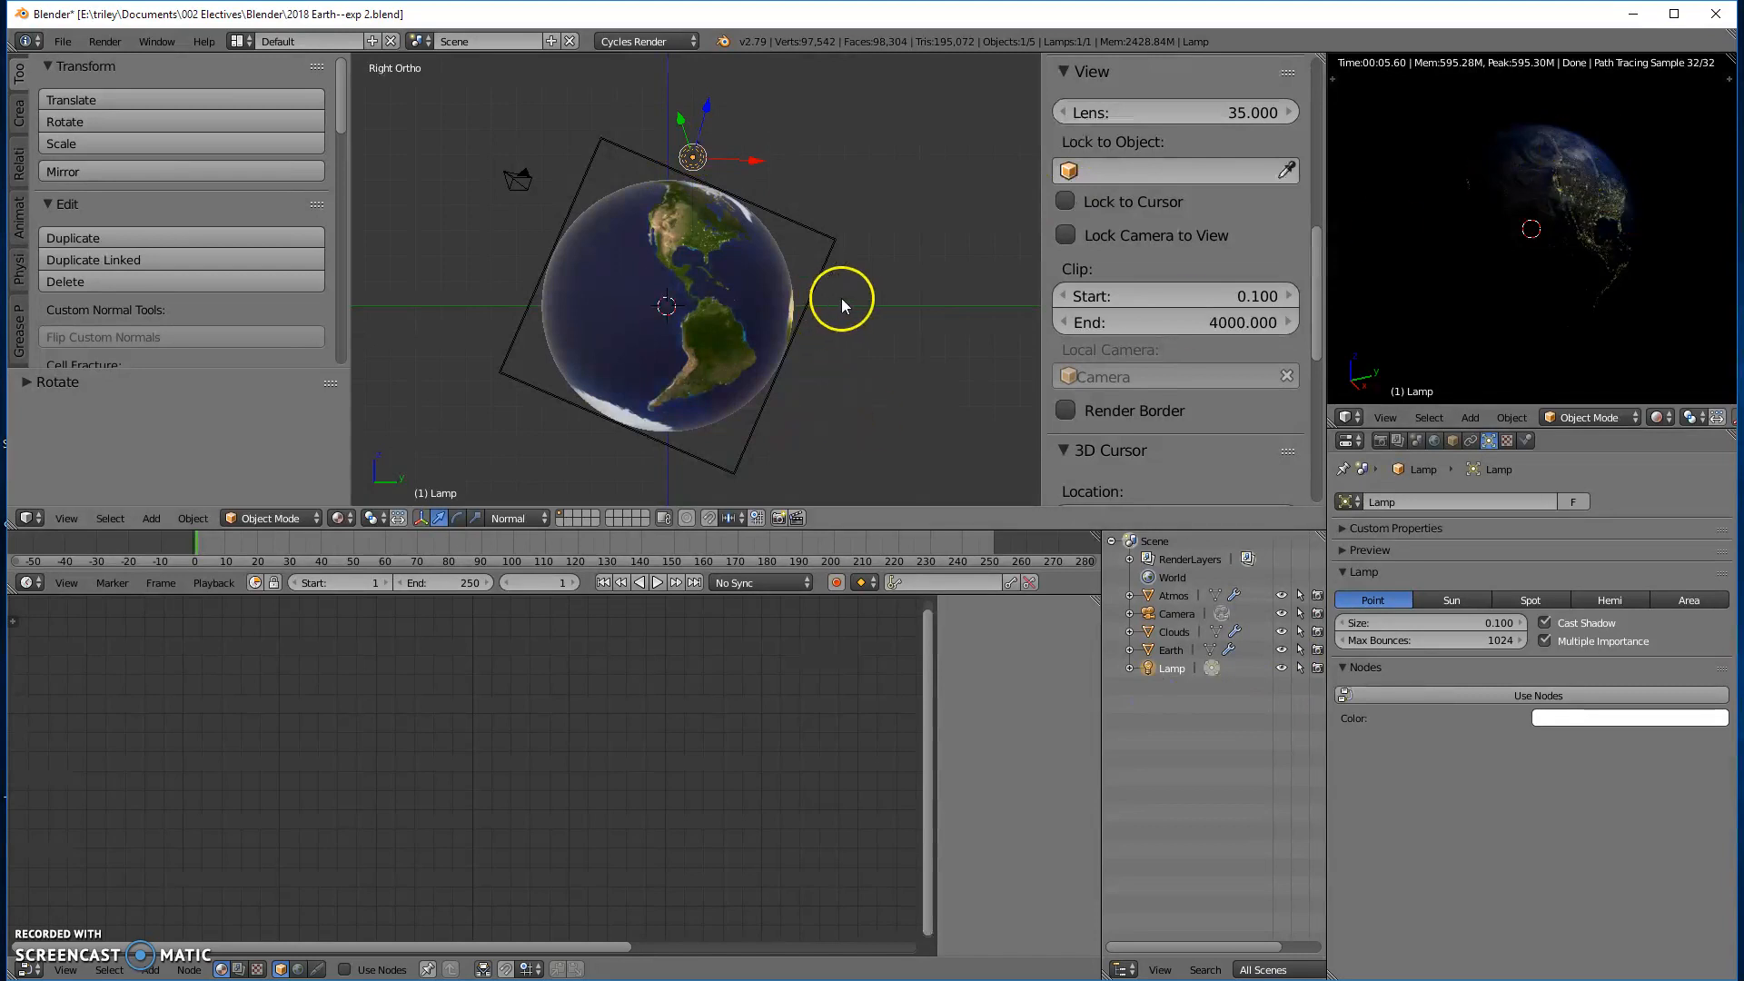
pyautogui.press('x')
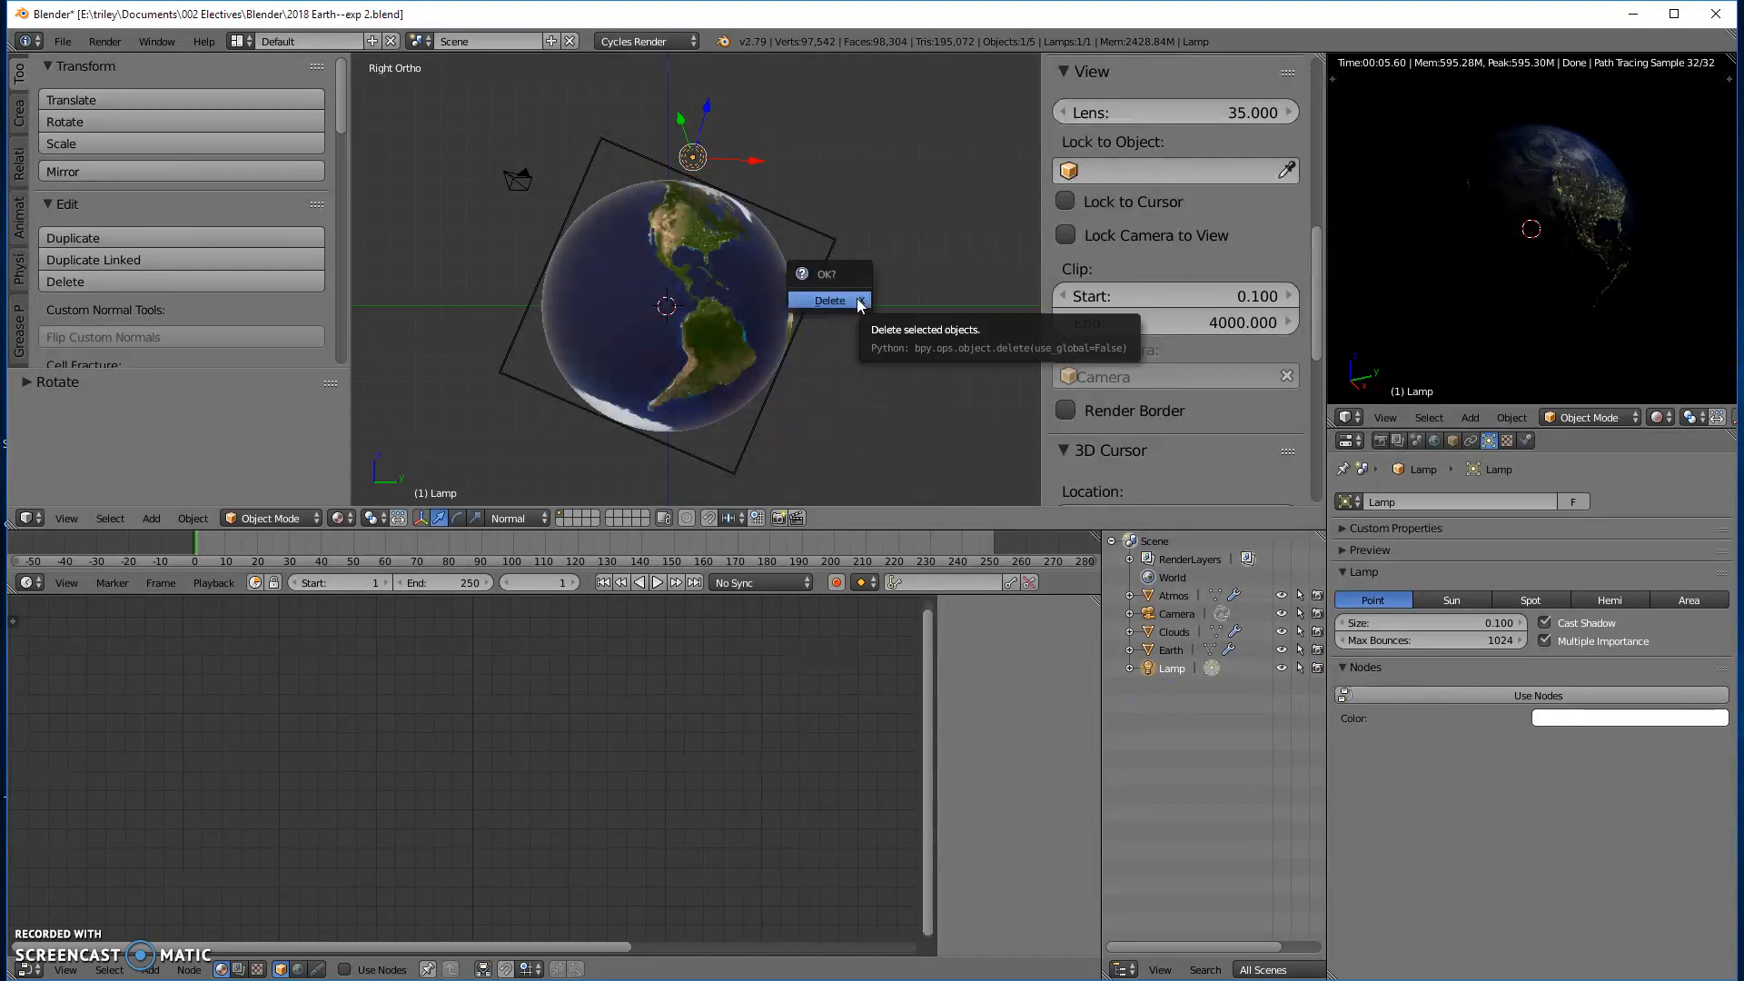
pyautogui.click(858, 297)
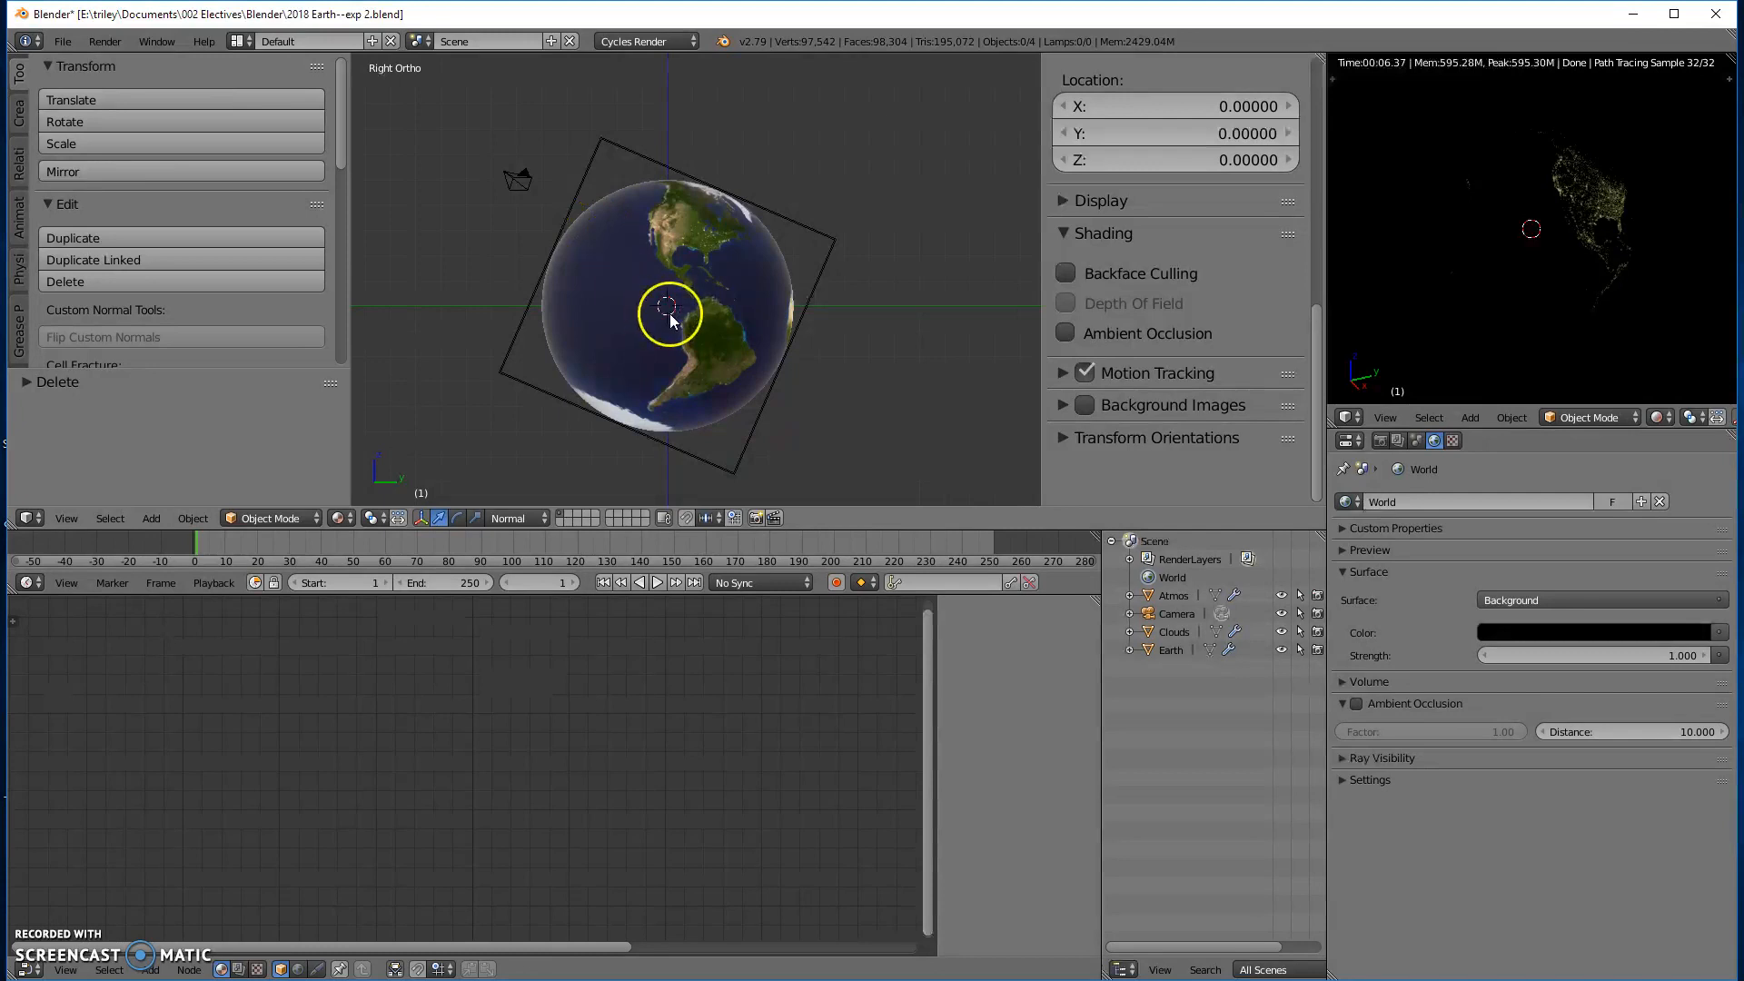
# - Snap the 3D cursor to the scene's center and add a UV sphere mesh there
pyautogui.hotkey('shift', 's')
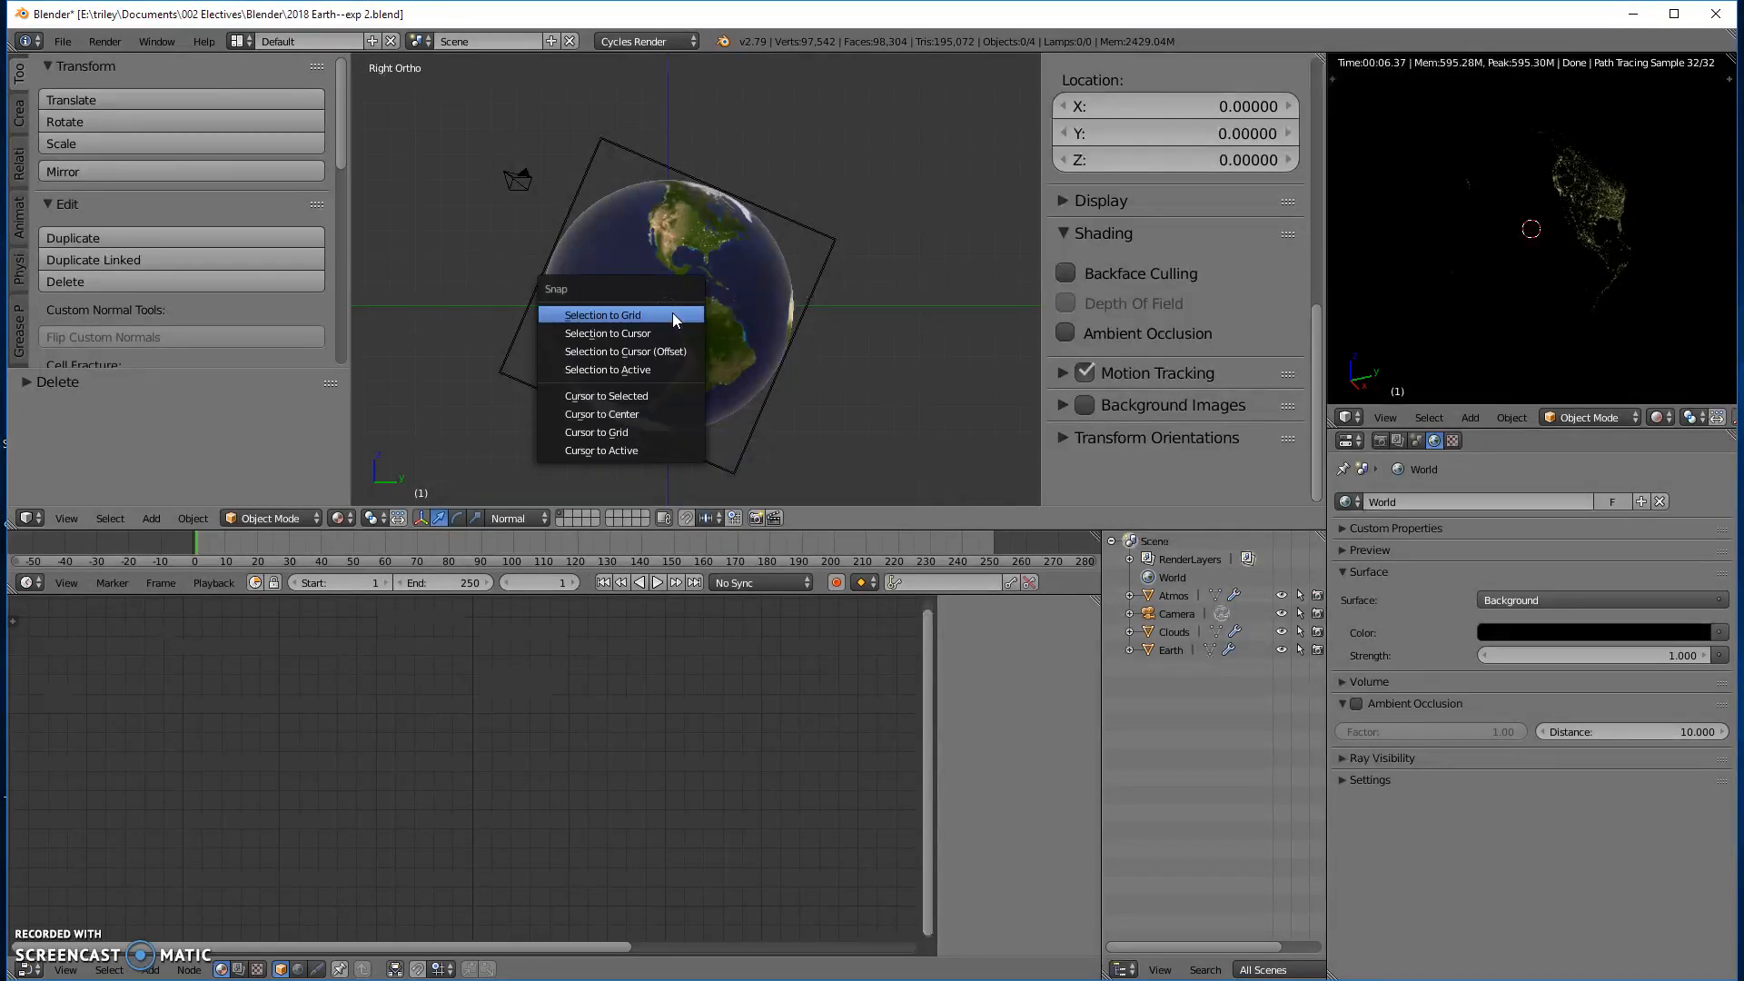
pyautogui.click(661, 413)
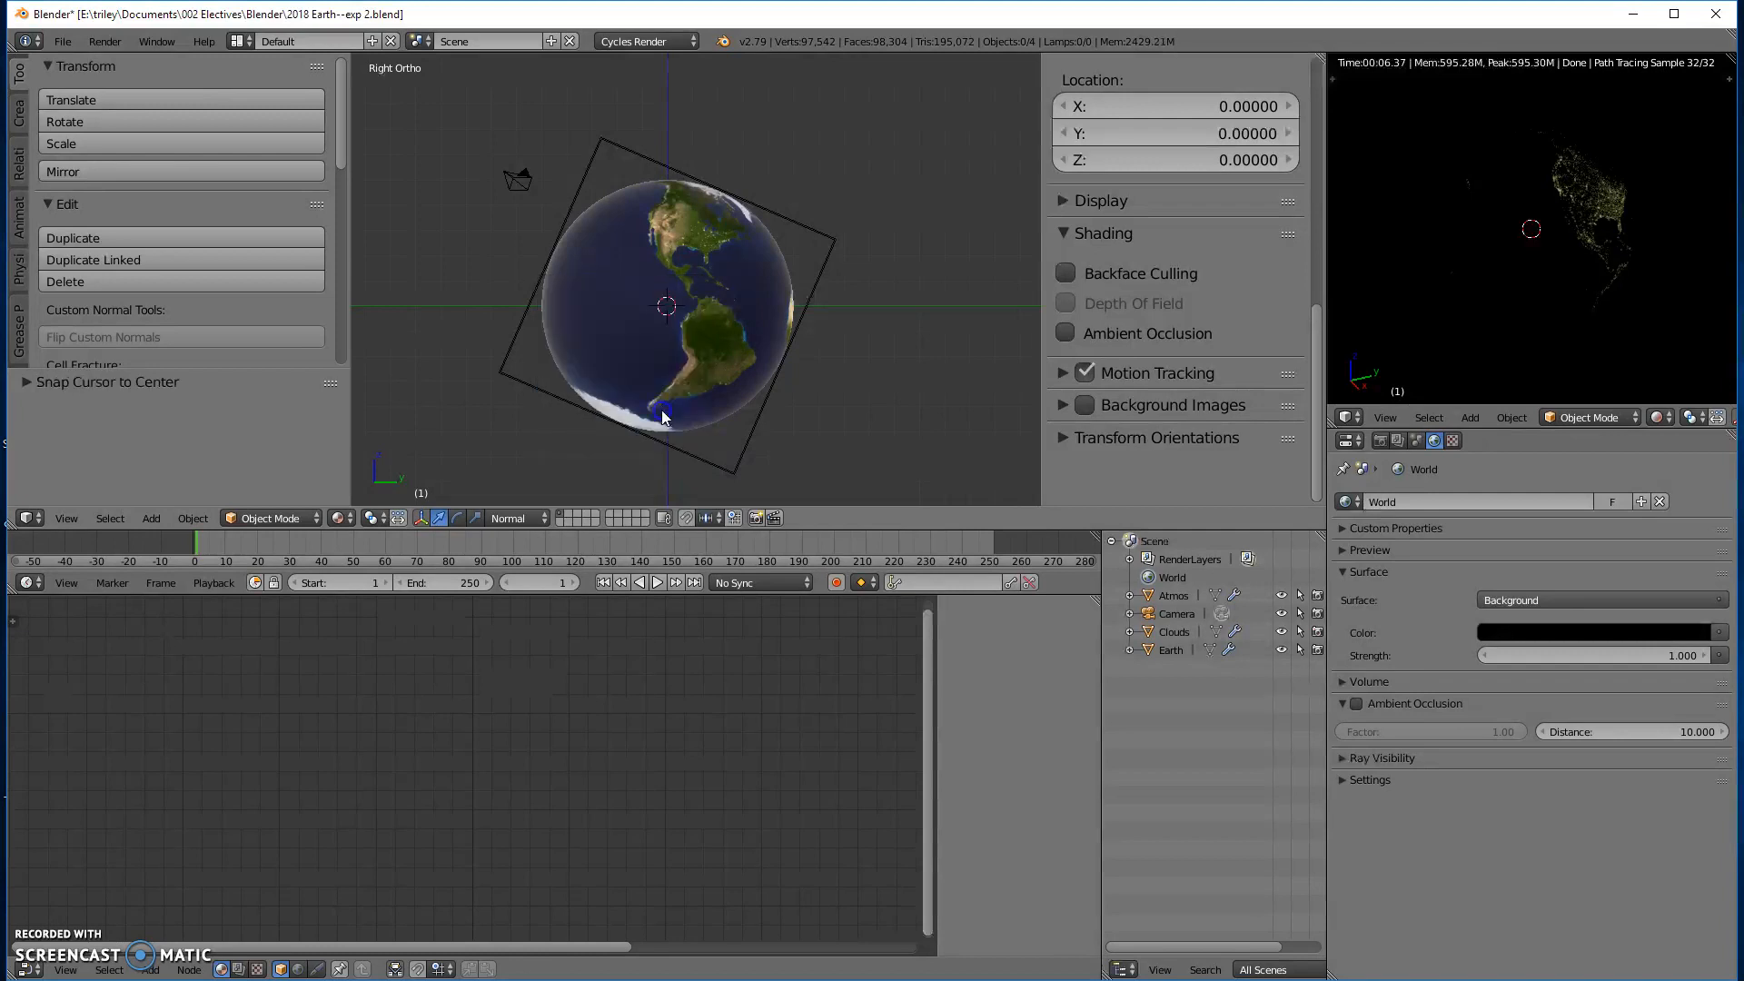
pyautogui.hotkey('shift', 'a')
pyautogui.moveTo(663, 305)
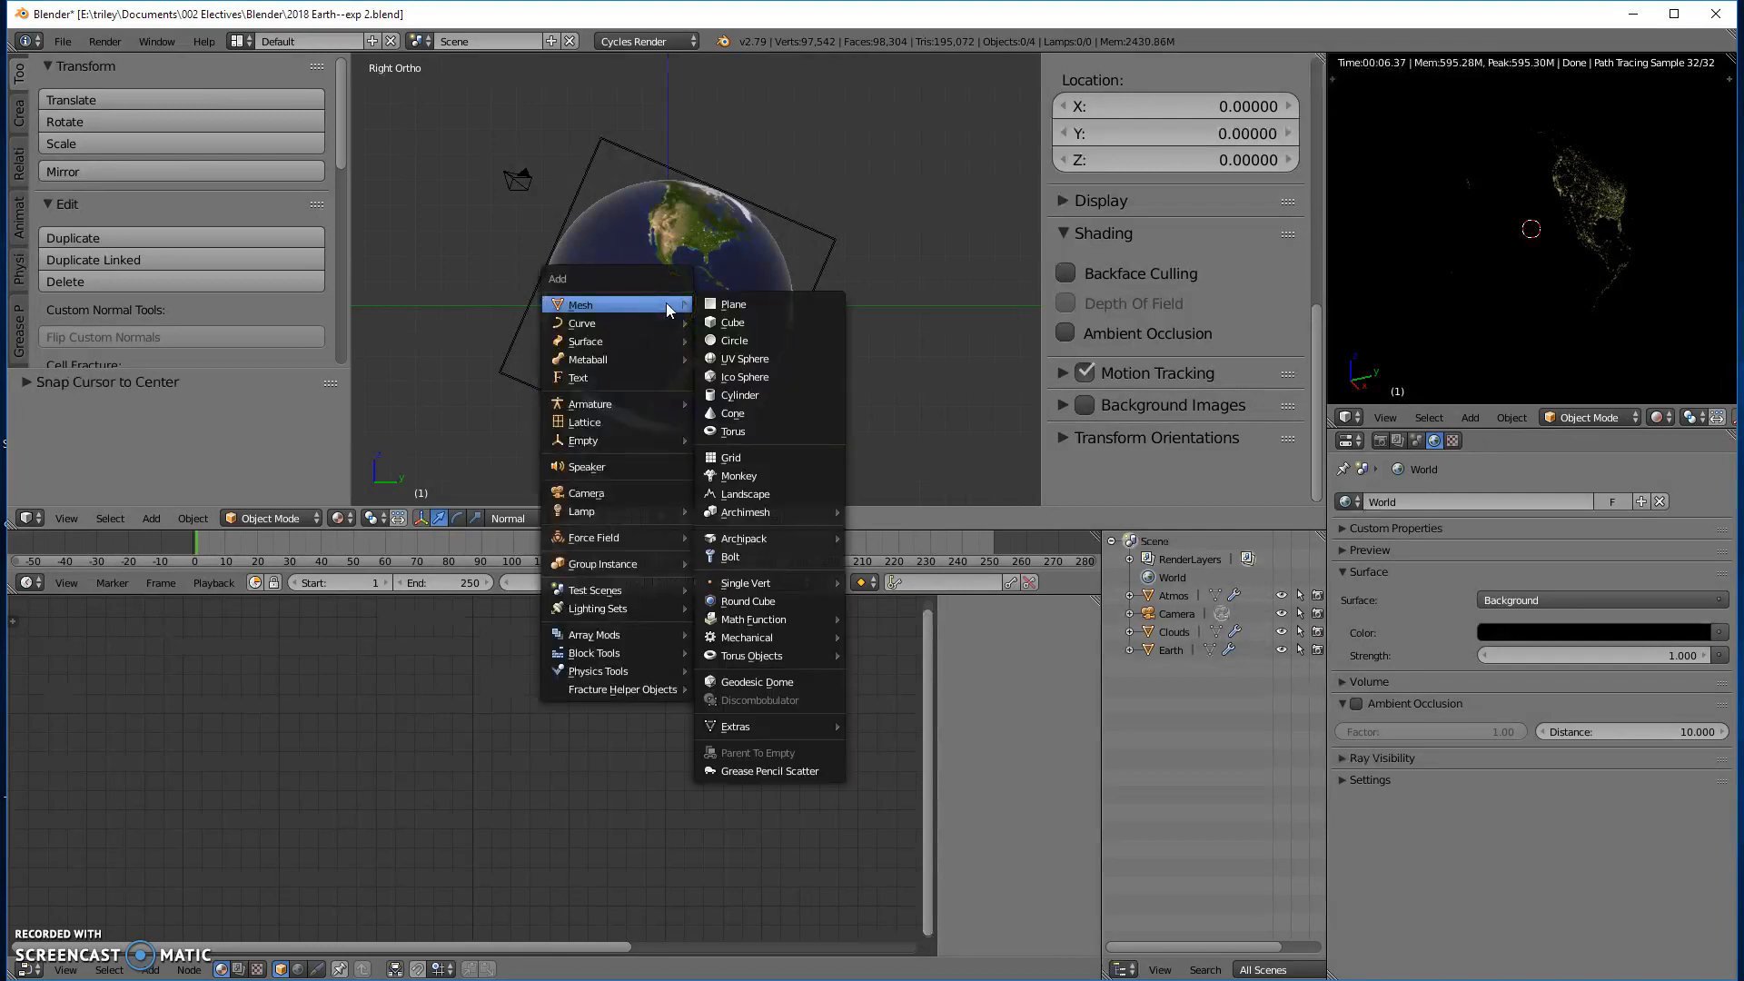
pyautogui.click(732, 358)
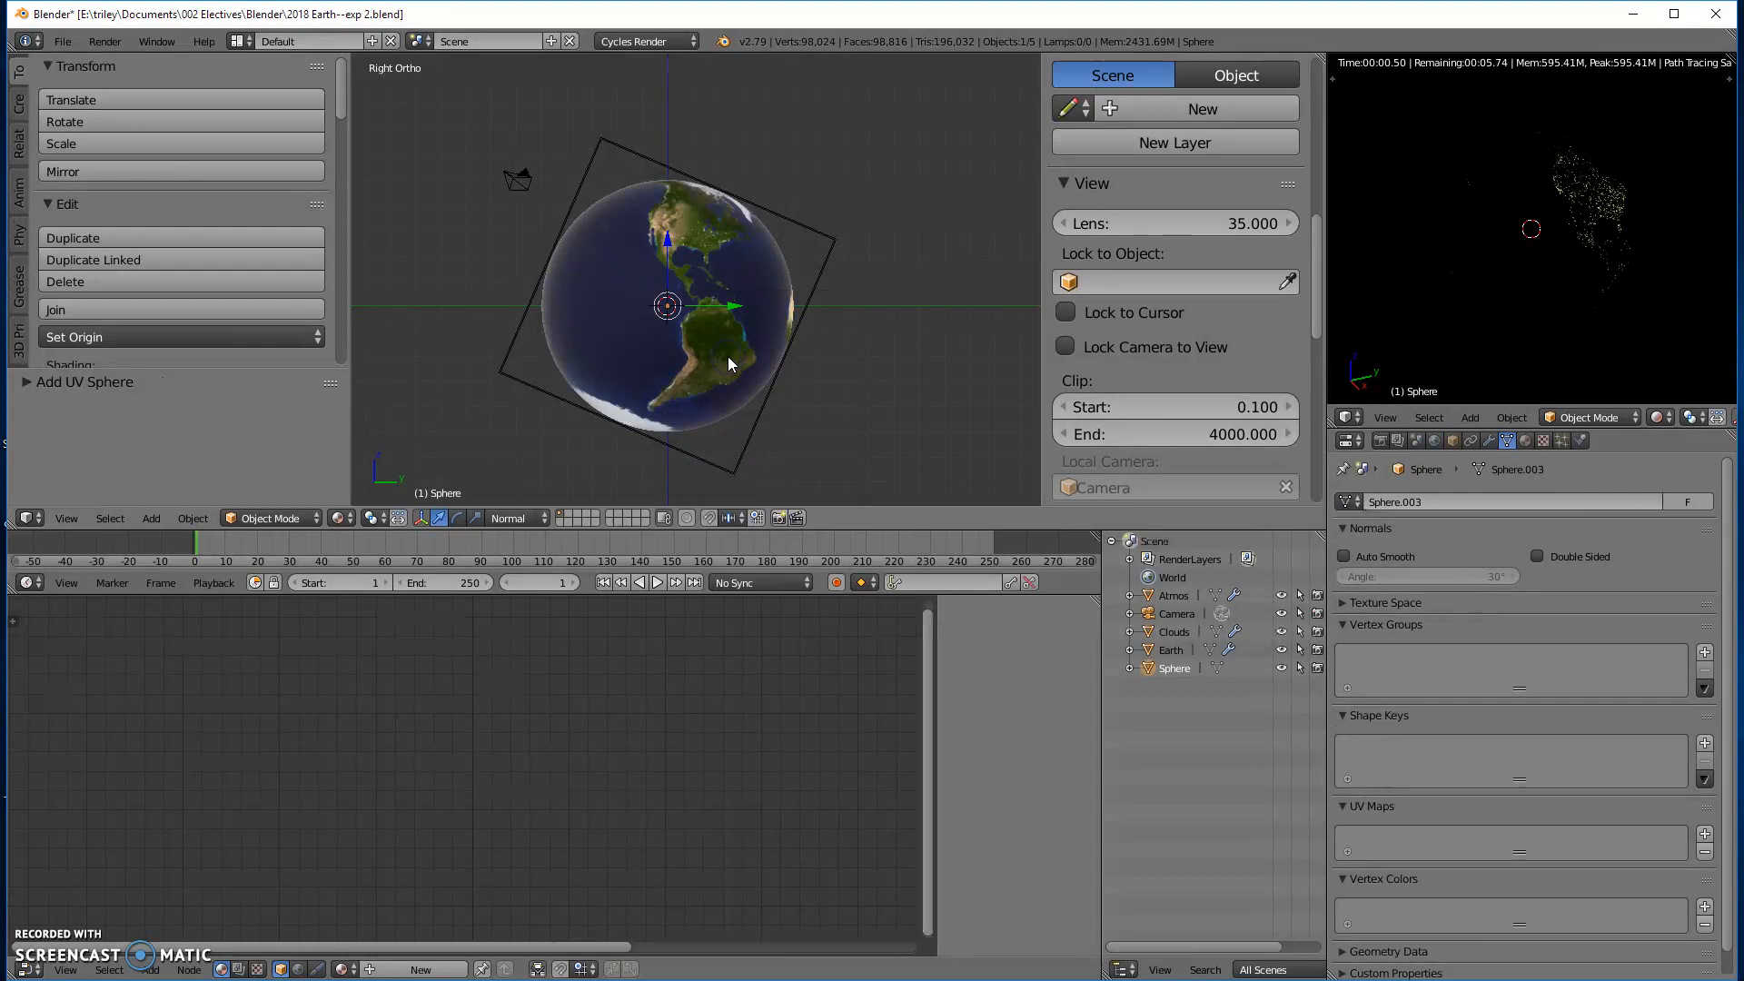
# - Check the new UV sphere's segments, rings and size, and move it about 8.3 units along positive Y, outside the globe
pyautogui.click(31, 386)
pyautogui.scroll(-2, 234, 453)
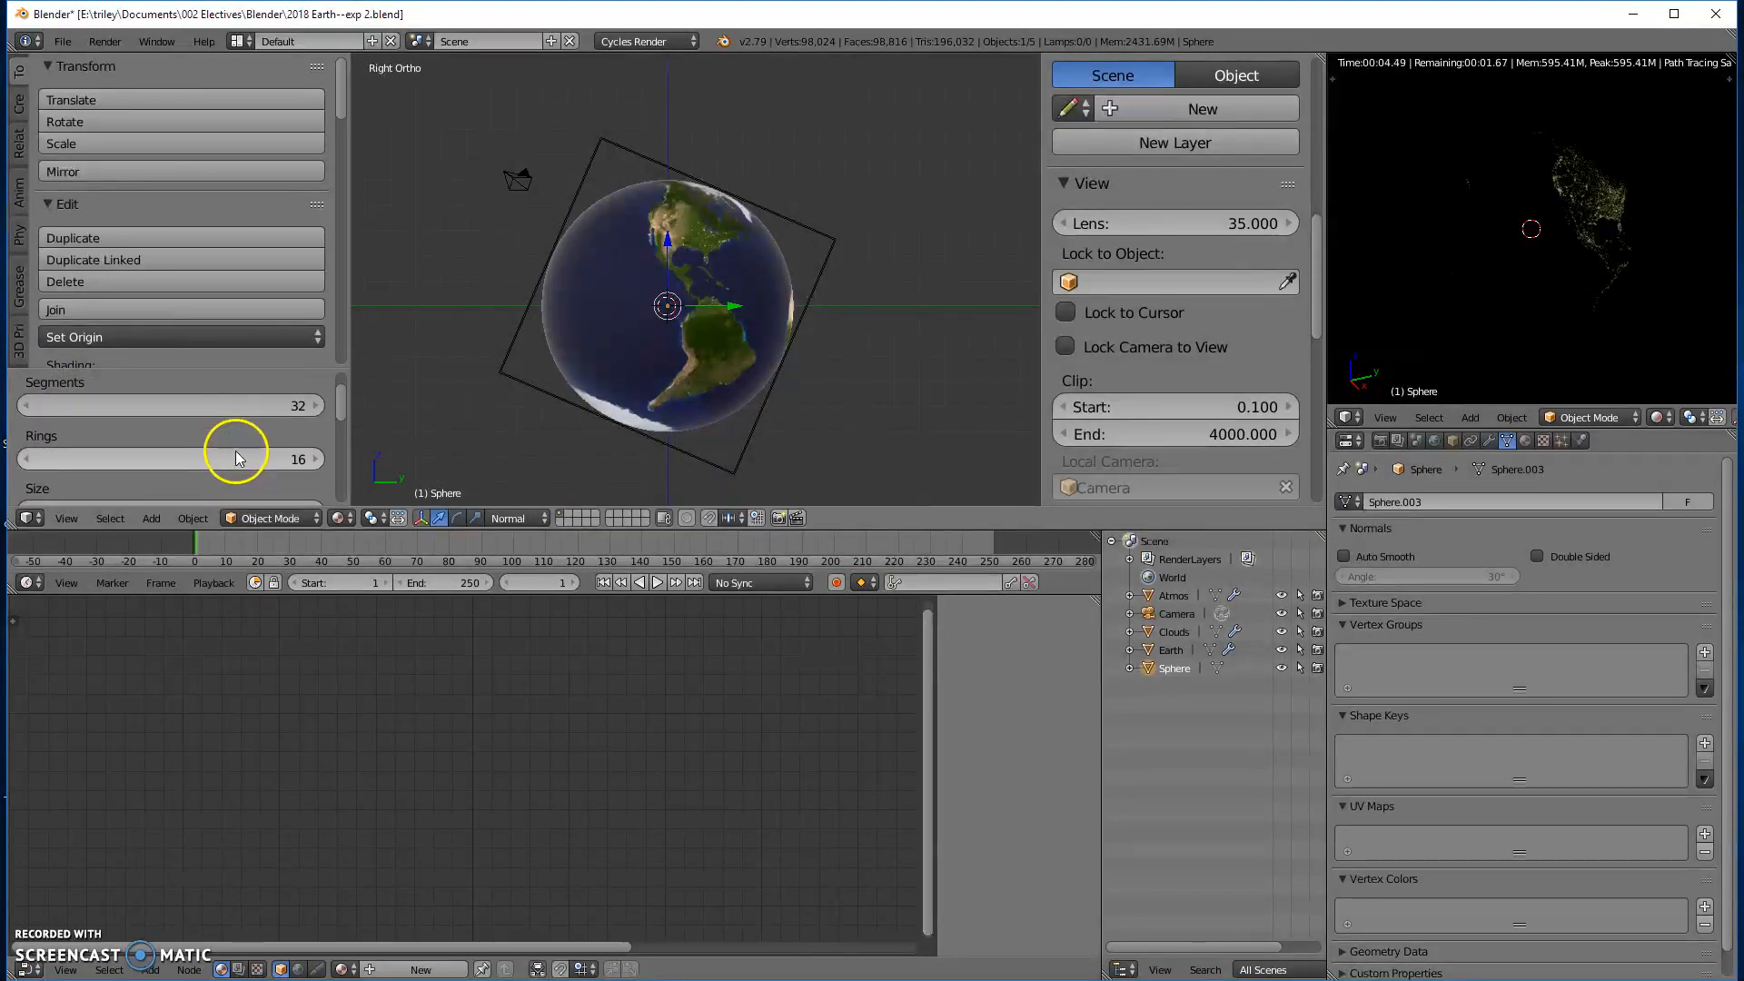
pyautogui.scroll(-2, 237, 450)
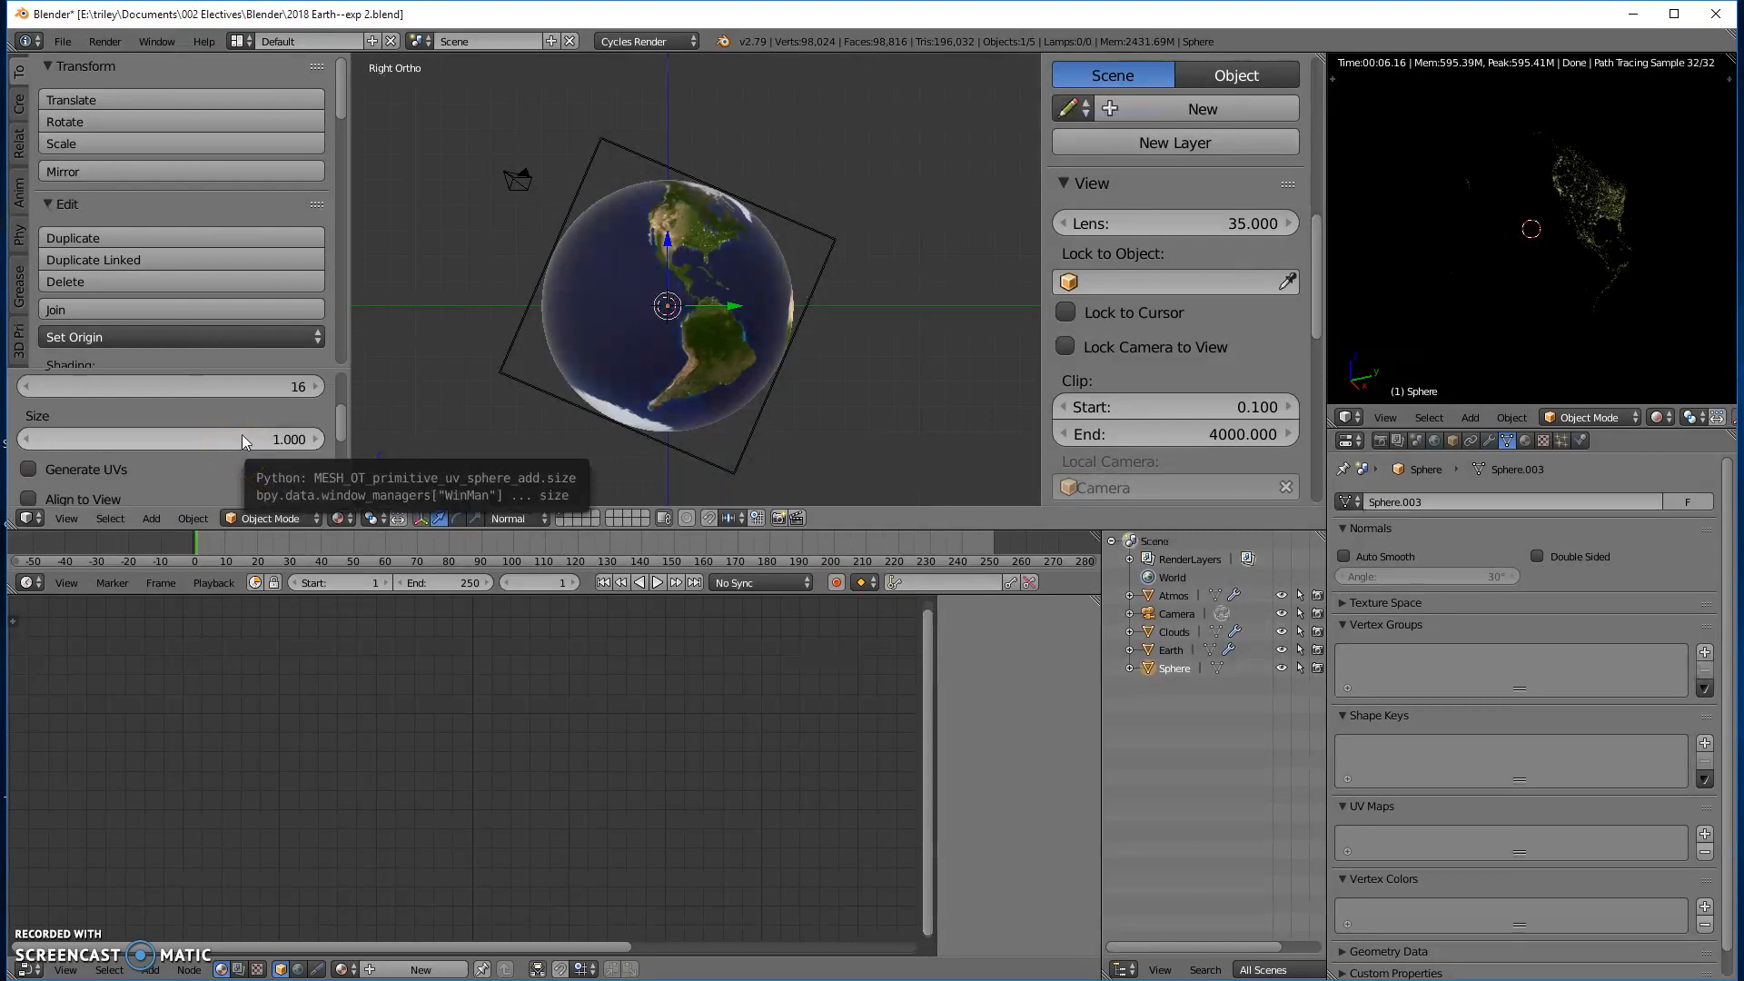
pyautogui.scroll(3, 242, 434)
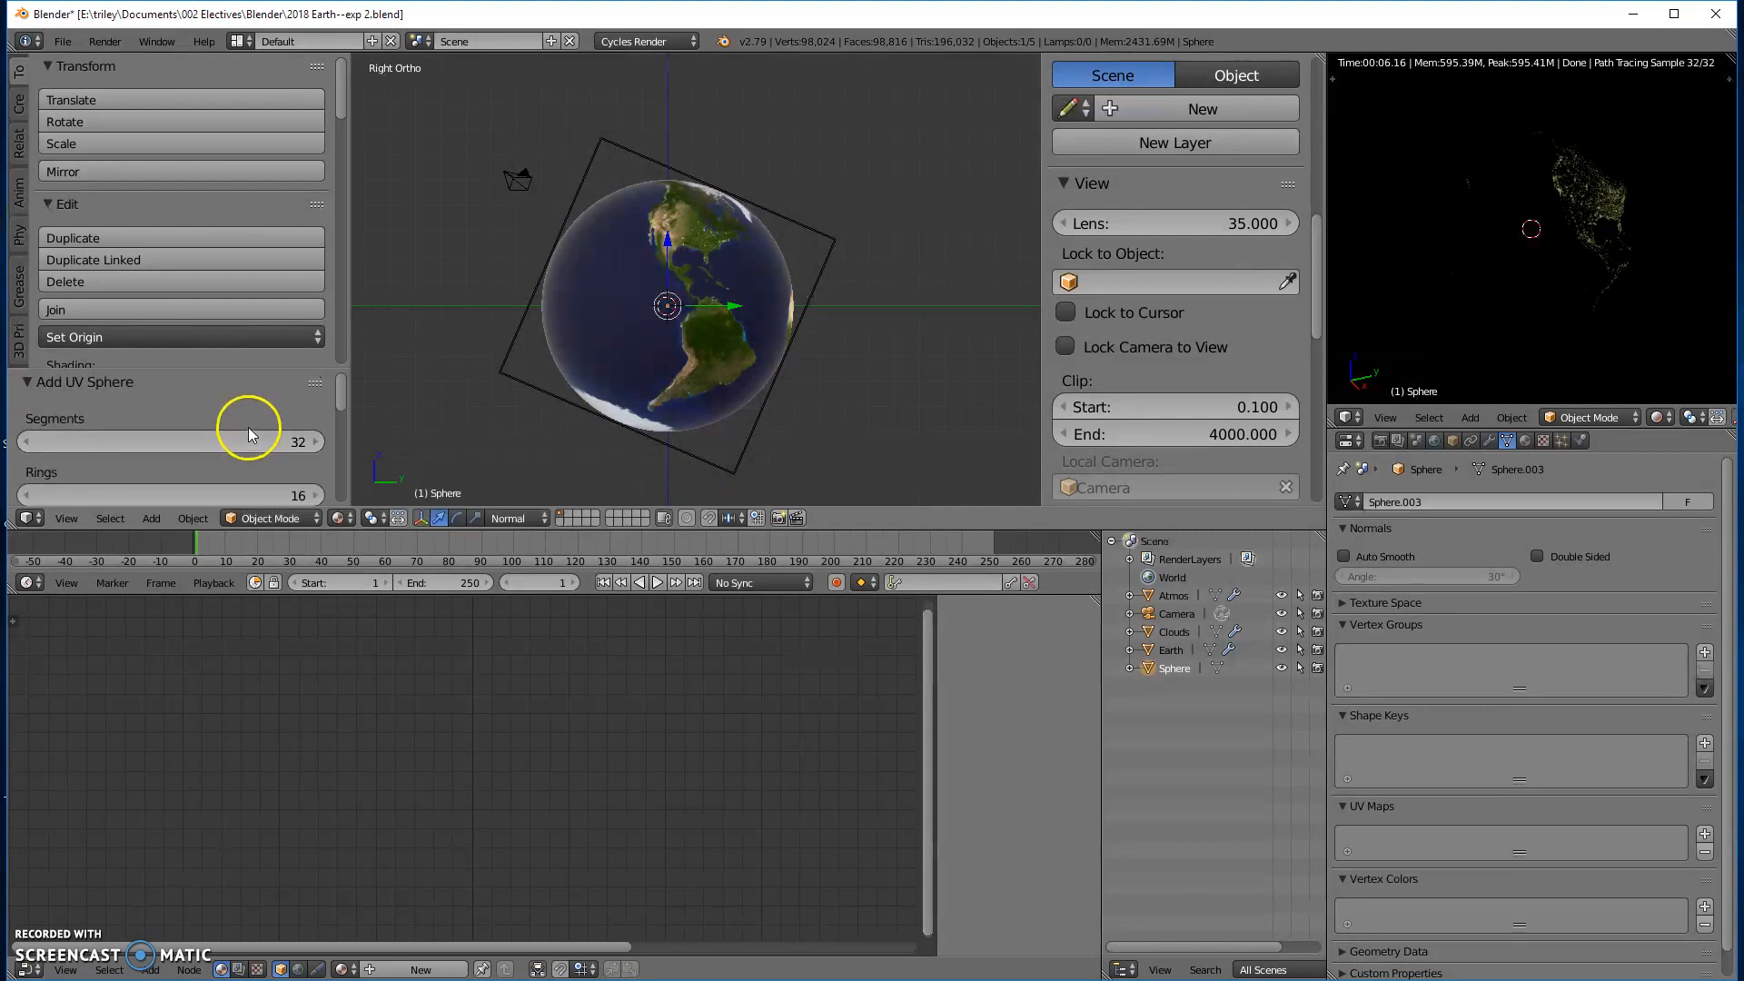
pyautogui.scroll(-1, 248, 435)
pyautogui.scroll(-1, 247, 427)
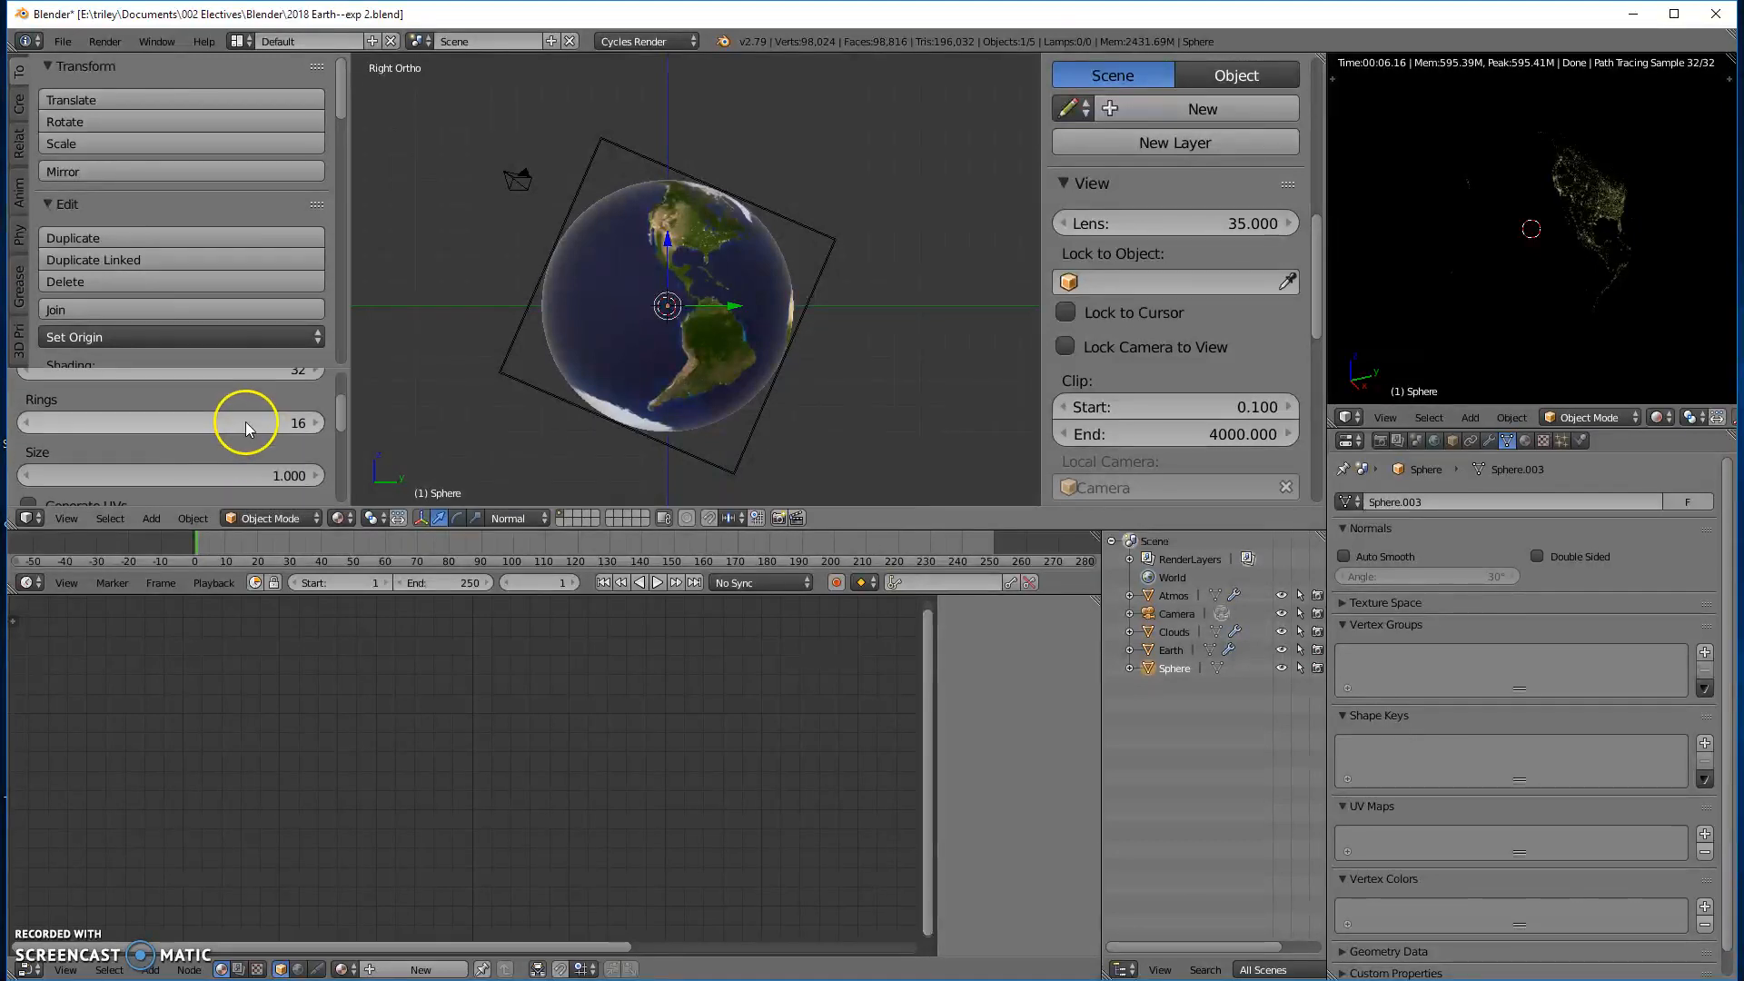
pyautogui.scroll(-1, 232, 429)
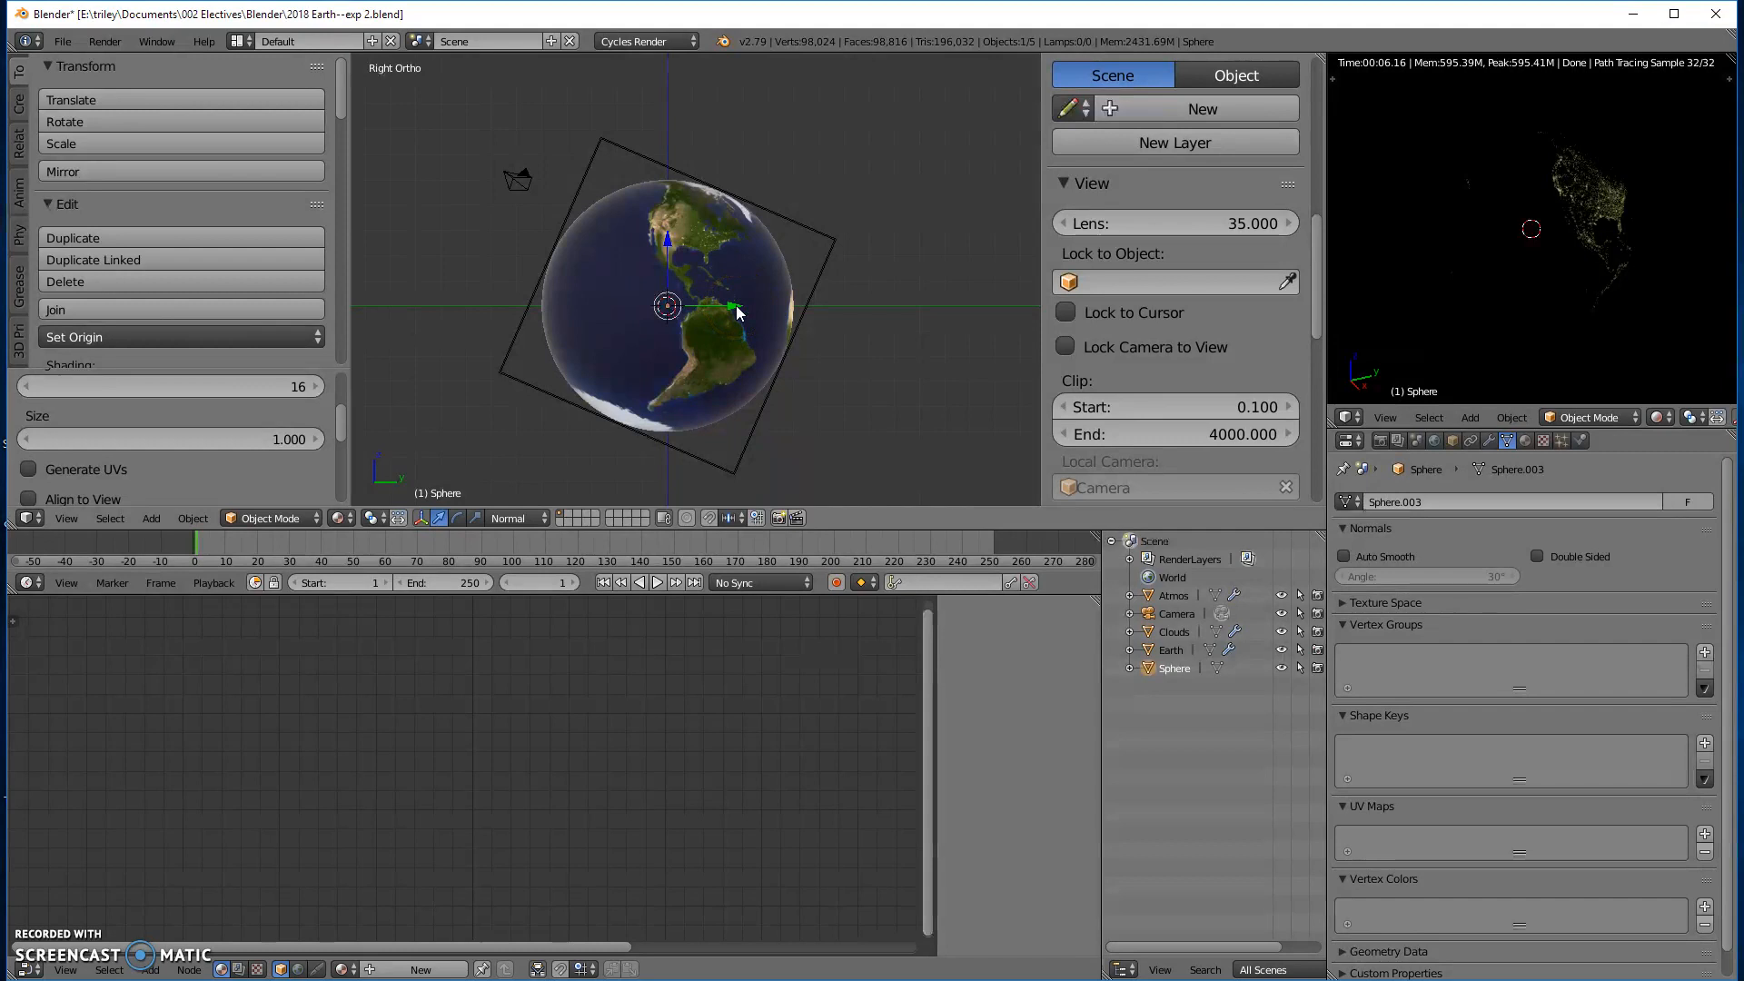
pyautogui.moveTo(733, 305); pyautogui.dragTo(944, 328)
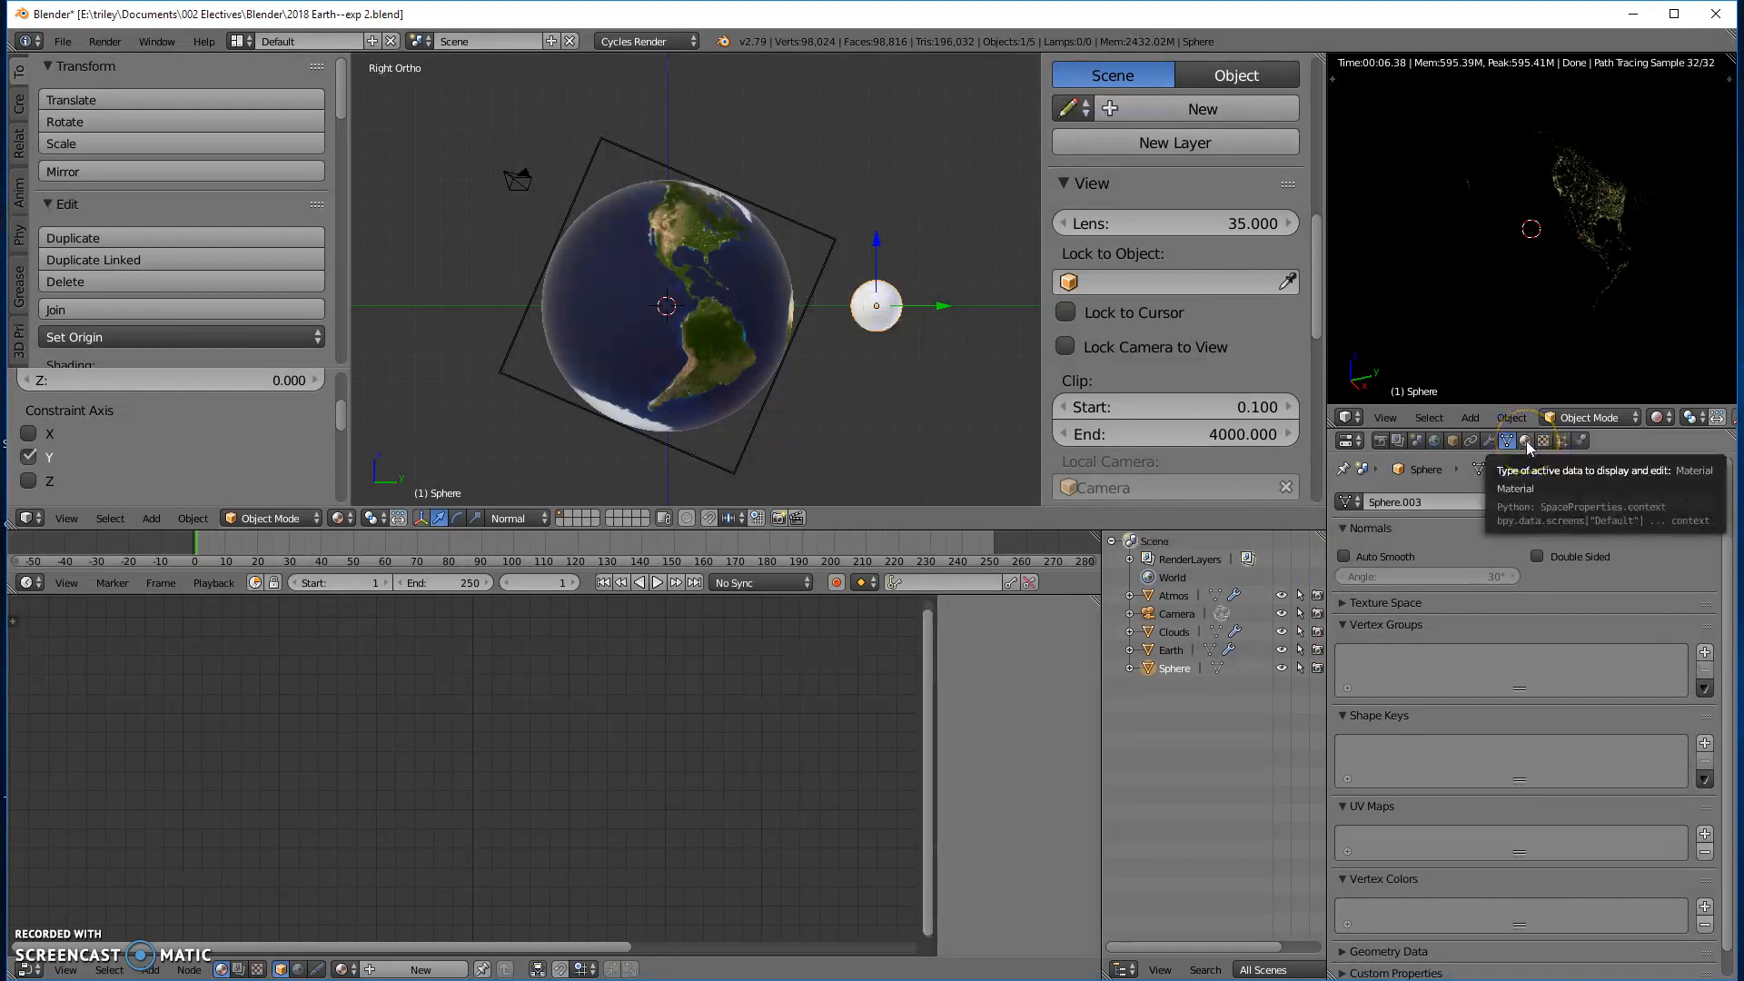
# - Create a new material on the sphere and name it Starlight
pyautogui.click(1525, 440)
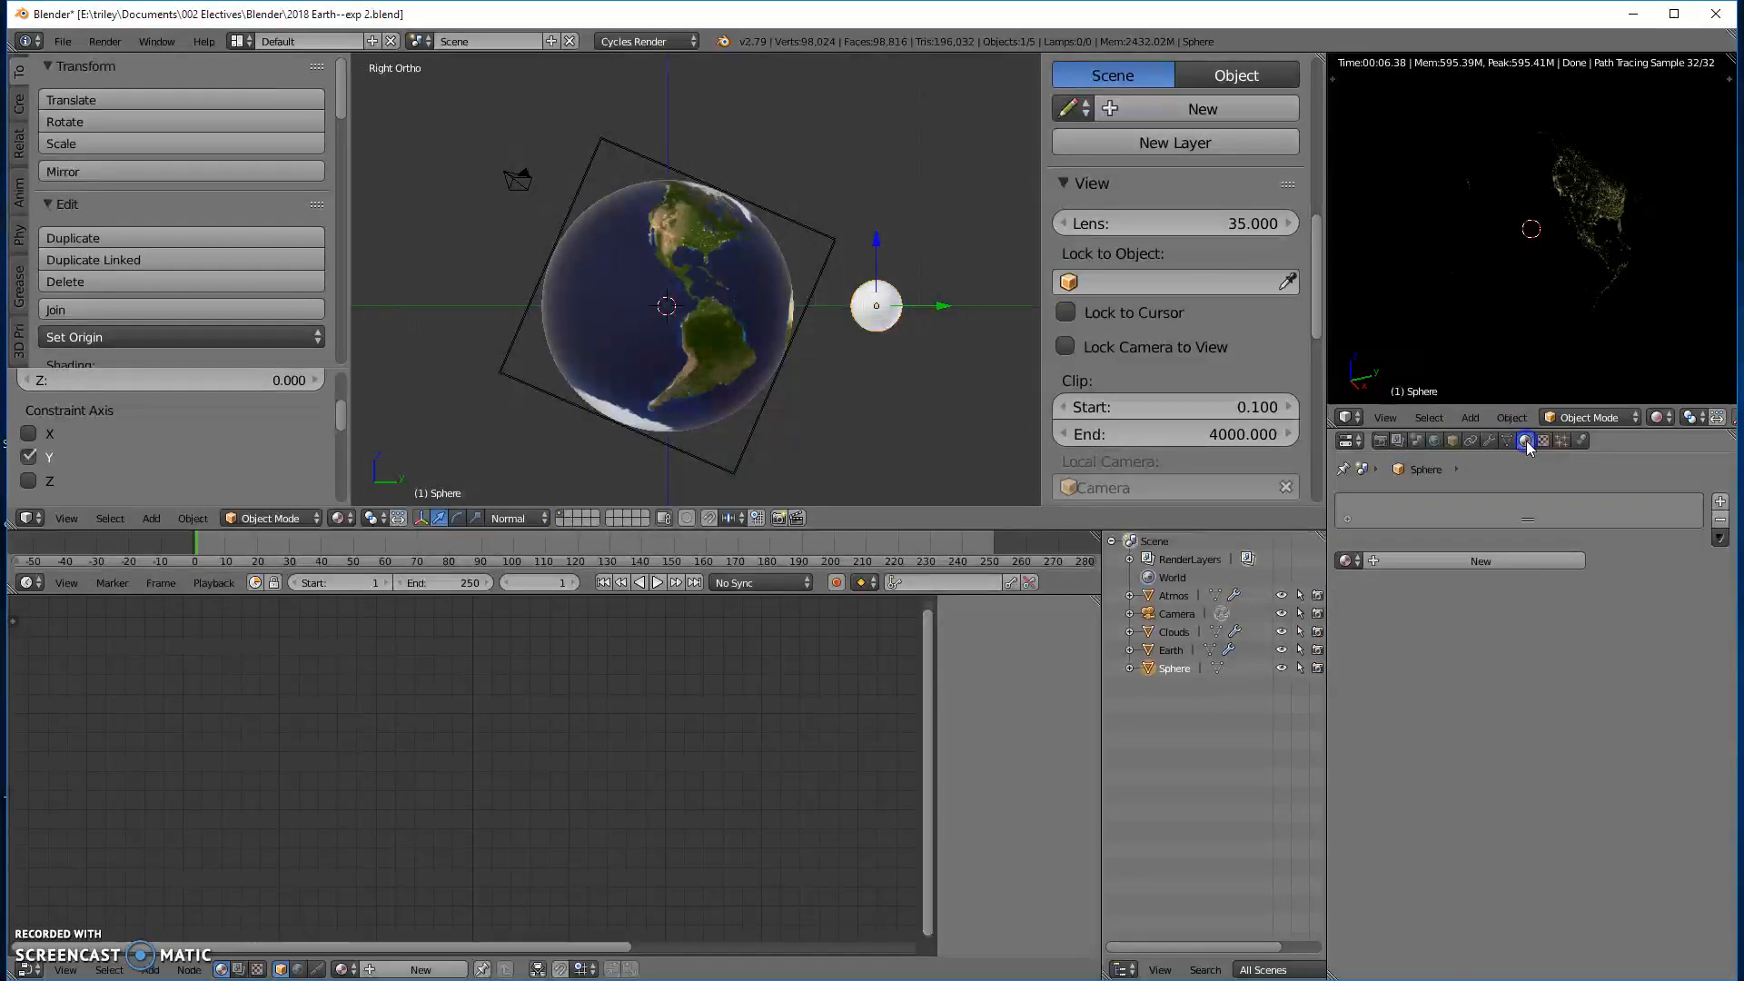
pyautogui.click(1373, 563)
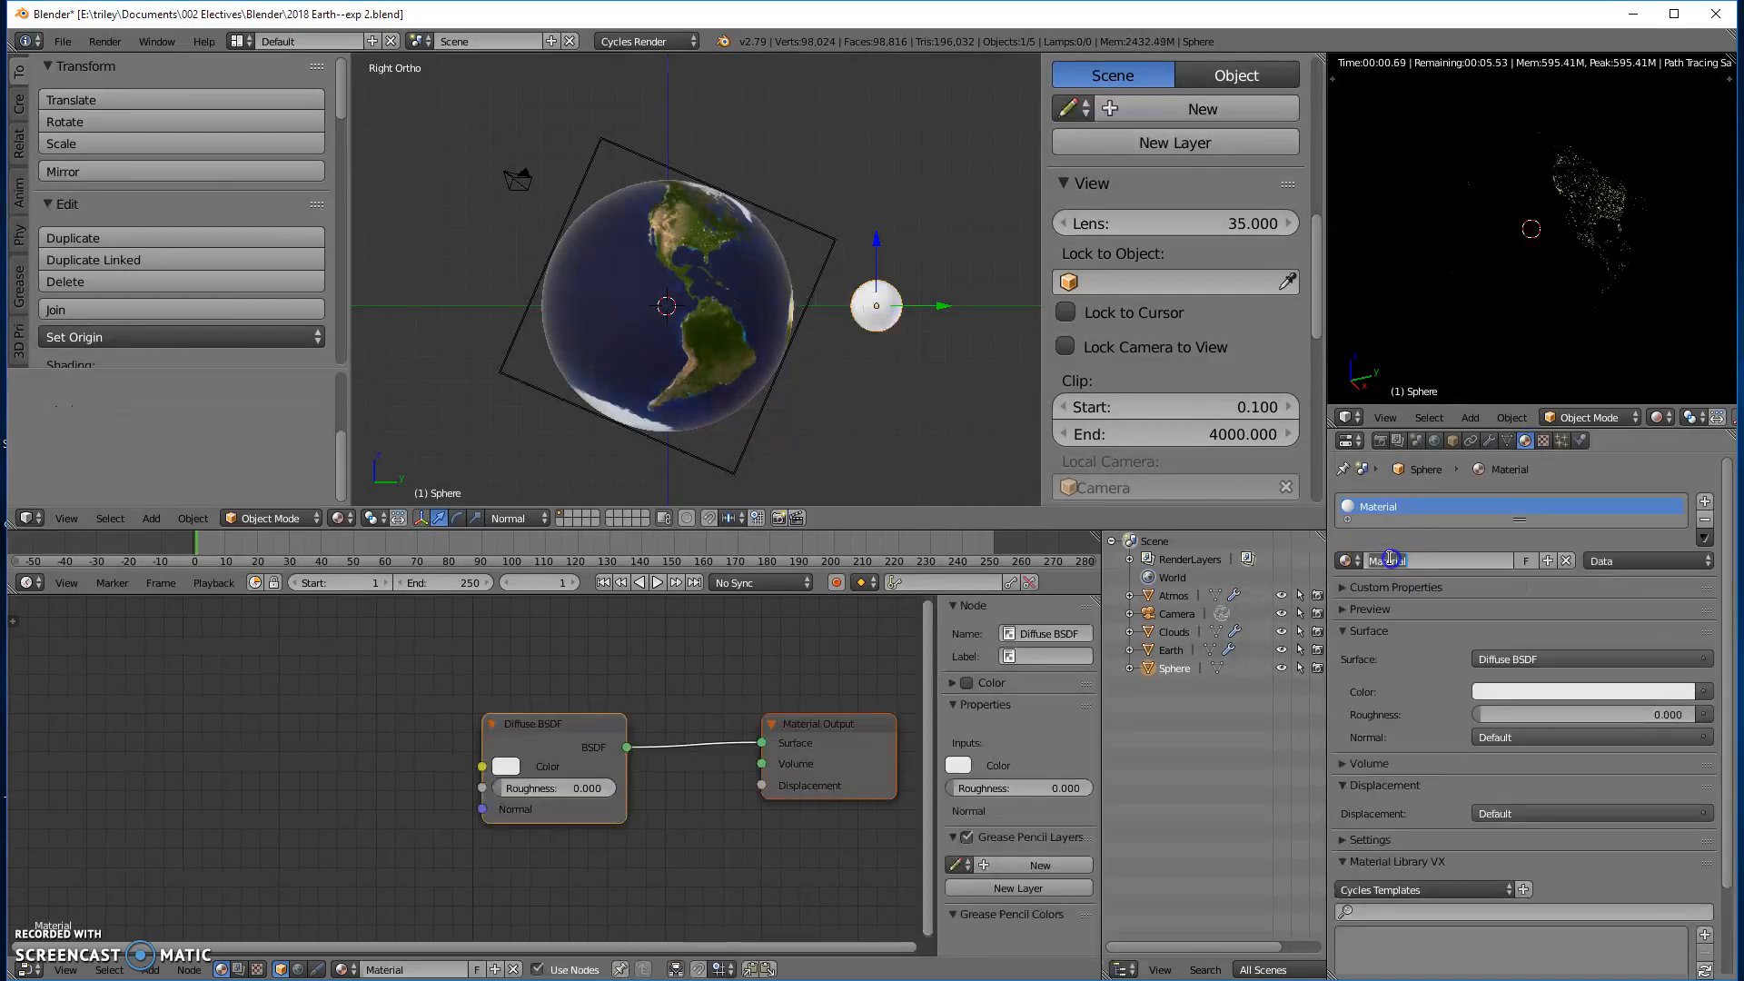
pyautogui.write('Sta')
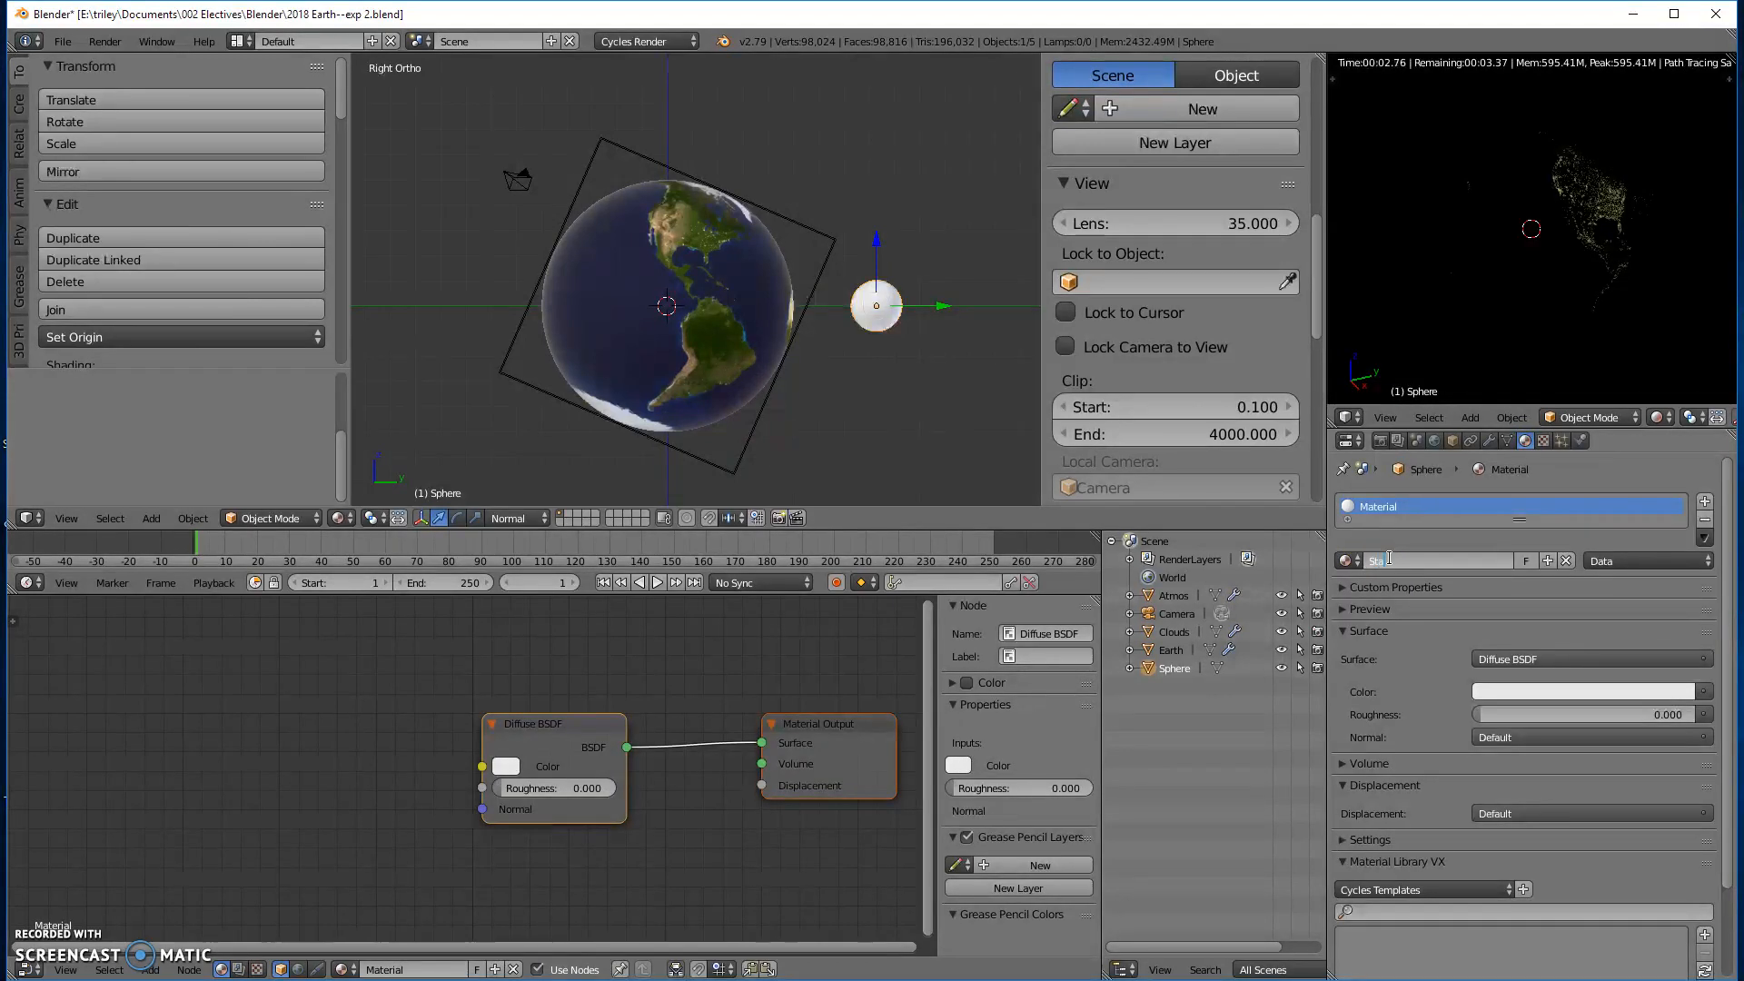
pyautogui.write('rlight')
pyautogui.press('Return')
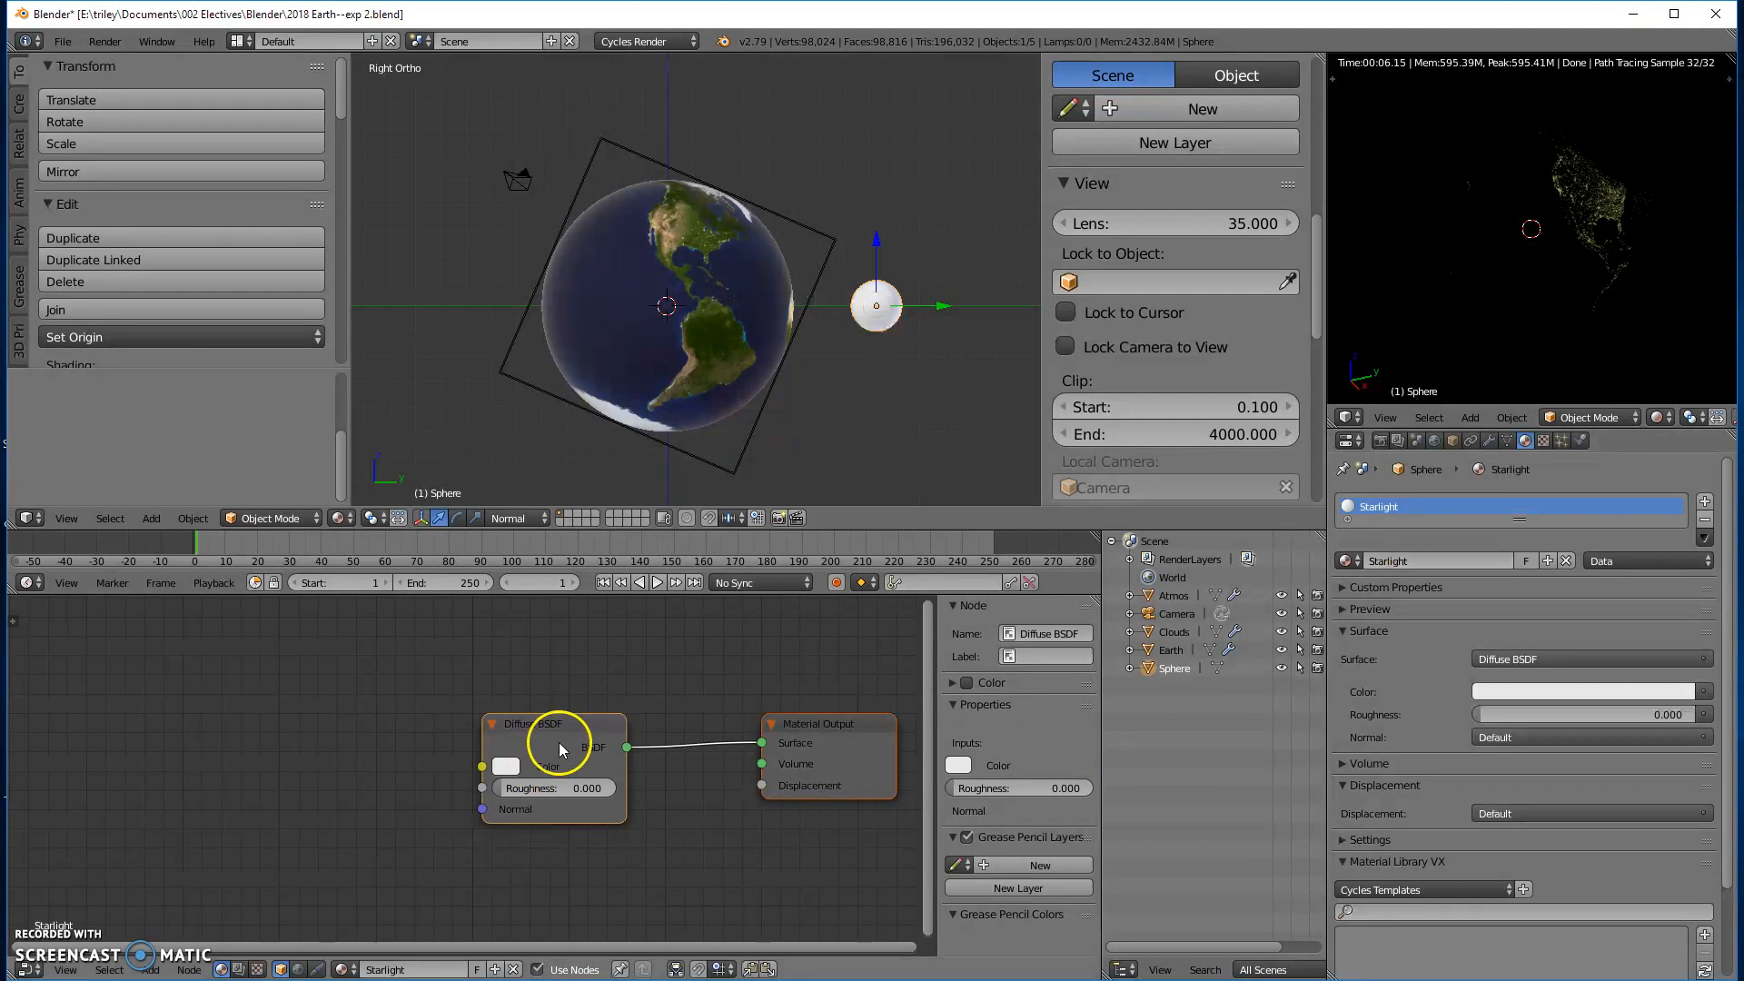
# - Move the Diffuse BSDF node away from the Material Output and place an Emission shader node below it
pyautogui.moveTo(539, 727); pyautogui.dragTo(341, 708)
pyautogui.hotkey('shift', 'a')
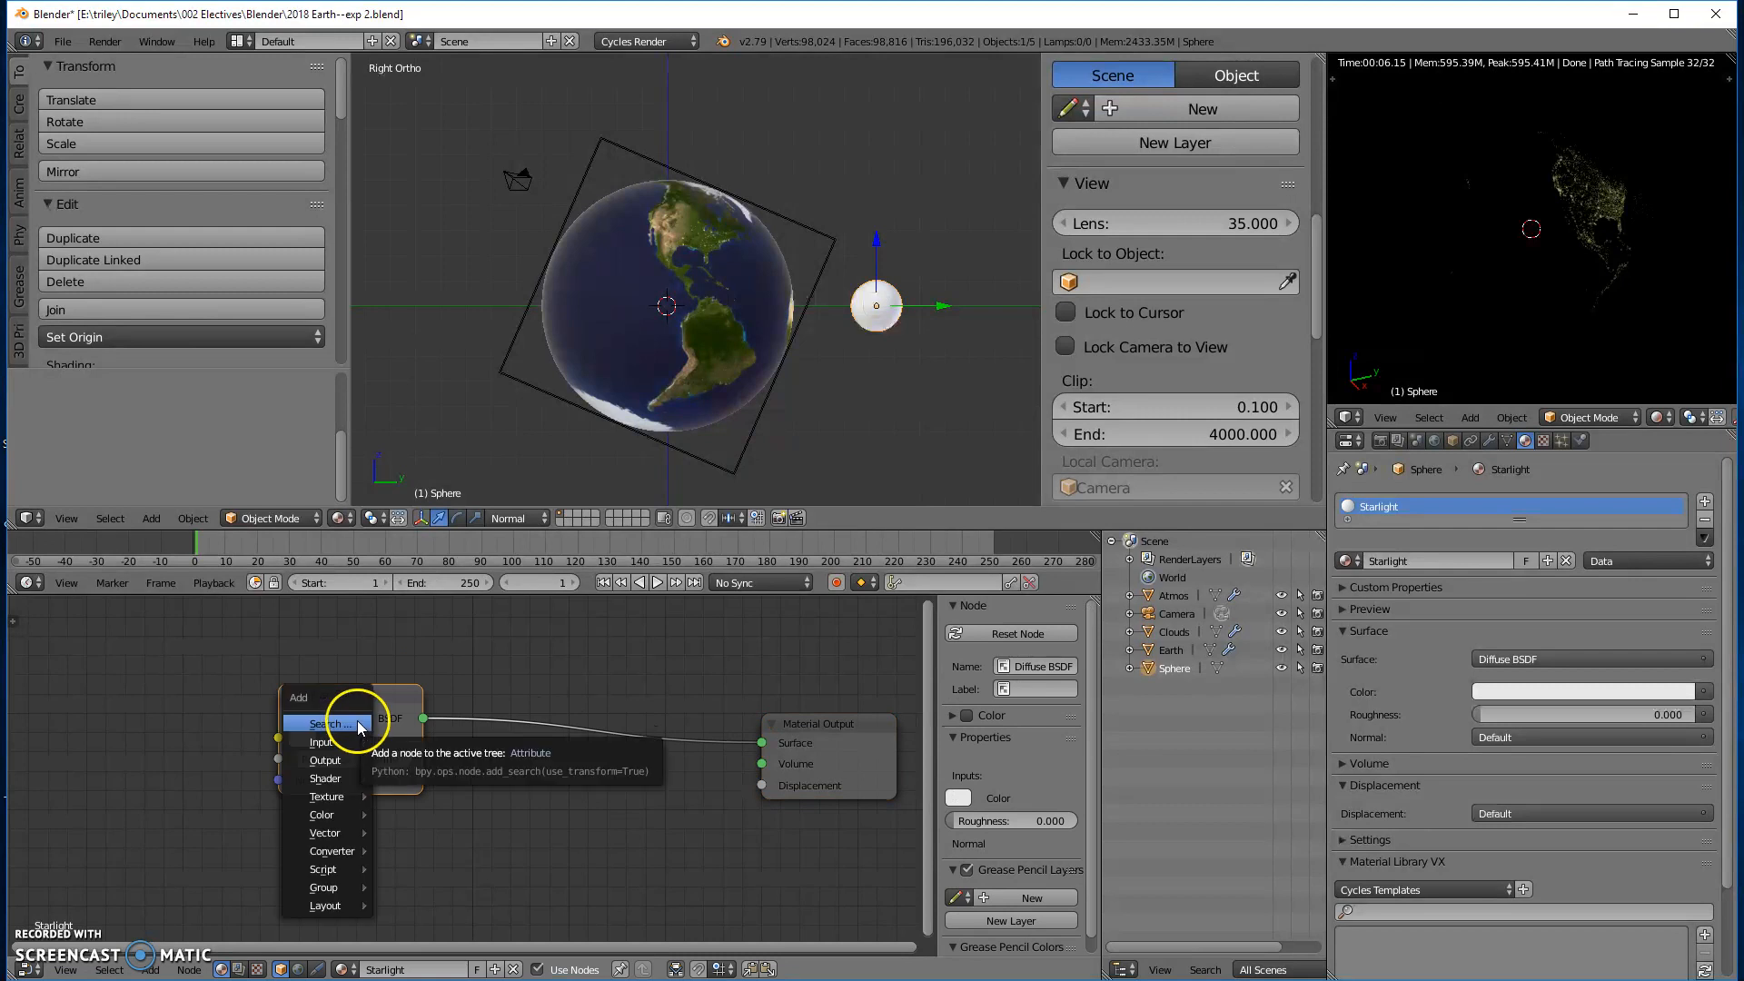
pyautogui.moveTo(335, 797)
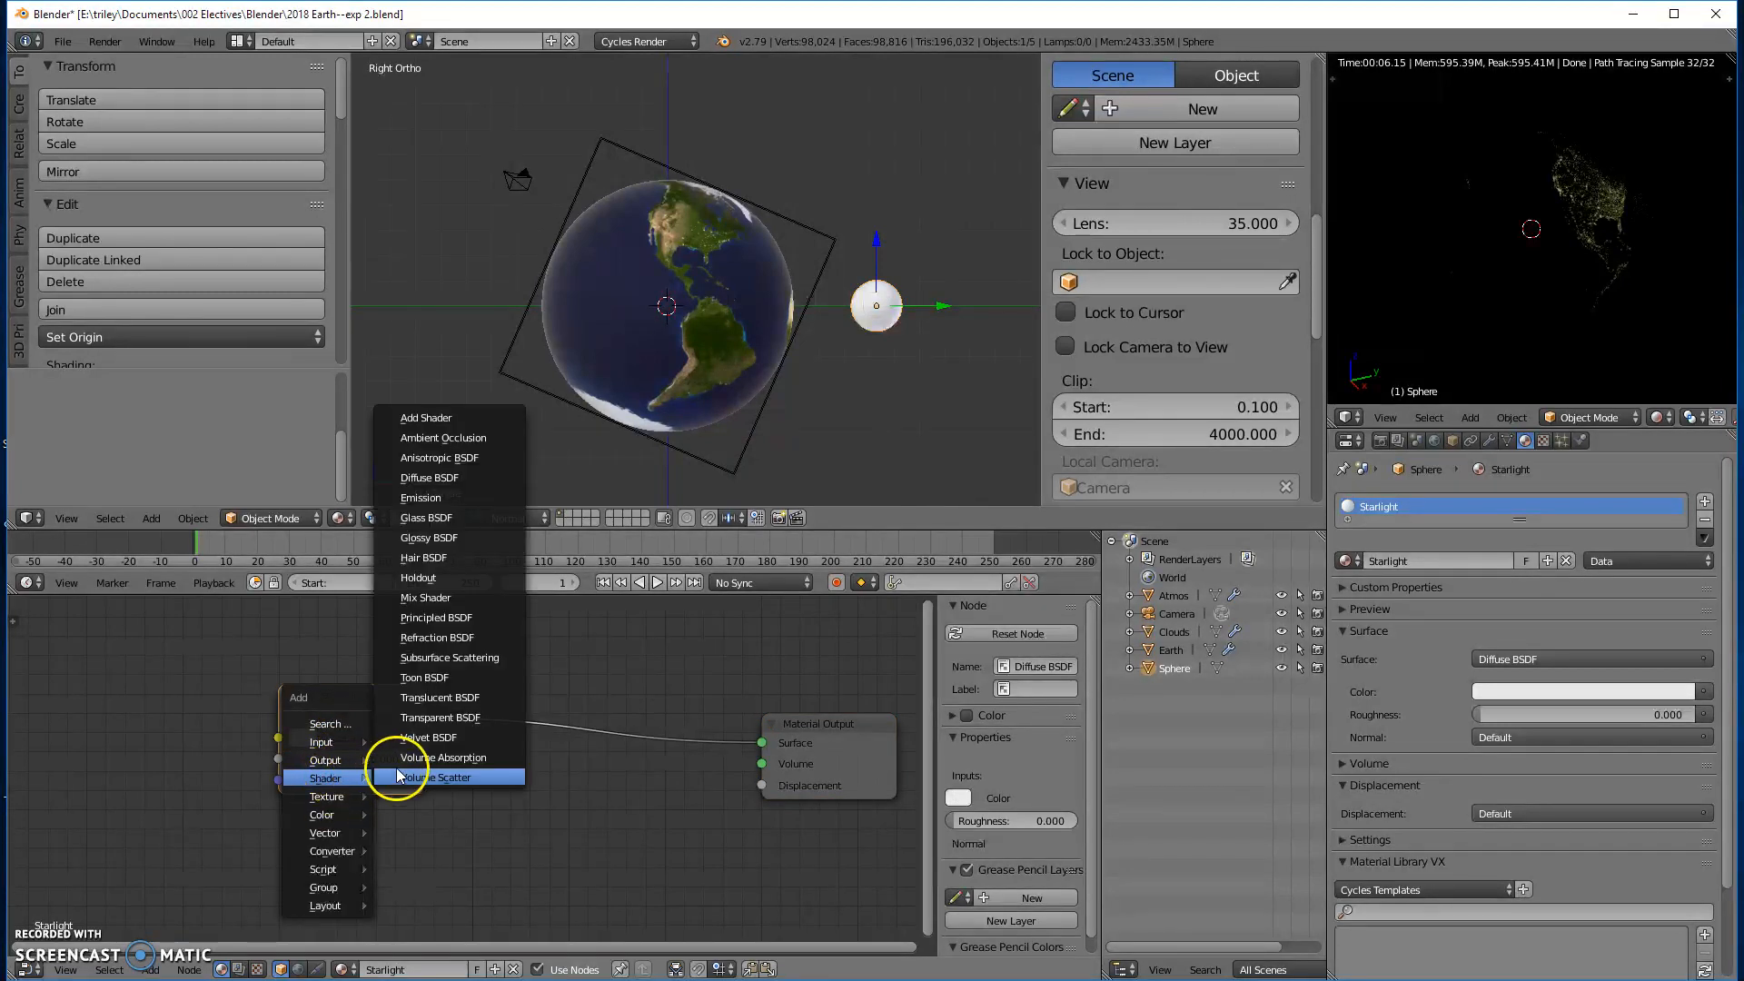
pyautogui.click(439, 496)
pyautogui.click(280, 801)
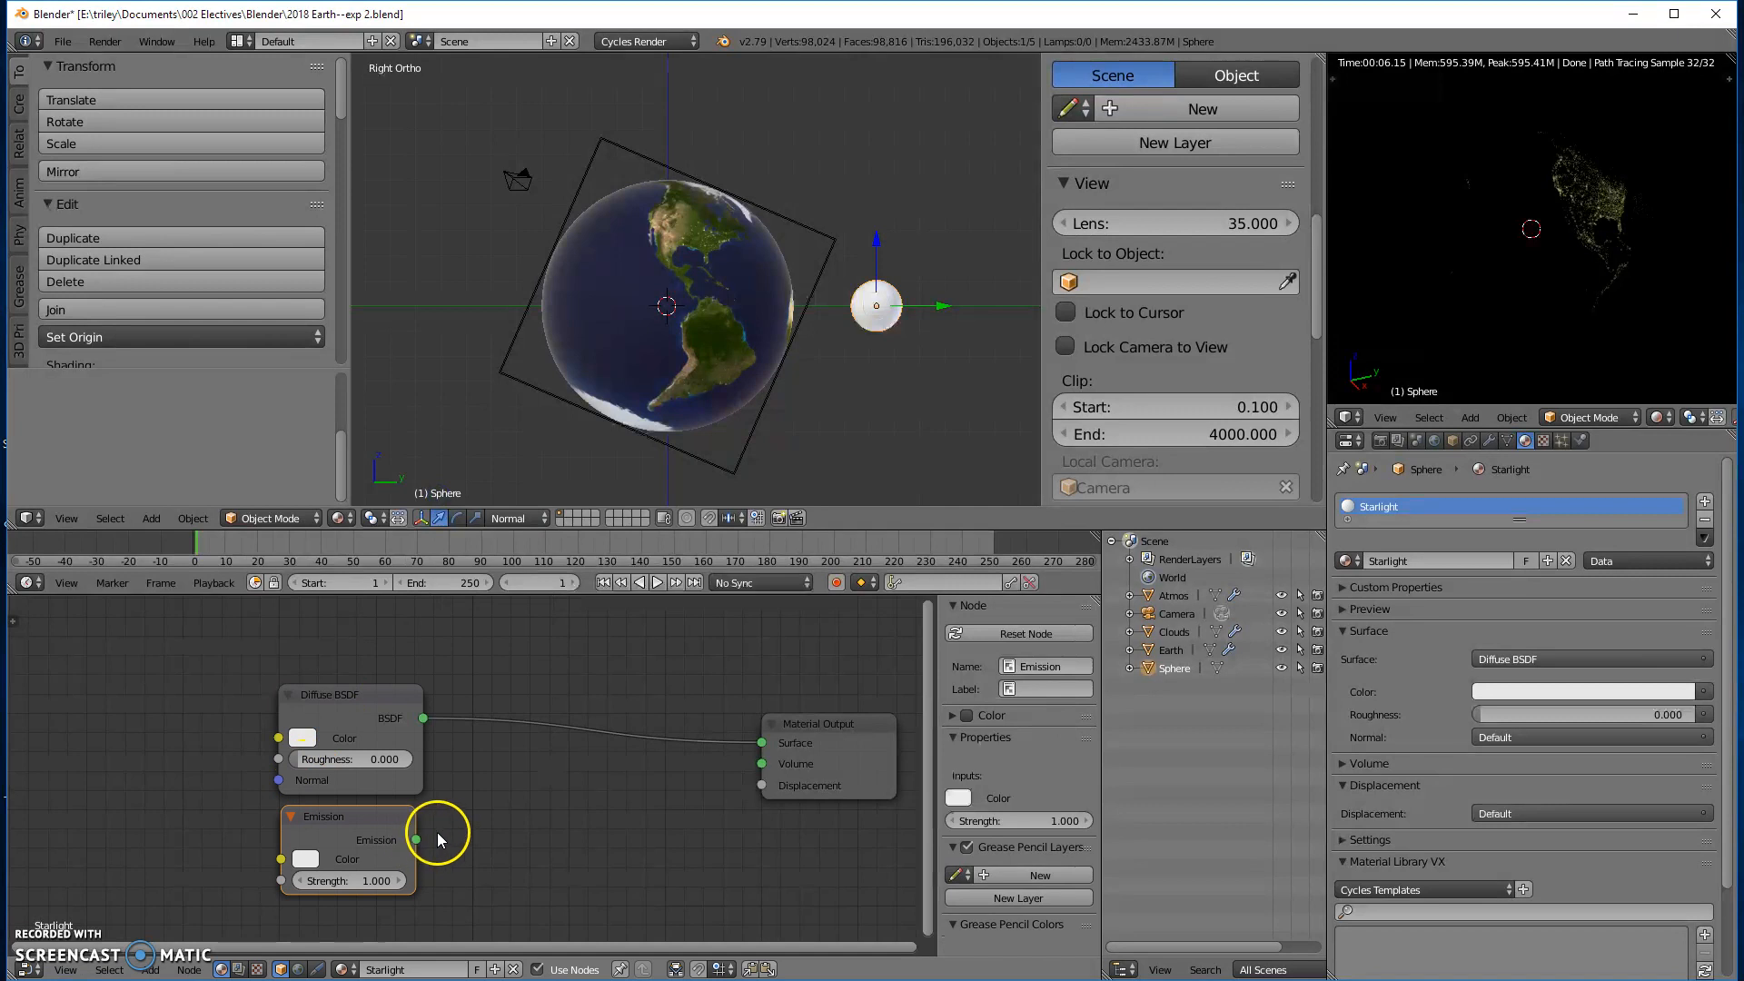
# - Insert a Mix Shader before the Material Output, connect Emission to its second shader input, and set its factor to about 0.755
pyautogui.hotkey('shift', 'a')
pyautogui.moveTo(445, 831)
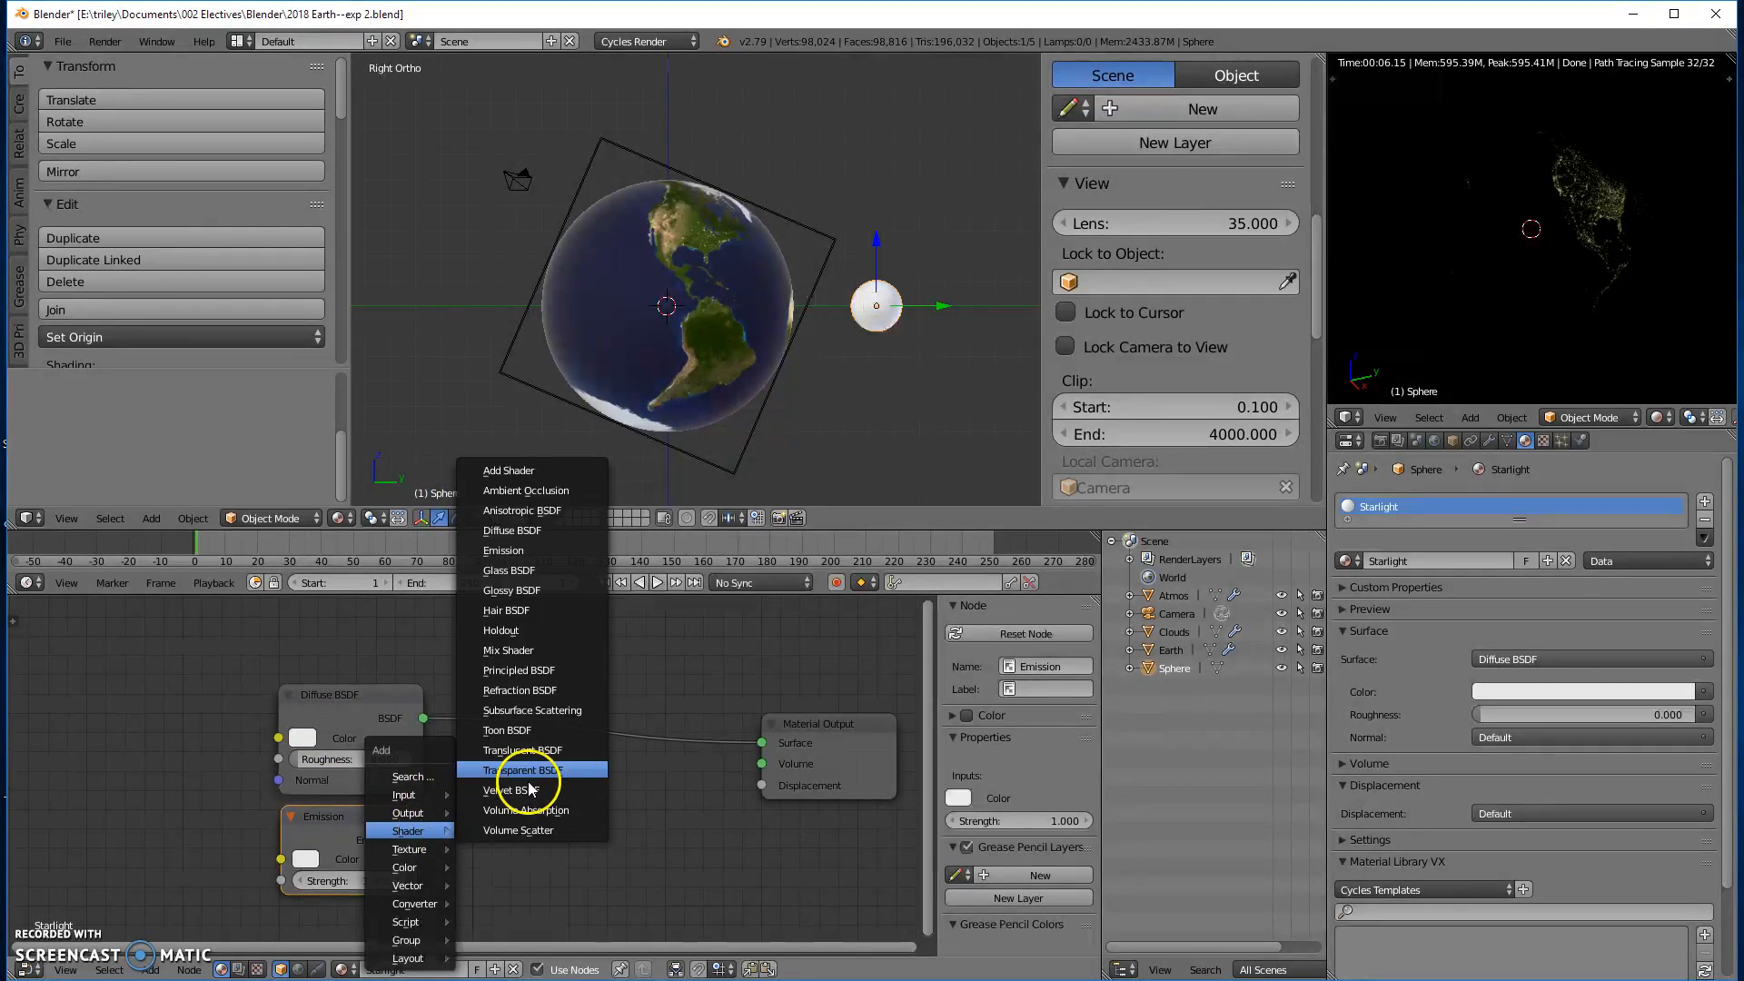
pyautogui.click(523, 651)
pyautogui.click(536, 730)
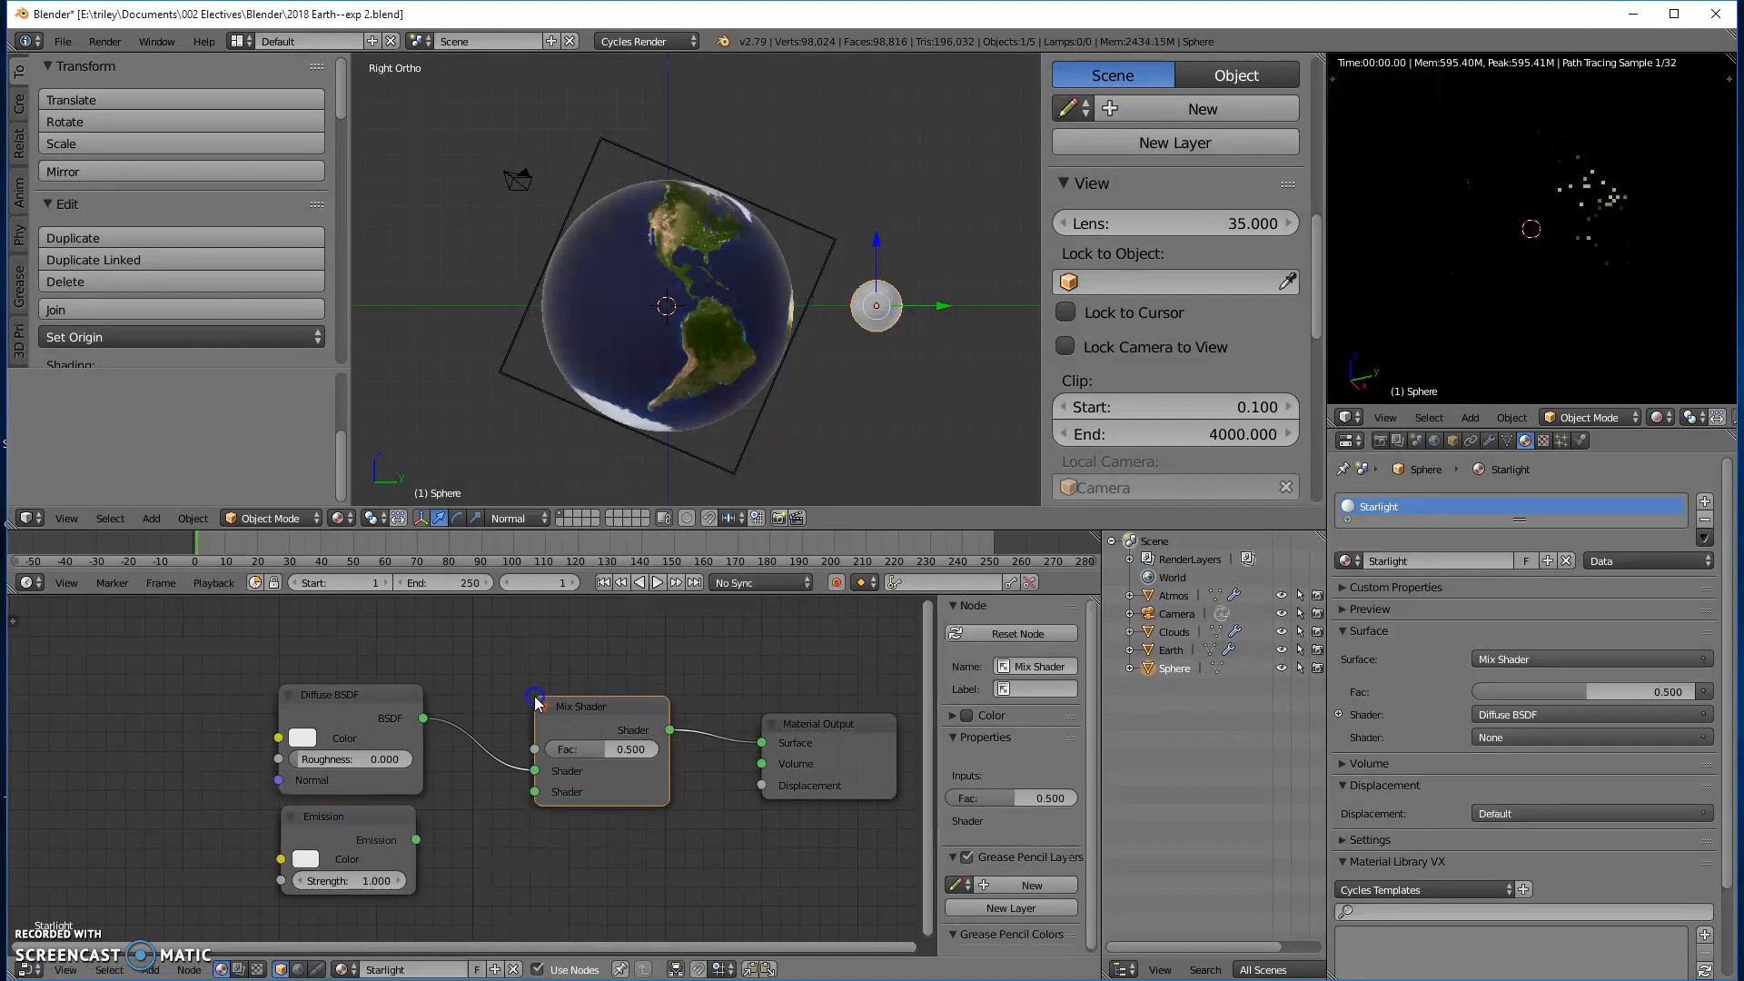
pyautogui.moveTo(416, 840); pyautogui.dragTo(534, 792)
pyautogui.moveTo(615, 754); pyautogui.dragTo(644, 753)
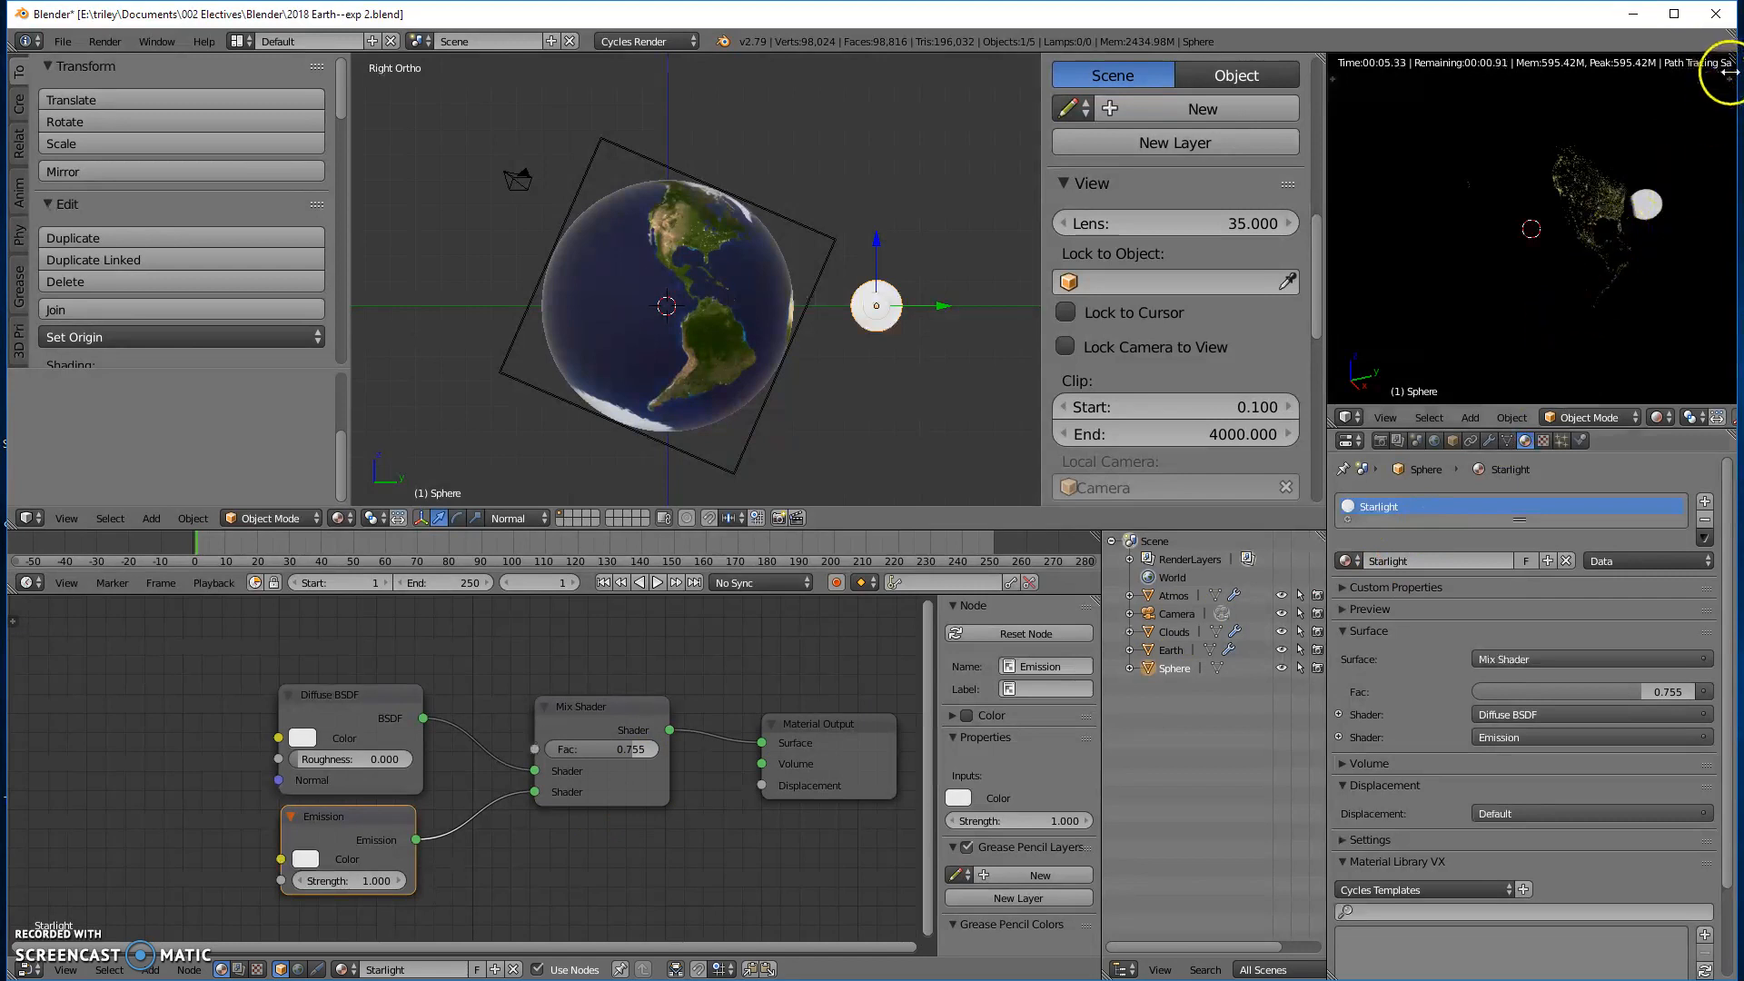
# - Switch the rendered preview to the camera view and enable Lock Camera to View for it
pyautogui.press('n')
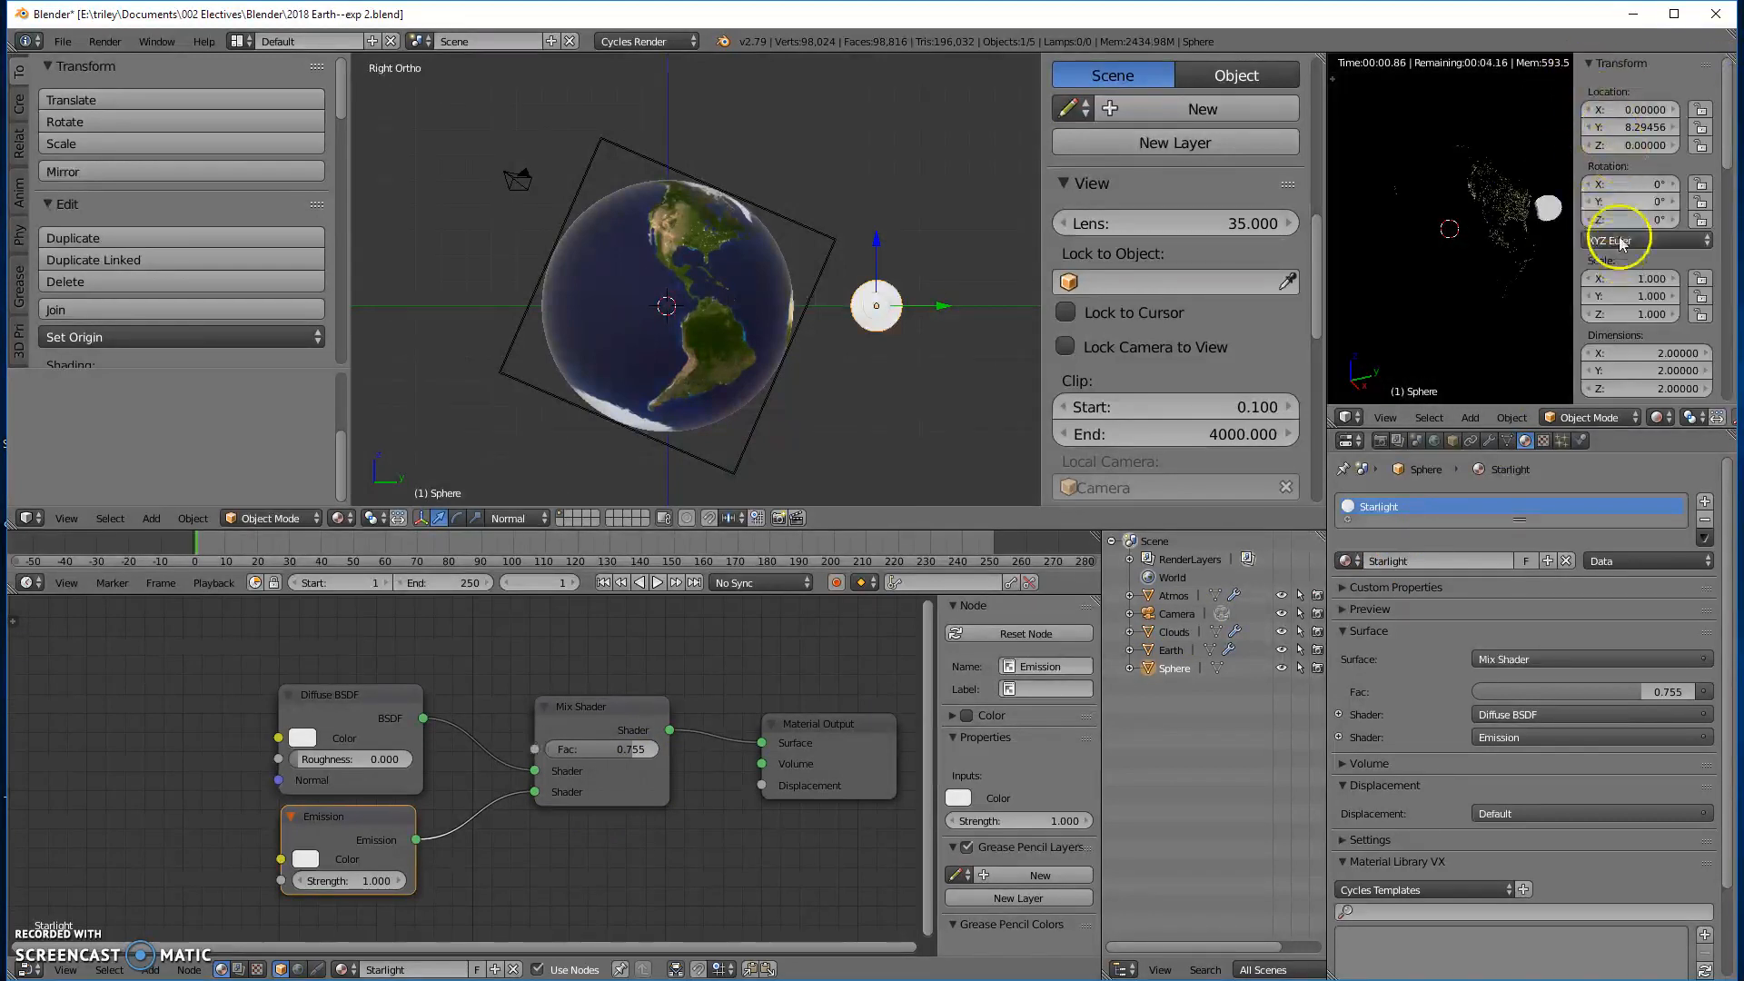
pyautogui.scroll(-8, 1643, 291)
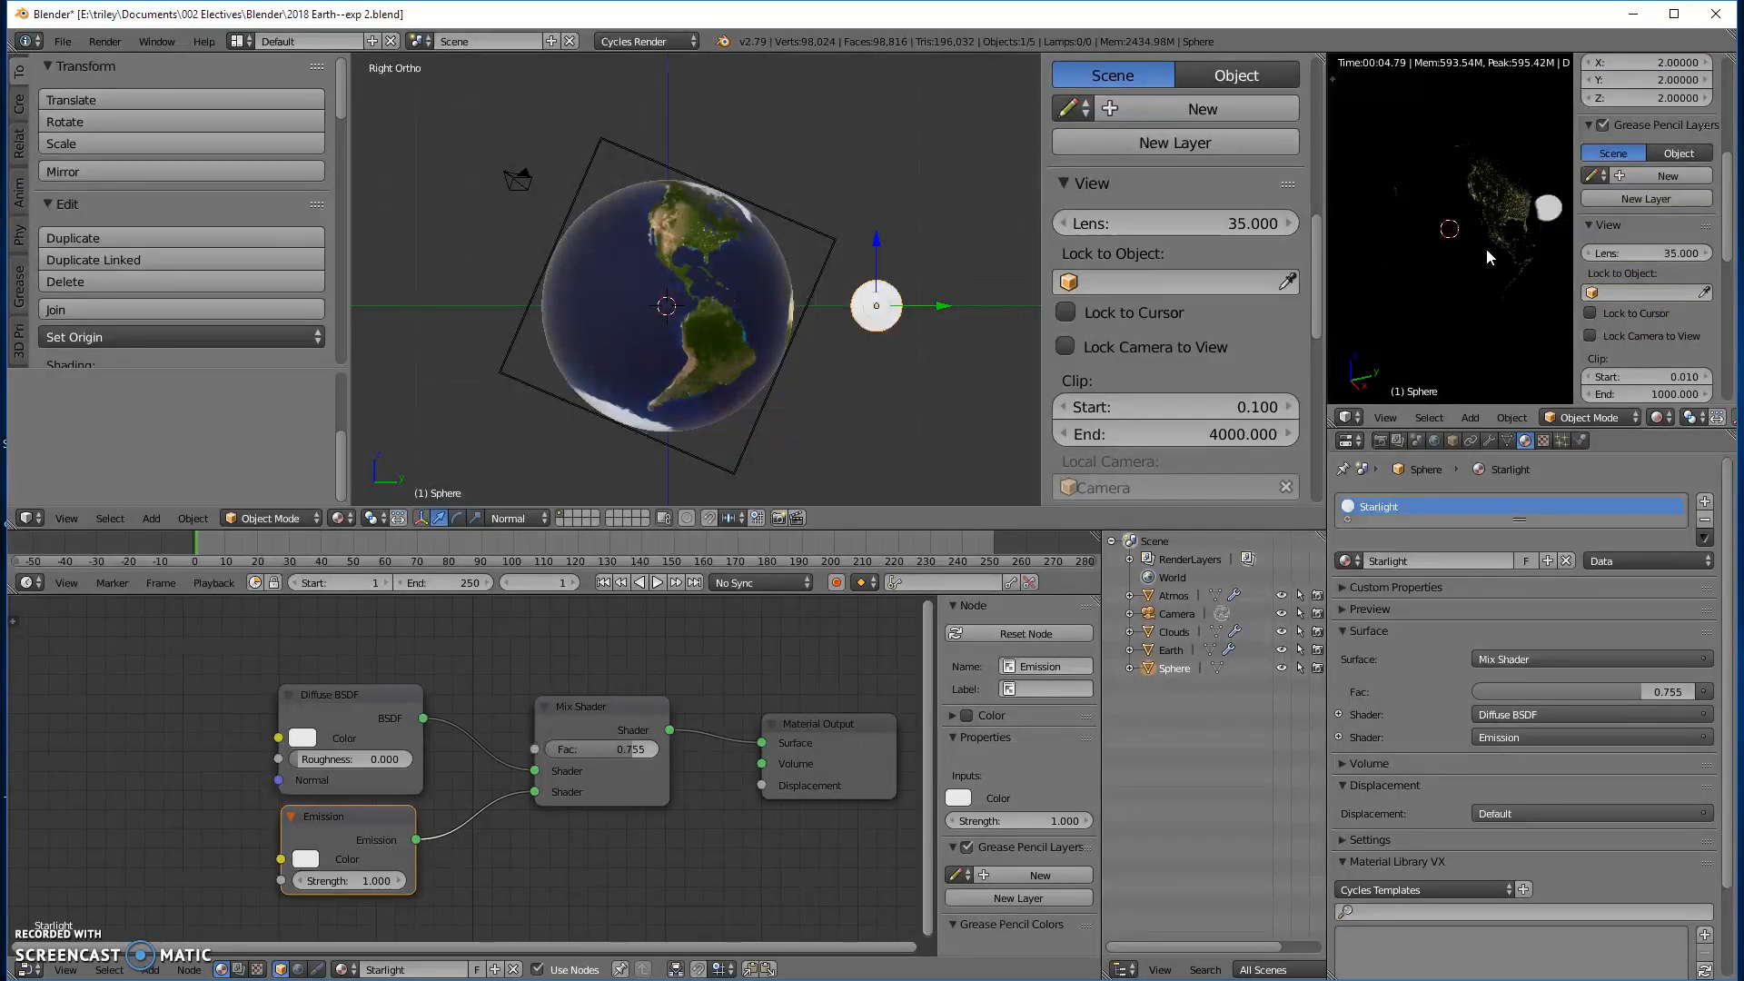
pyautogui.press('KP_0')
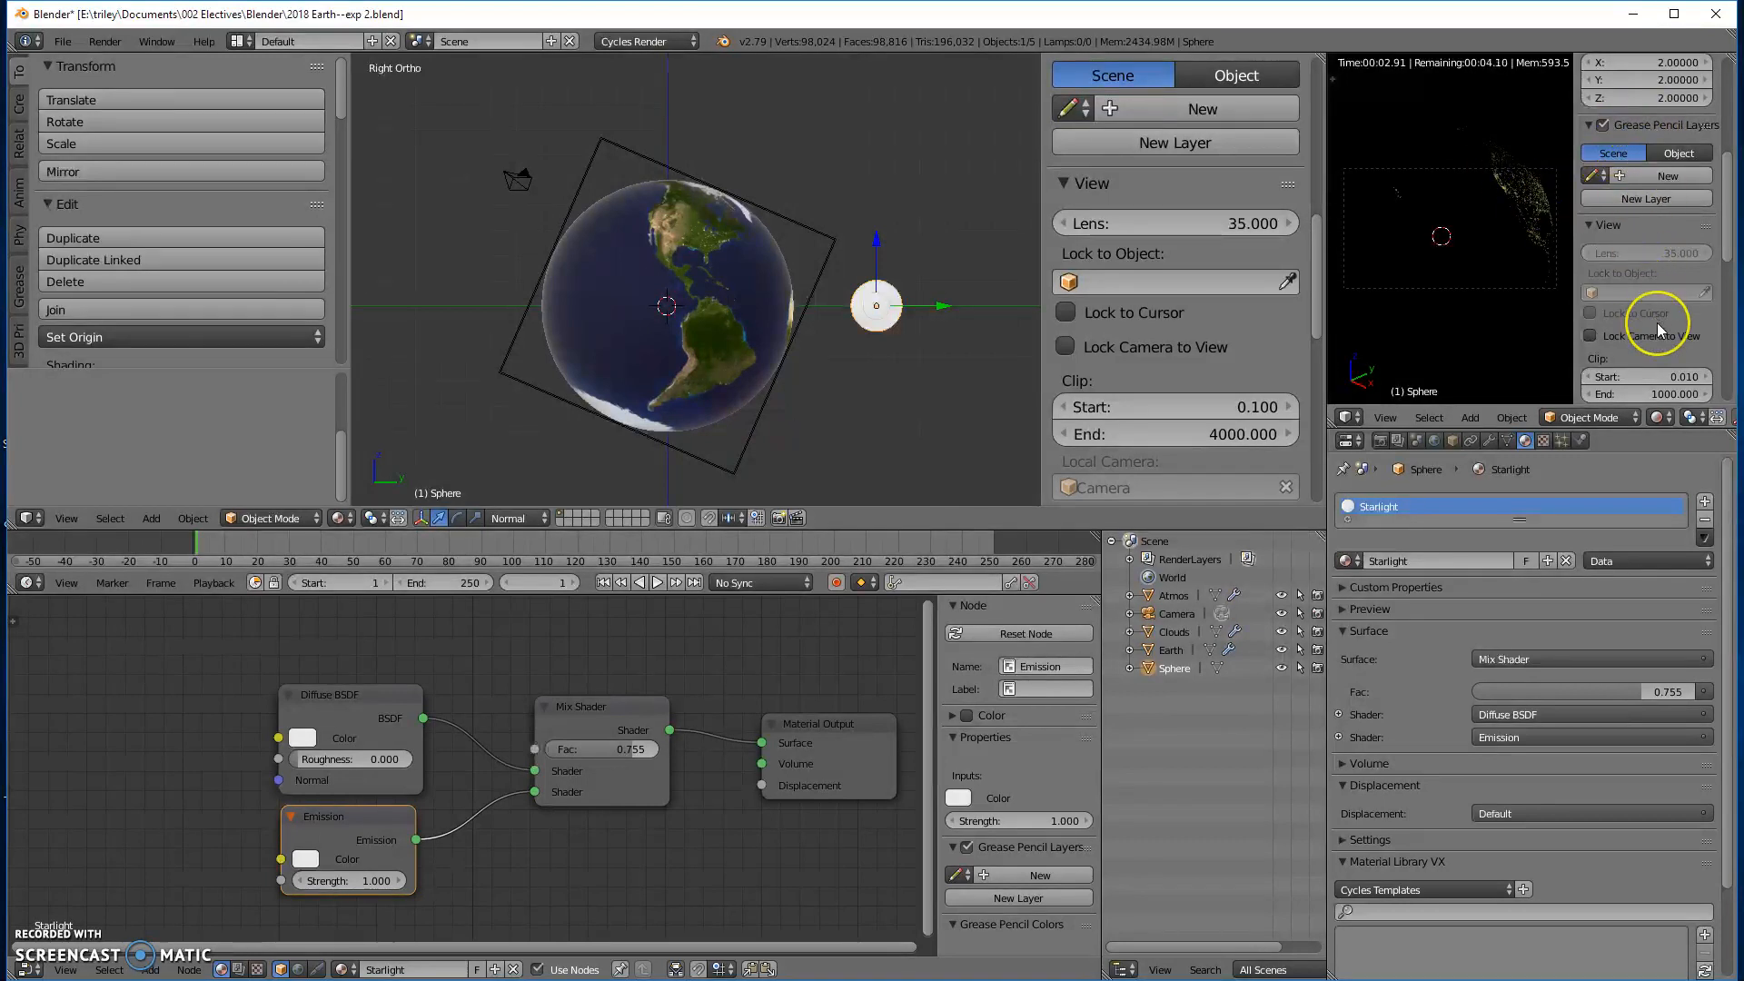
pyautogui.scroll(-2, 1656, 323)
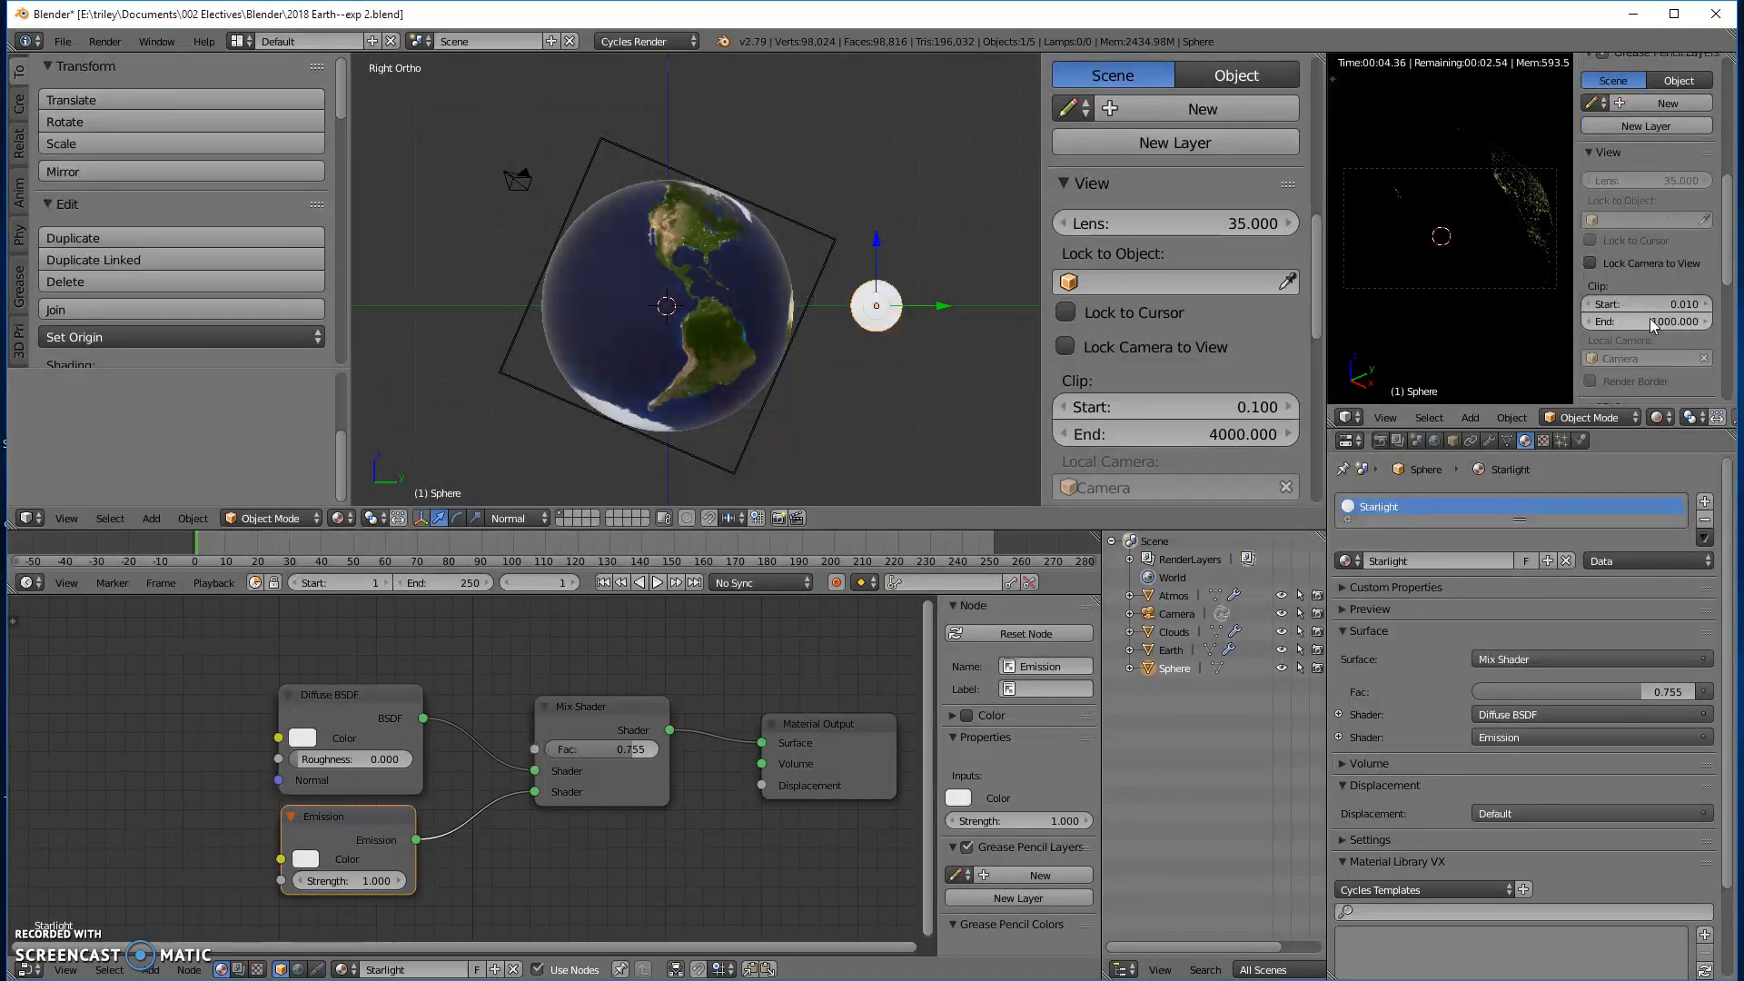
pyautogui.click(1590, 263)
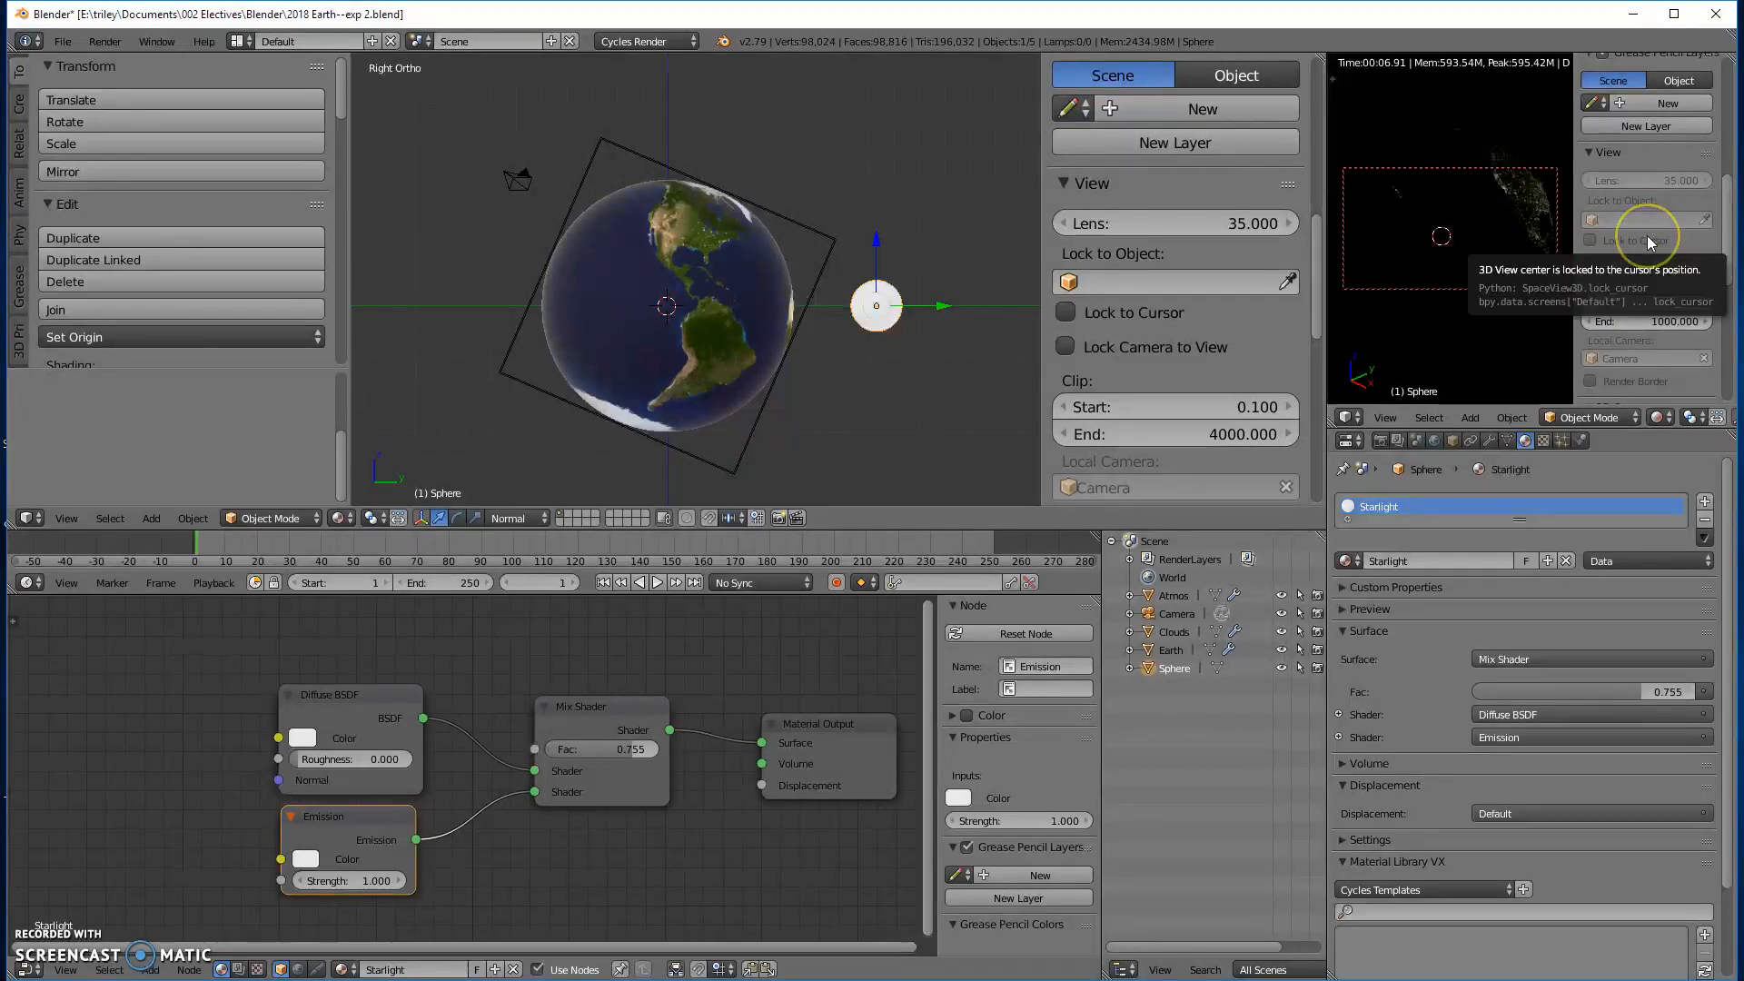
pyautogui.press('n')
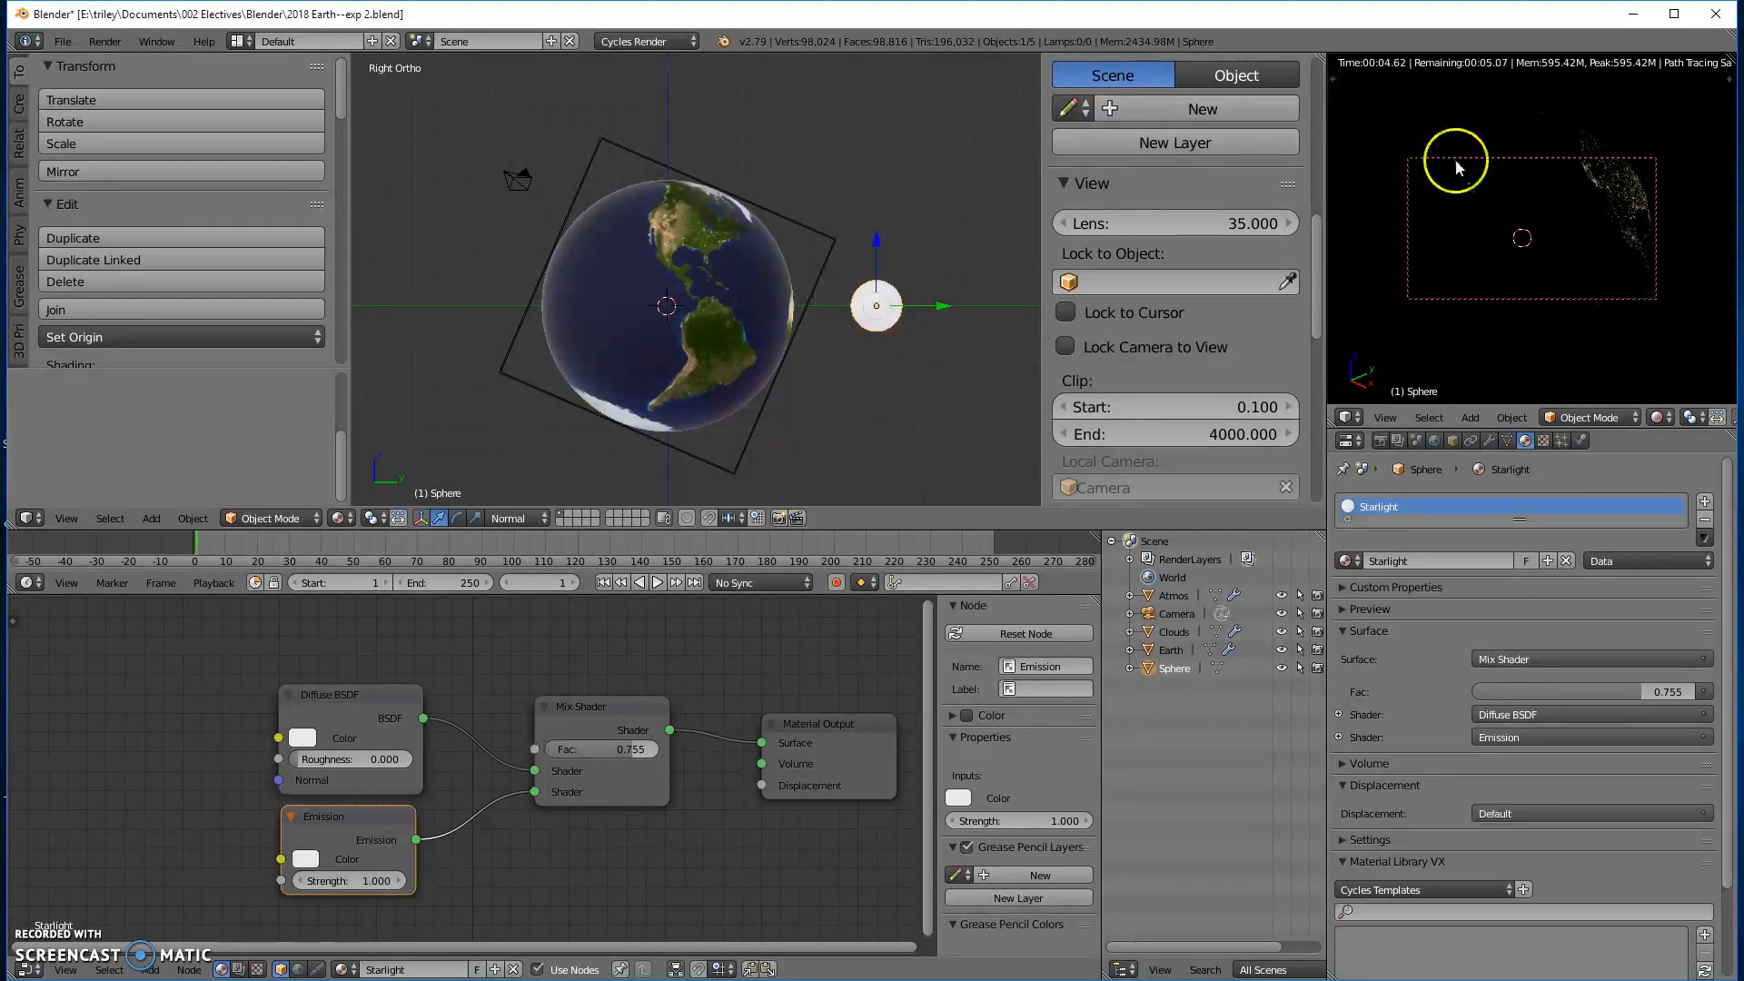
# - Pull the locked camera back from the globe so that the glowing sphere falls inside the camera frame
pyautogui.scroll(-2, 1586, 216)
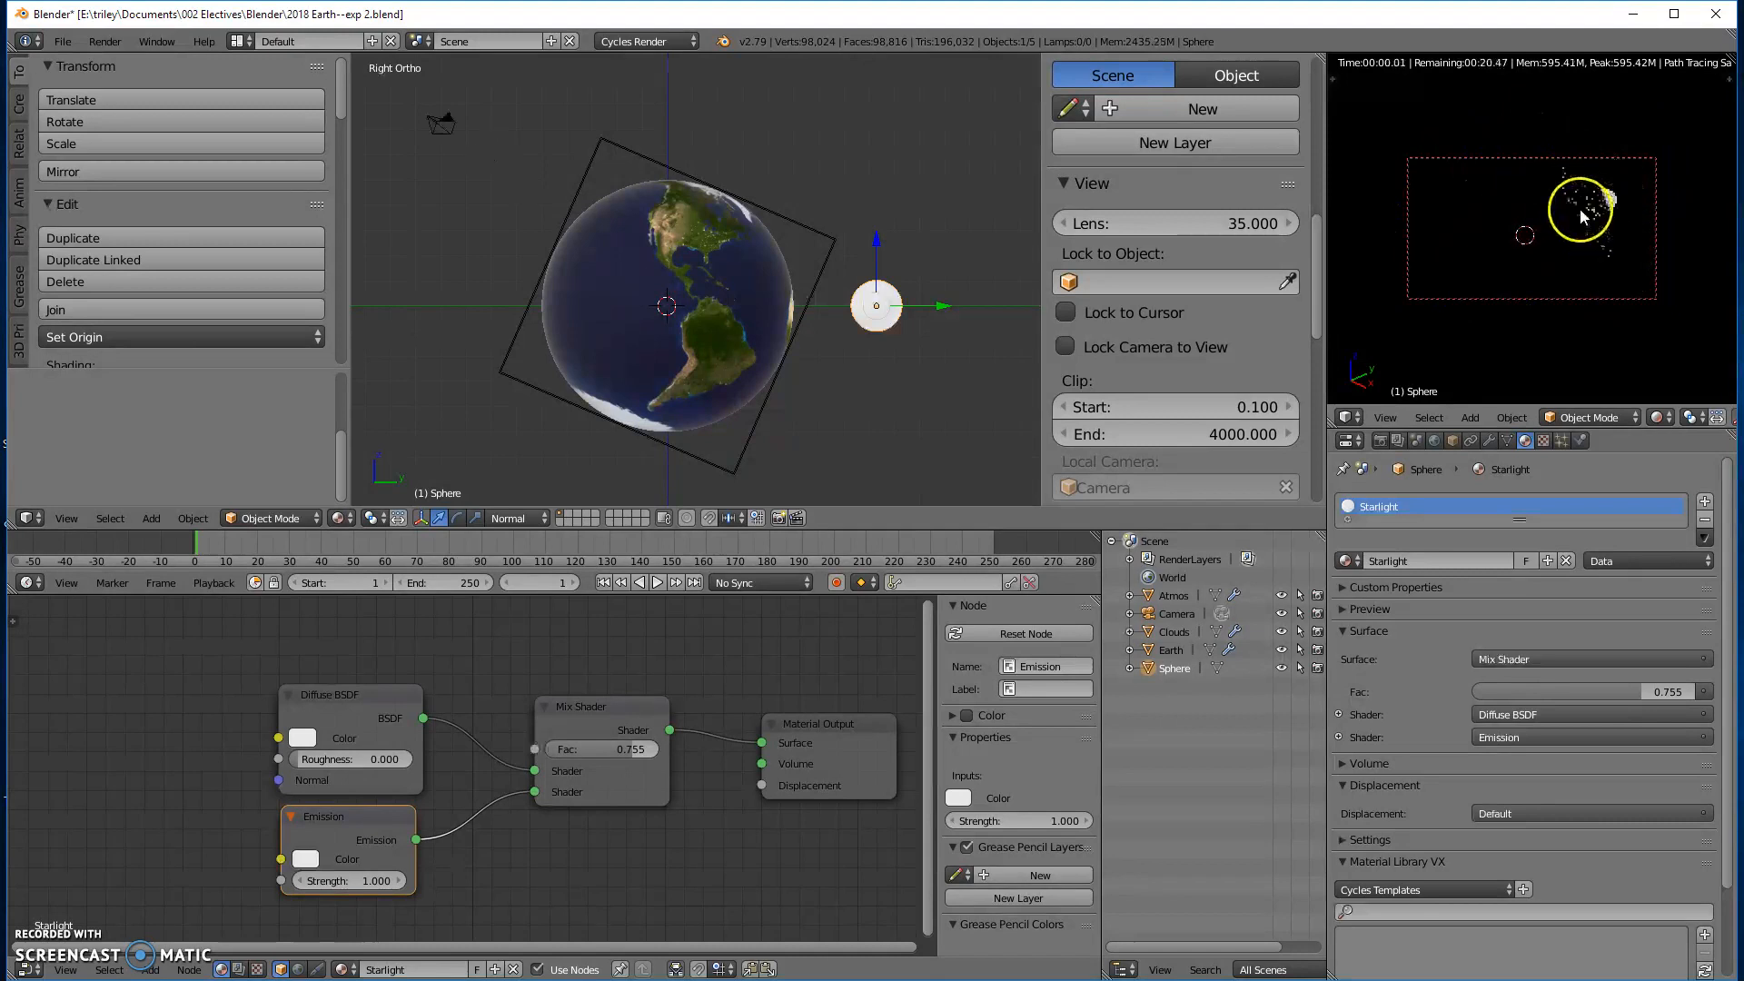
pyautogui.scroll(-3, 1581, 216)
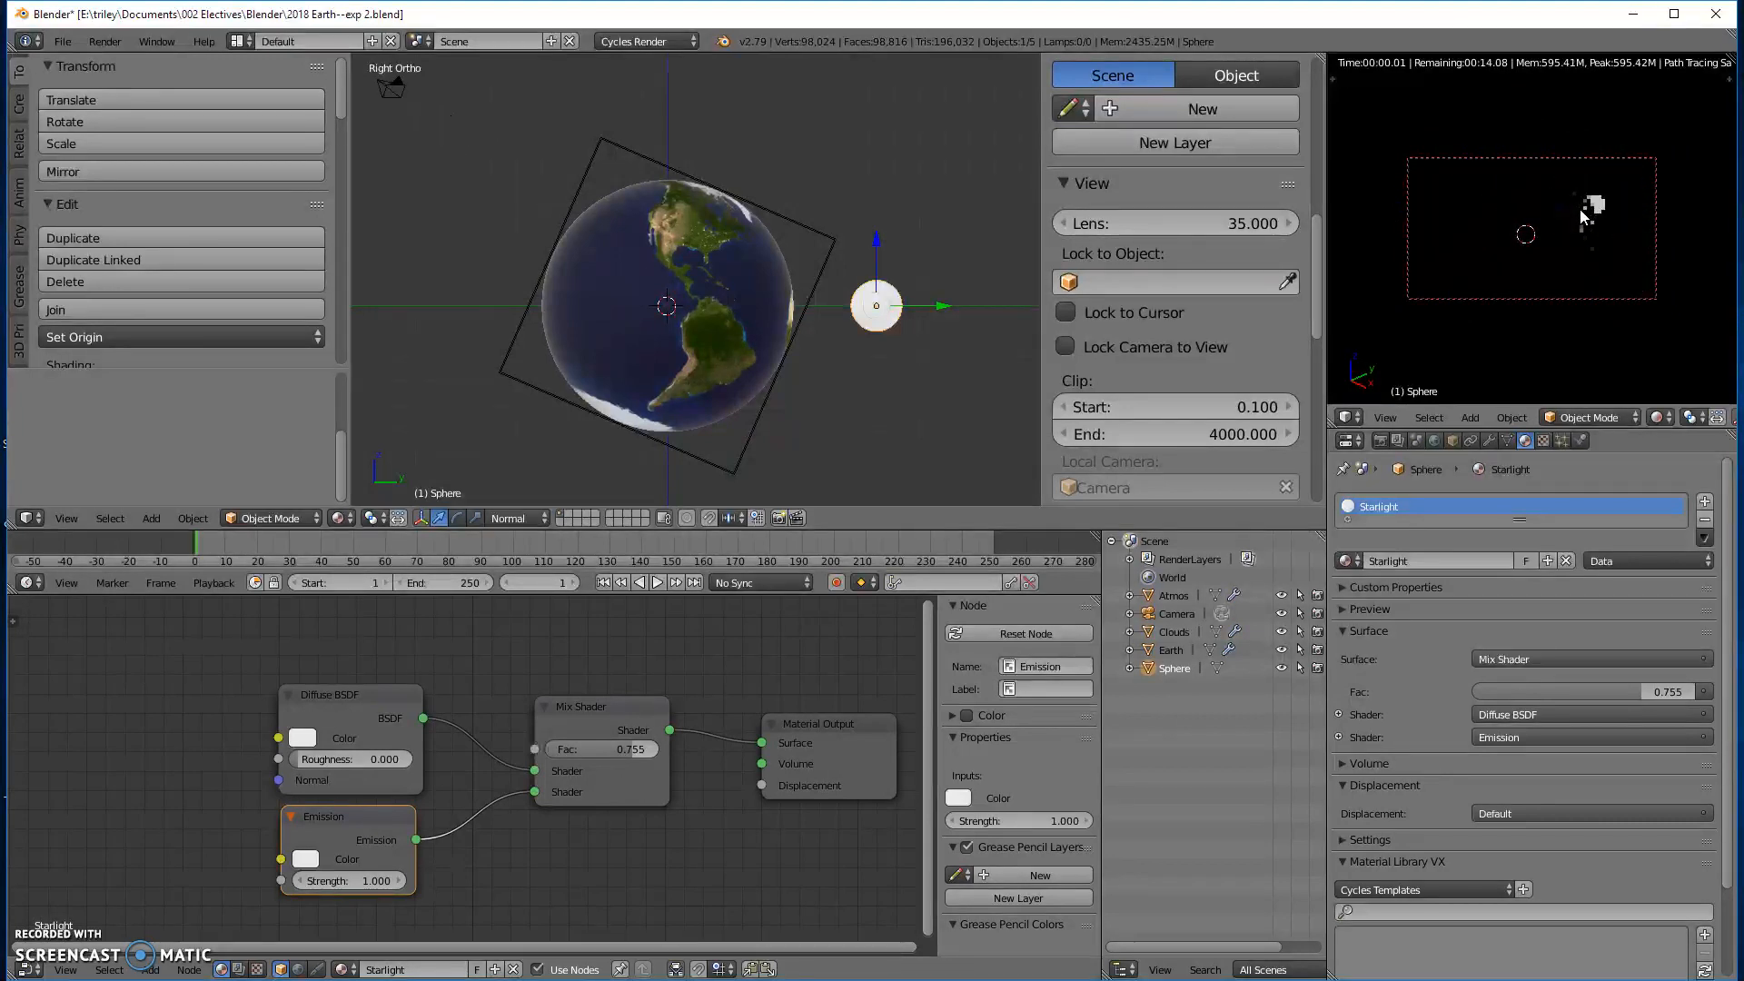
pyautogui.scroll(2, 1580, 216)
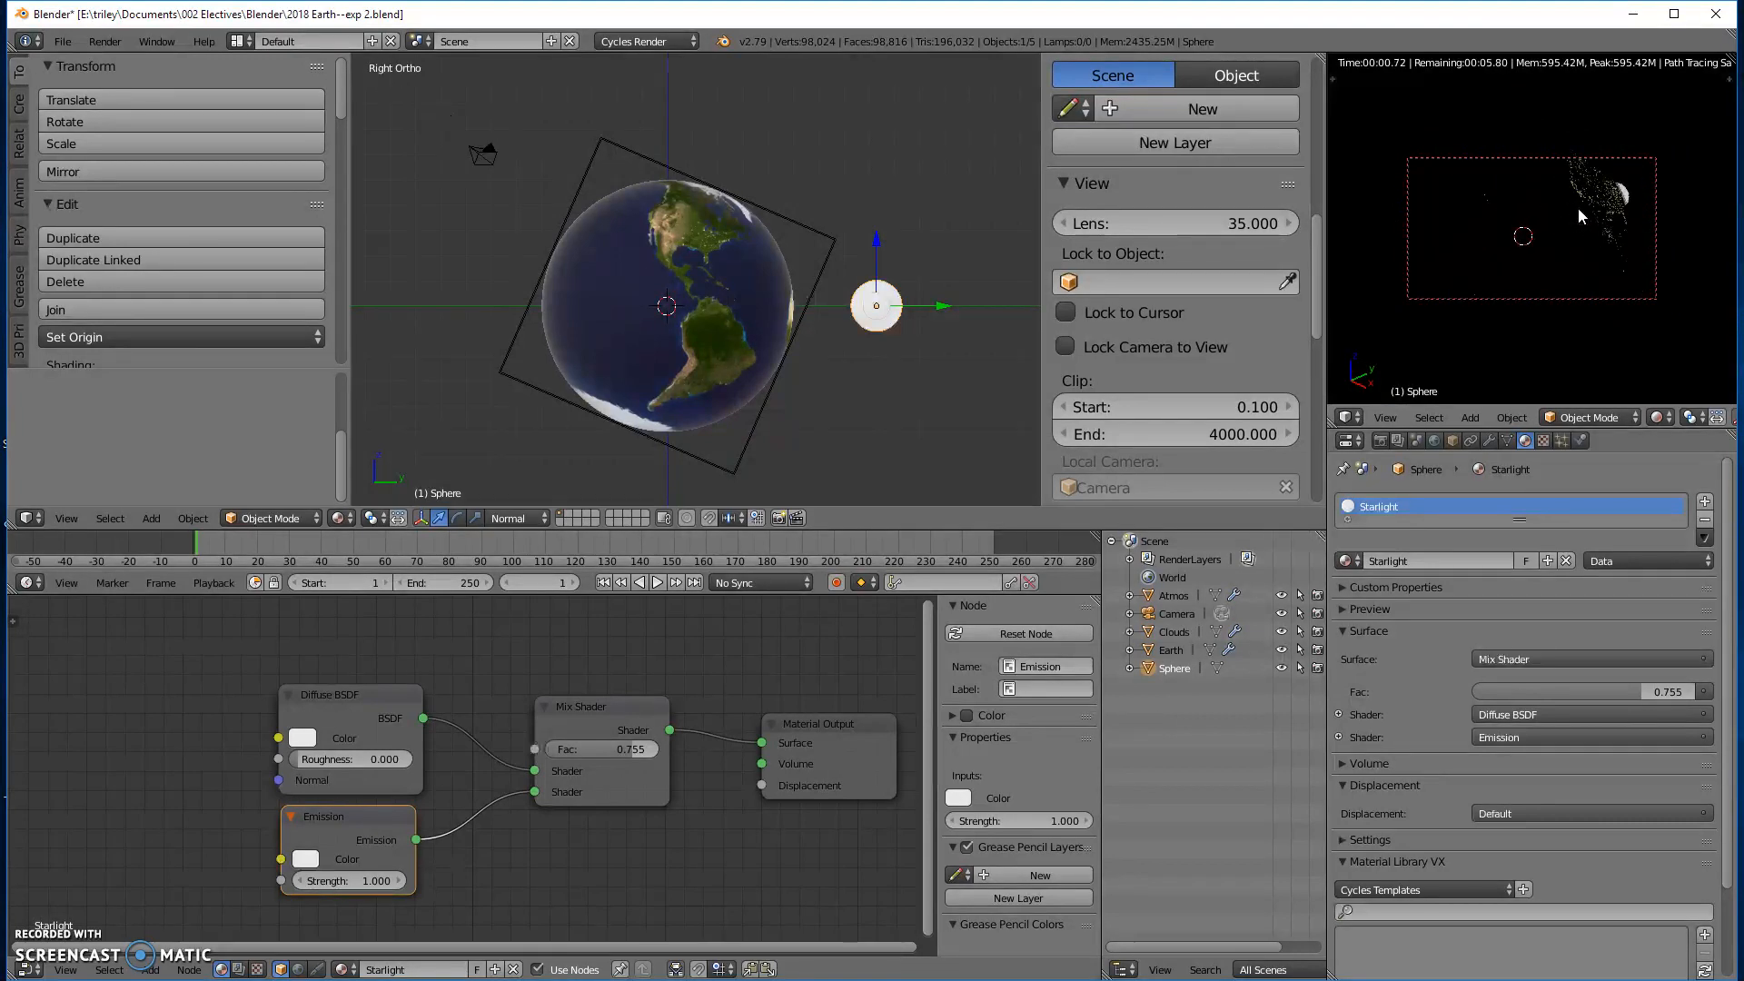
# - Enlarge the camera frame within the rendered preview, with Lock Camera to View switched off only for the zoom
pyautogui.press('n')
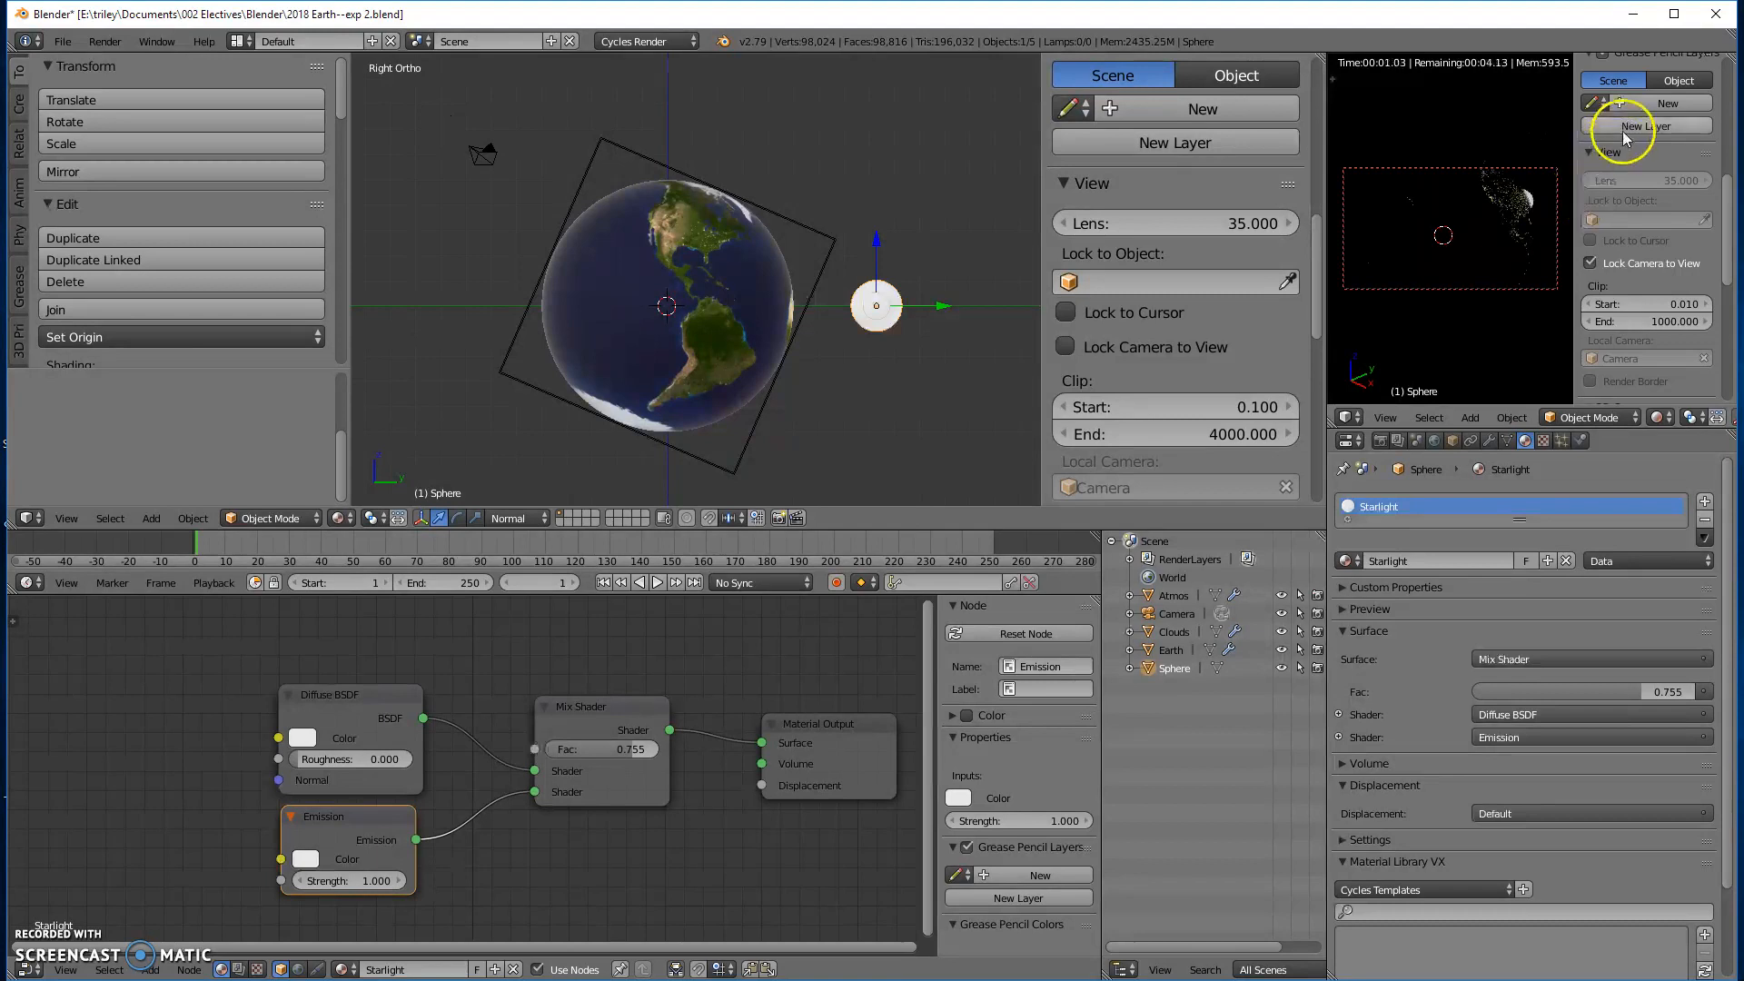
pyautogui.scroll(-2, 1623, 243)
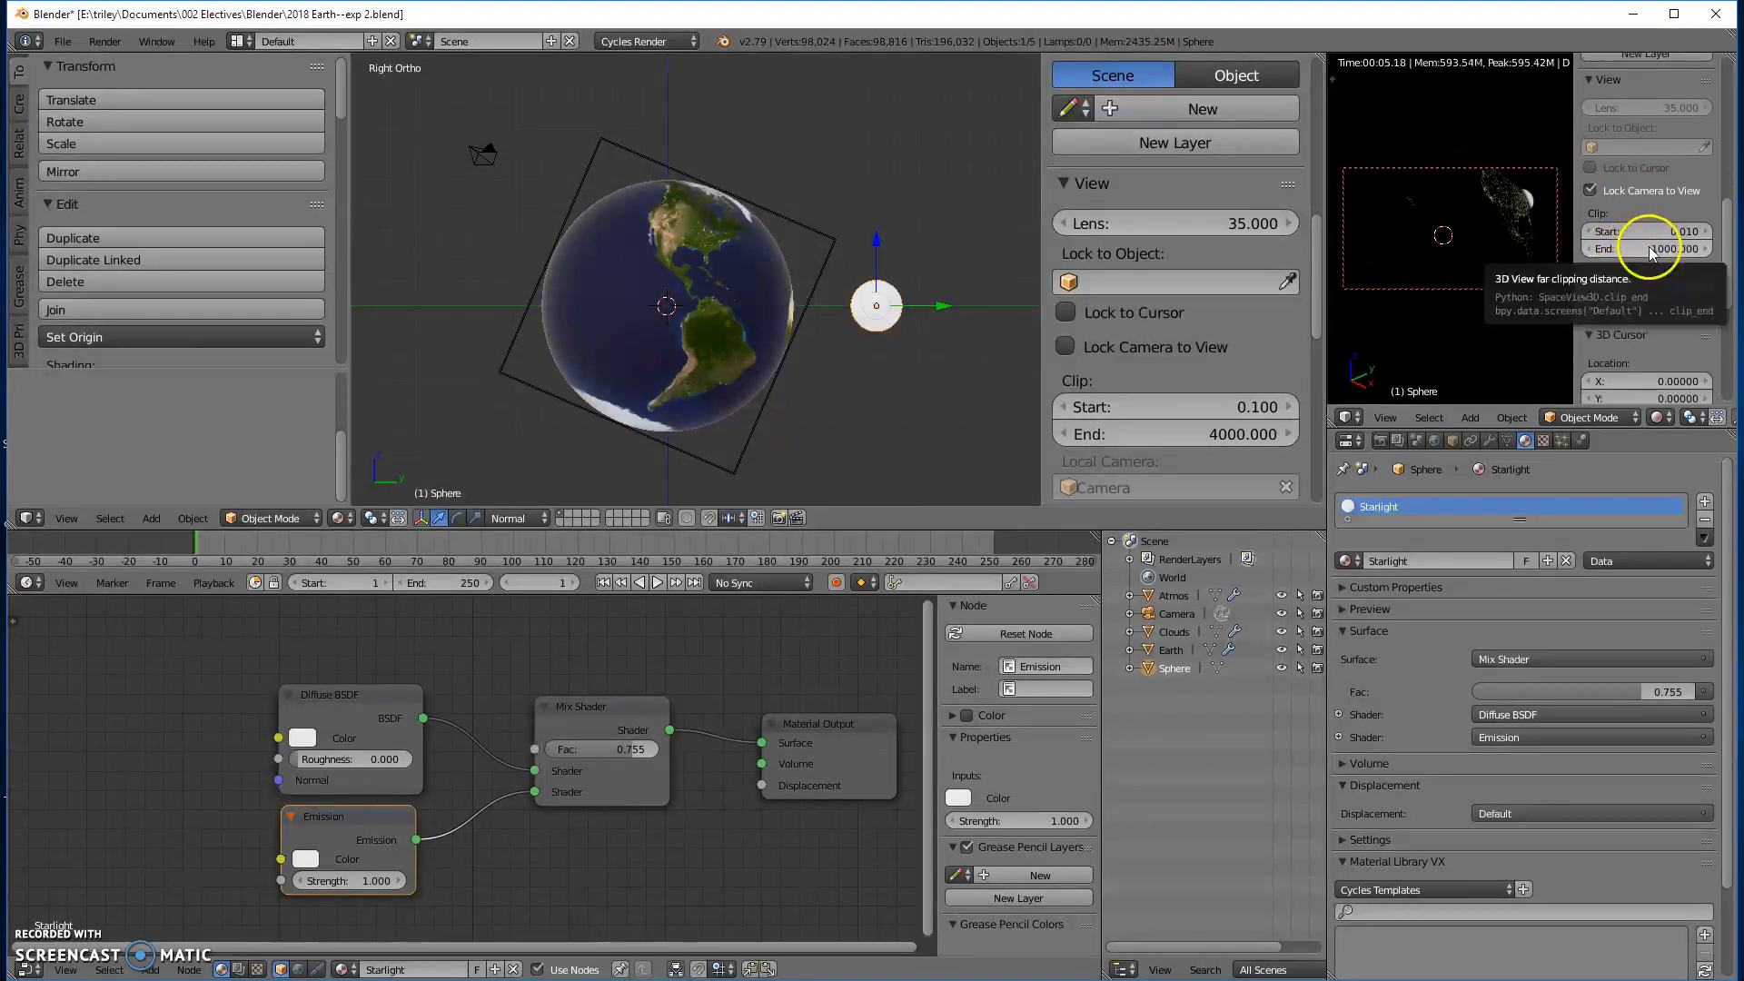
pyautogui.scroll(-1, 1650, 318)
pyautogui.scroll(-7, 1651, 318)
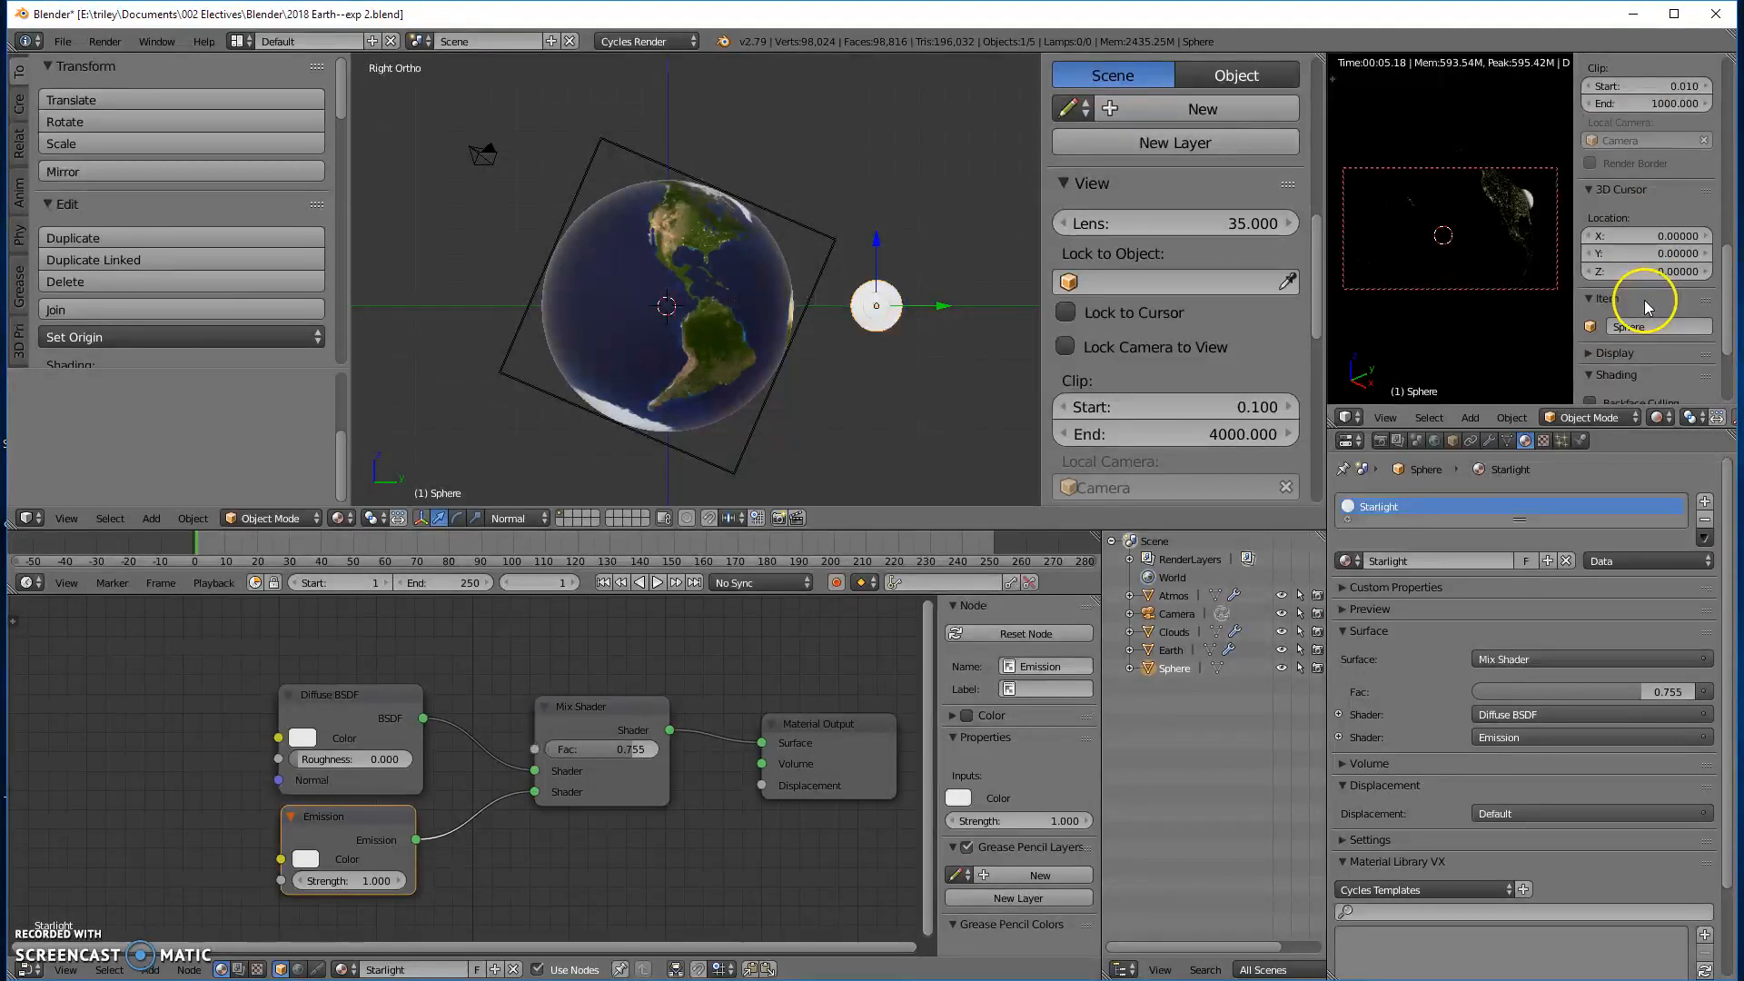
pyautogui.scroll(9, 1644, 299)
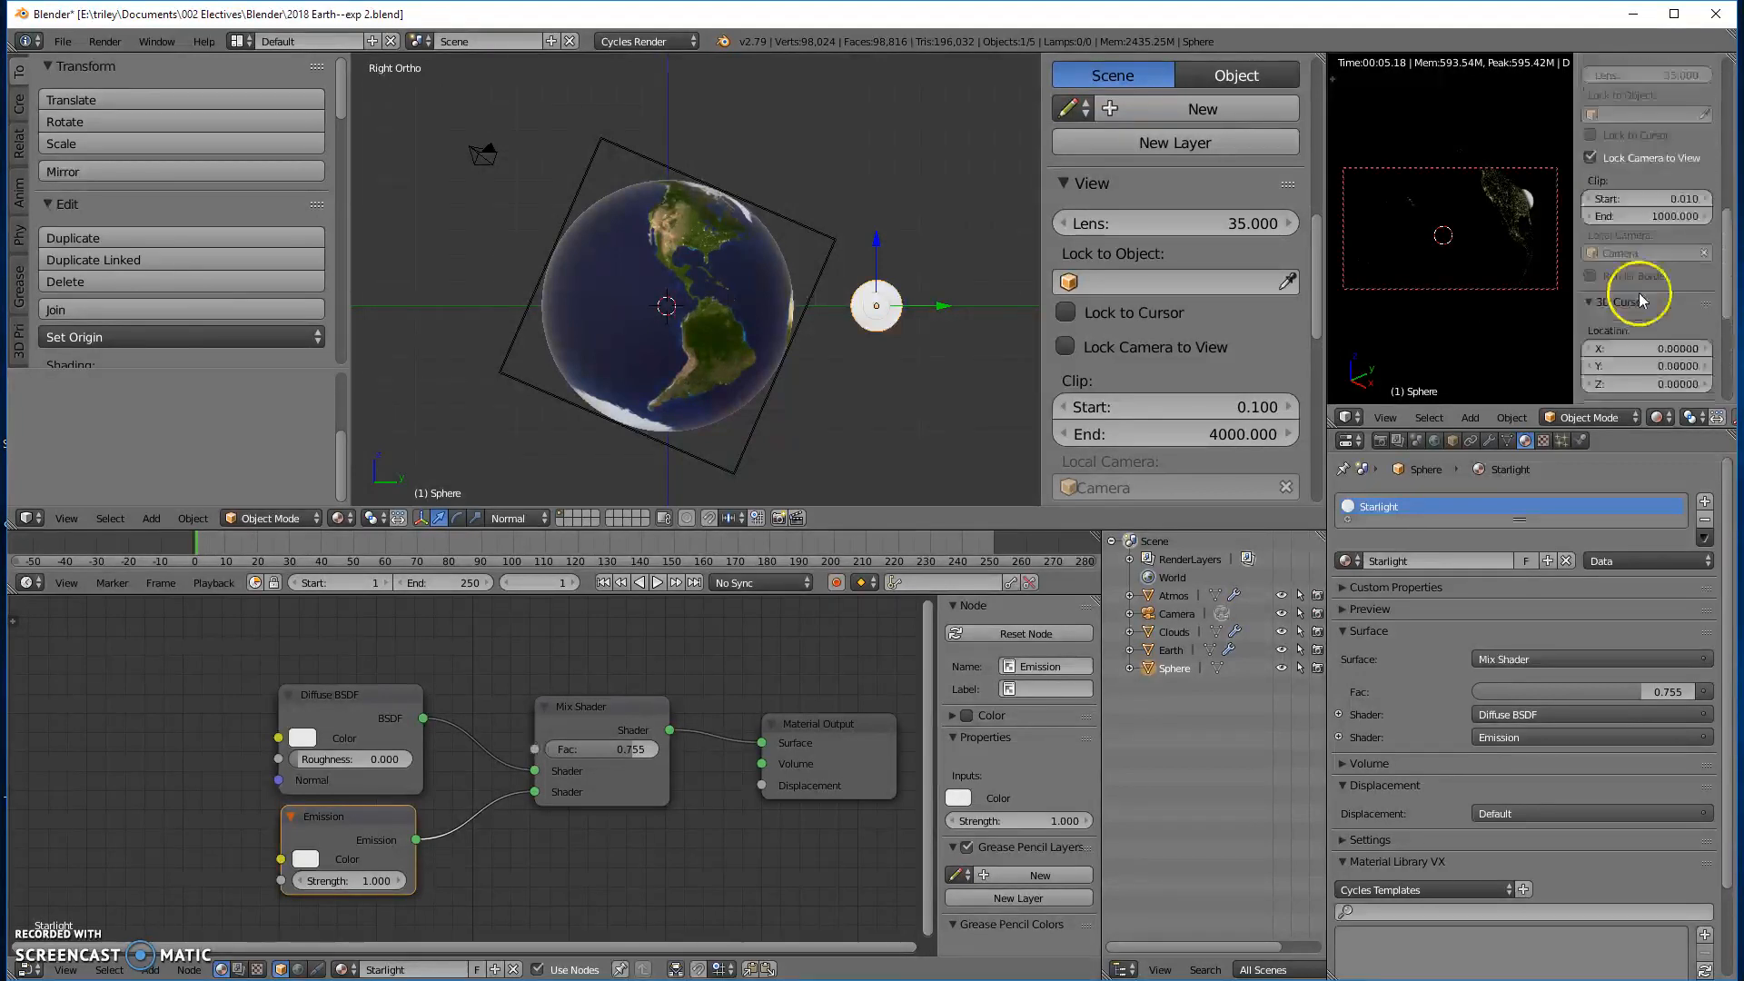
pyautogui.click(1589, 229)
pyautogui.scroll(1, 1472, 247)
pyautogui.click(1589, 230)
pyautogui.press('n')
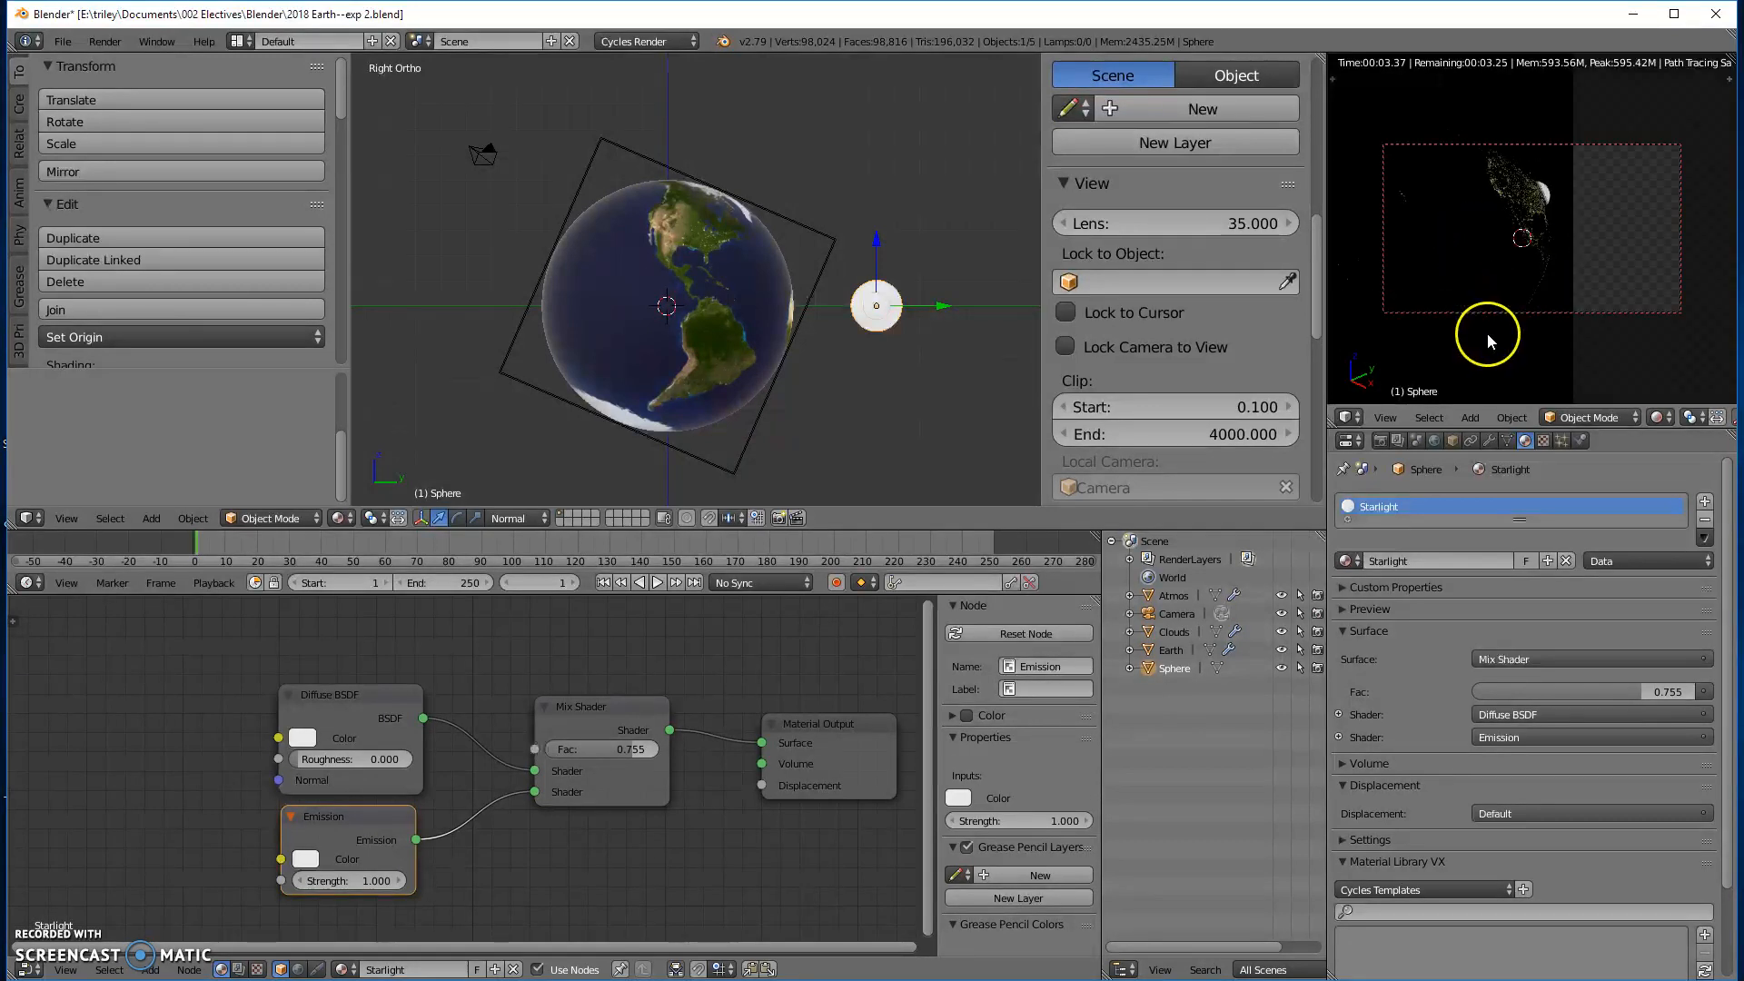
# - Orbit the locked camera around the globe until the Americas face it and the glowing sphere sits at the frame's edge
pyautogui.moveTo(1540, 221); pyautogui.dragTo(1531, 187, button='middle')
pyautogui.scroll(-2, 1532, 187)
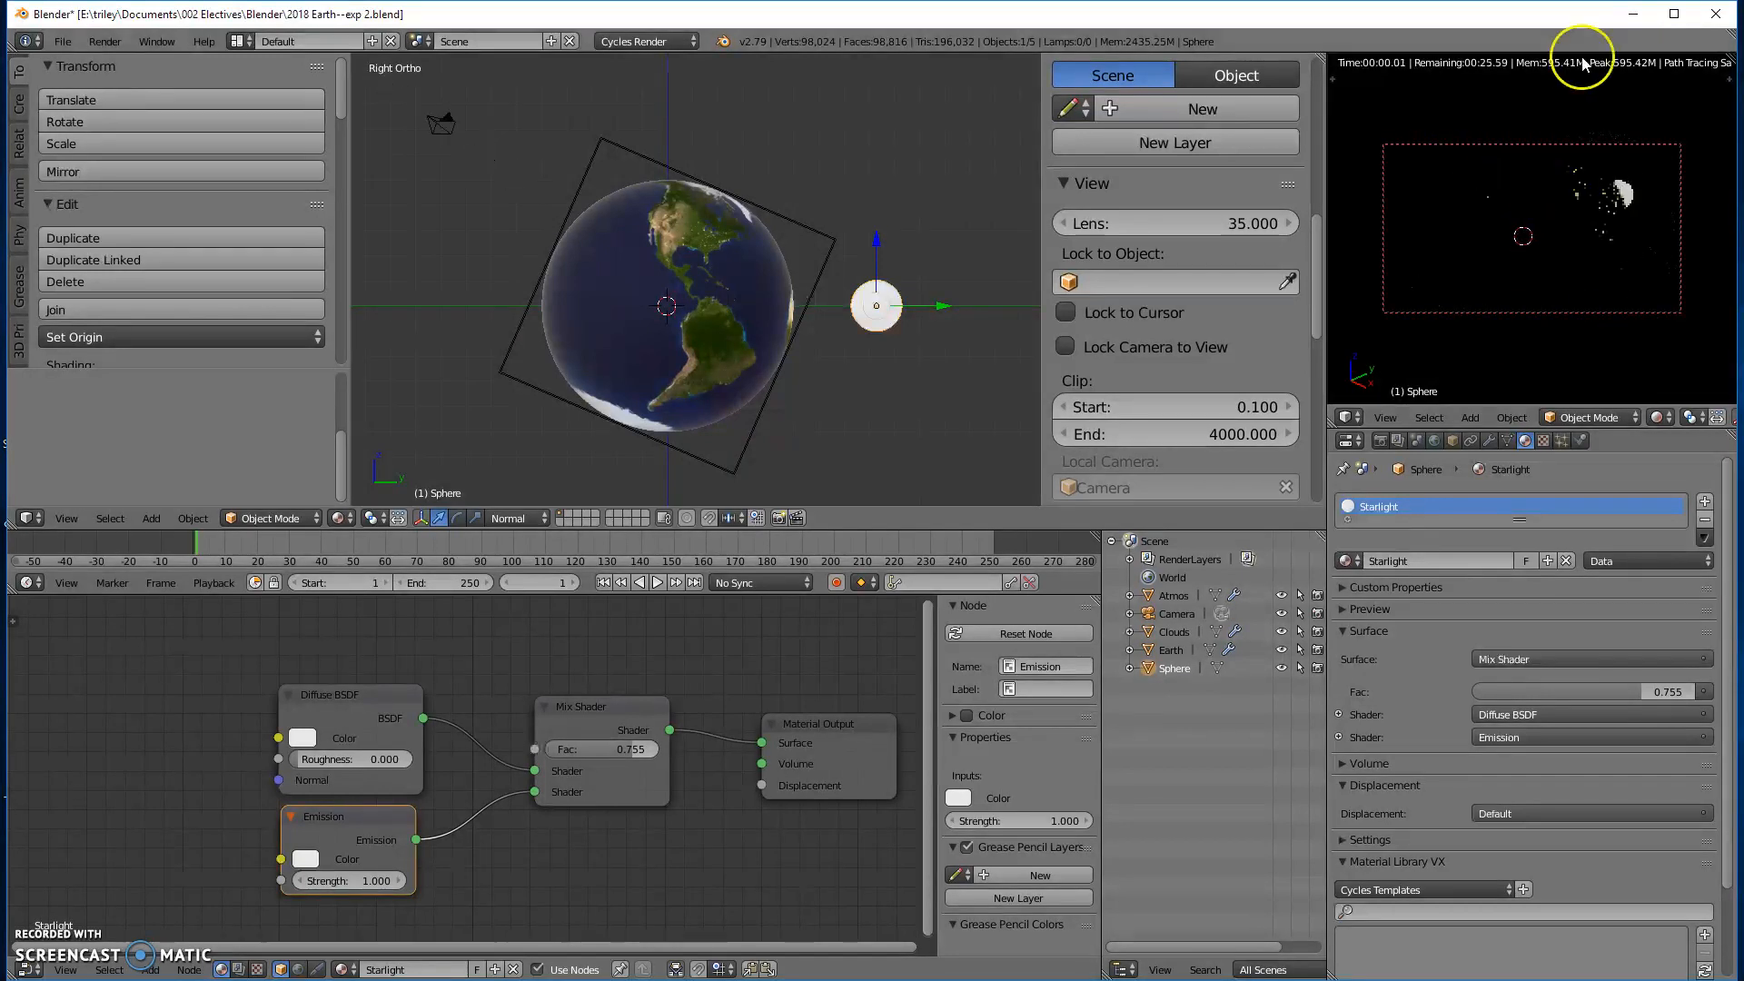
pyautogui.moveTo(1589, 227); pyautogui.dragTo(1503, 223, button='middle')
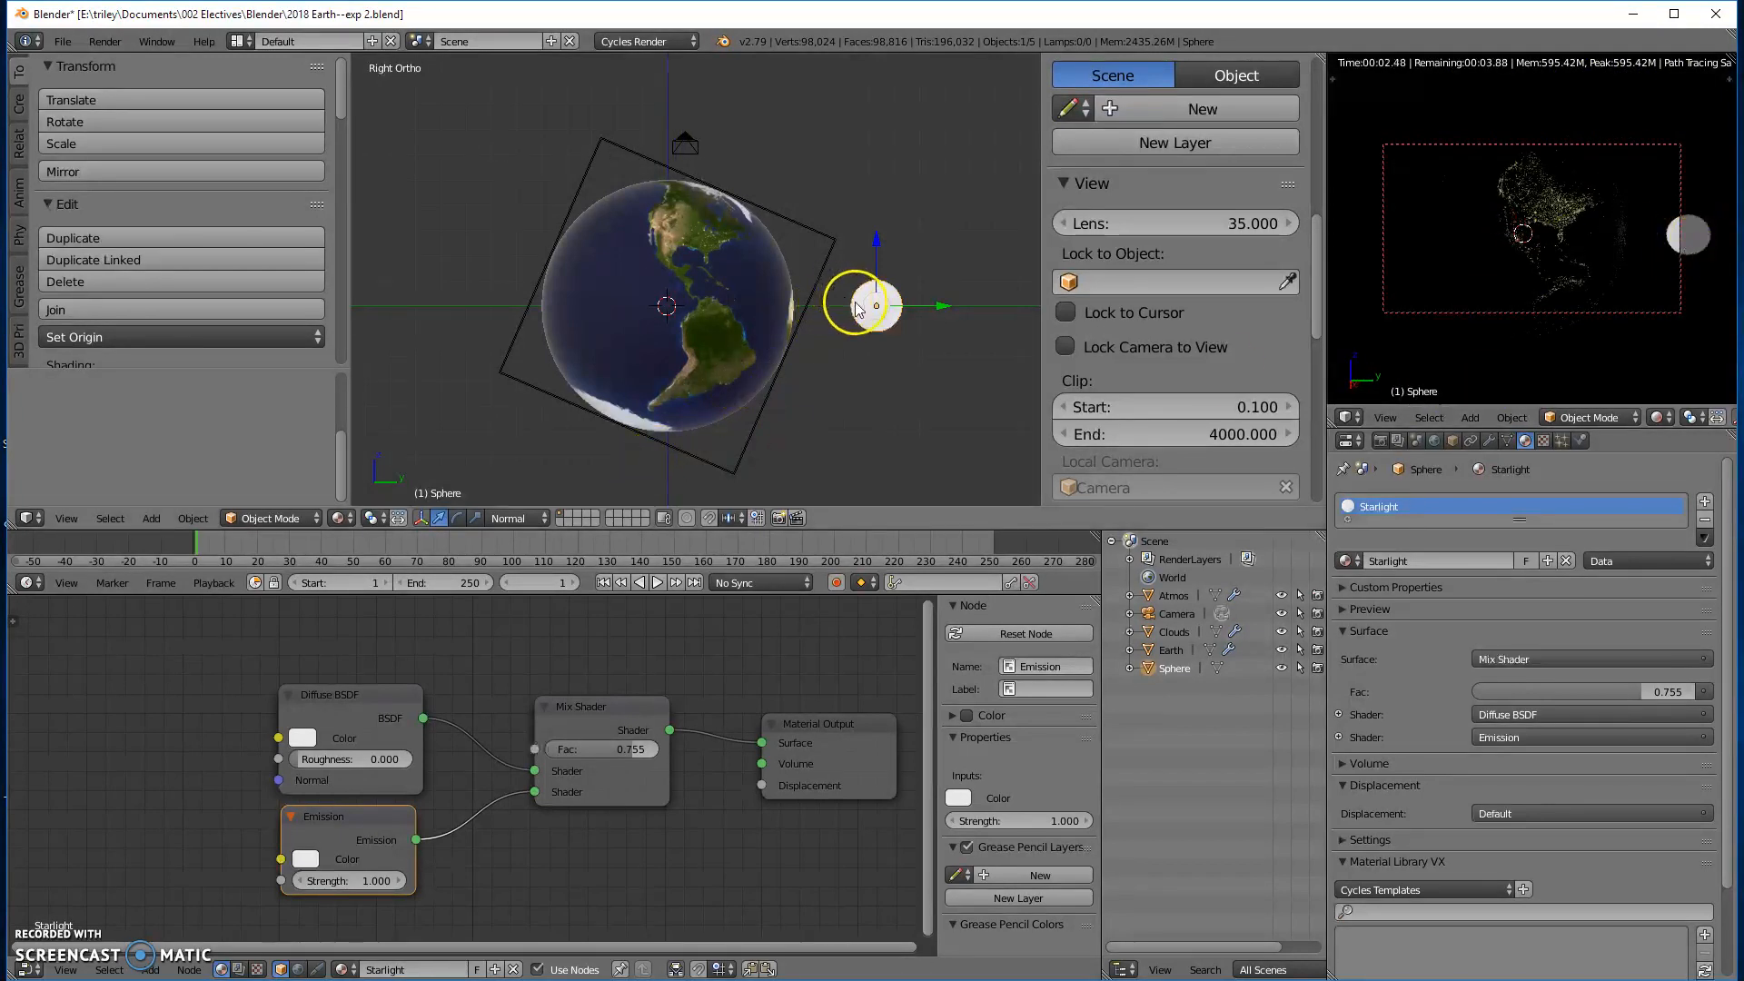
# - Raise the strength of the Starlight material's Emission node to 13.2
pyautogui.moveTo(323, 881); pyautogui.dragTo(459, 865)
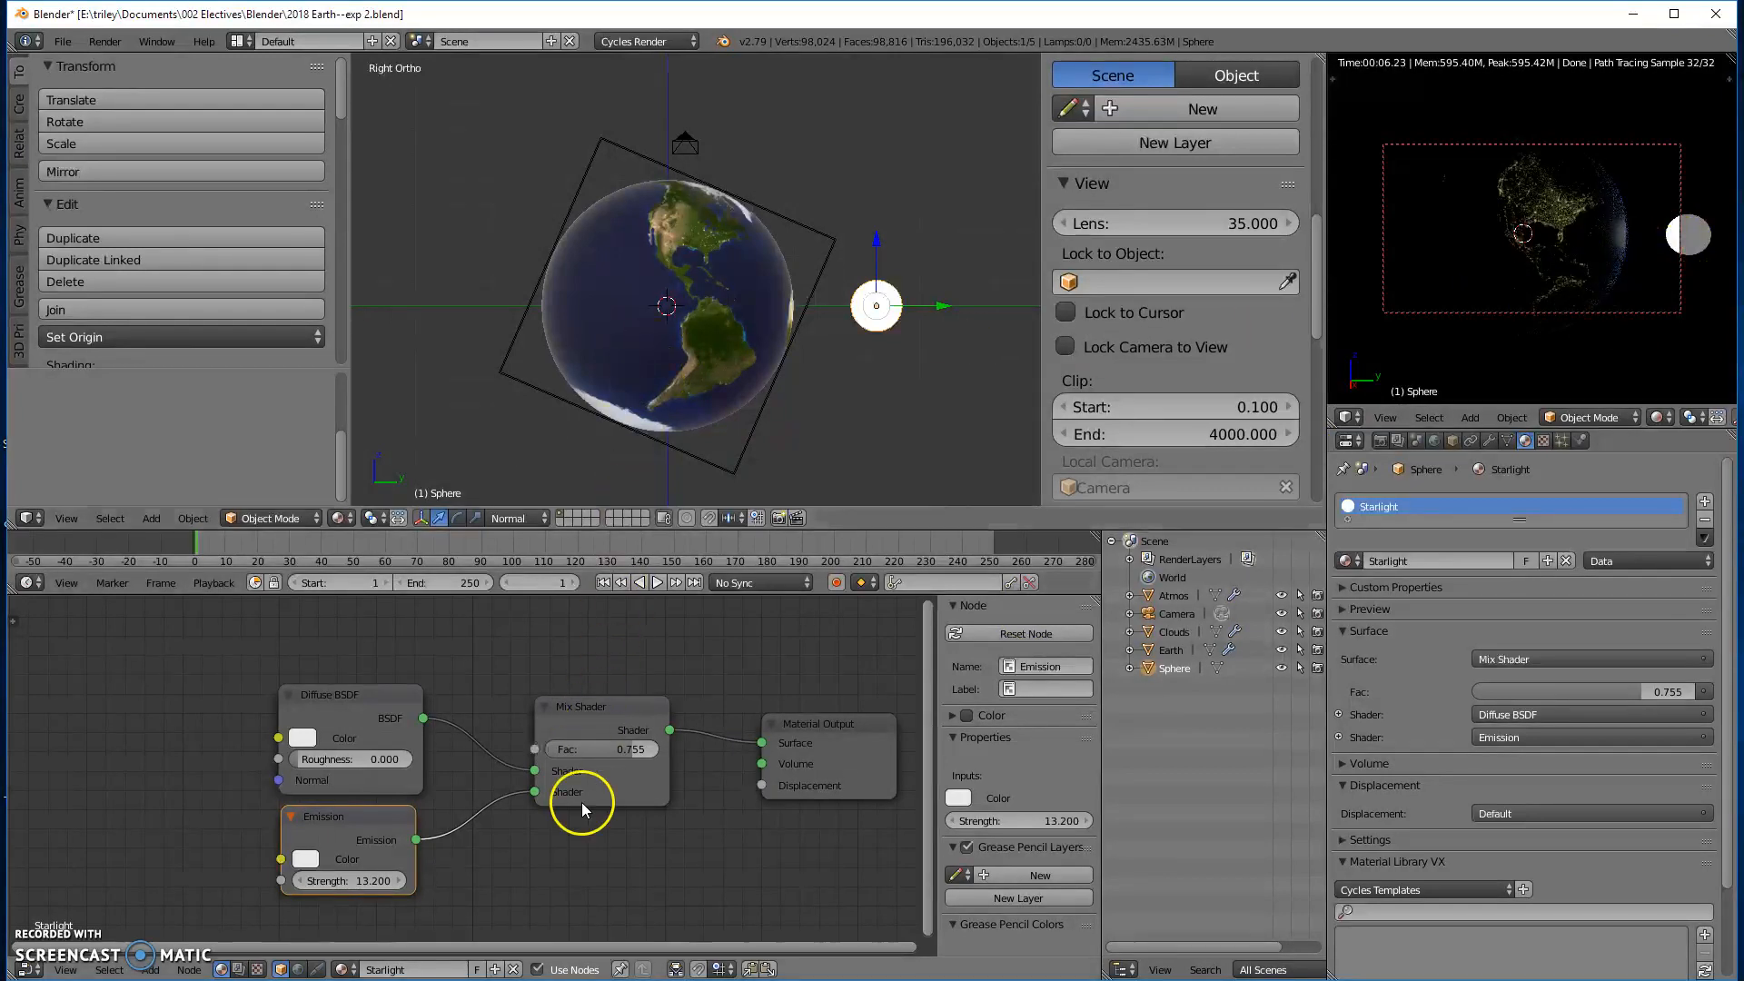
pyautogui.click(633, 747)
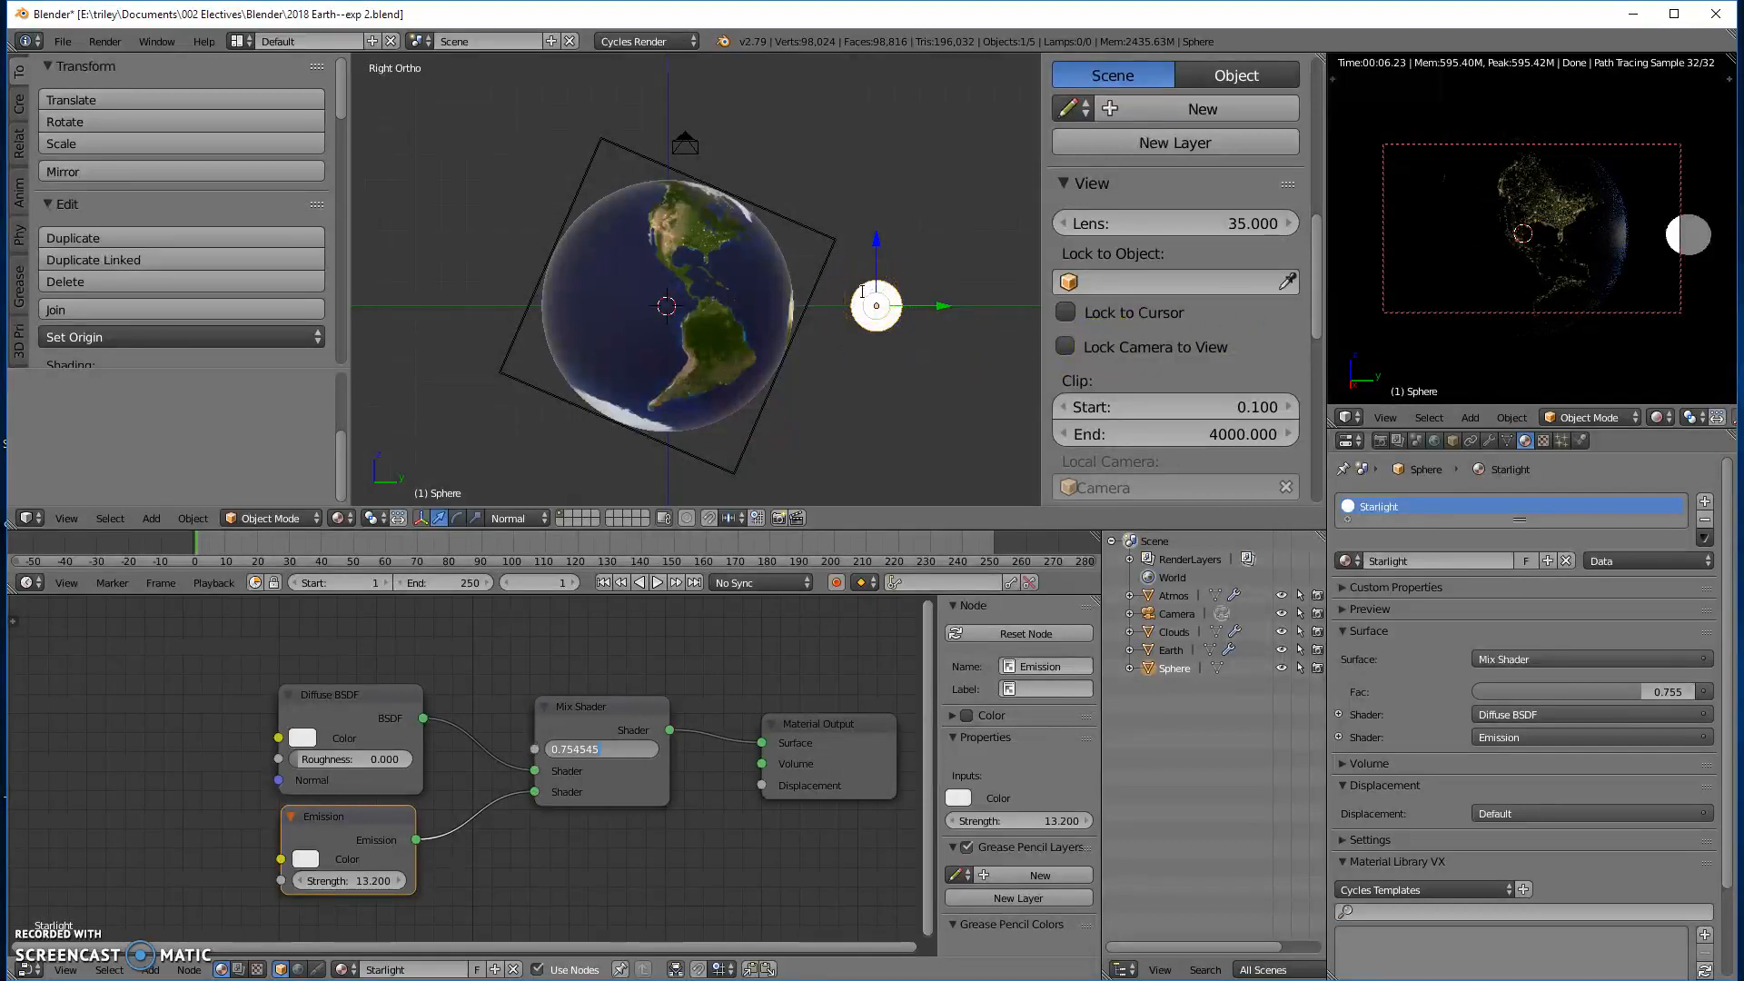
pyautogui.write('S')
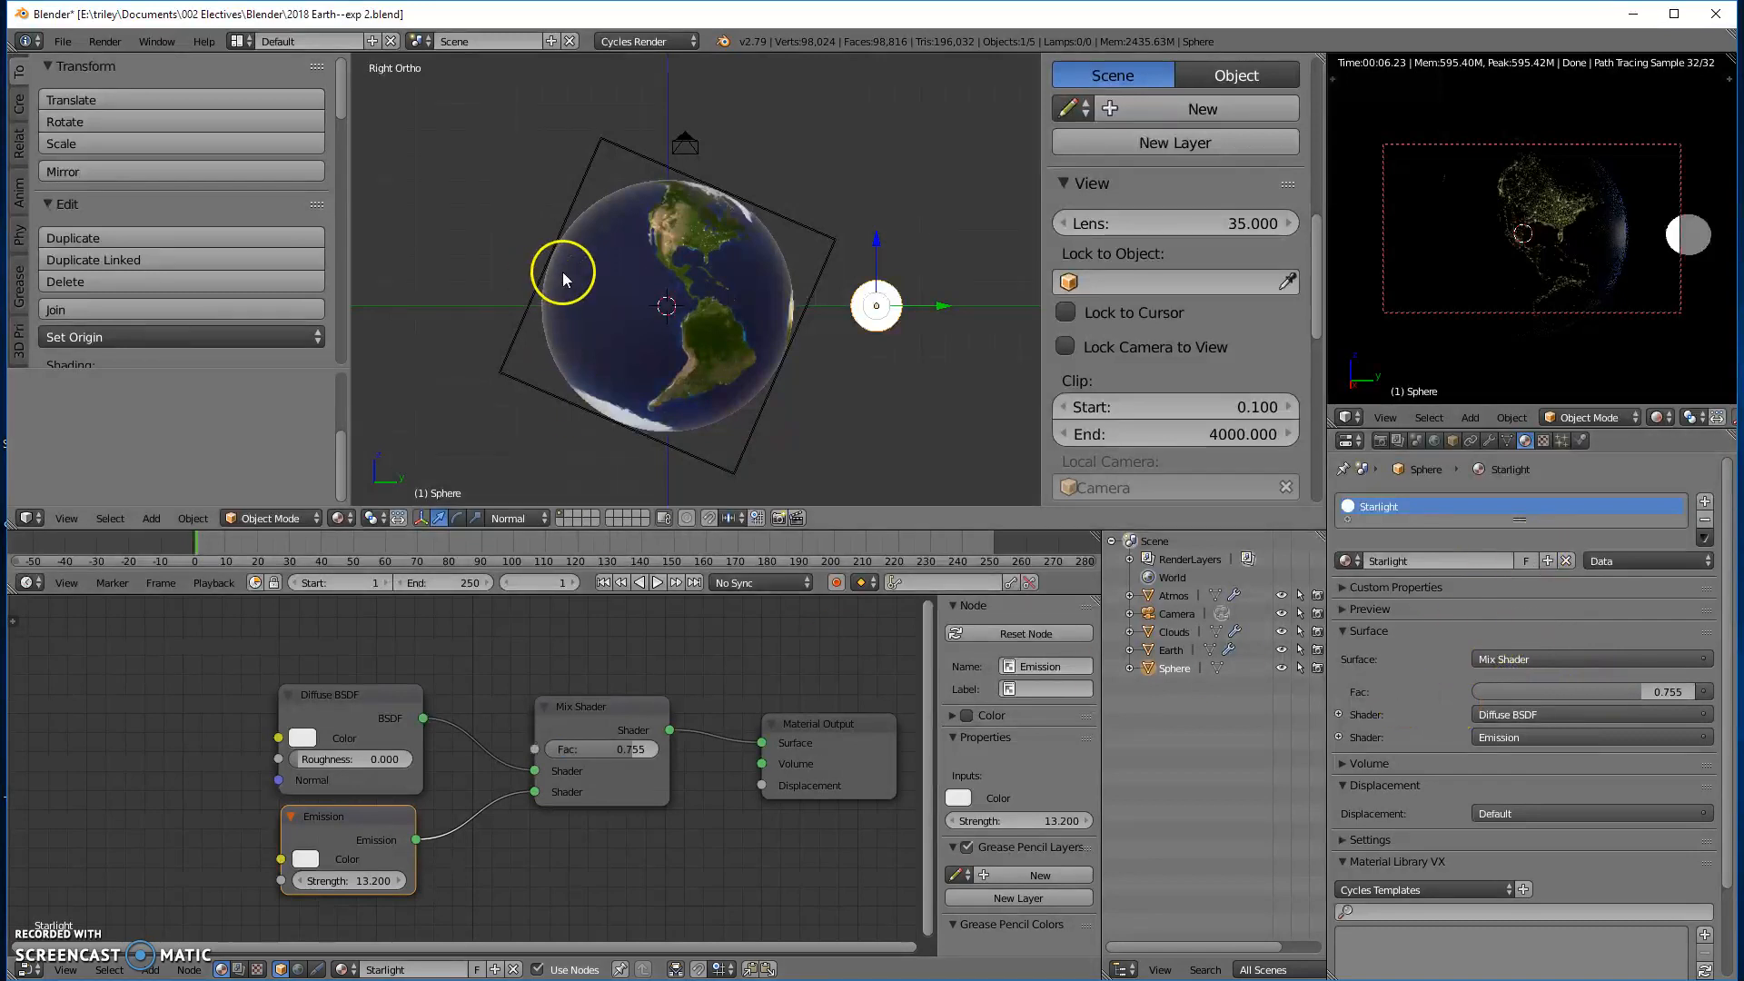
# - Snap the glowing sphere to the 3D cursor with offset and add a new UV sphere at the globe's centre
pyautogui.hotkey('shift', 's')
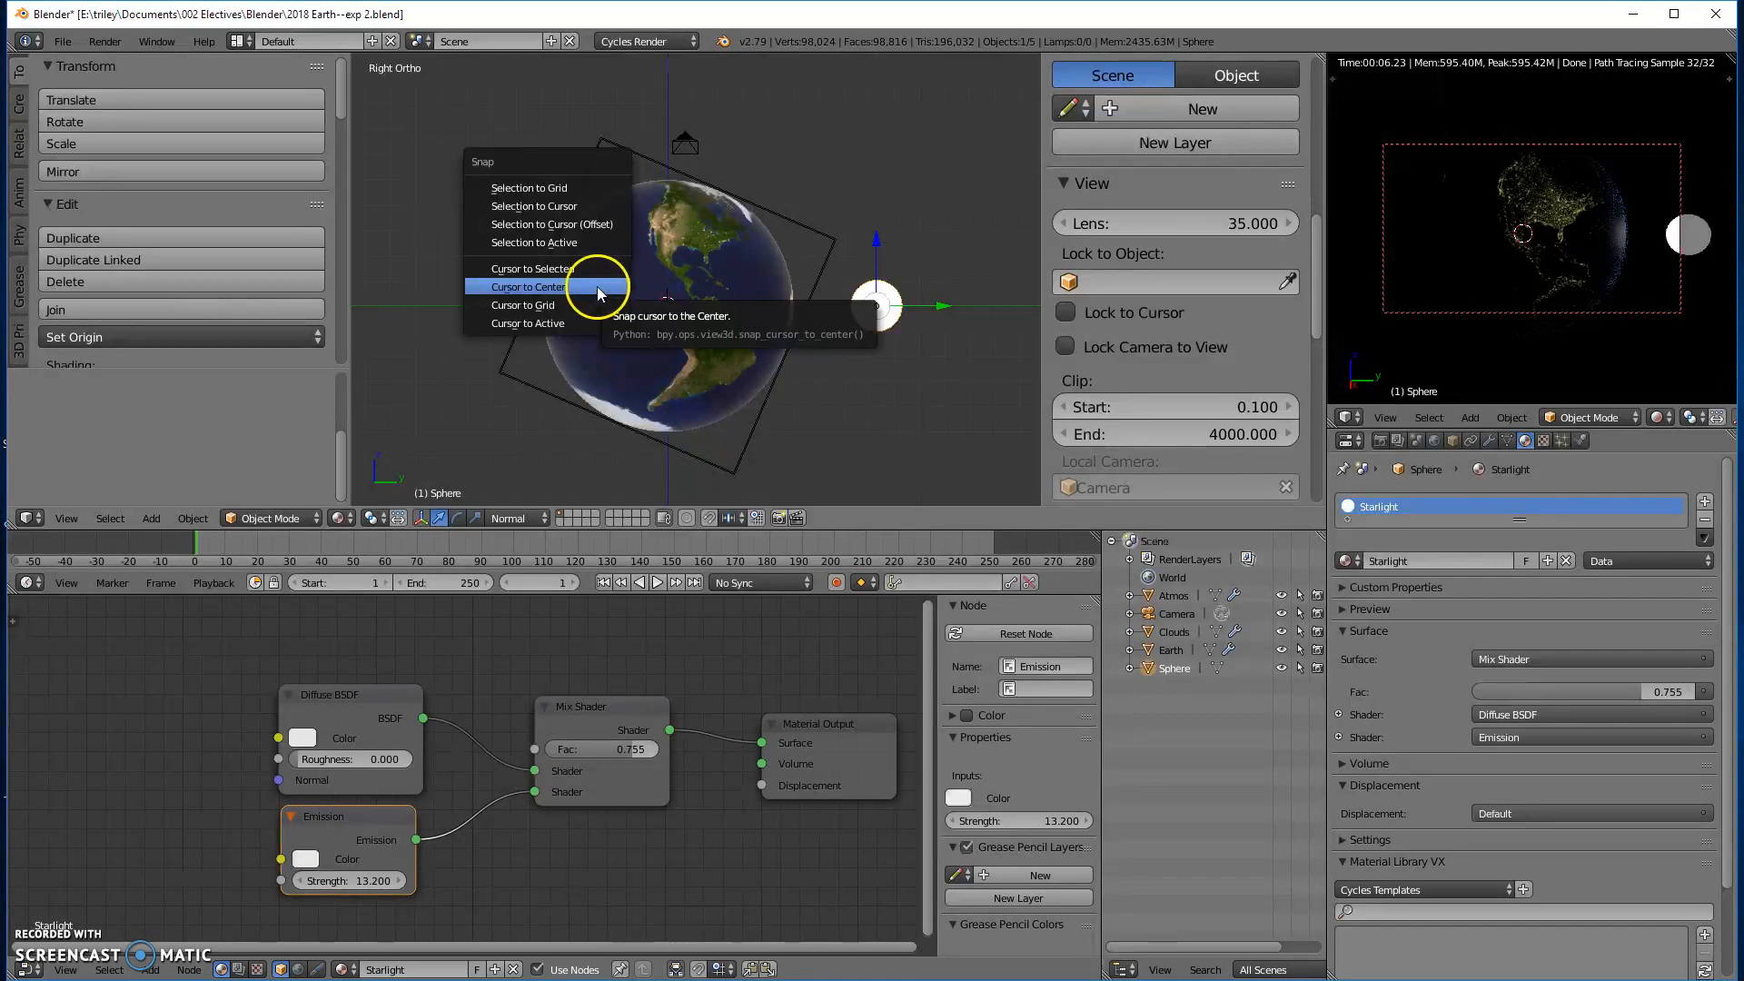
pyautogui.click(575, 223)
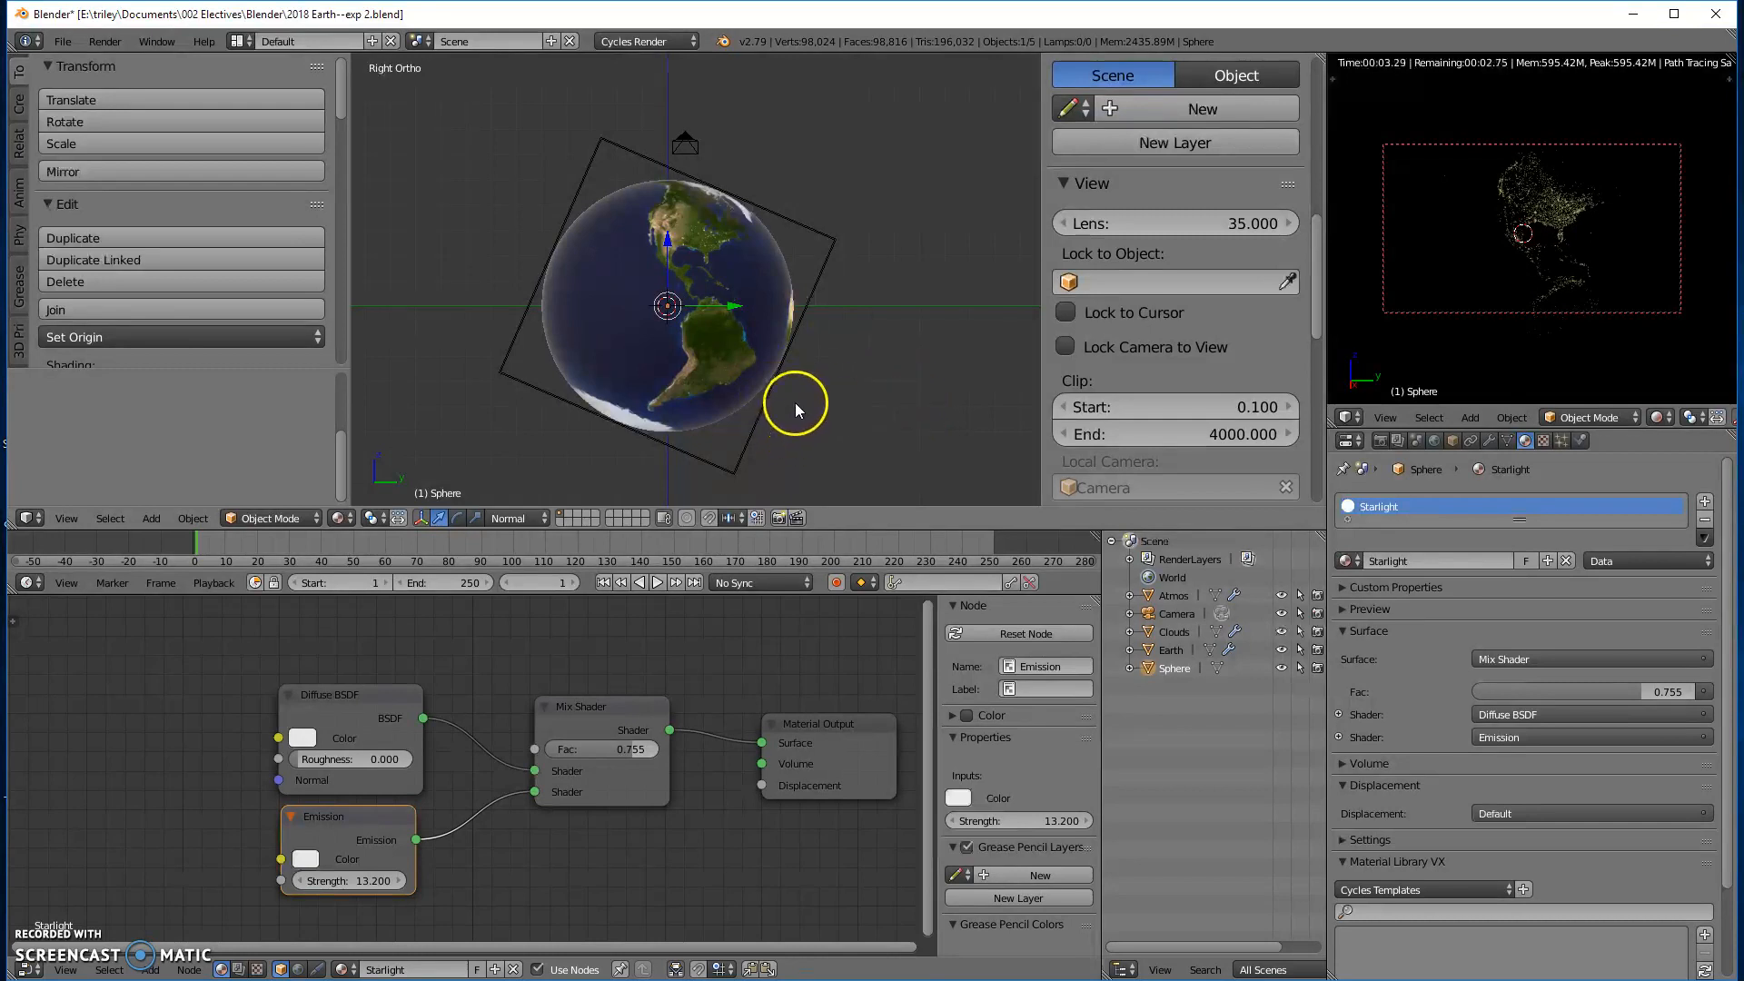
pyautogui.hotkey('shift', 'a')
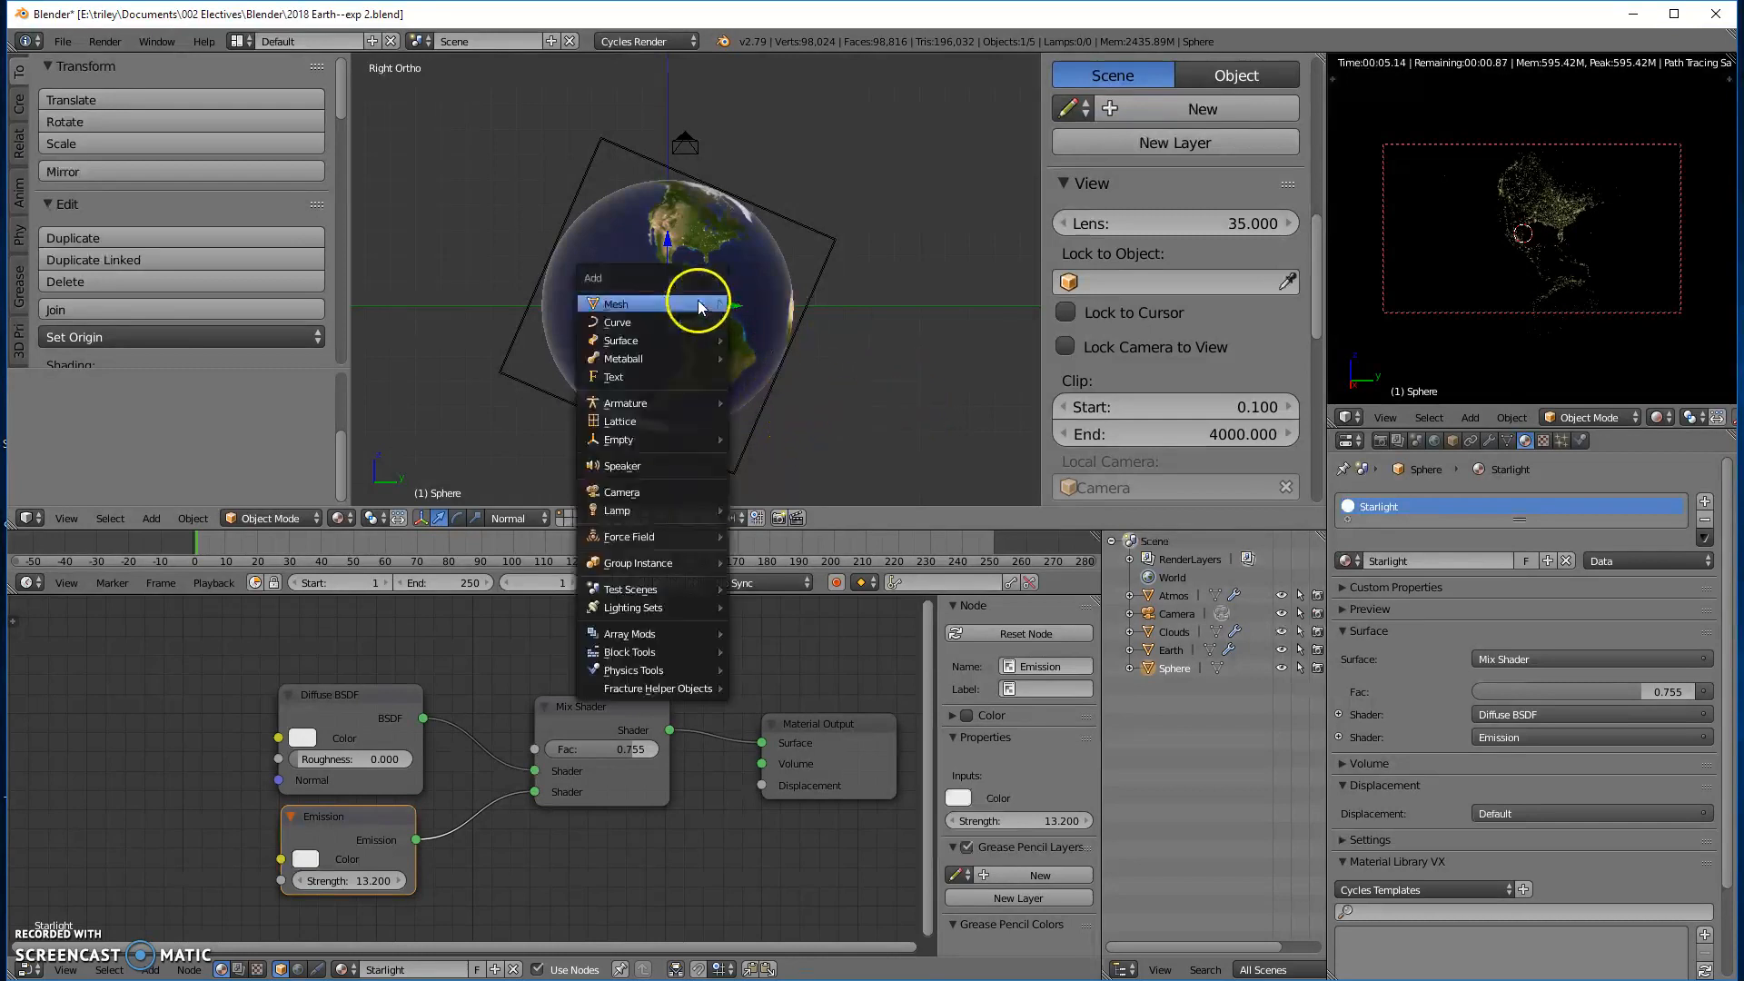
pyautogui.moveTo(698, 301)
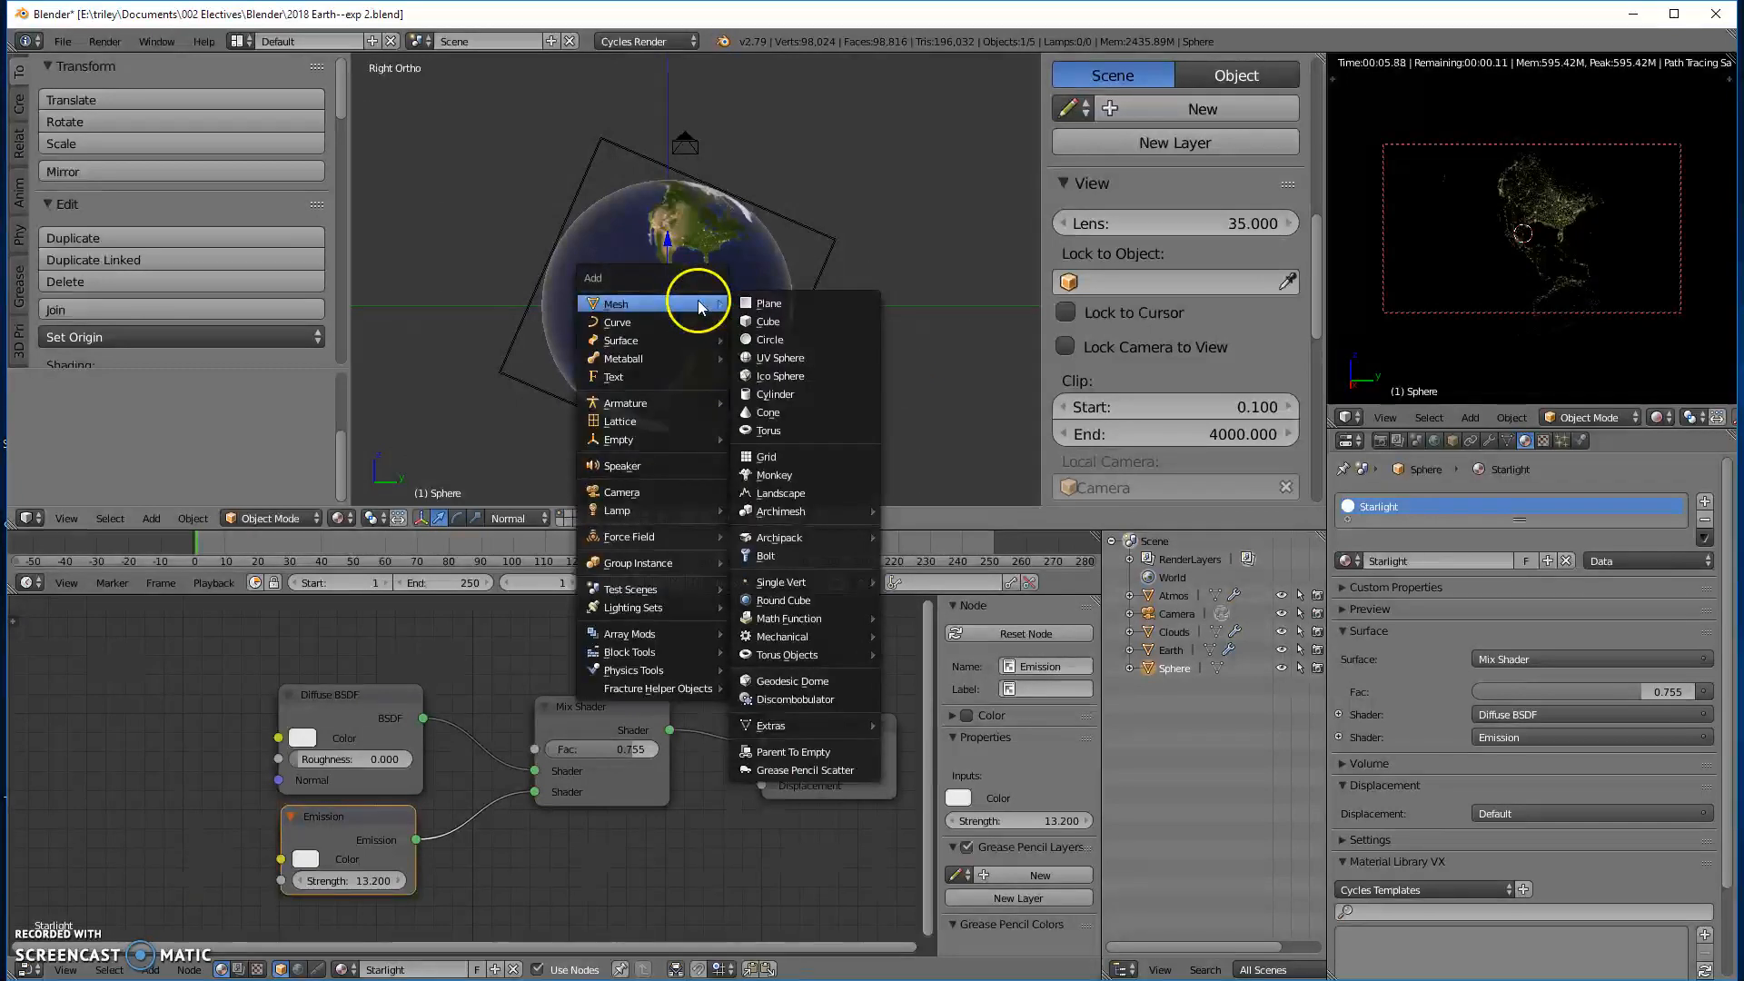
pyautogui.click(776, 358)
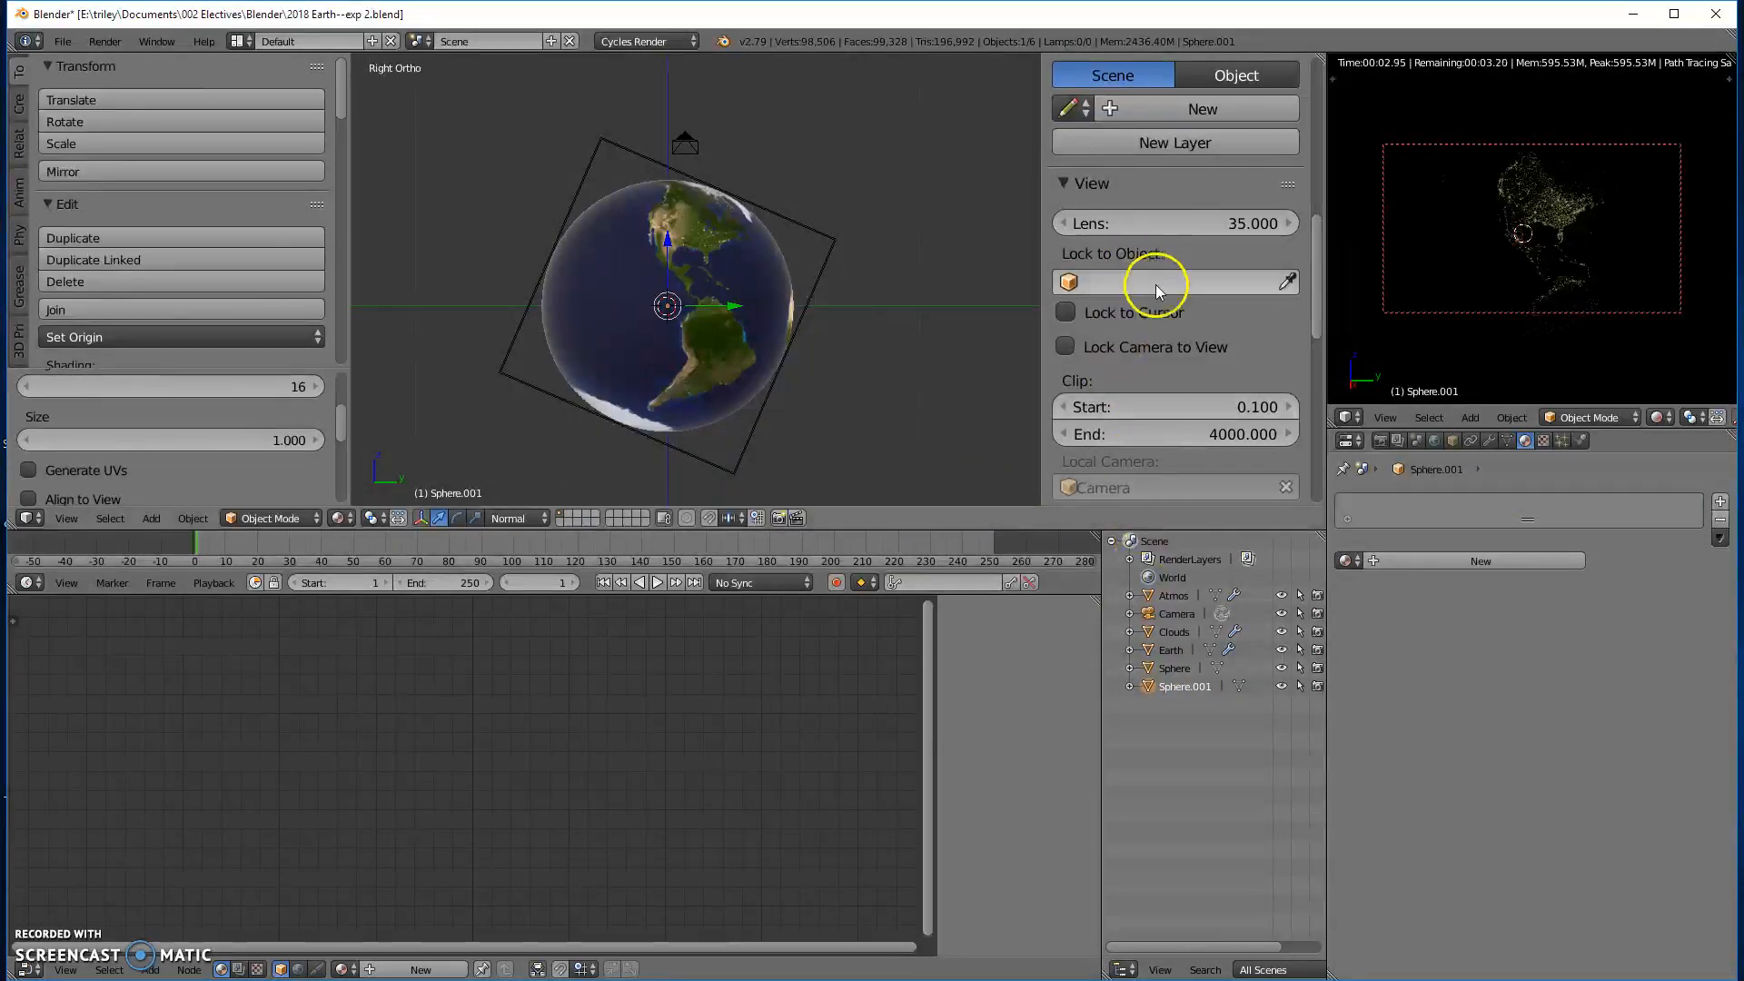
# - Rename the newly added UV sphere as StarFieldGlobe
pyautogui.scroll(-6, 1158, 363)
pyautogui.scroll(-4, 1163, 316)
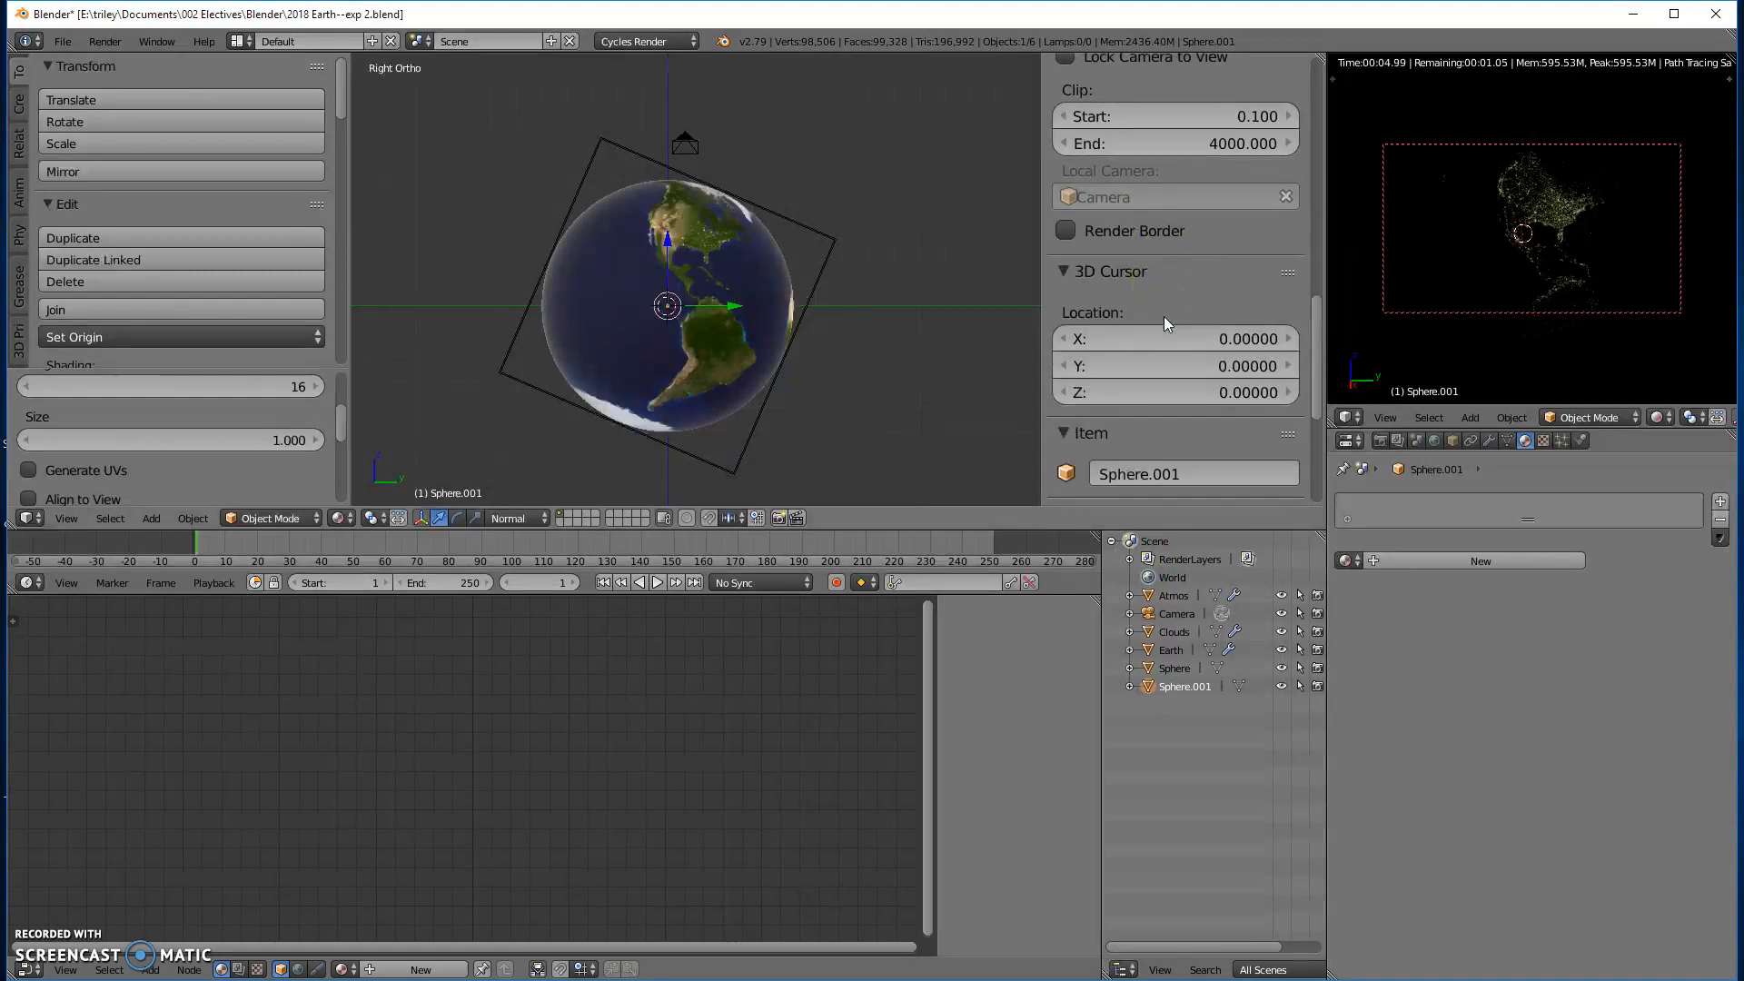
pyautogui.click(1178, 364)
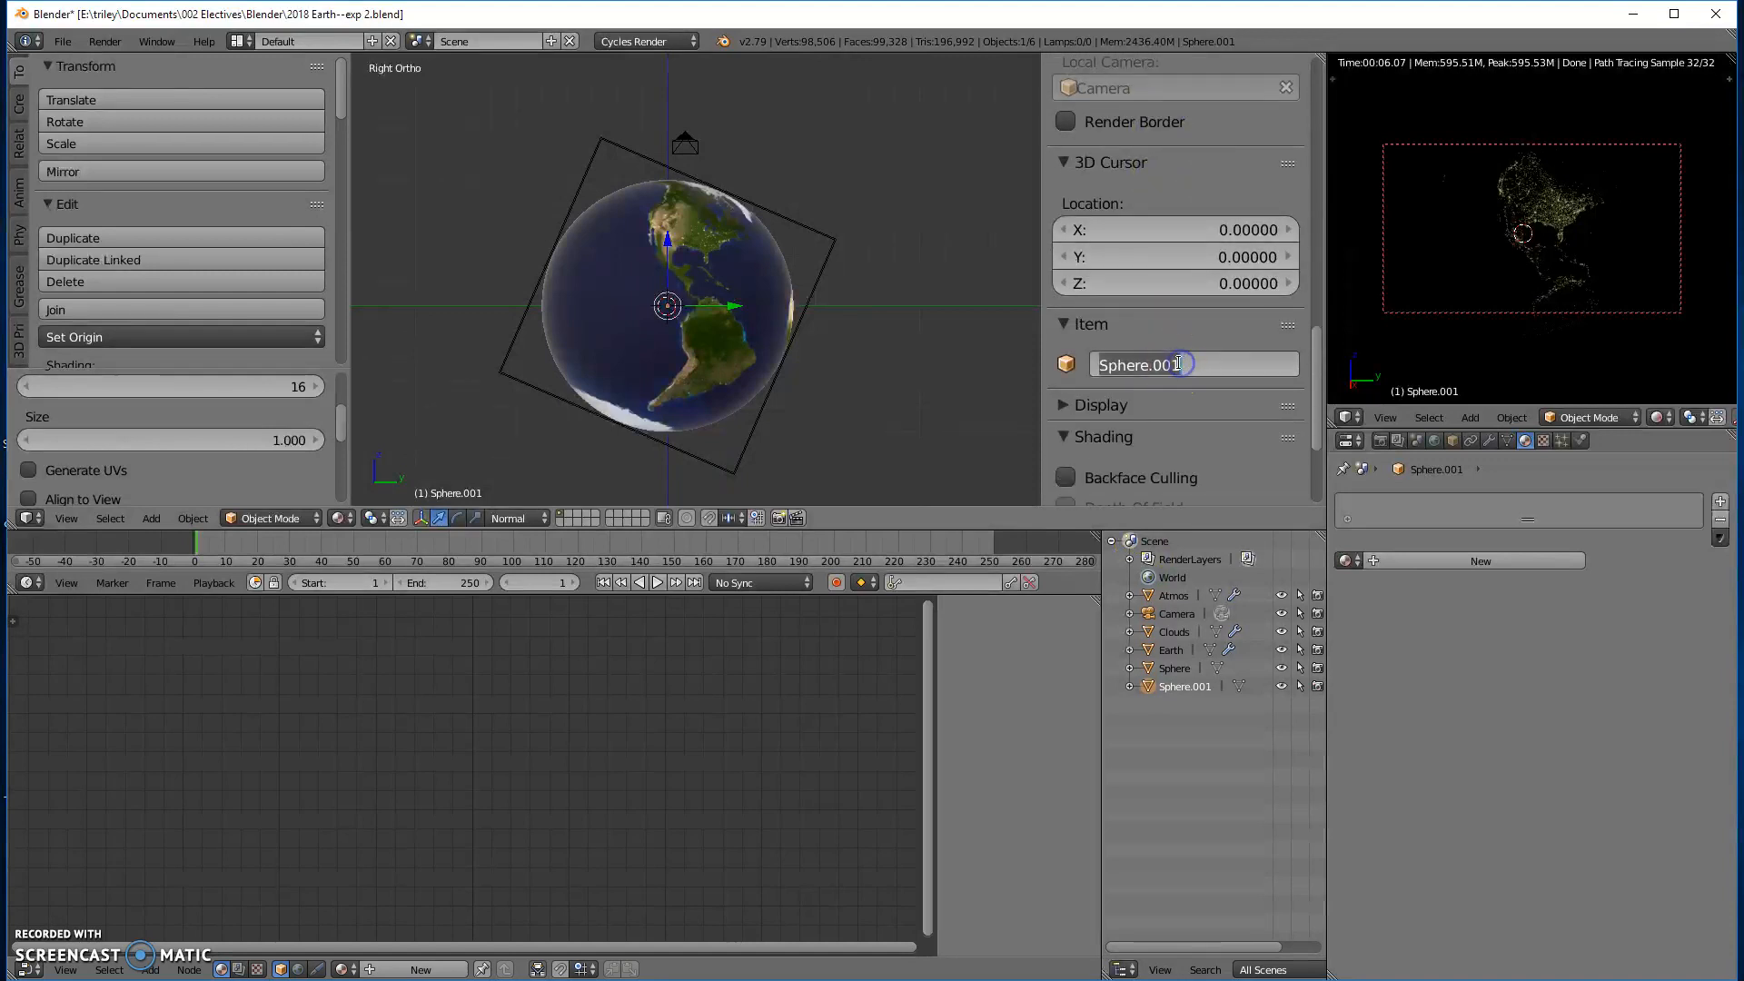
pyautogui.write('StarFieldGlobe')
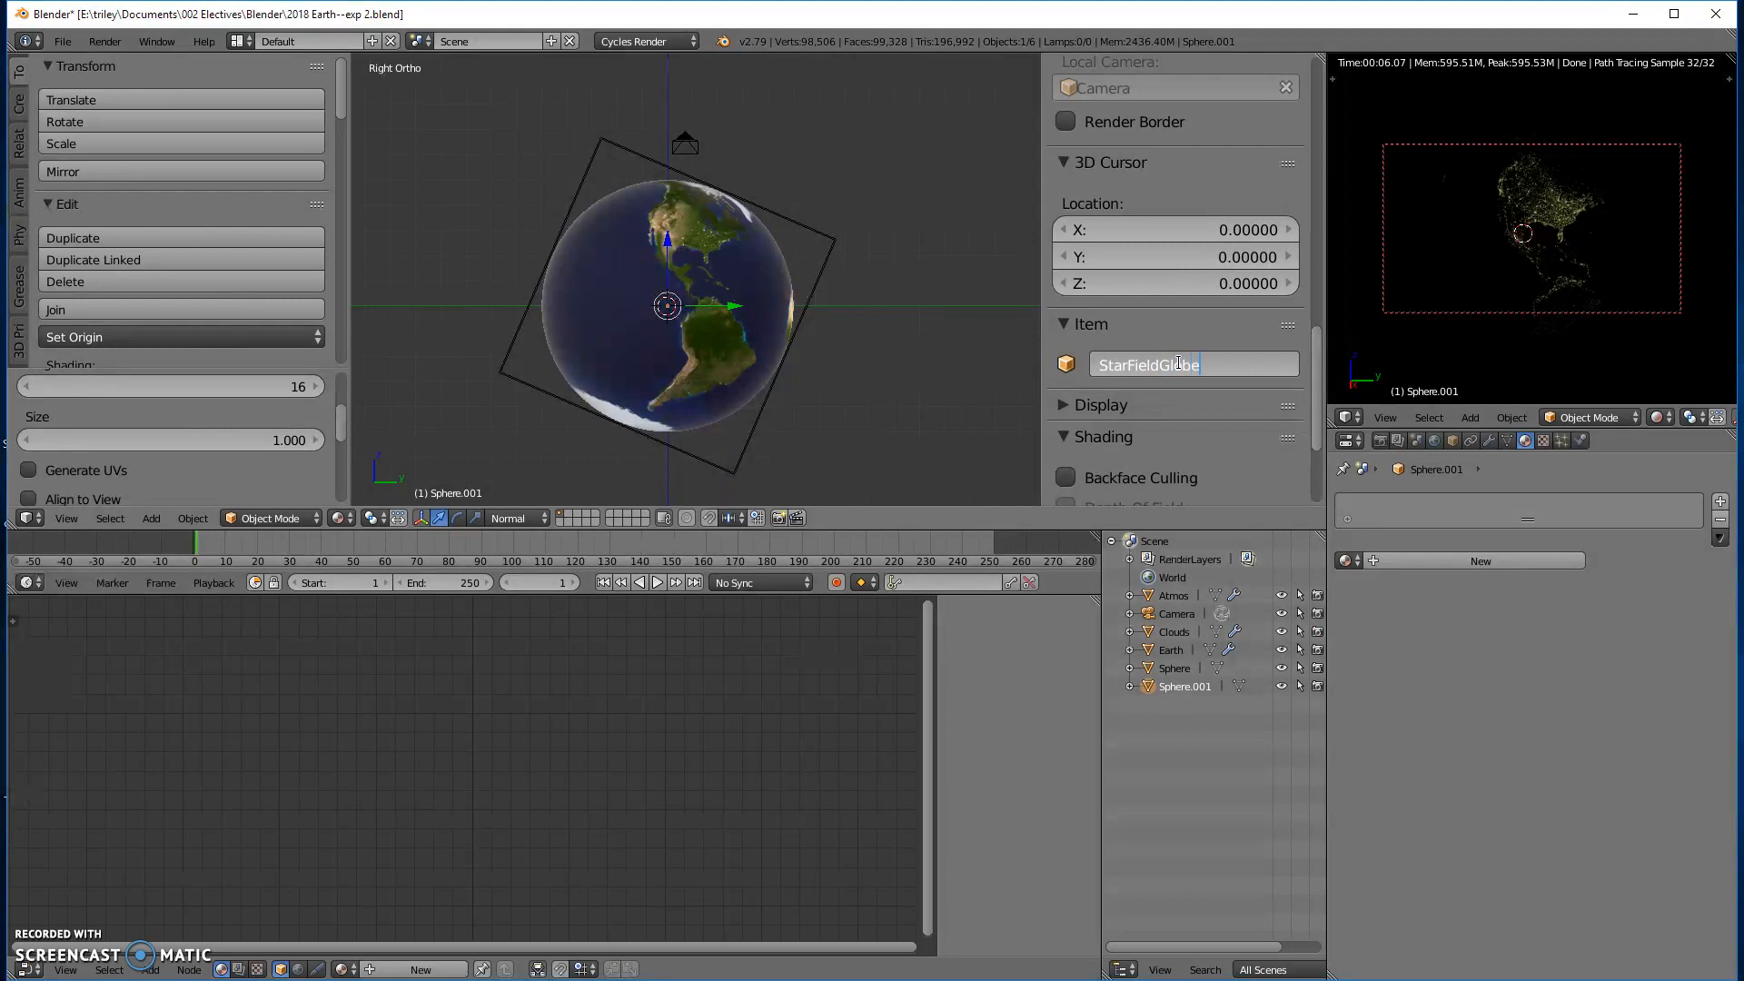
pyautogui.press('Return')
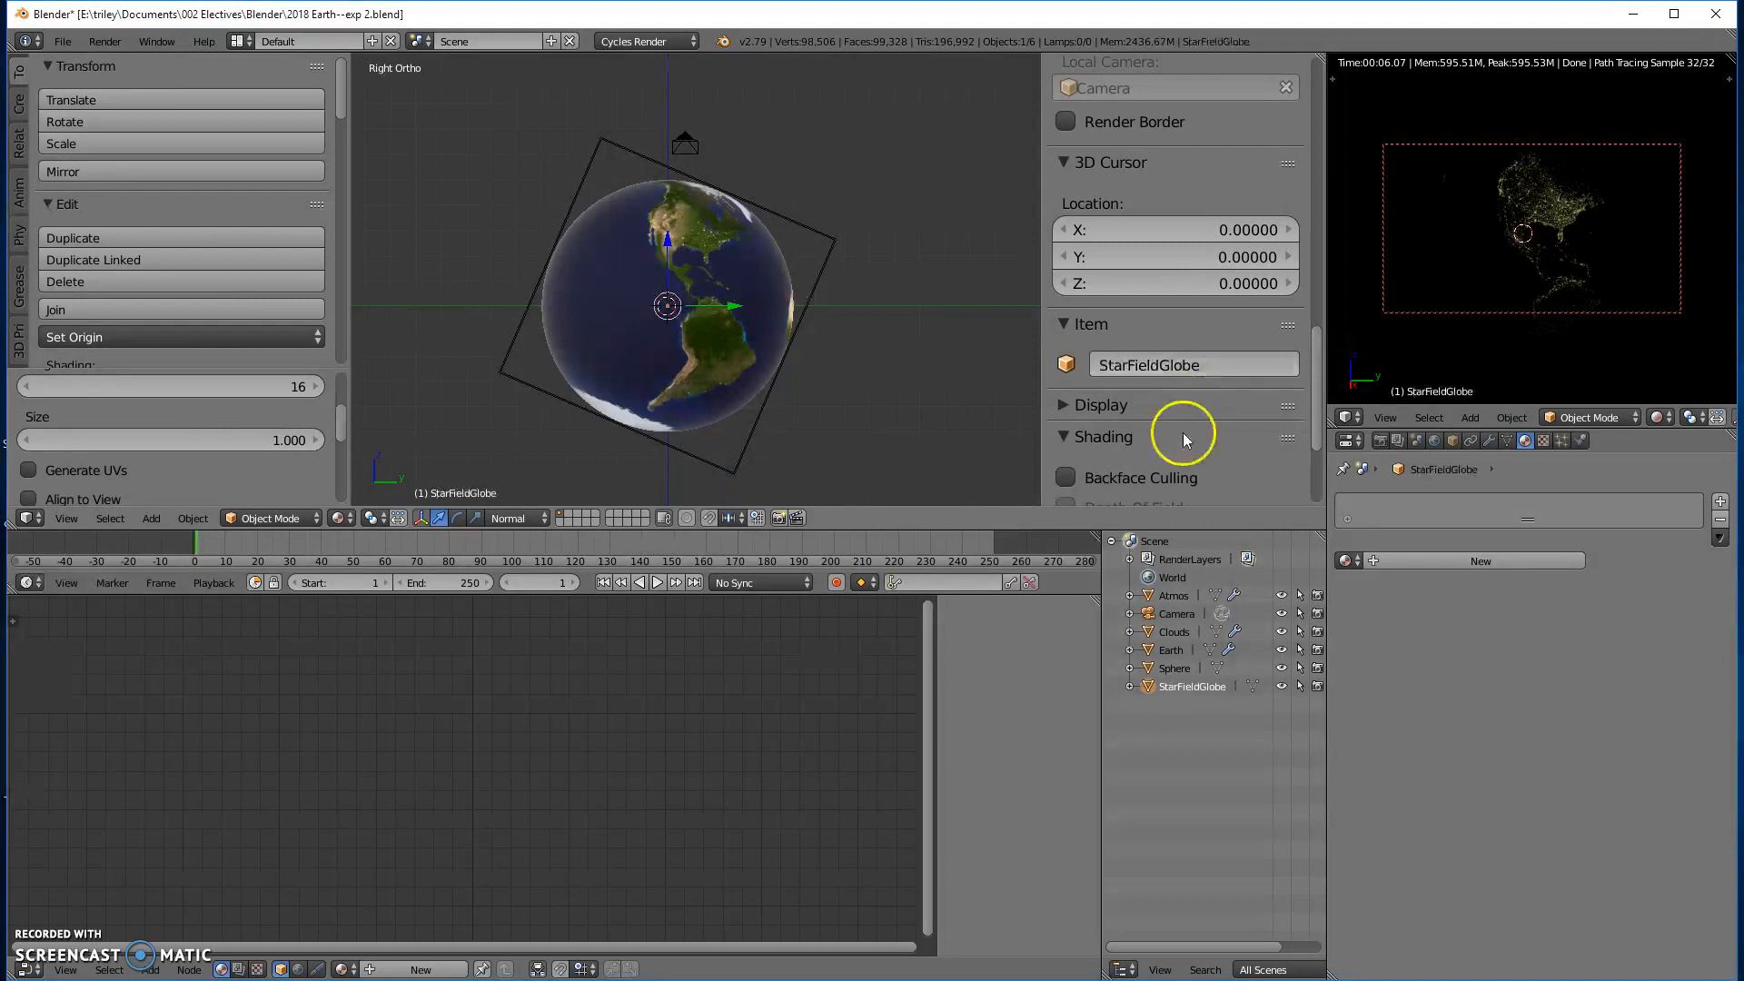
# - Select the sphere carrying the Starlight material and rename it as star
pyautogui.click(1175, 669)
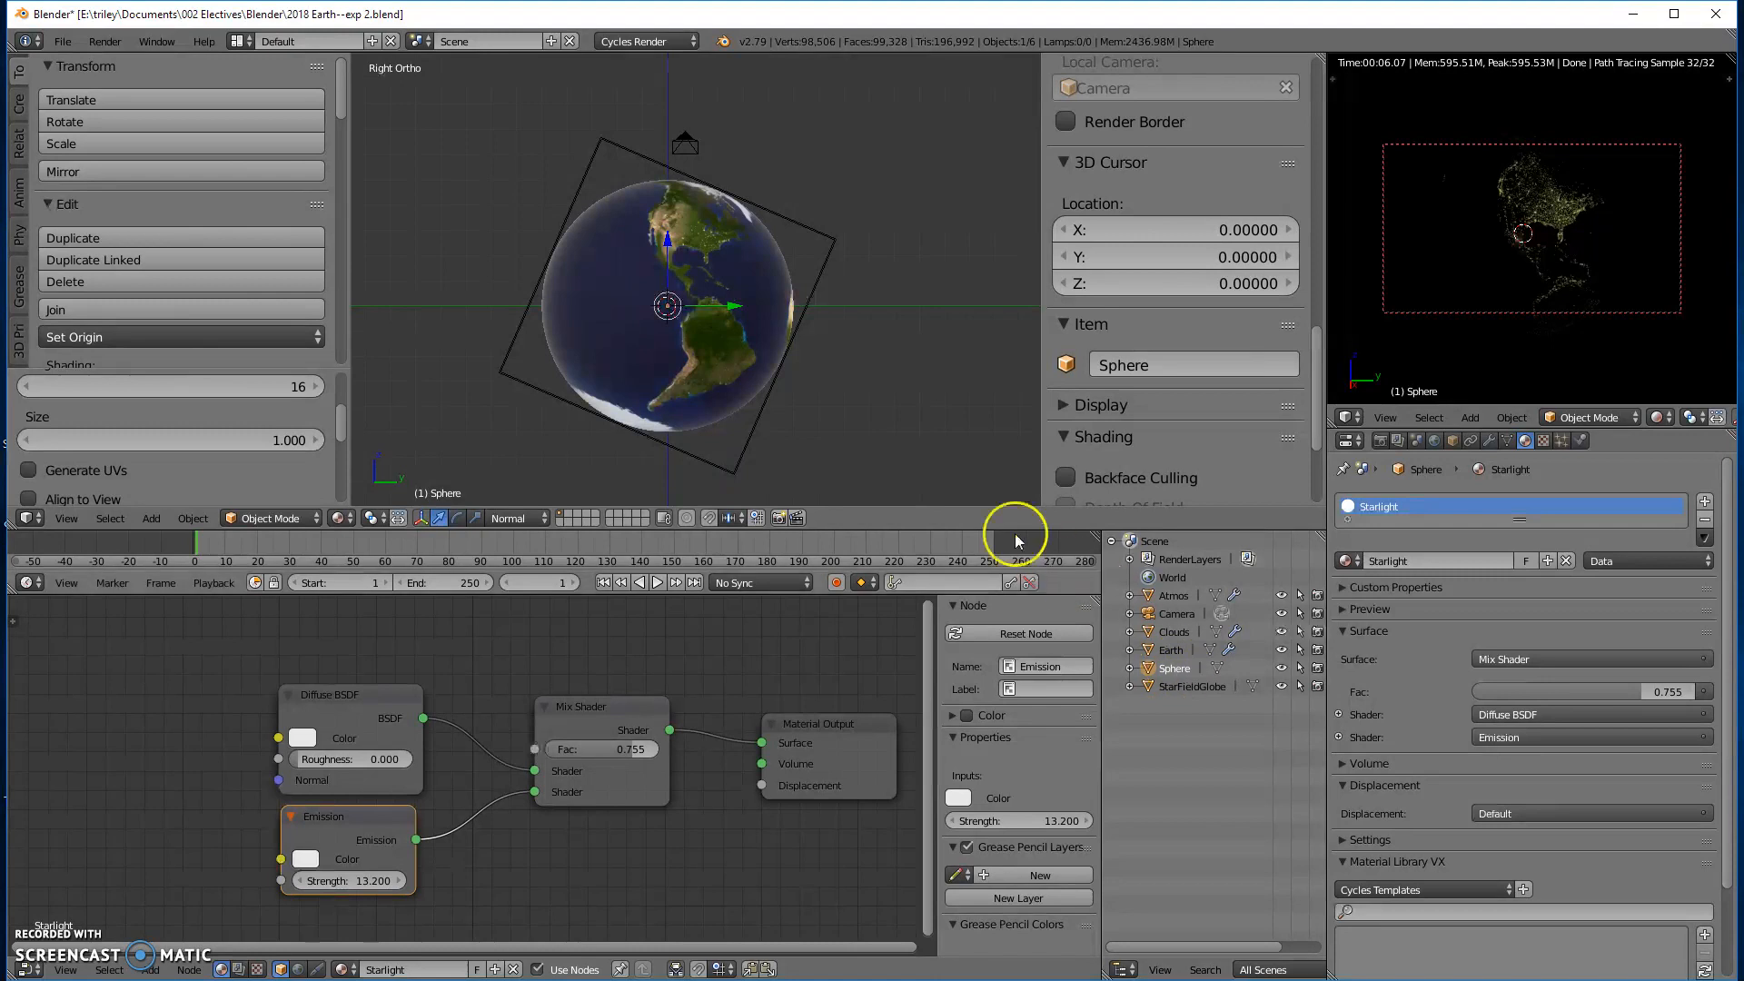
pyautogui.click(1216, 360)
pyautogui.write('star')
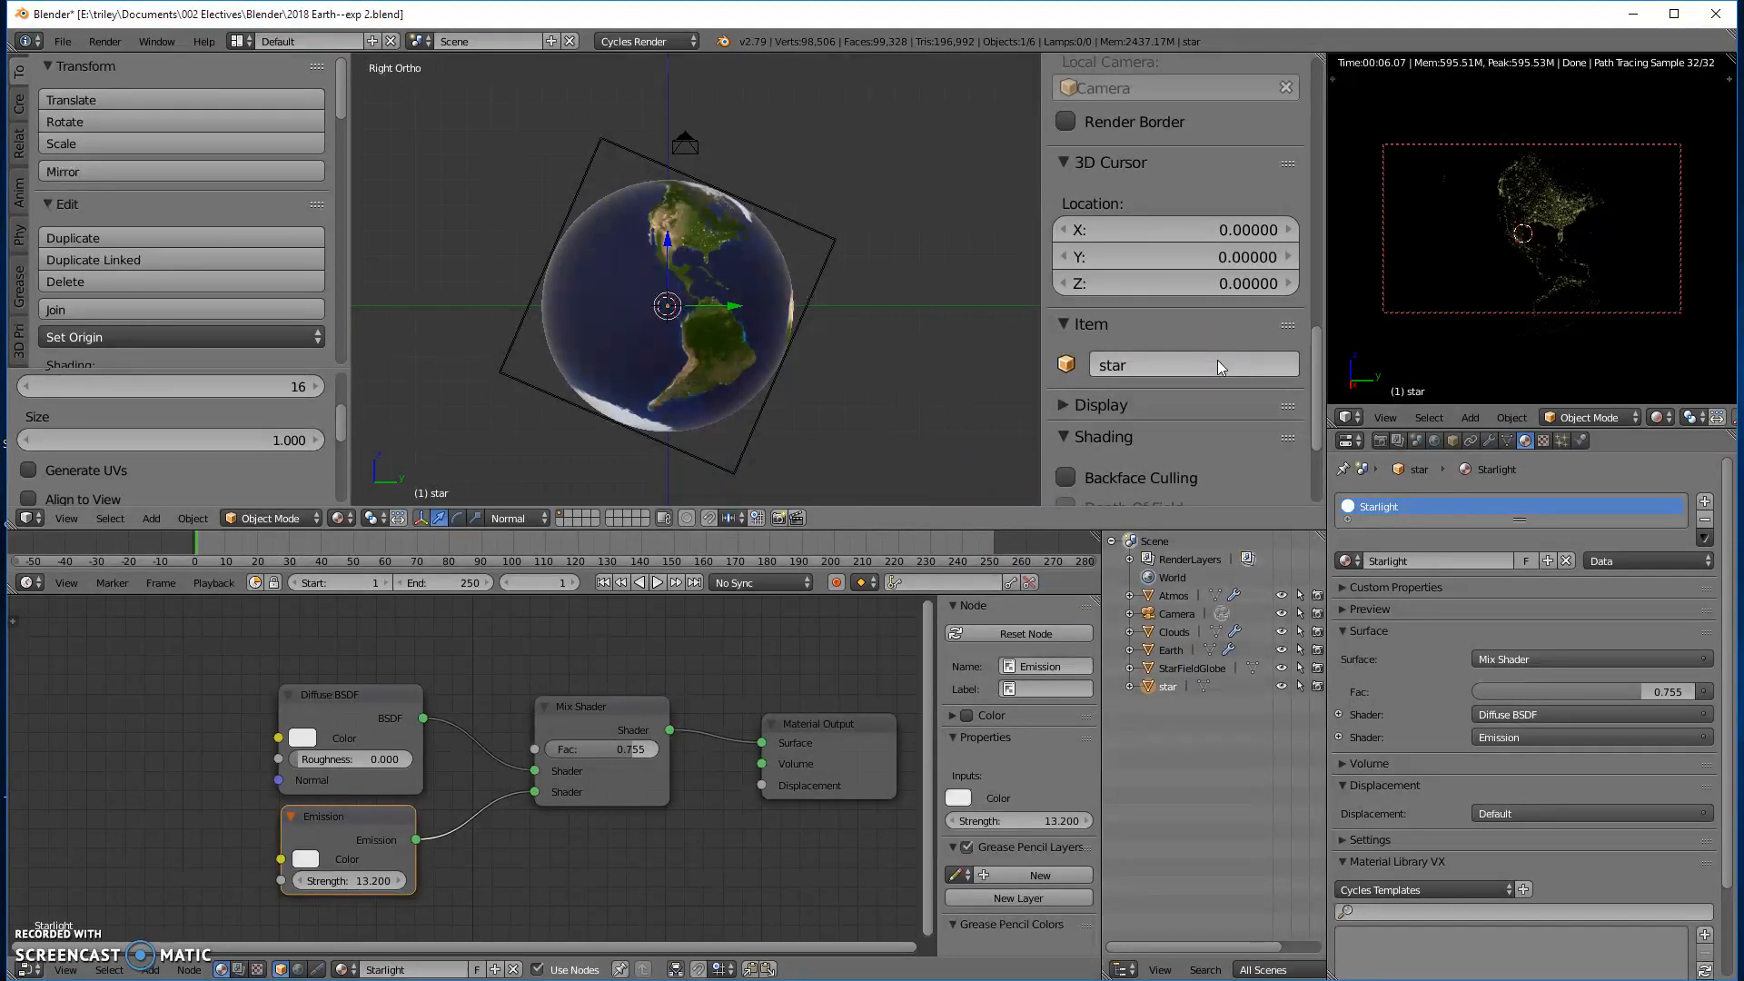
pyautogui.press('Return')
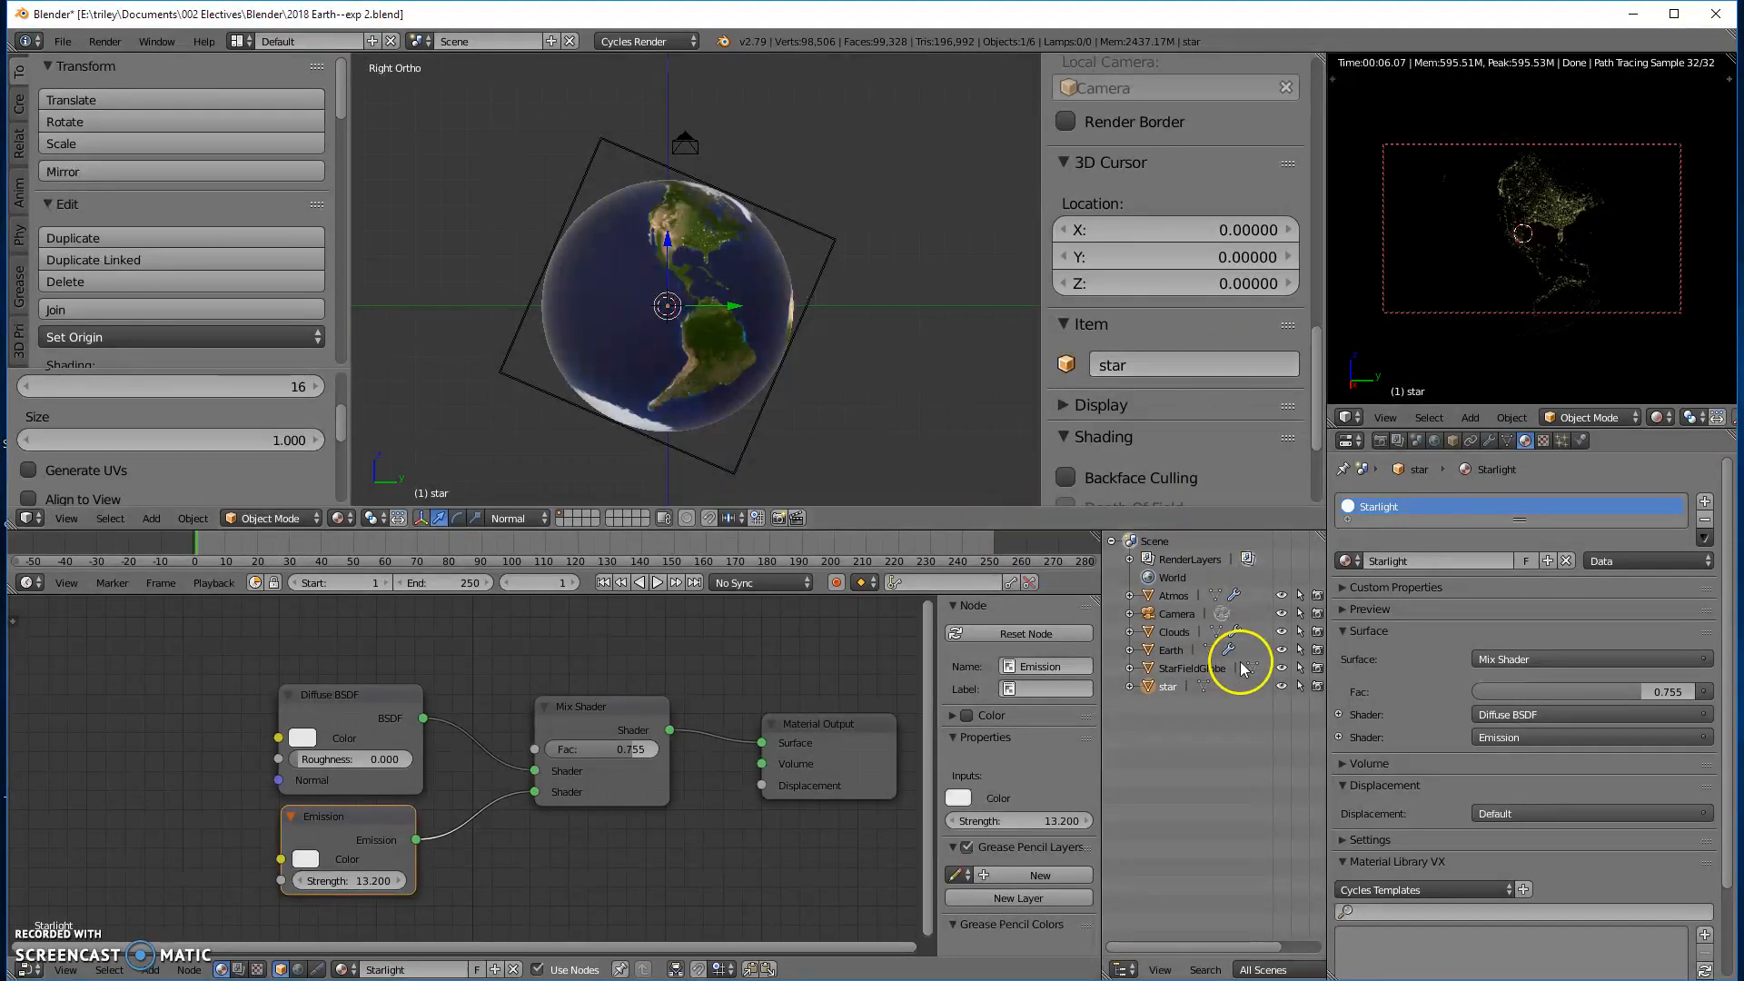
# - Select StarFieldGlobe and set its X, Y and Z scale to 200
pyautogui.click(1181, 669)
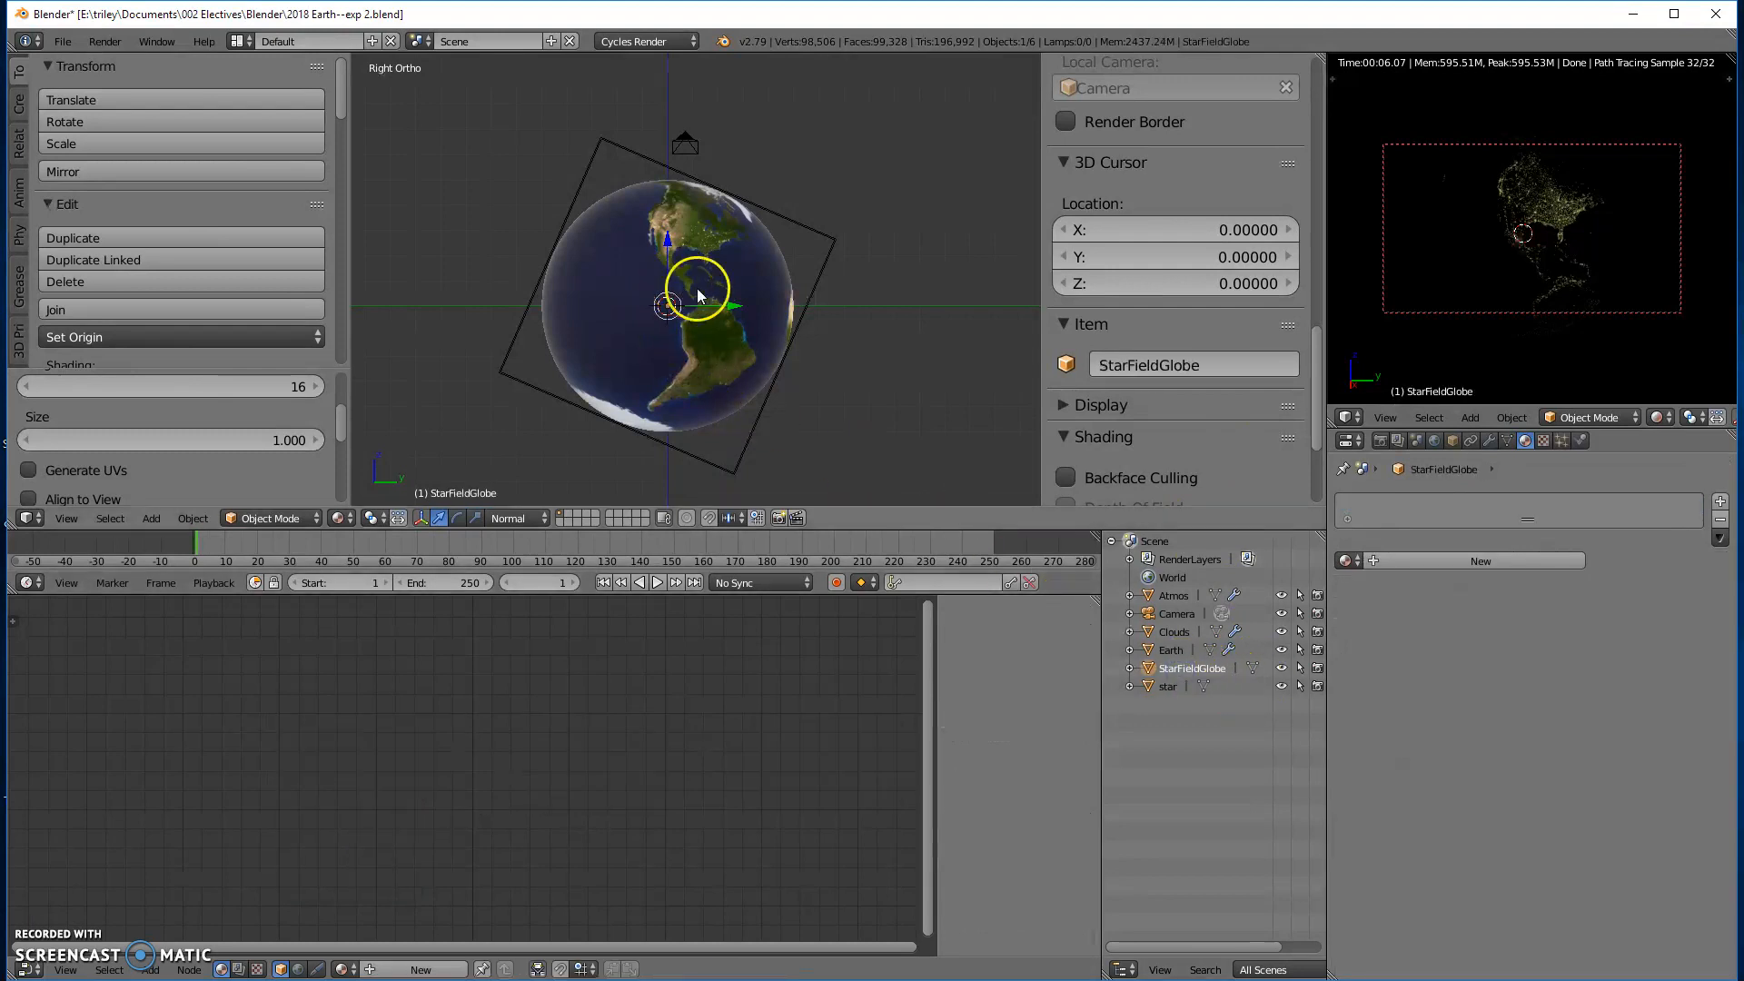
pyautogui.scroll(10, 1180, 345)
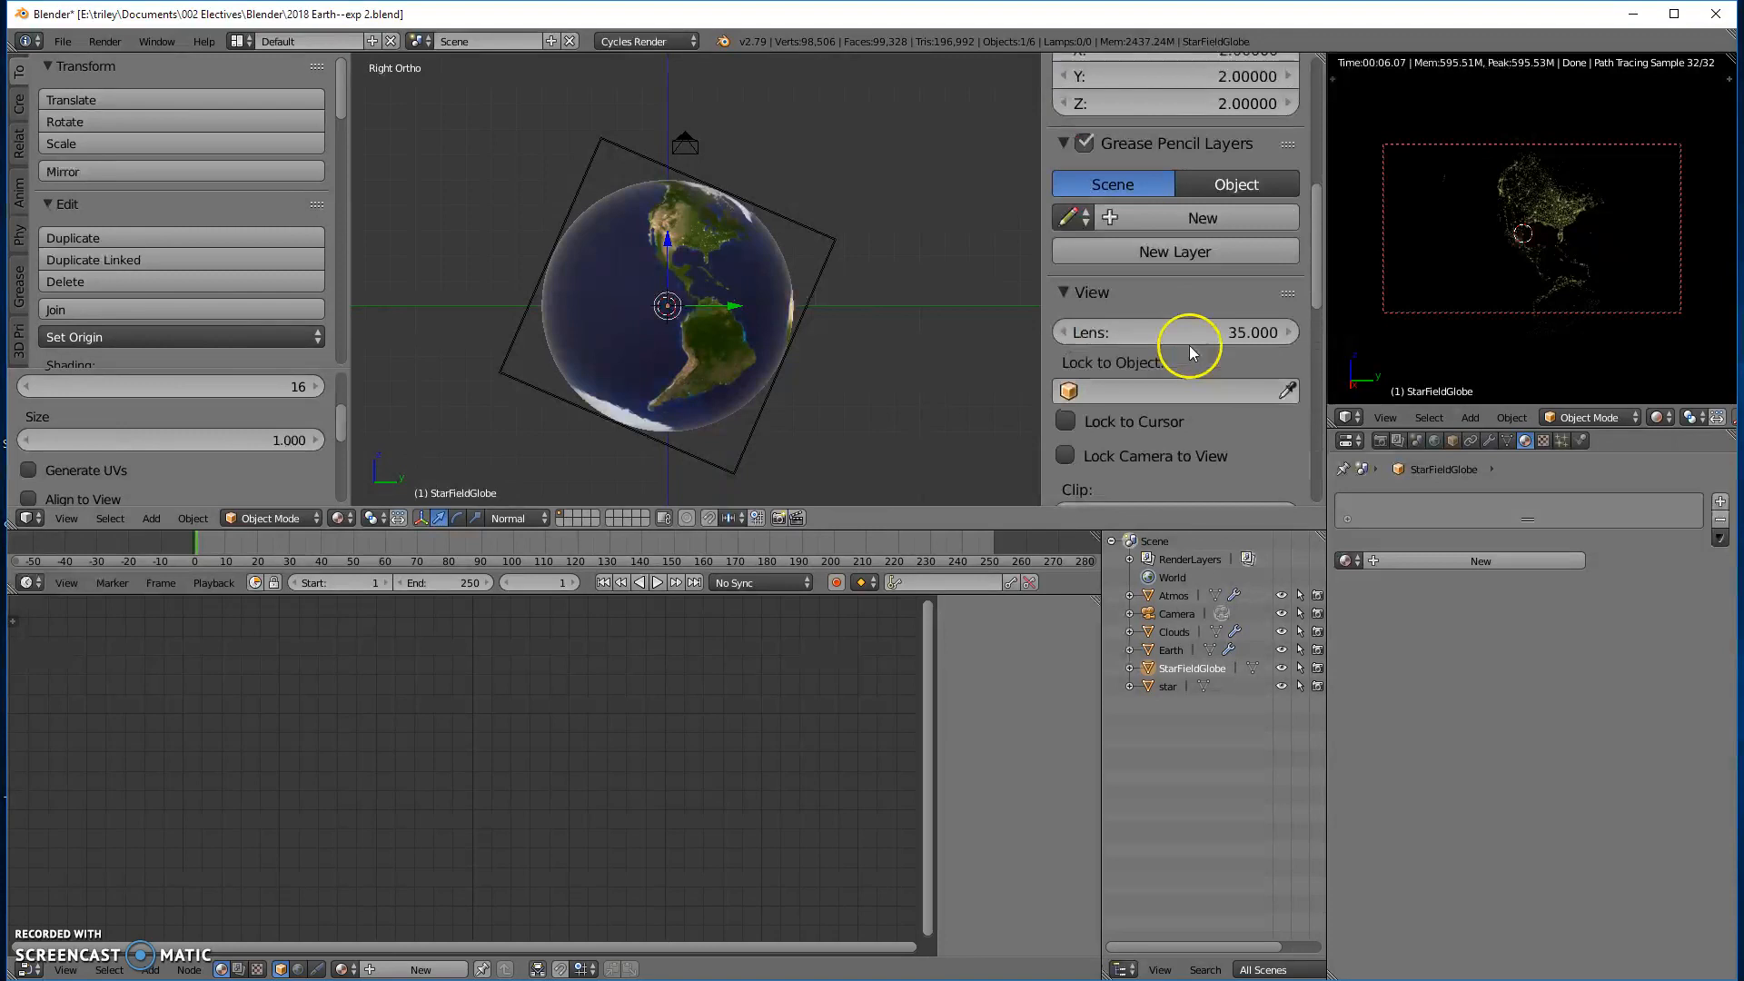
pyautogui.scroll(8, 1189, 346)
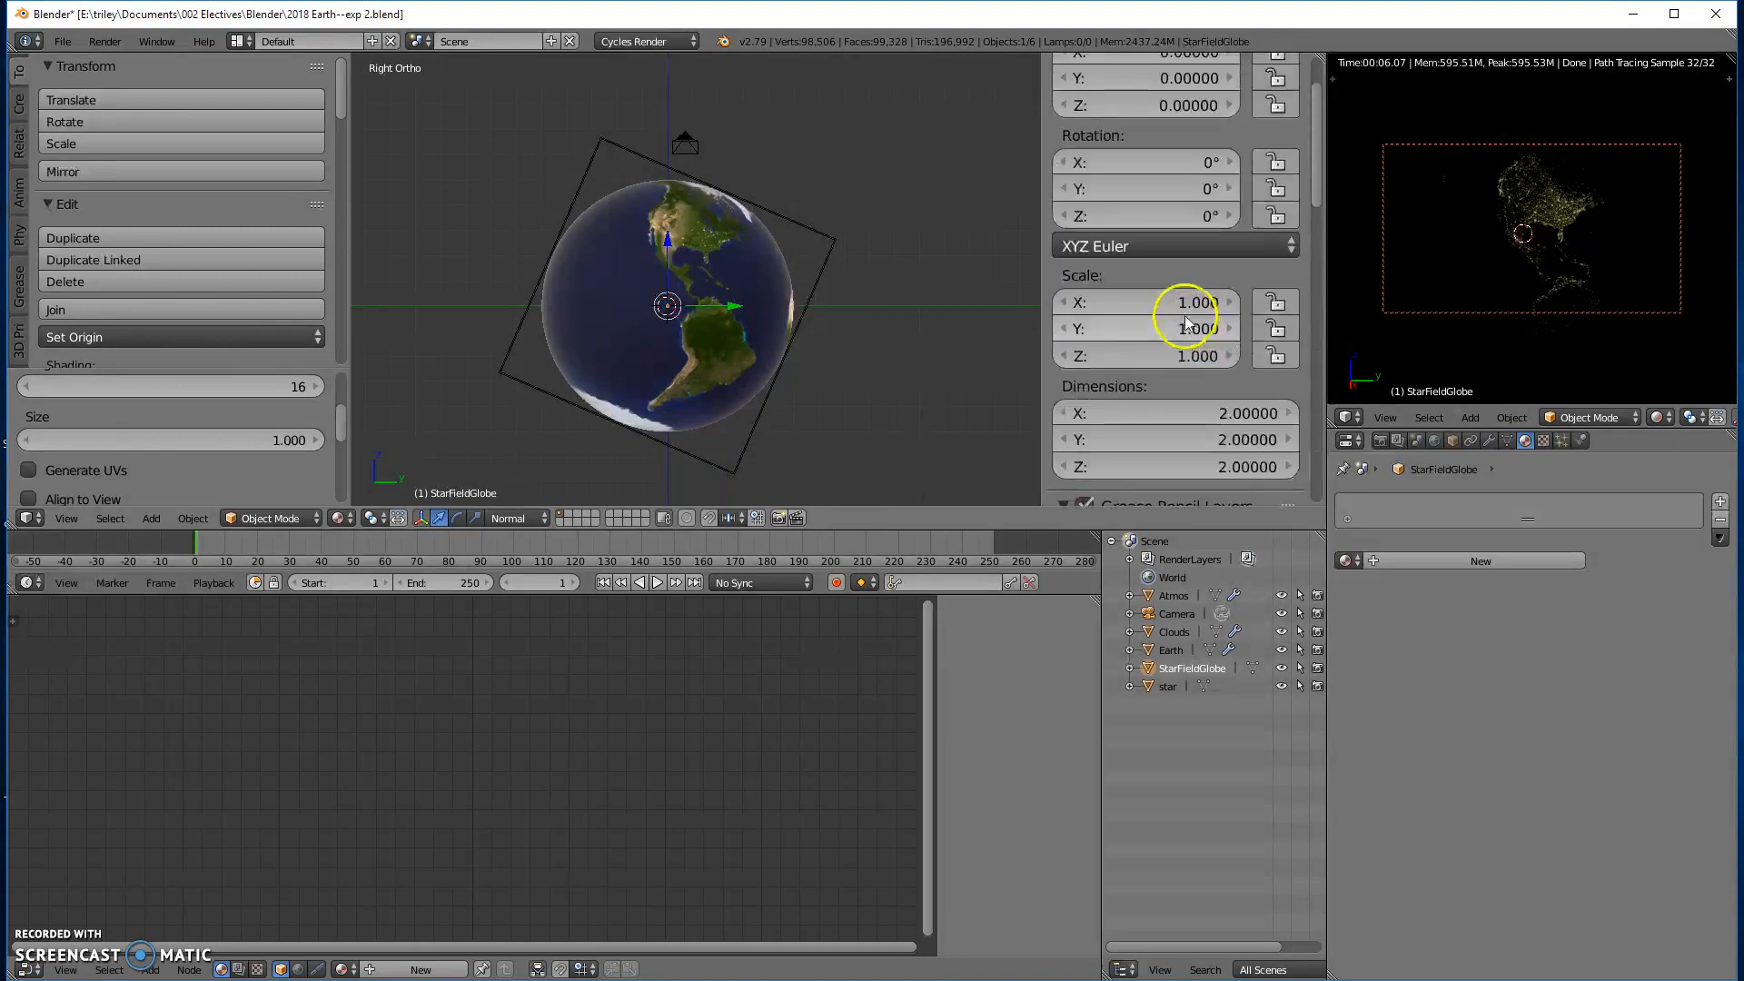
pyautogui.click(1143, 300)
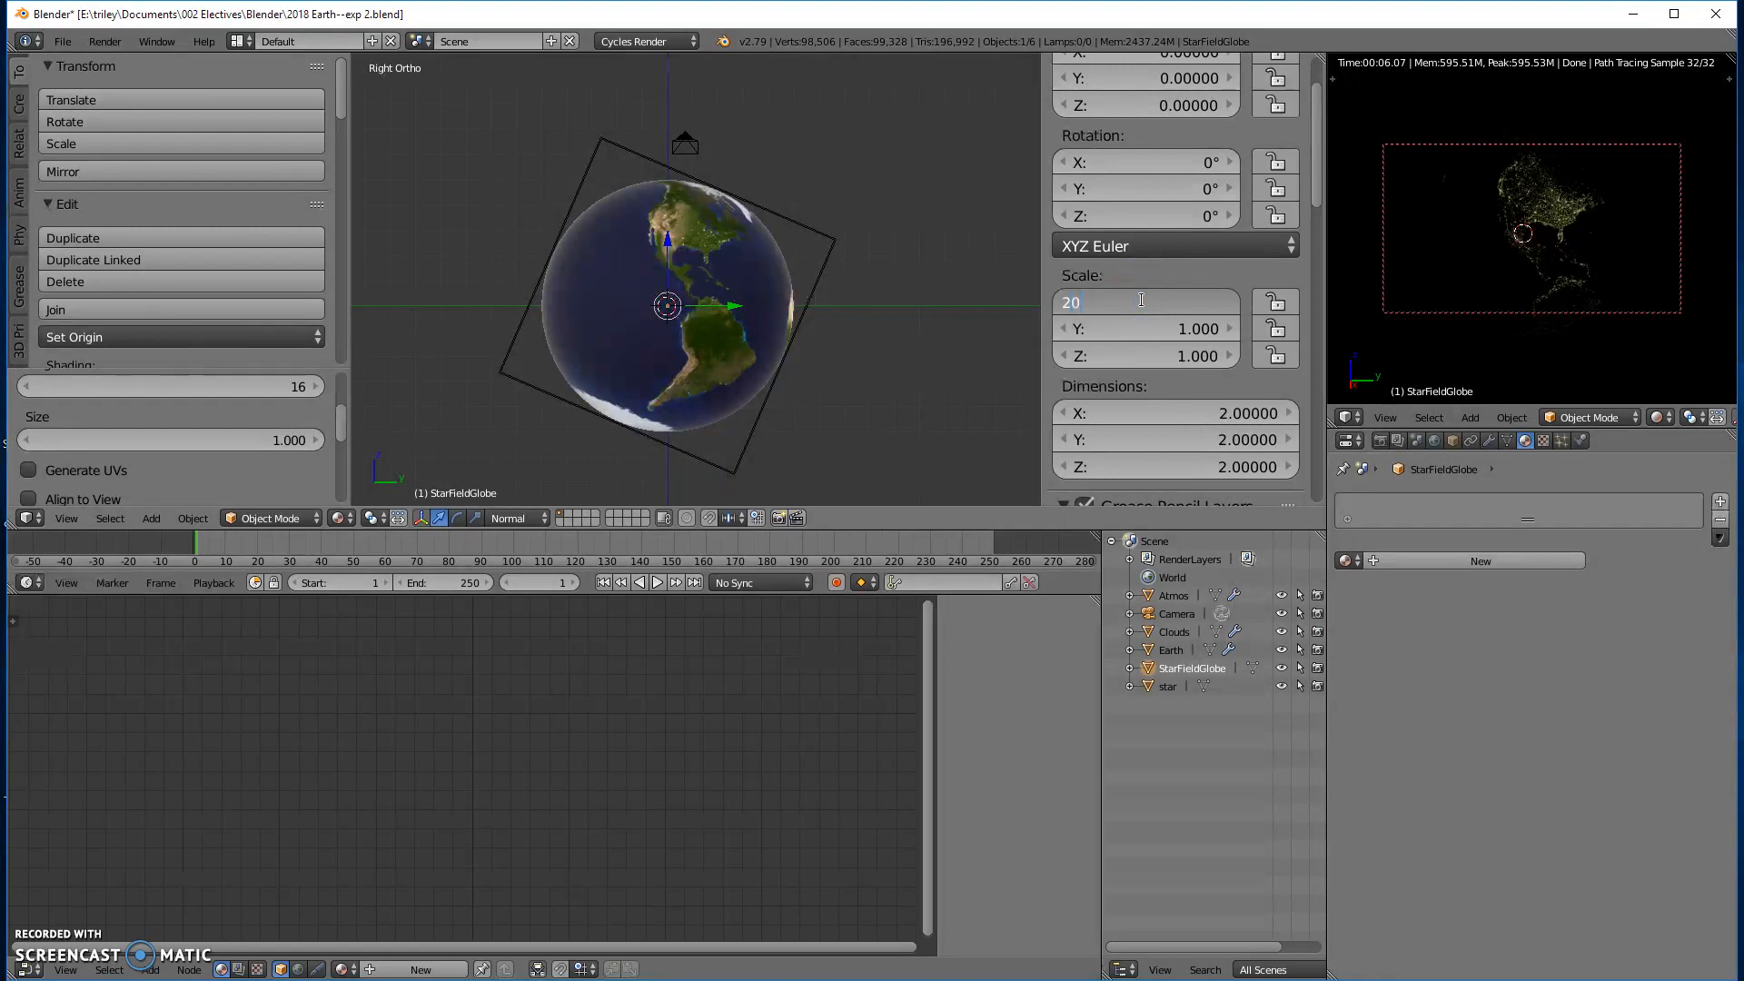
pyautogui.press('Return')
pyautogui.click(1190, 329)
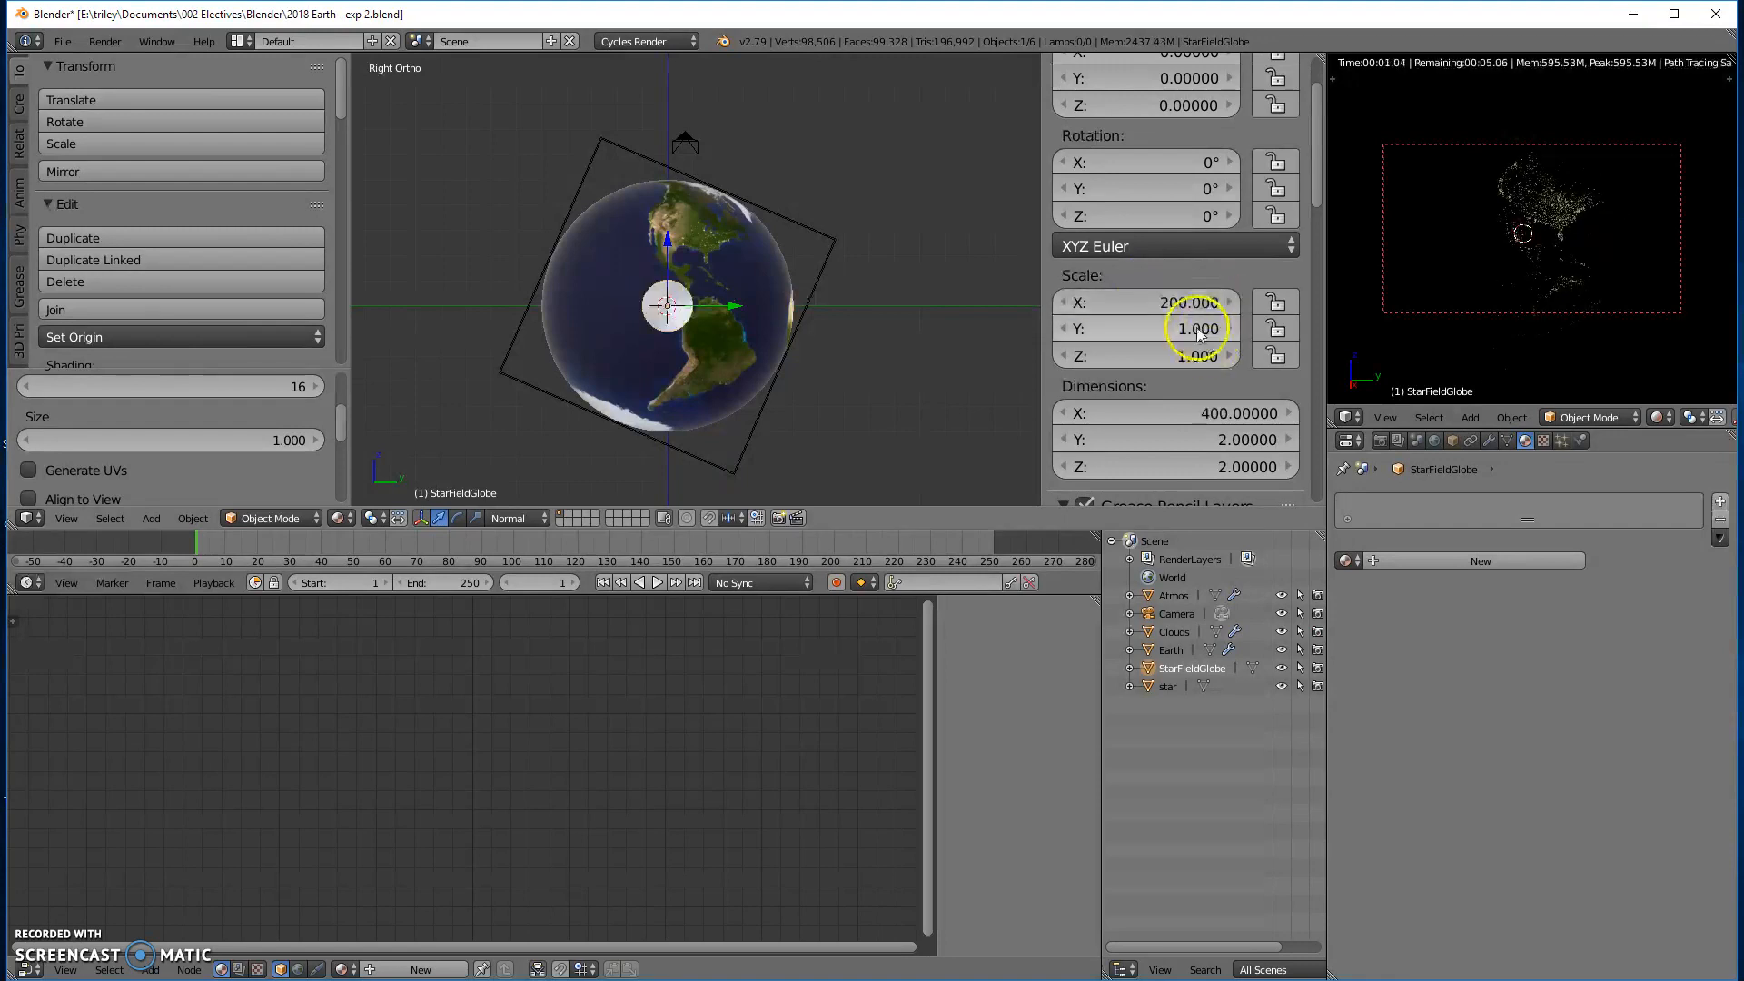
pyautogui.write('200')
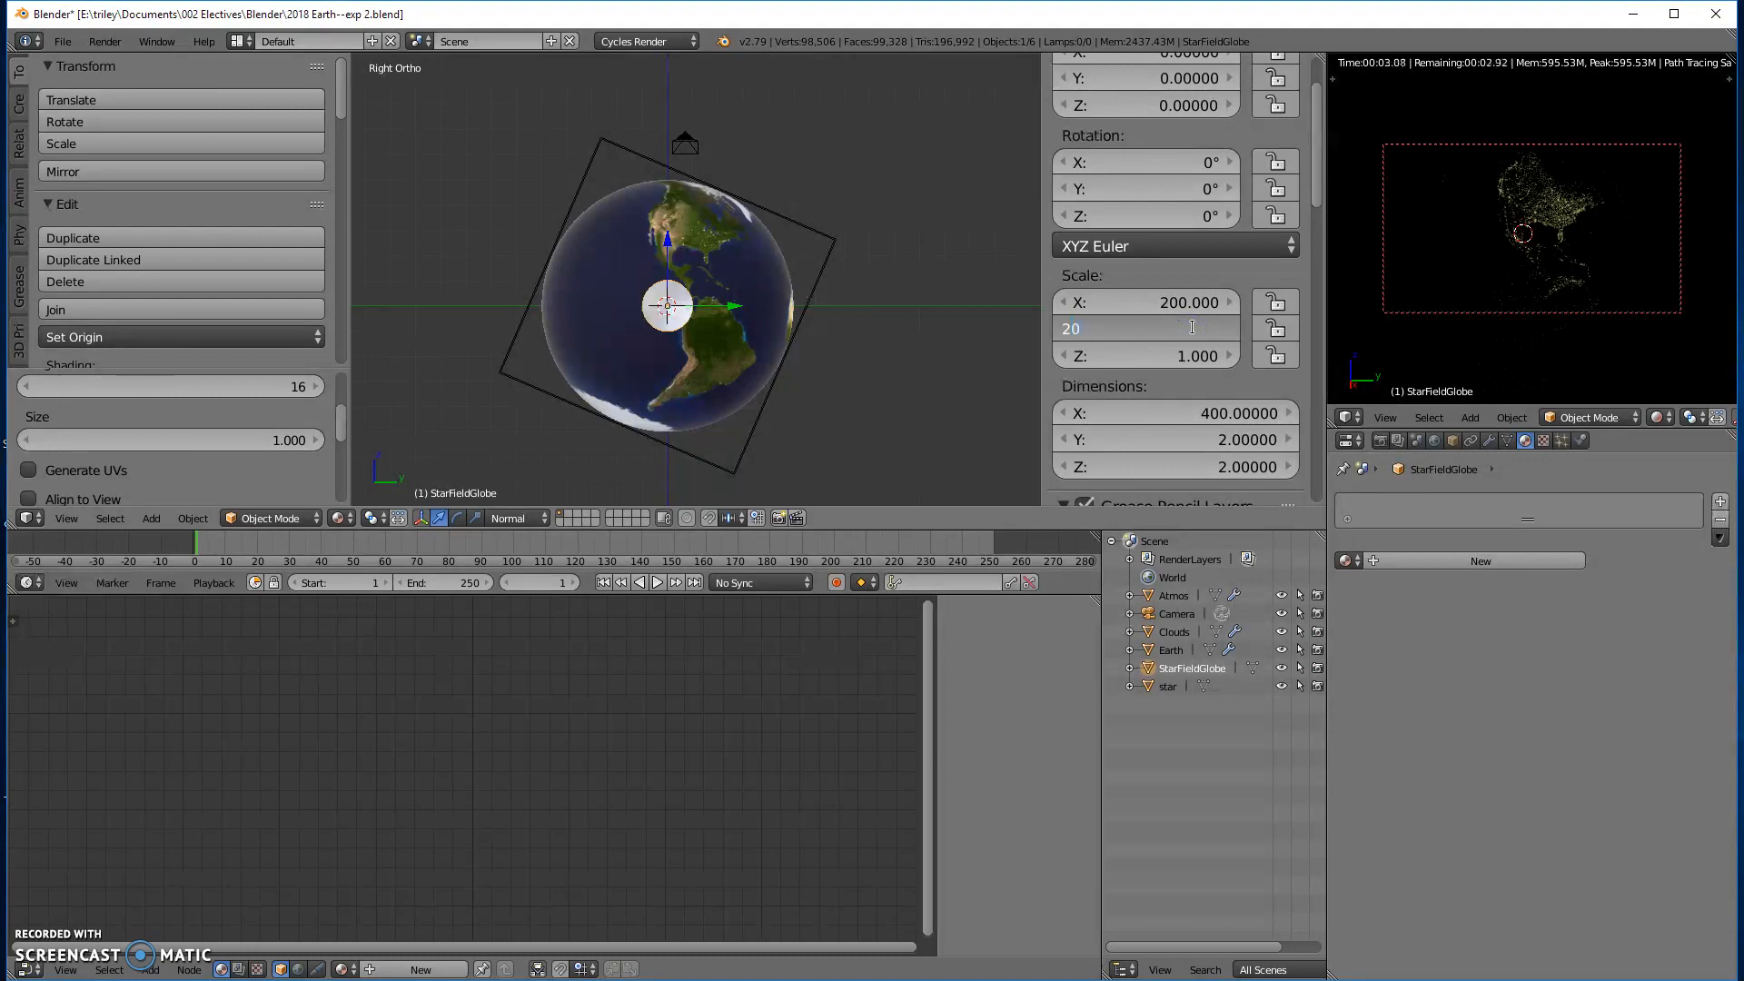
pyautogui.press('Return')
pyautogui.click(1164, 358)
pyautogui.write('200')
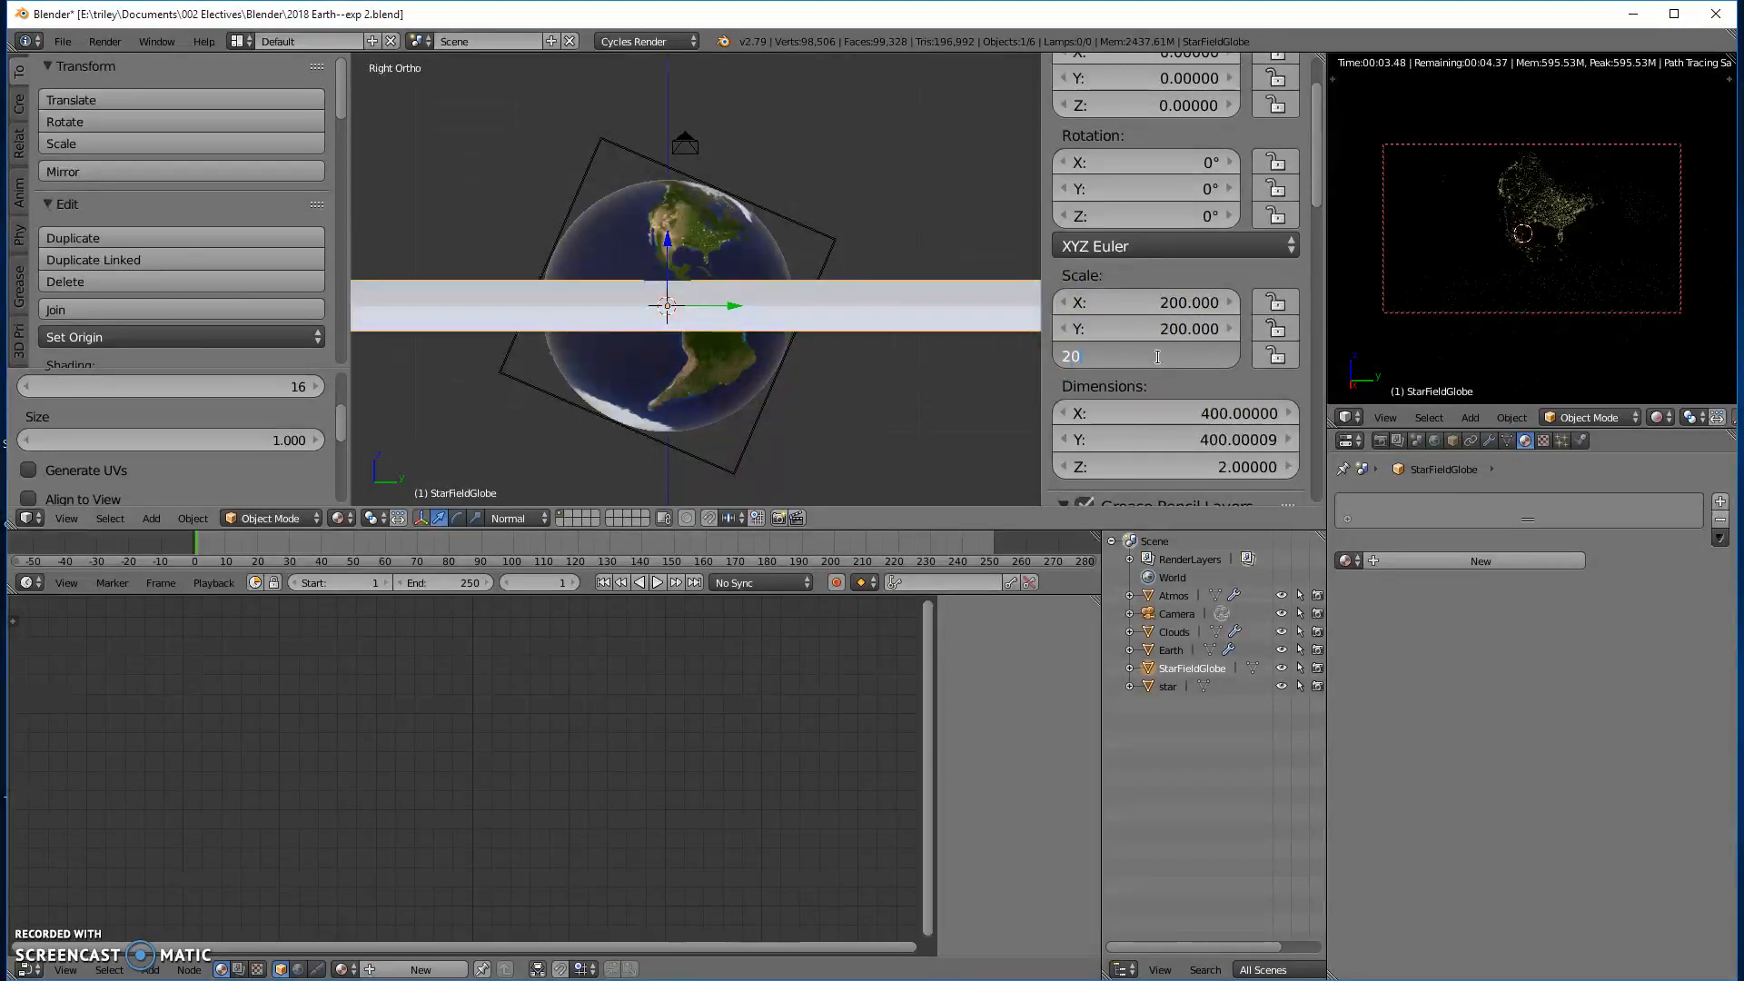
pyautogui.press('Return')
pyautogui.click(1239, 328)
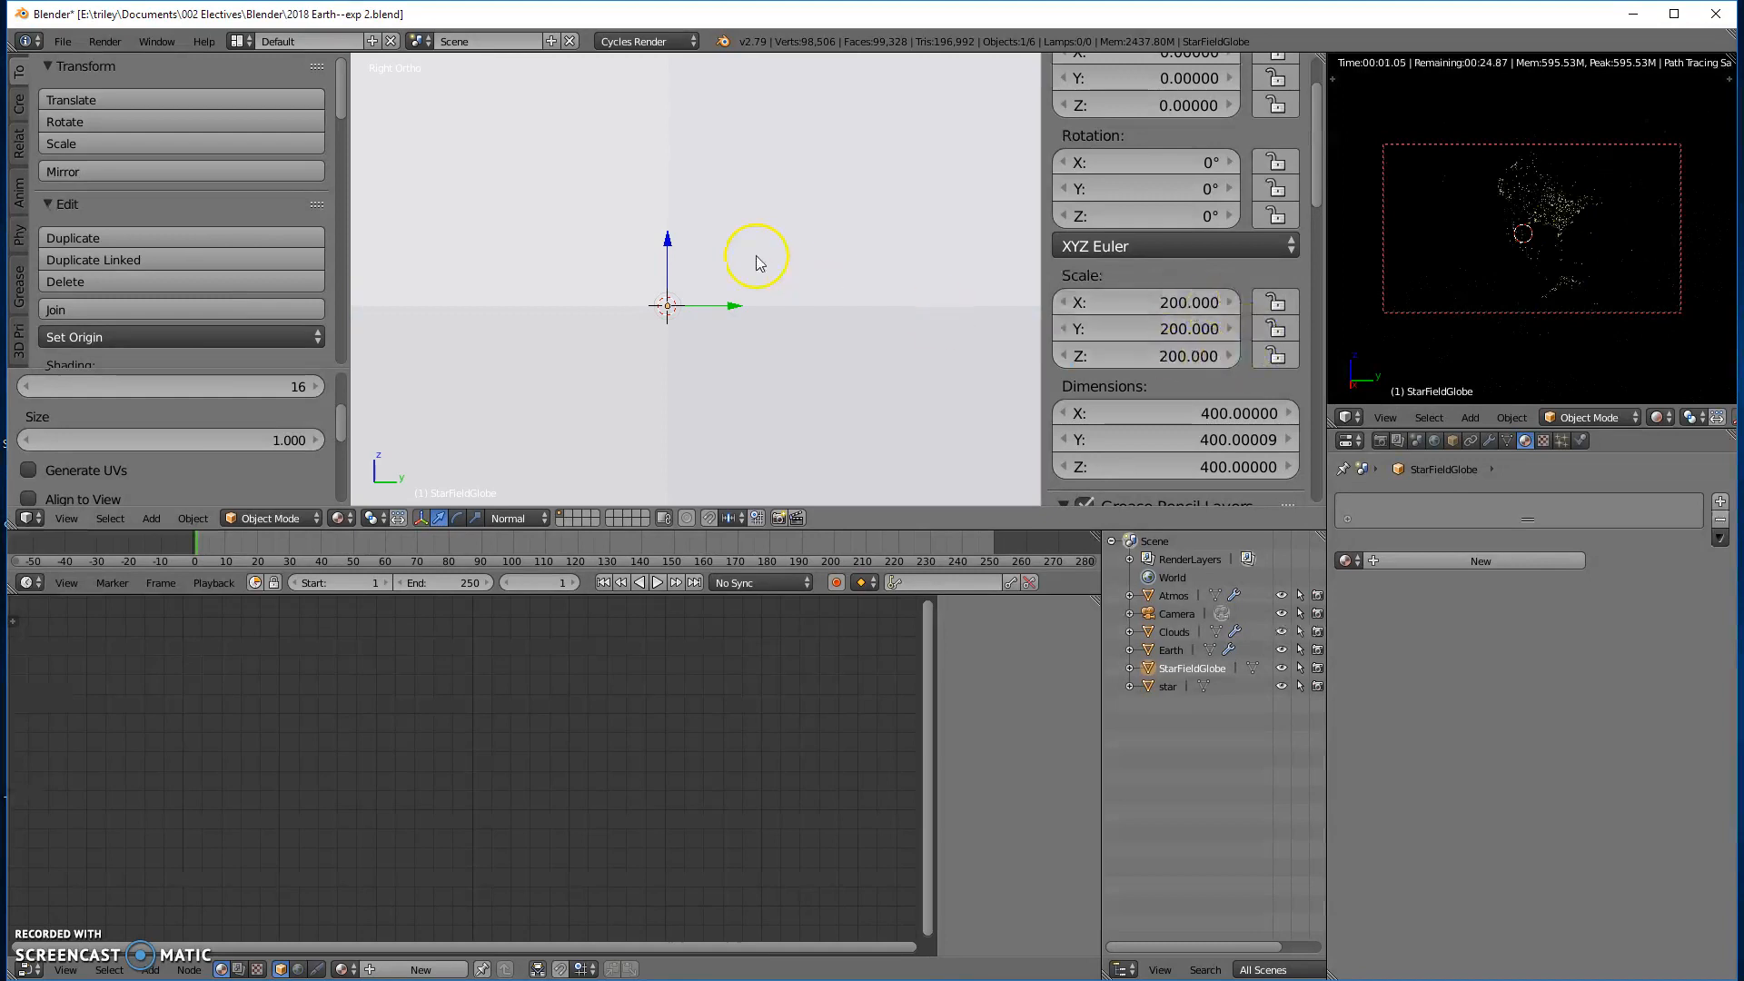
# - Switch the right view to perspective and frame the Earth from inside the StarFieldGlobe
pyautogui.scroll(-6, 766, 285)
pyautogui.scroll(6, 803, 300)
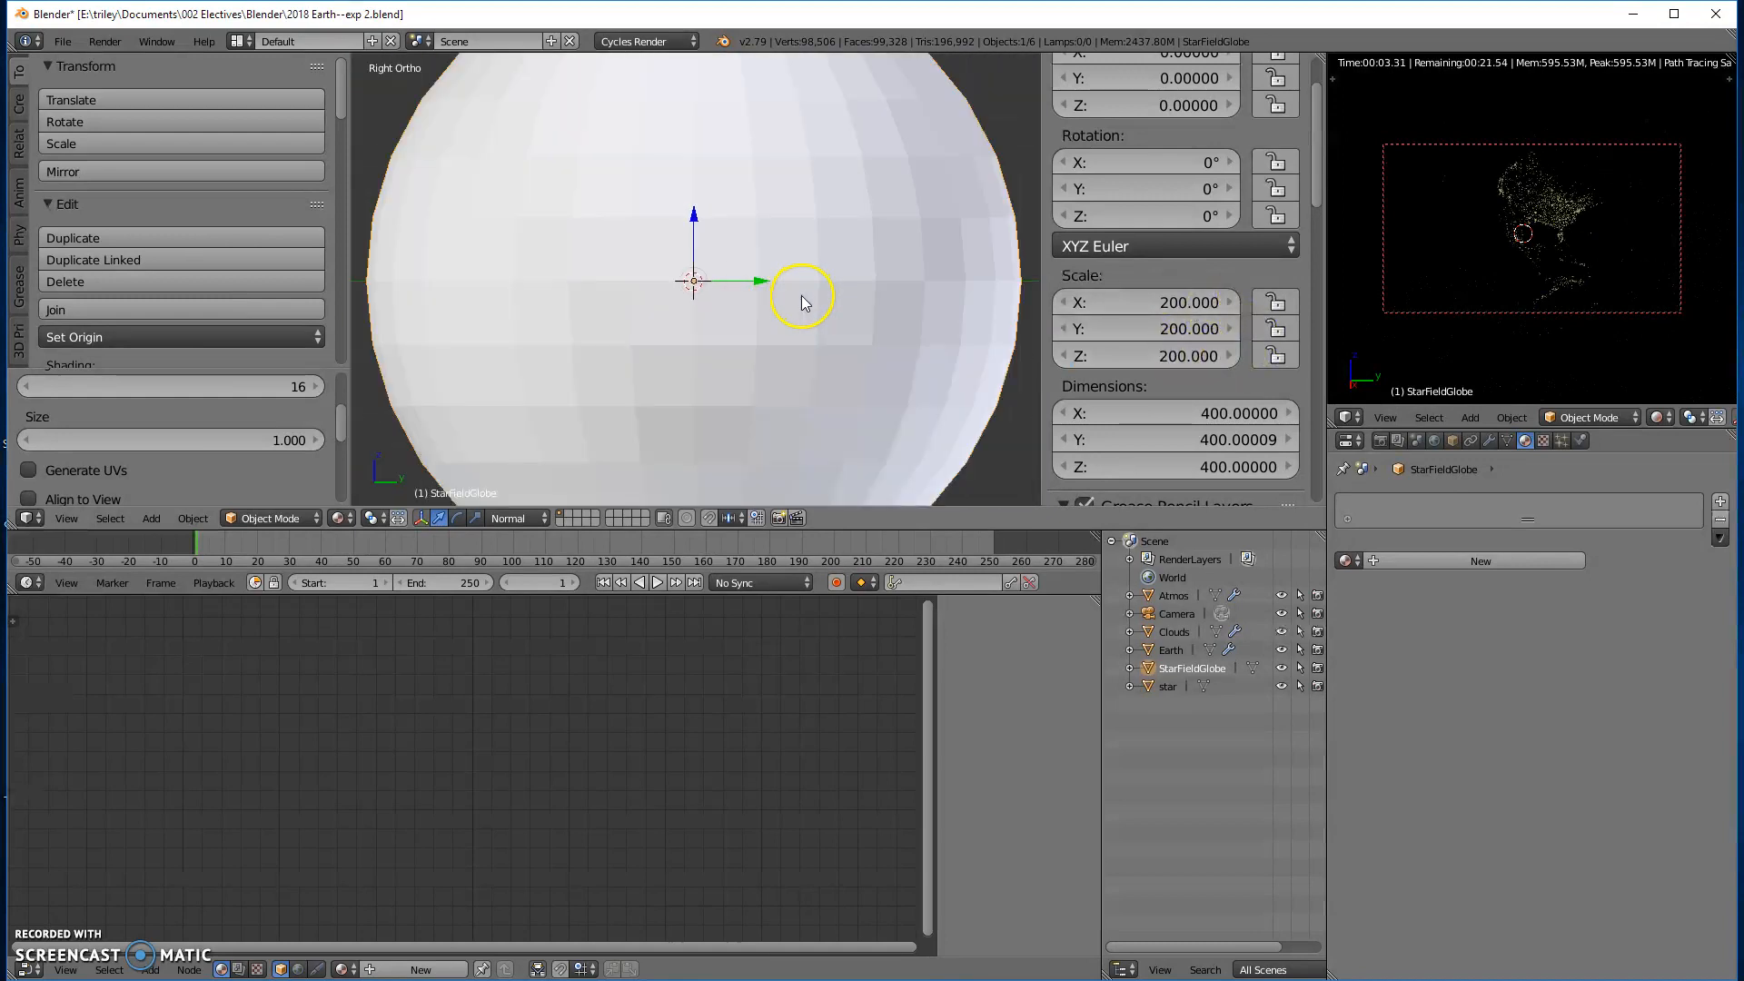
pyautogui.press('KP_5')
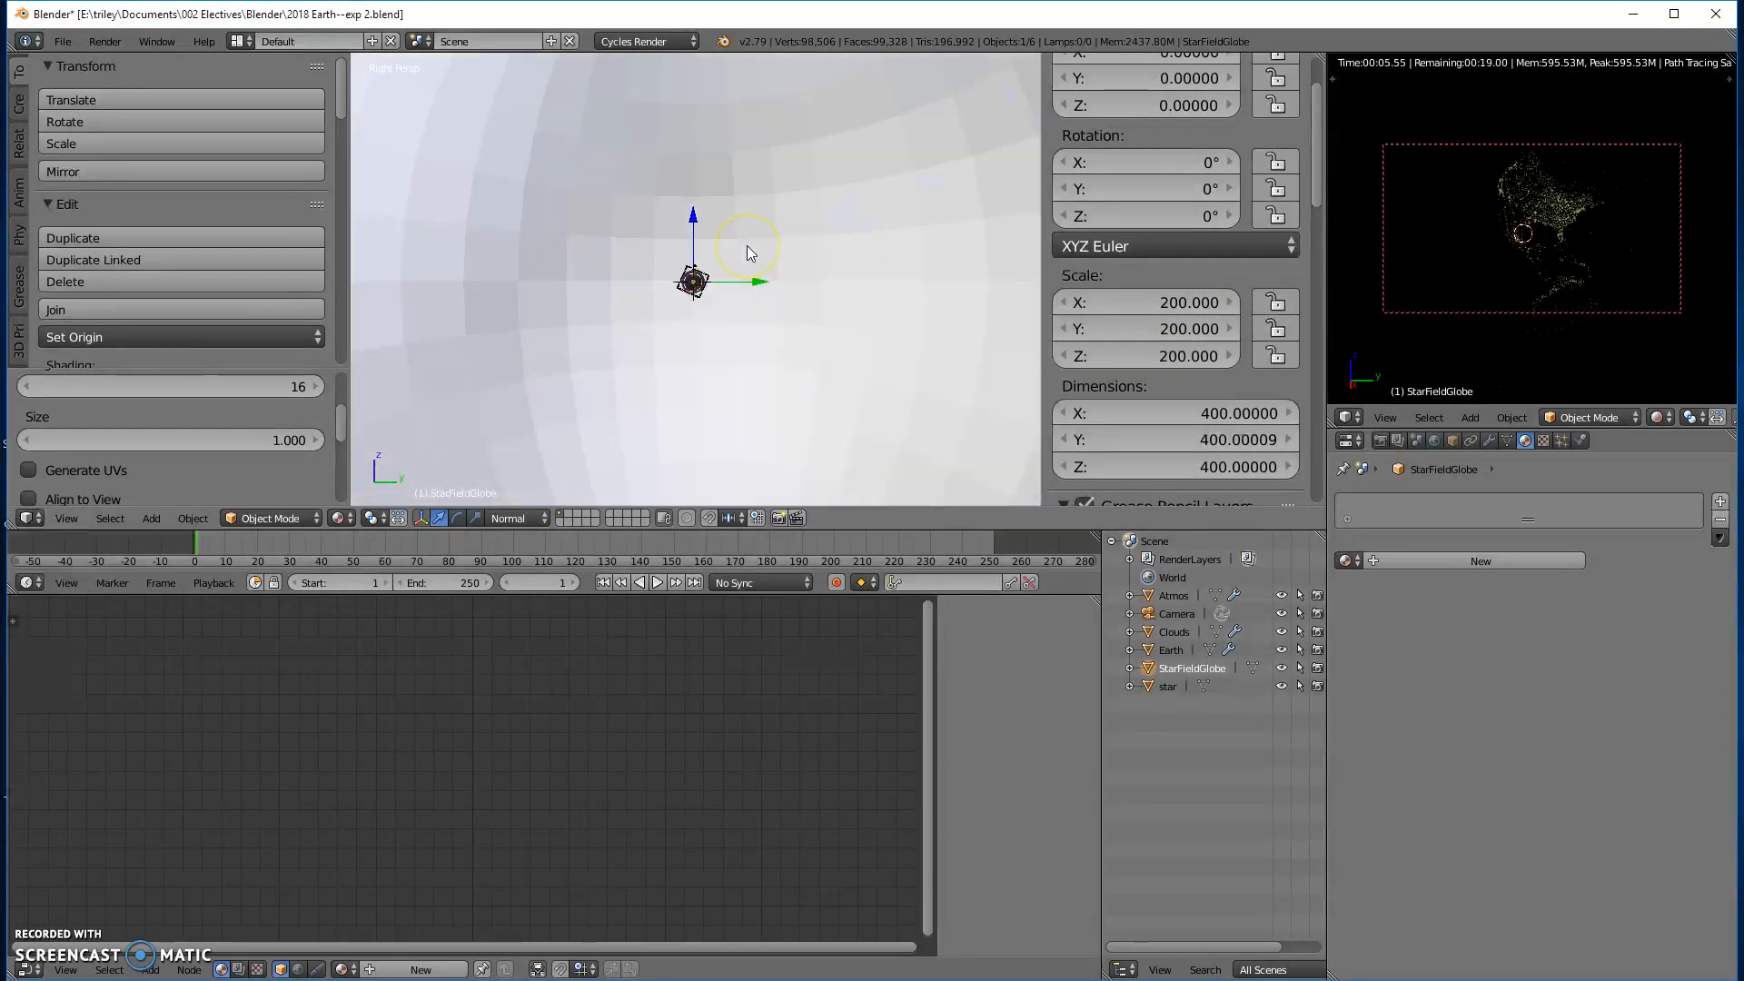
pyautogui.scroll(-7, 721, 295)
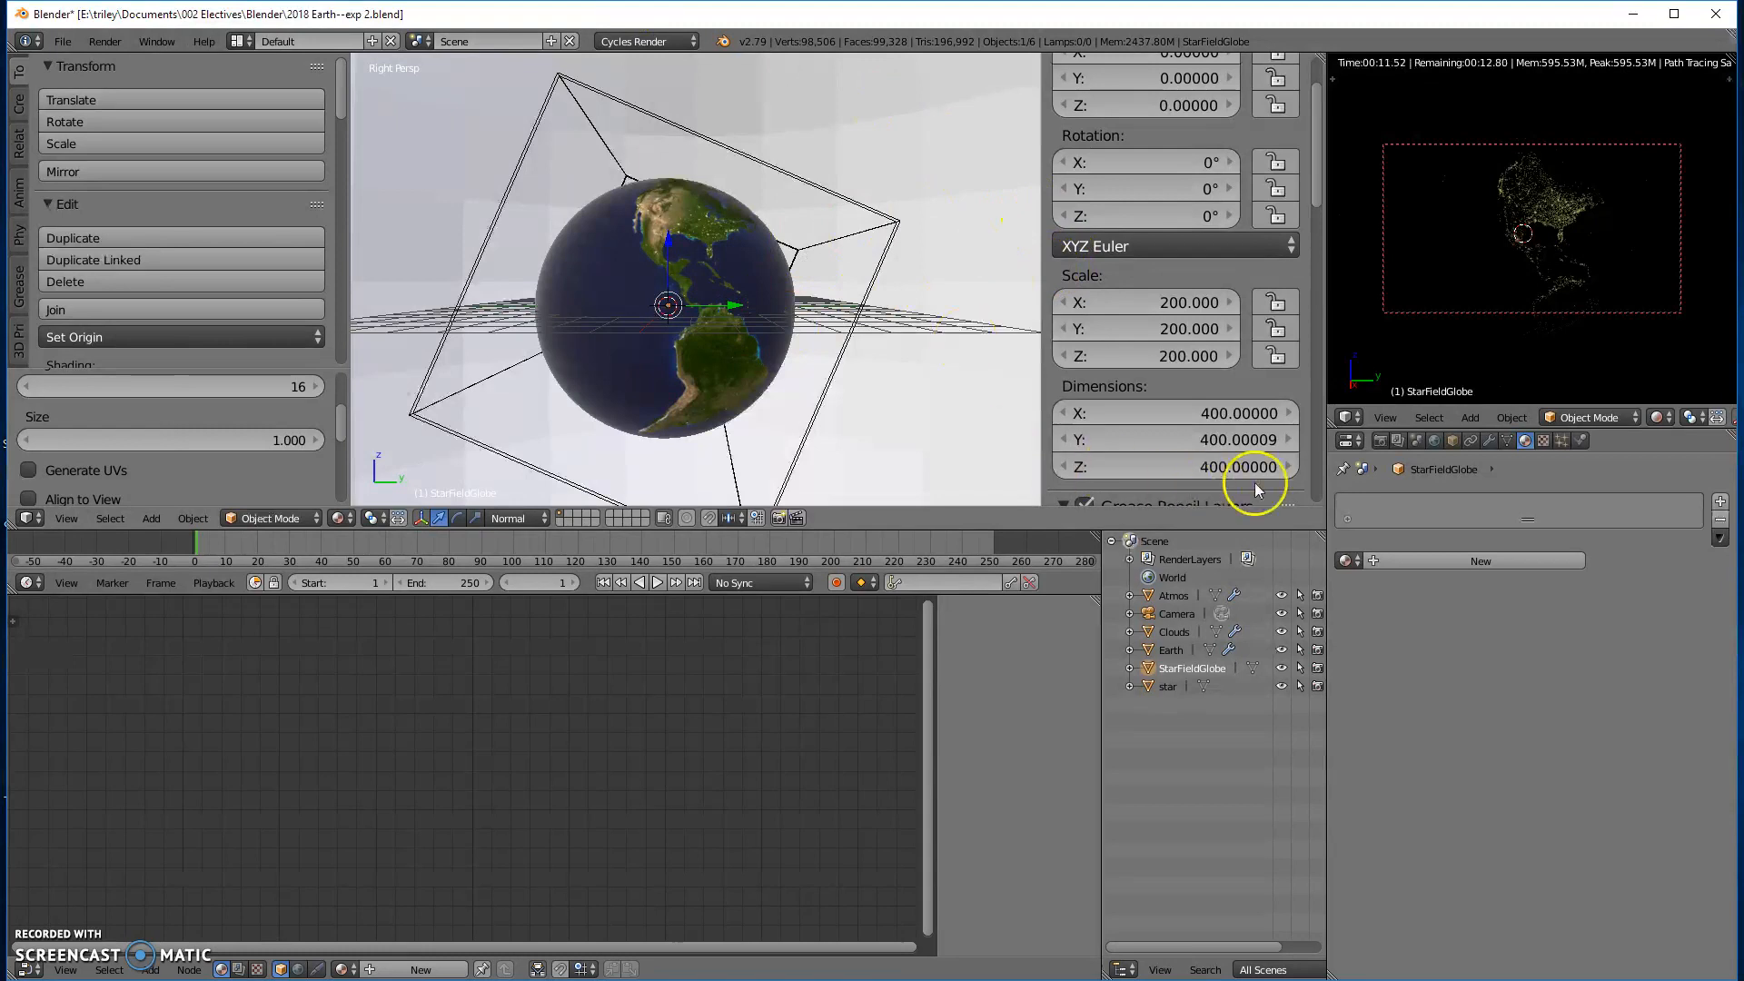
# - Set the StarFieldGlobe's maximum draw type to Wire in its object display settings
pyautogui.click(1452, 440)
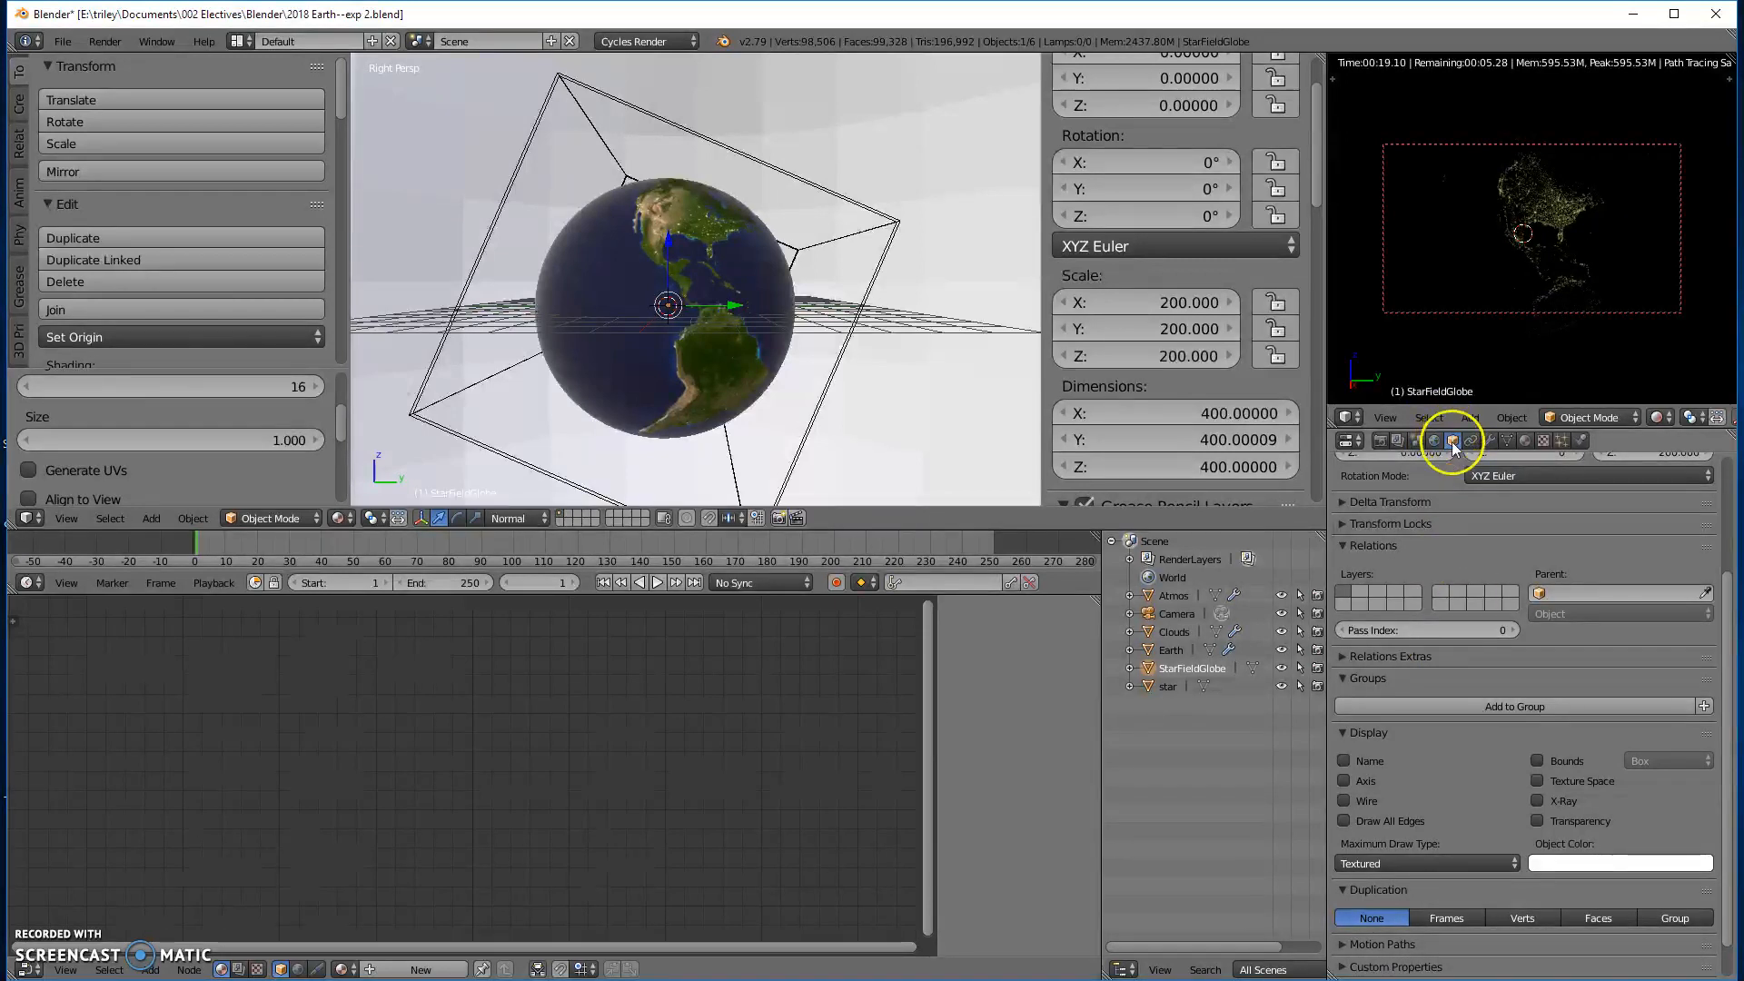
pyautogui.scroll(-1, 1589, 734)
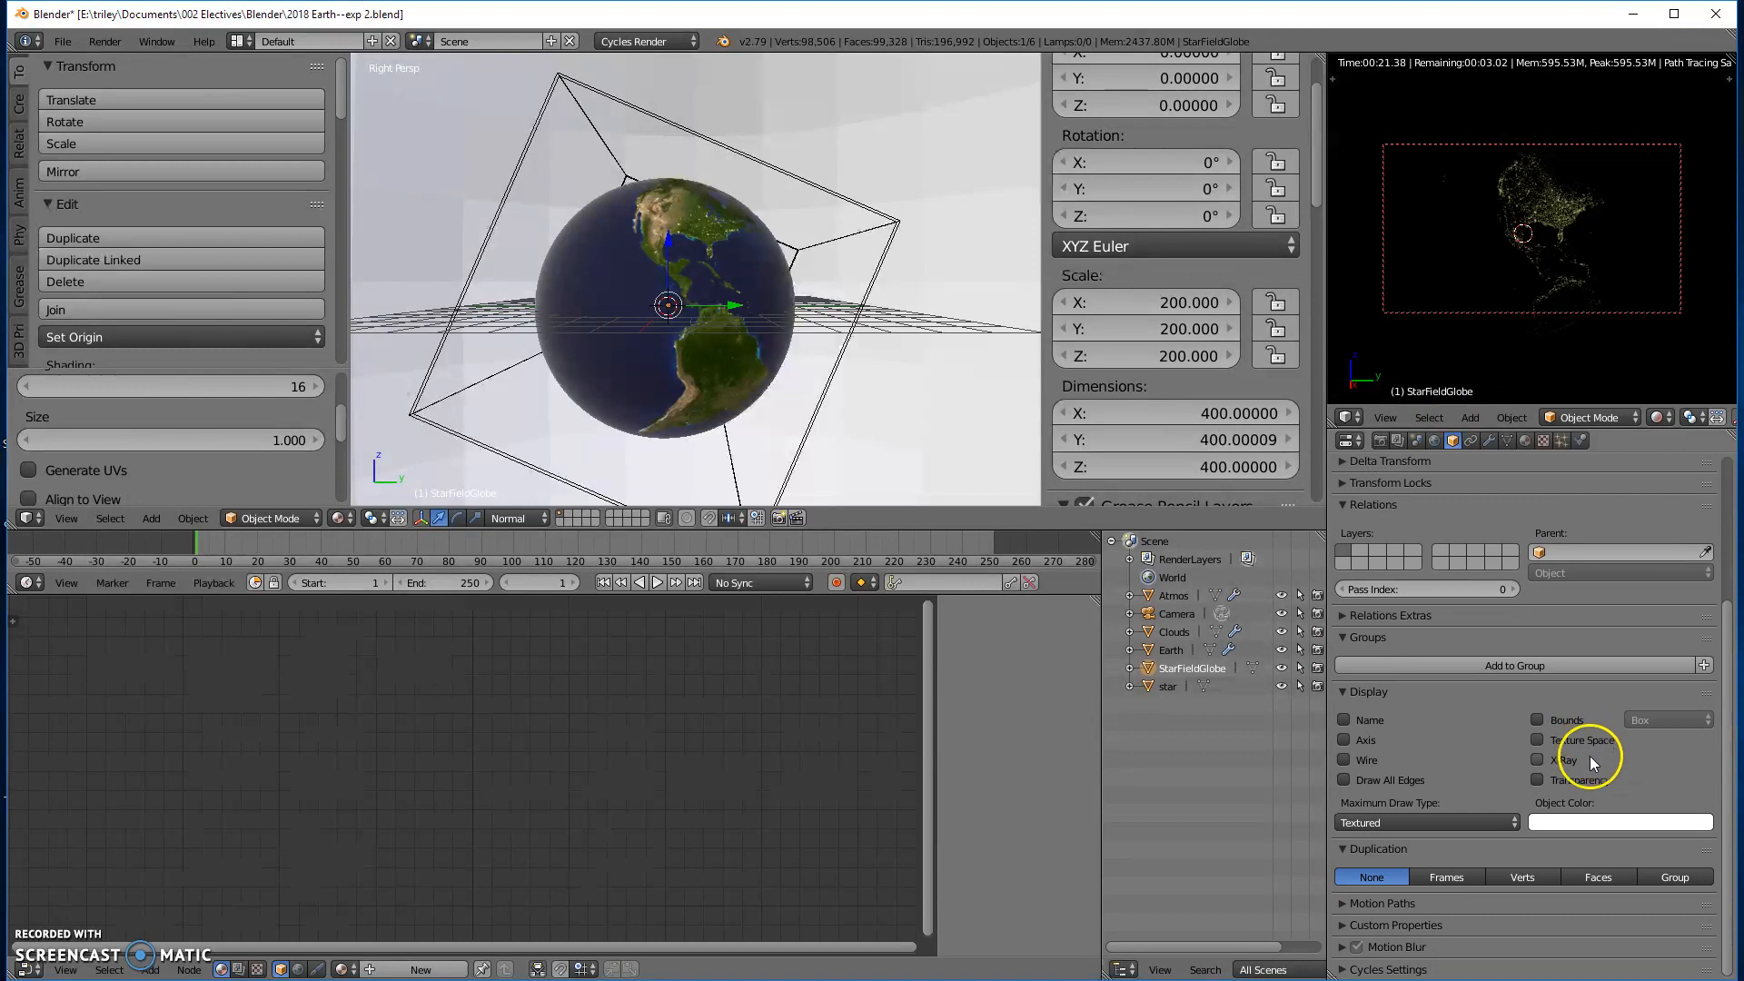
pyautogui.click(1394, 822)
pyautogui.click(1373, 778)
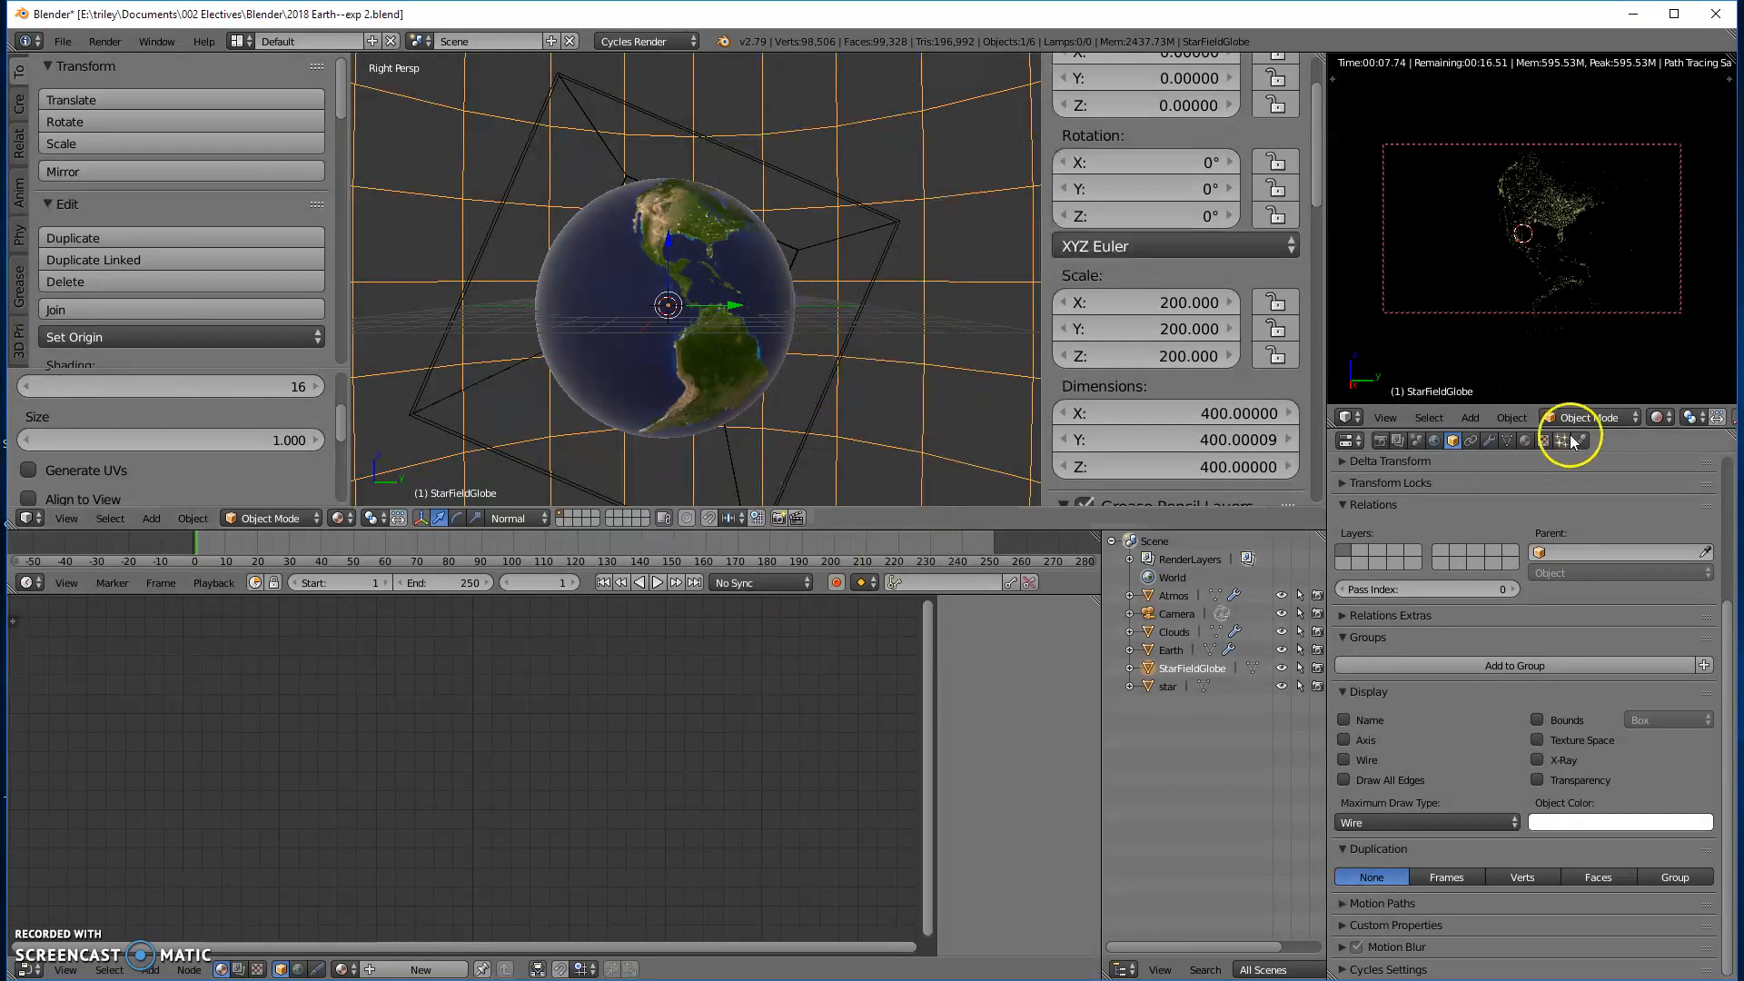
# - Create a new material on the StarFieldGlobe and name it StarFieldTransparent
pyautogui.click(1524, 440)
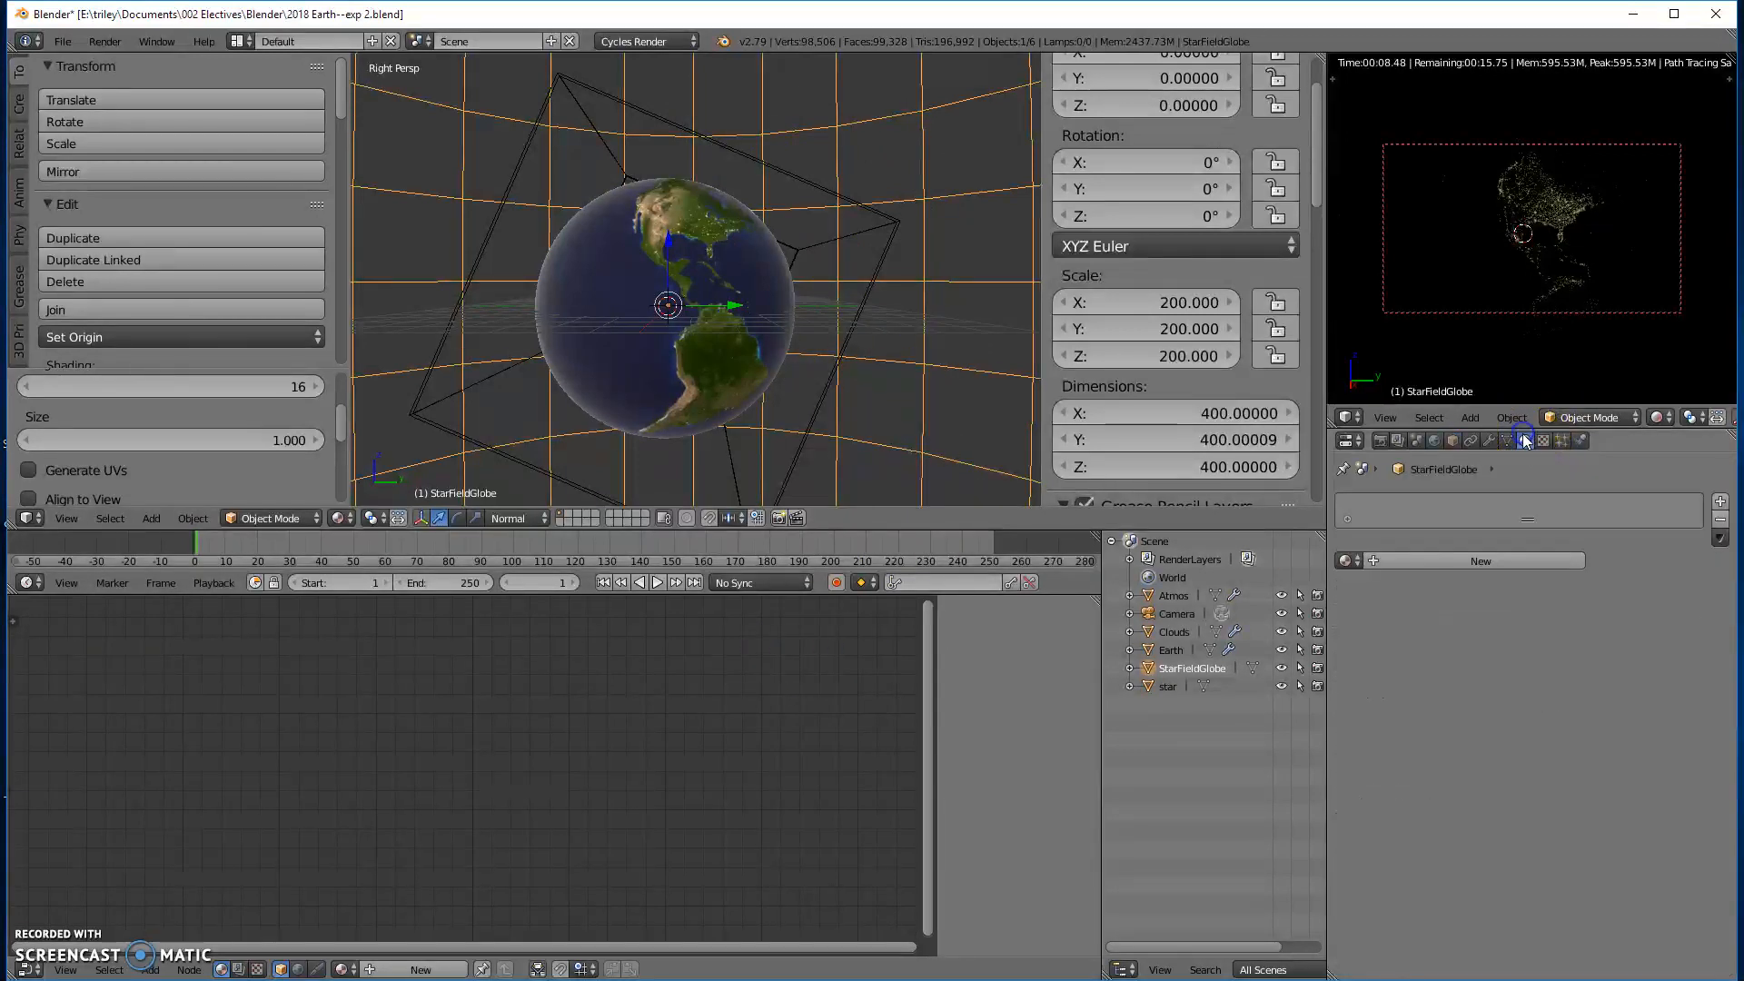
pyautogui.click(1401, 561)
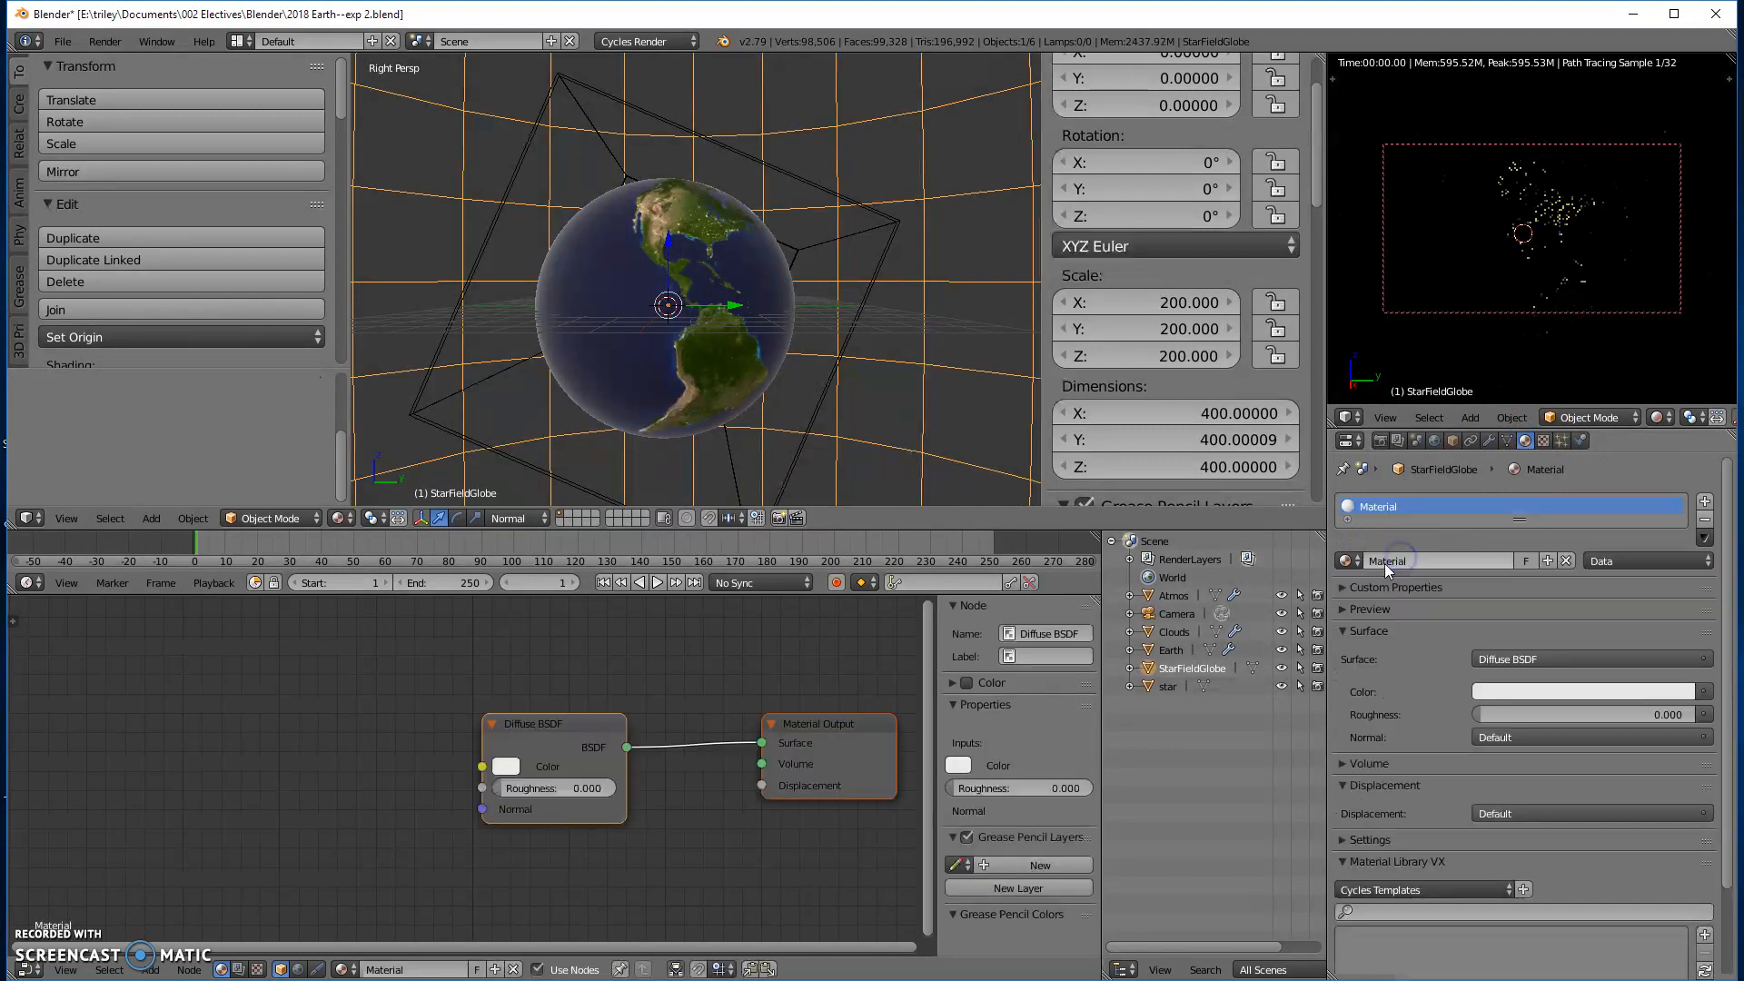
pyautogui.doubleClick(1419, 561)
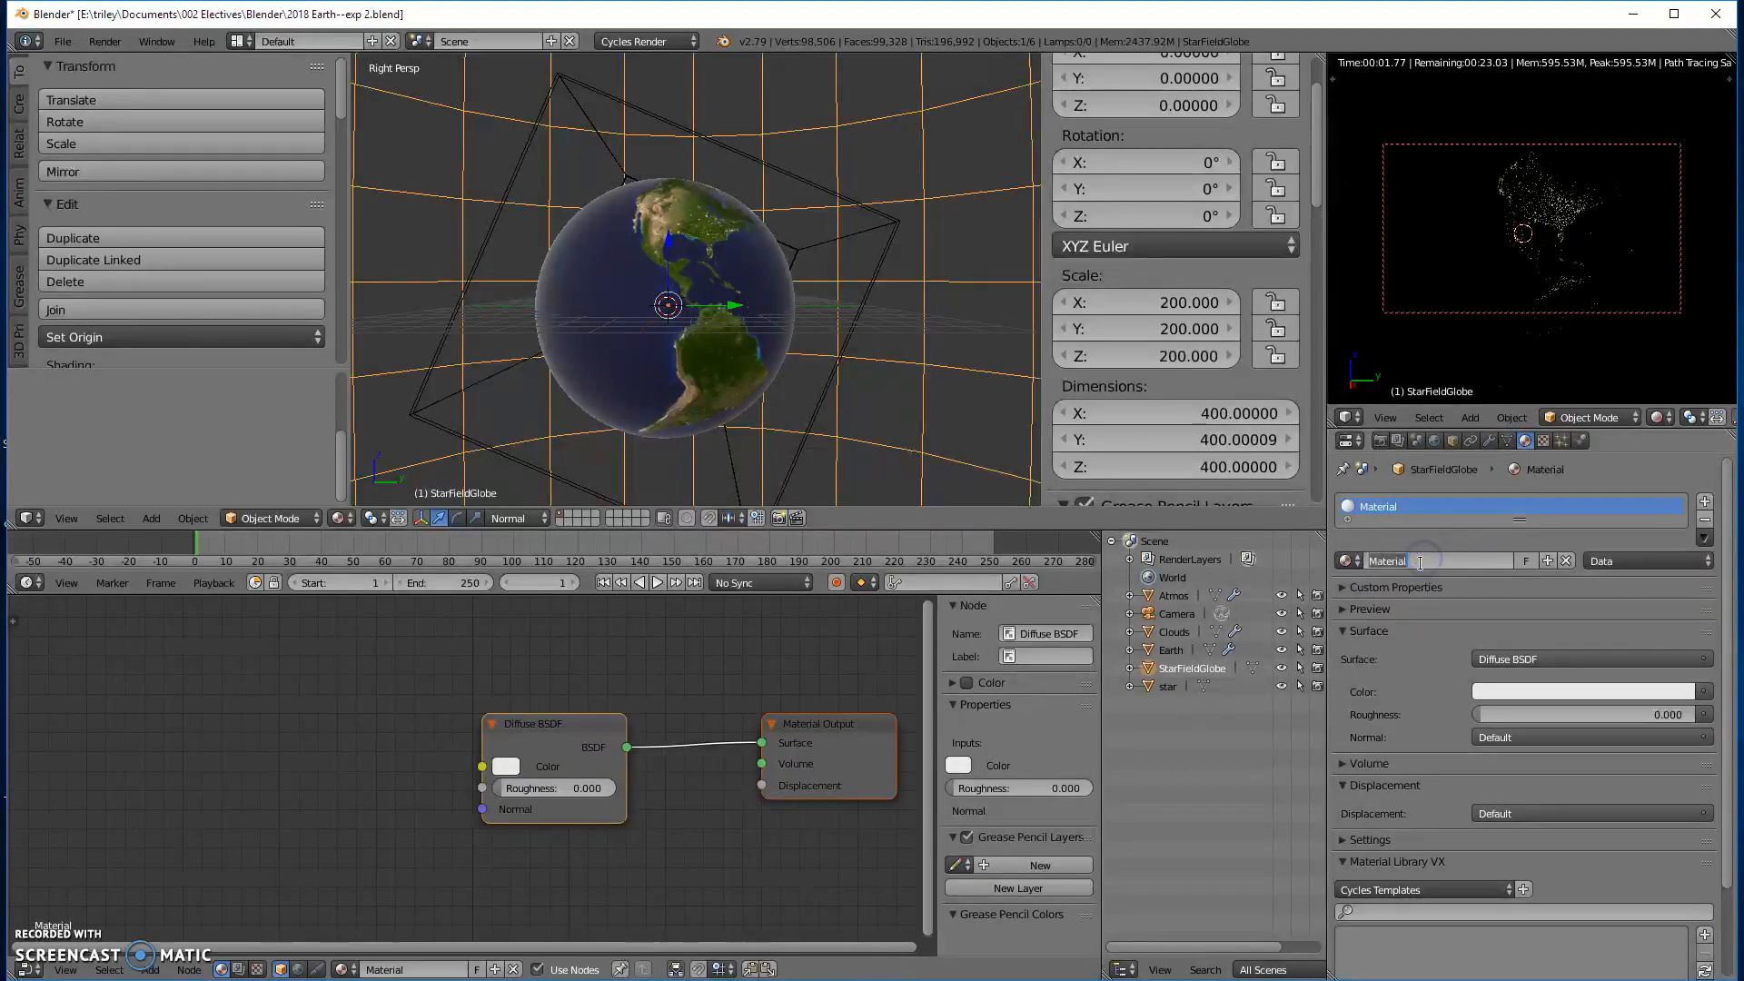
pyautogui.write('StarFieldTrans')
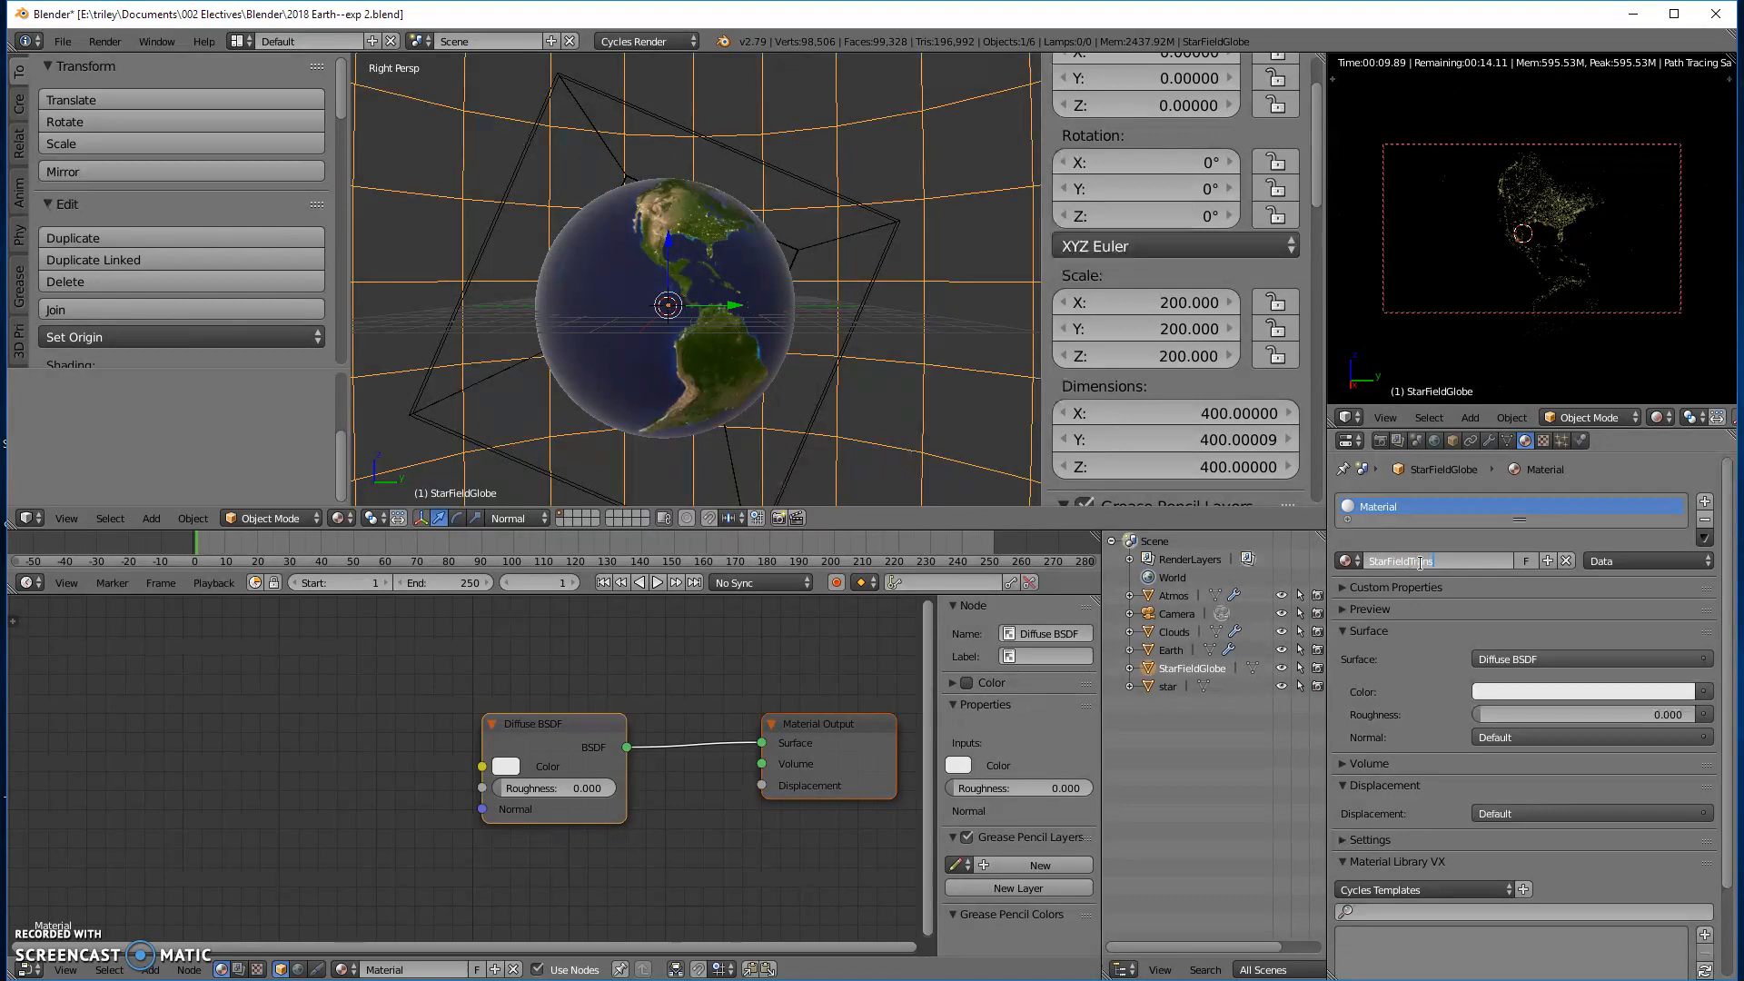
pyautogui.write('nt')
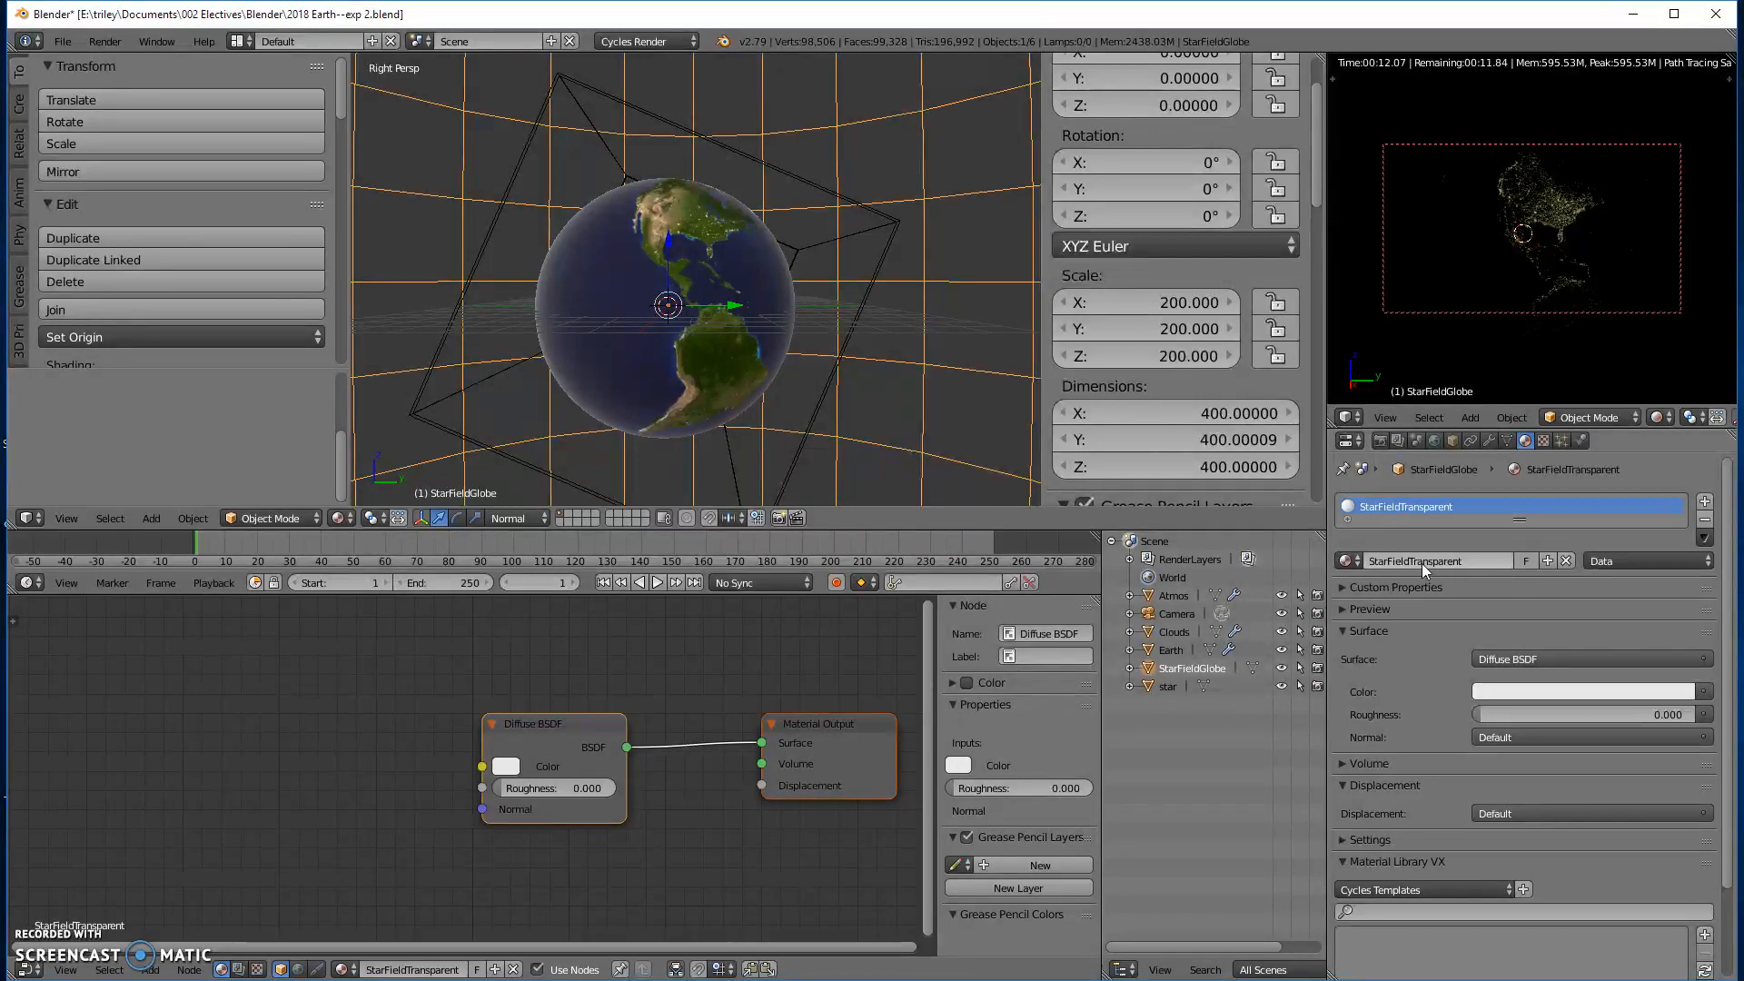
pyautogui.press('Return')
# - Change the StarFieldTransparent surface shader to Transparent BSDF and expand the material preview
pyautogui.click(1526, 658)
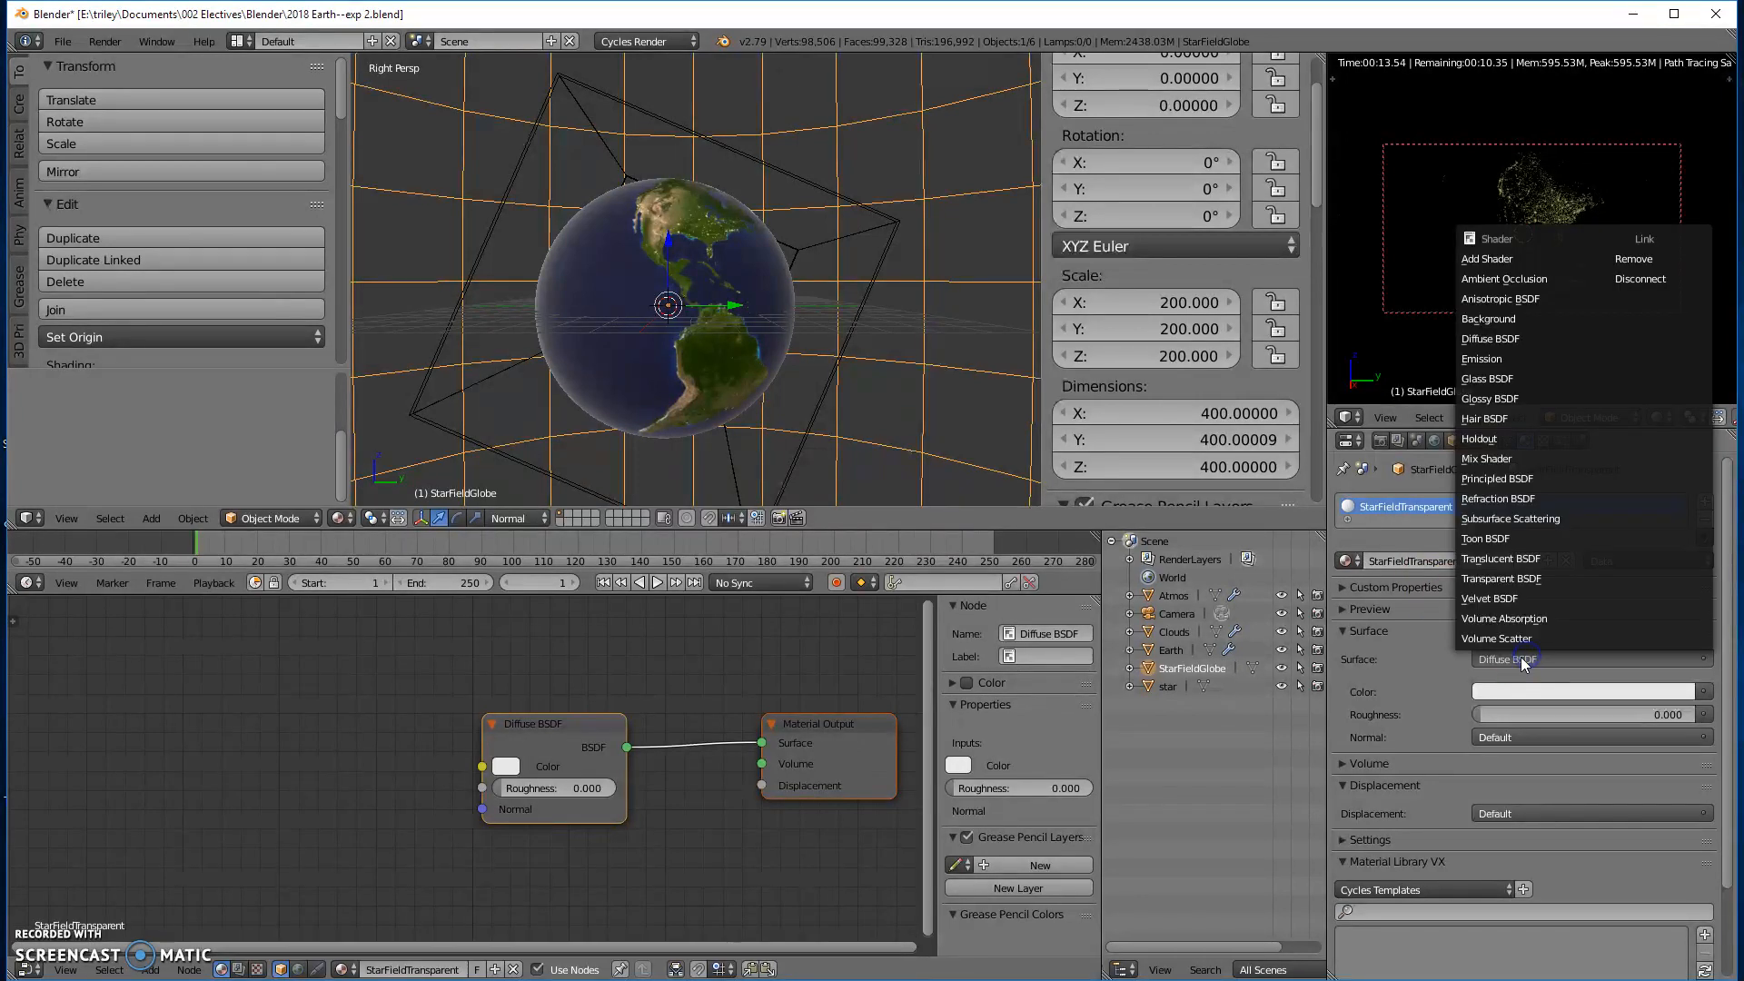
pyautogui.click(1537, 575)
pyautogui.click(1512, 607)
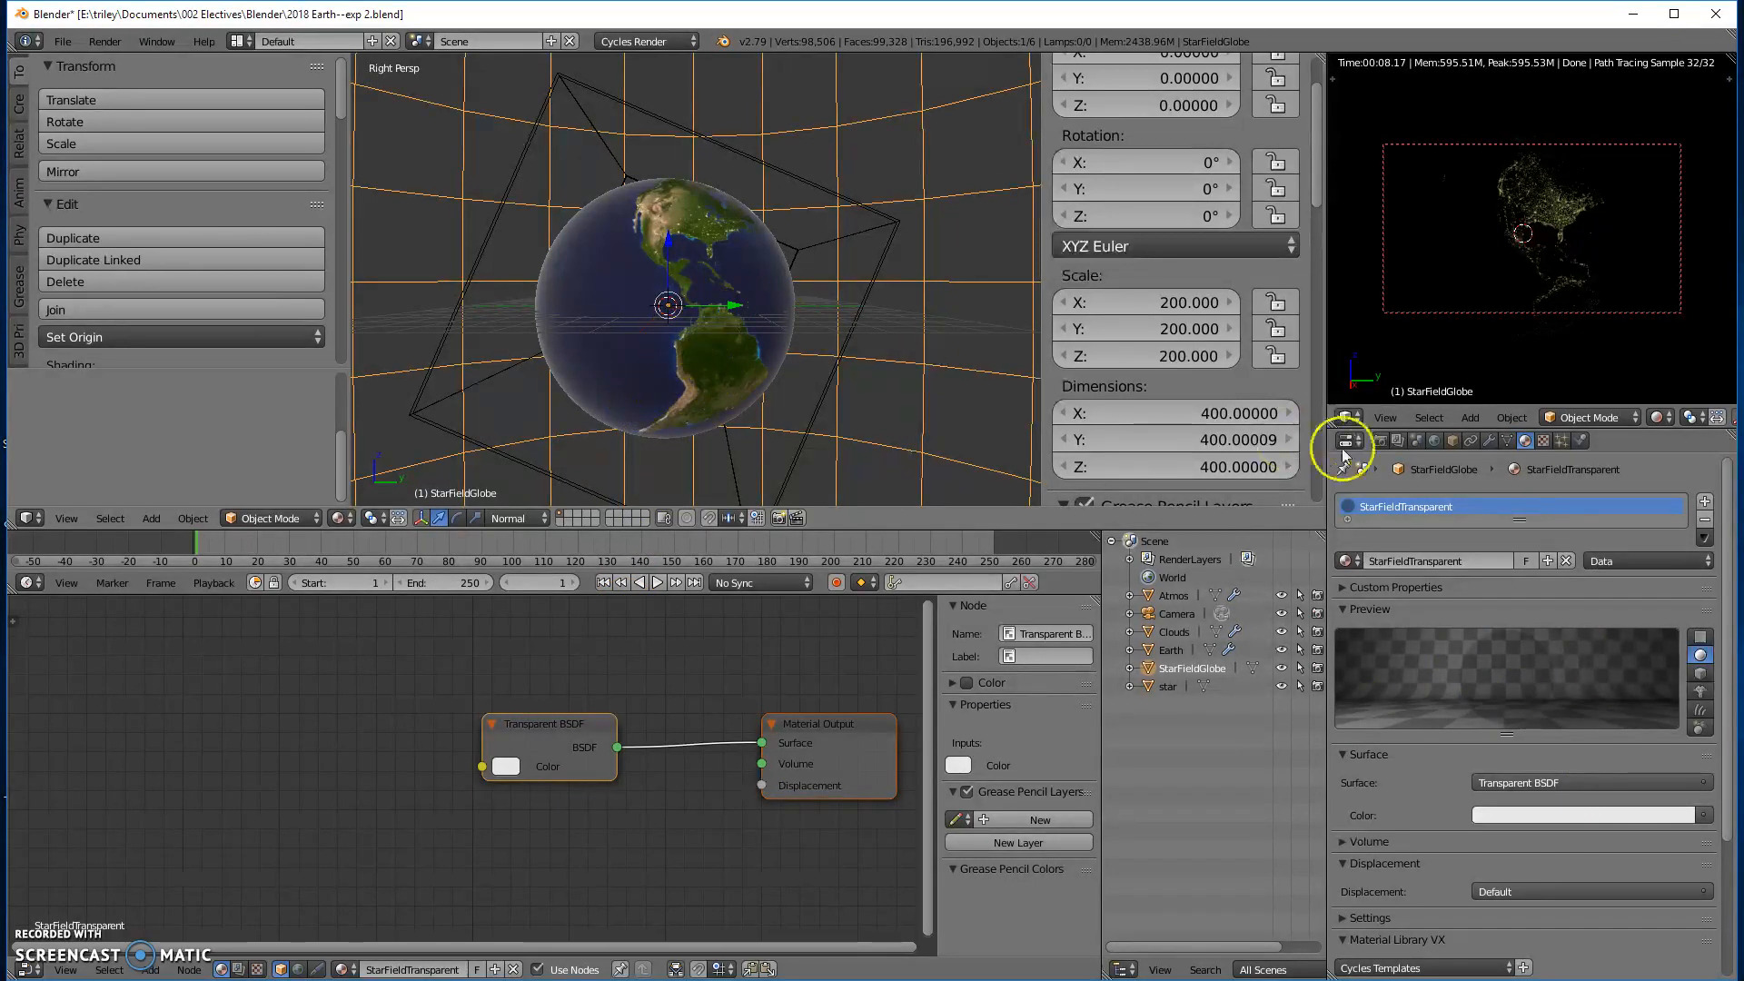
# - Add a particle system to the StarFieldGlobe with emission end at frame 1 and a lifetime of 300
pyautogui.click(1561, 441)
pyautogui.click(1540, 552)
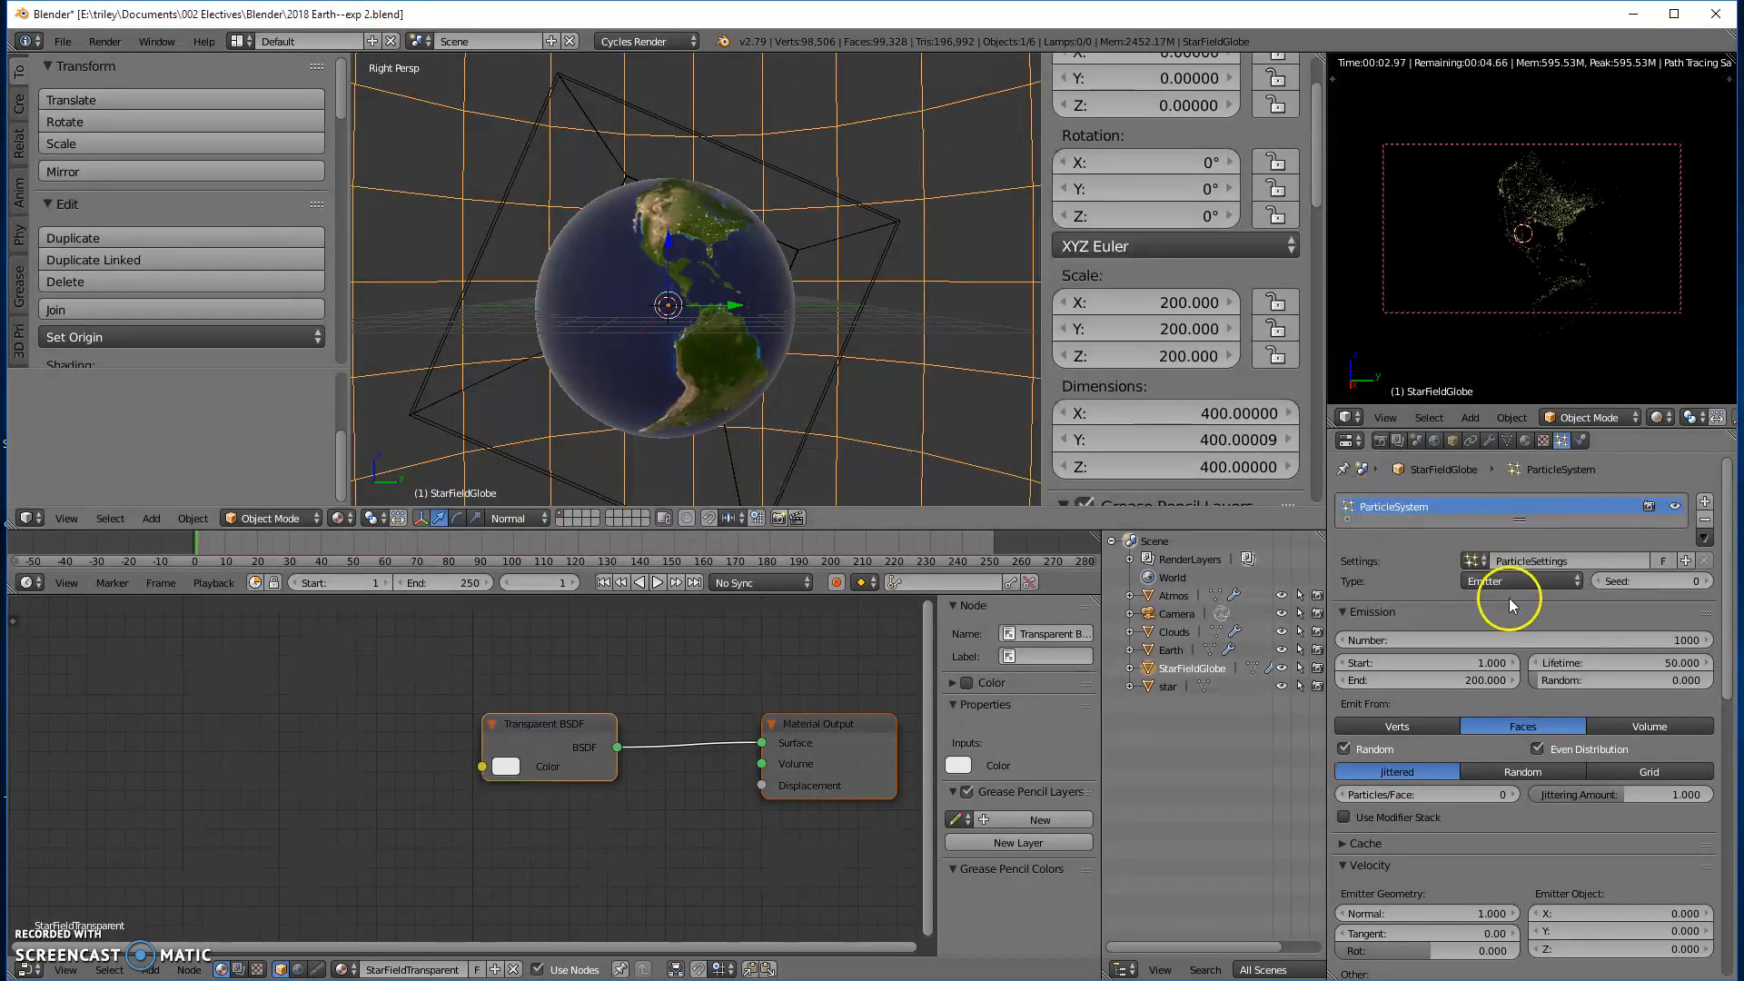
pyautogui.click(1479, 680)
pyautogui.write('1')
pyautogui.press('Return')
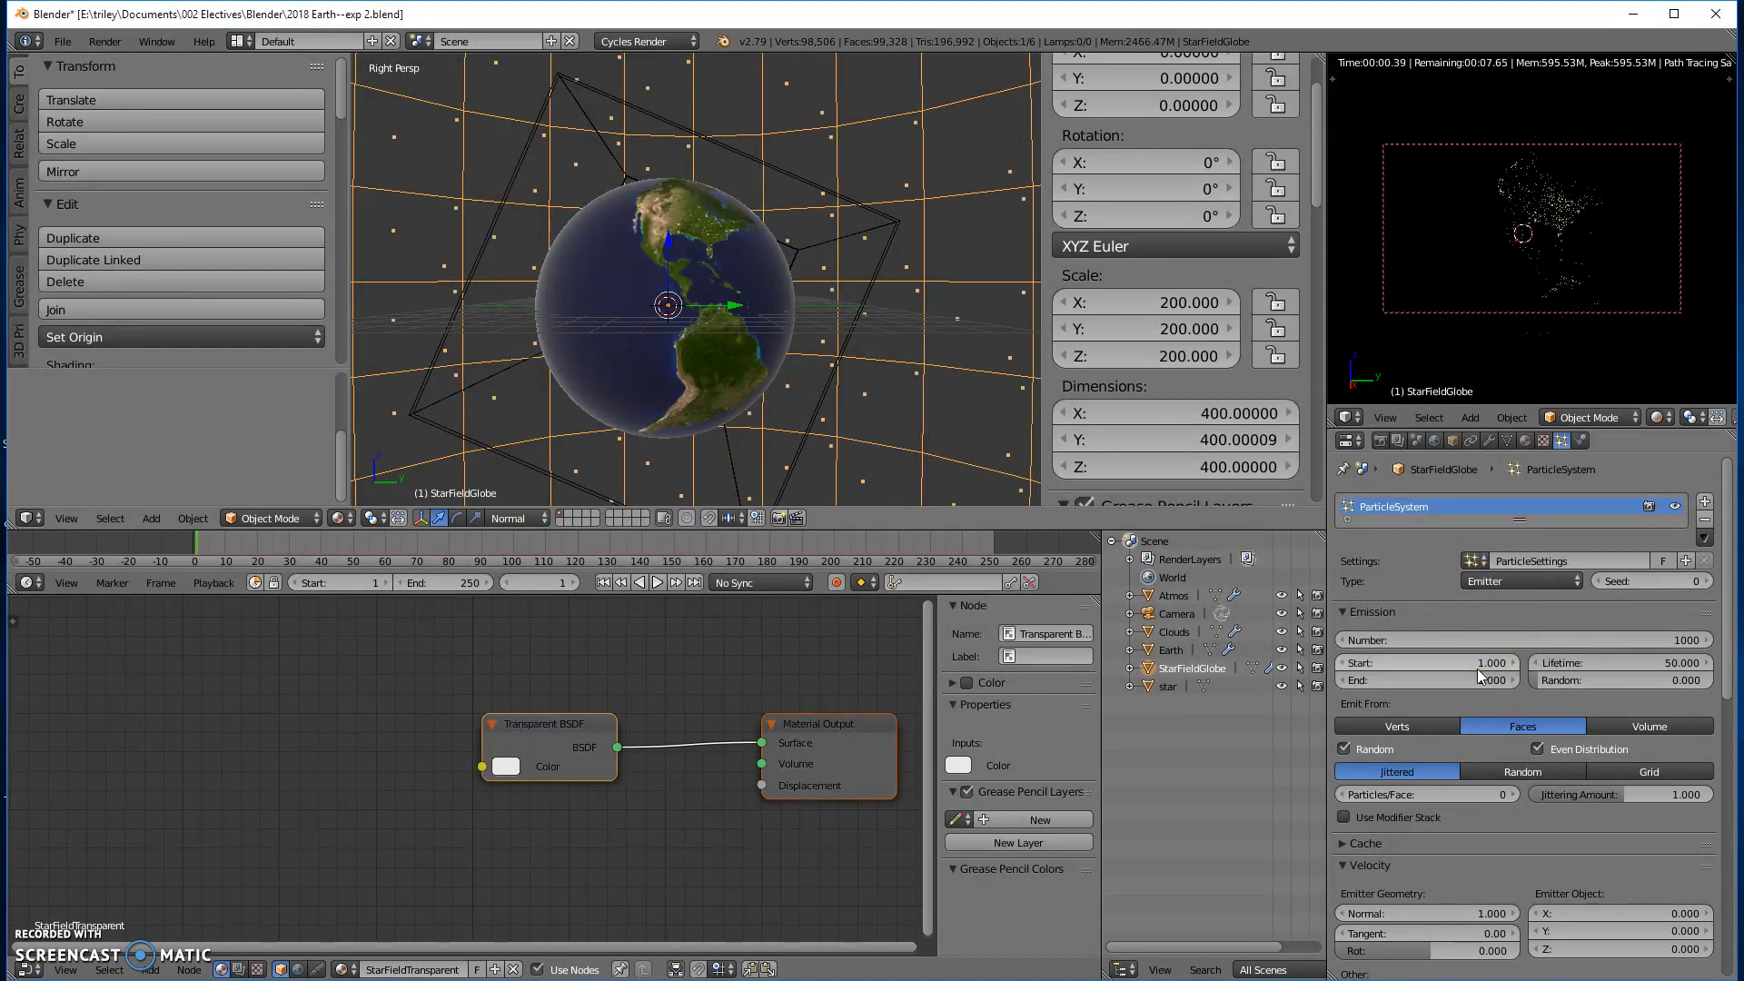
pyautogui.click(1633, 660)
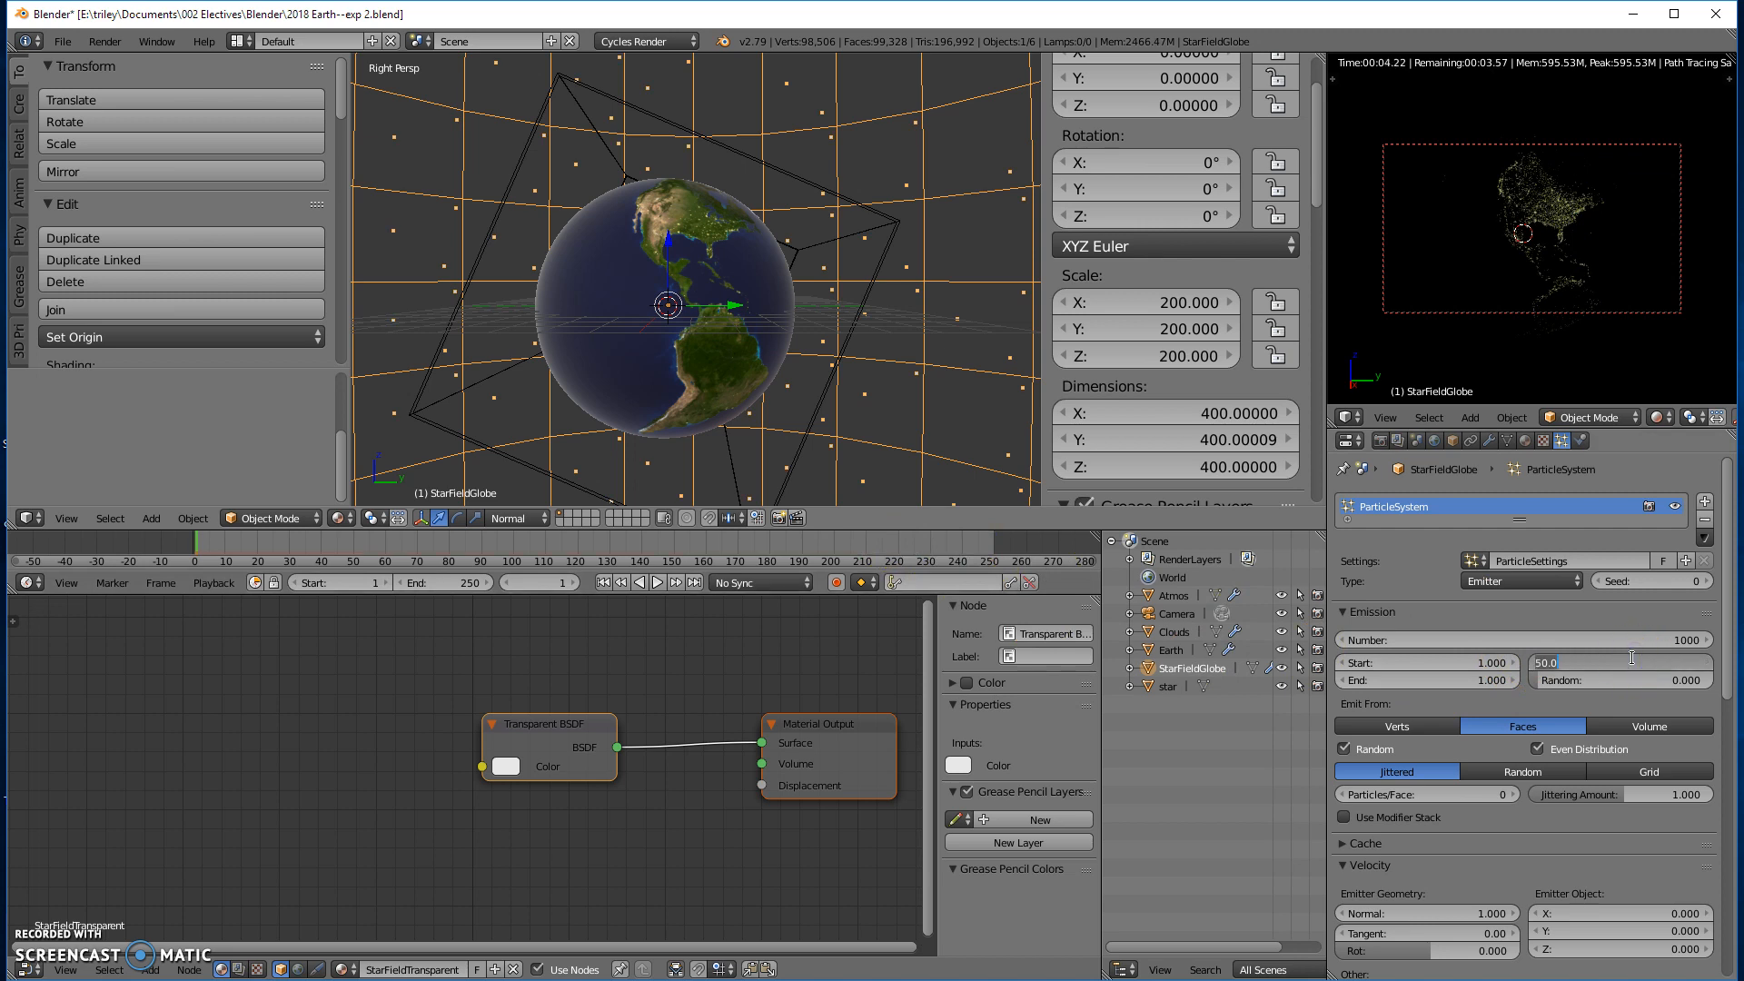
pyautogui.write('300')
pyautogui.press('Return')
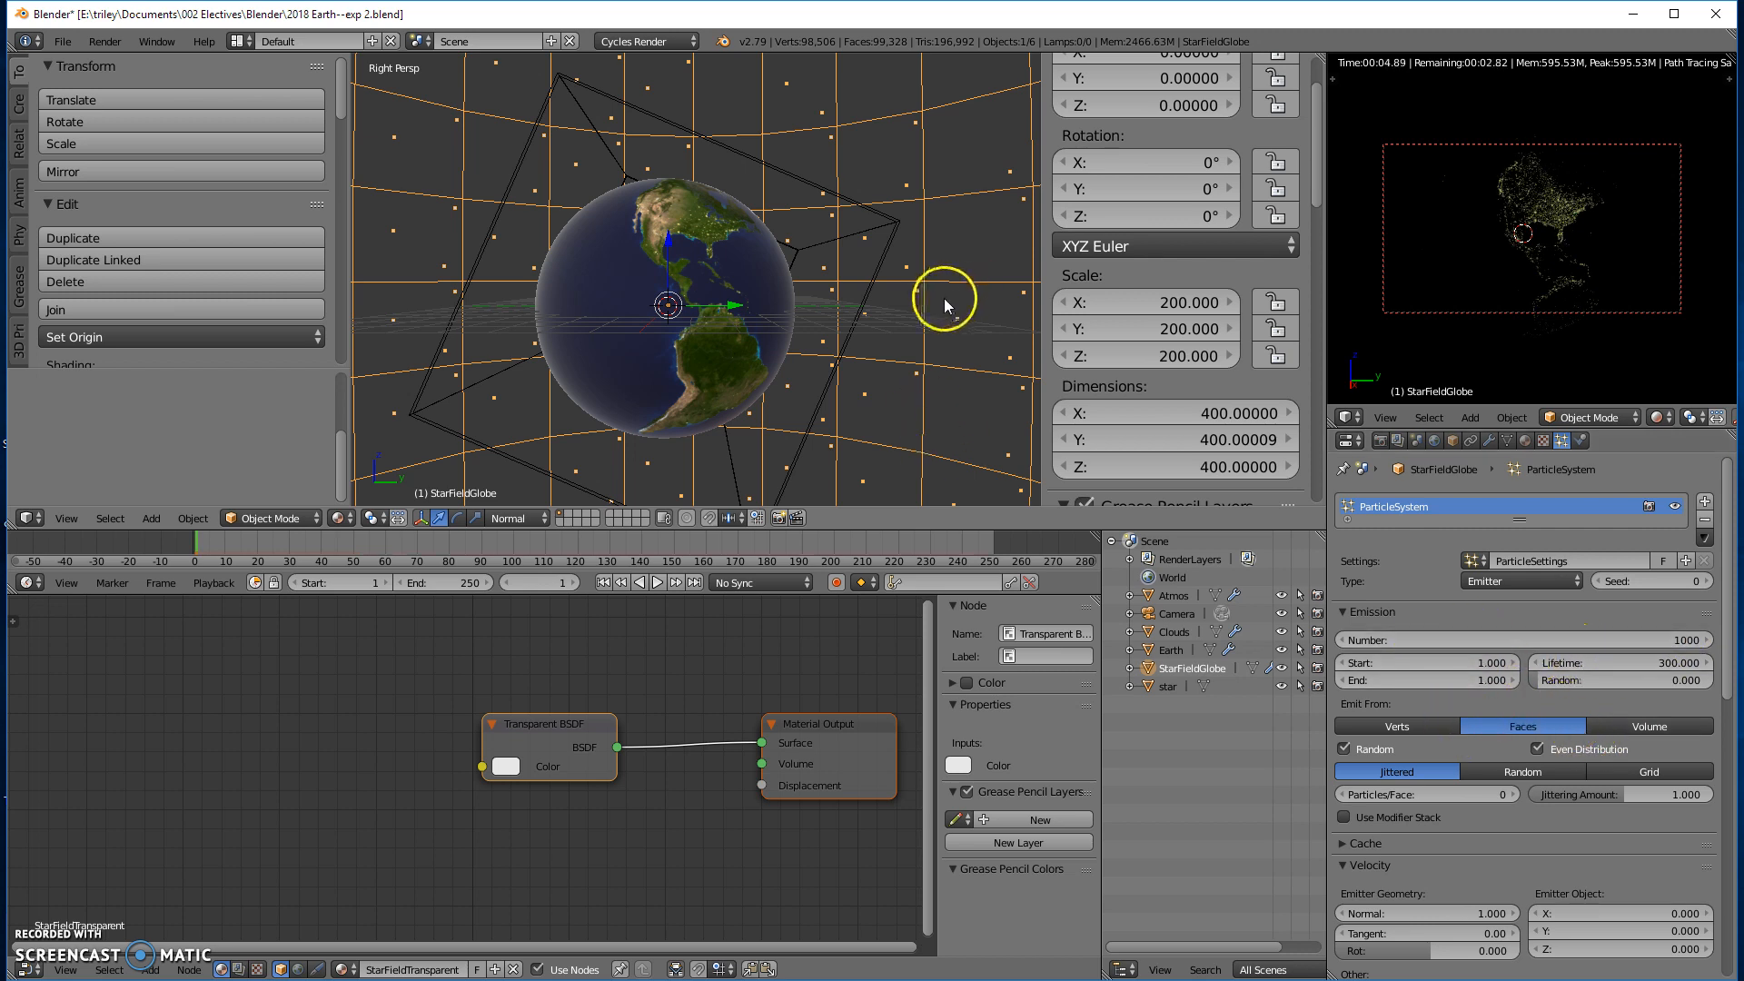
# - Set the particle physics type to No and collapse the Physics and Velocity settings
pyautogui.scroll(-10, 1508, 704)
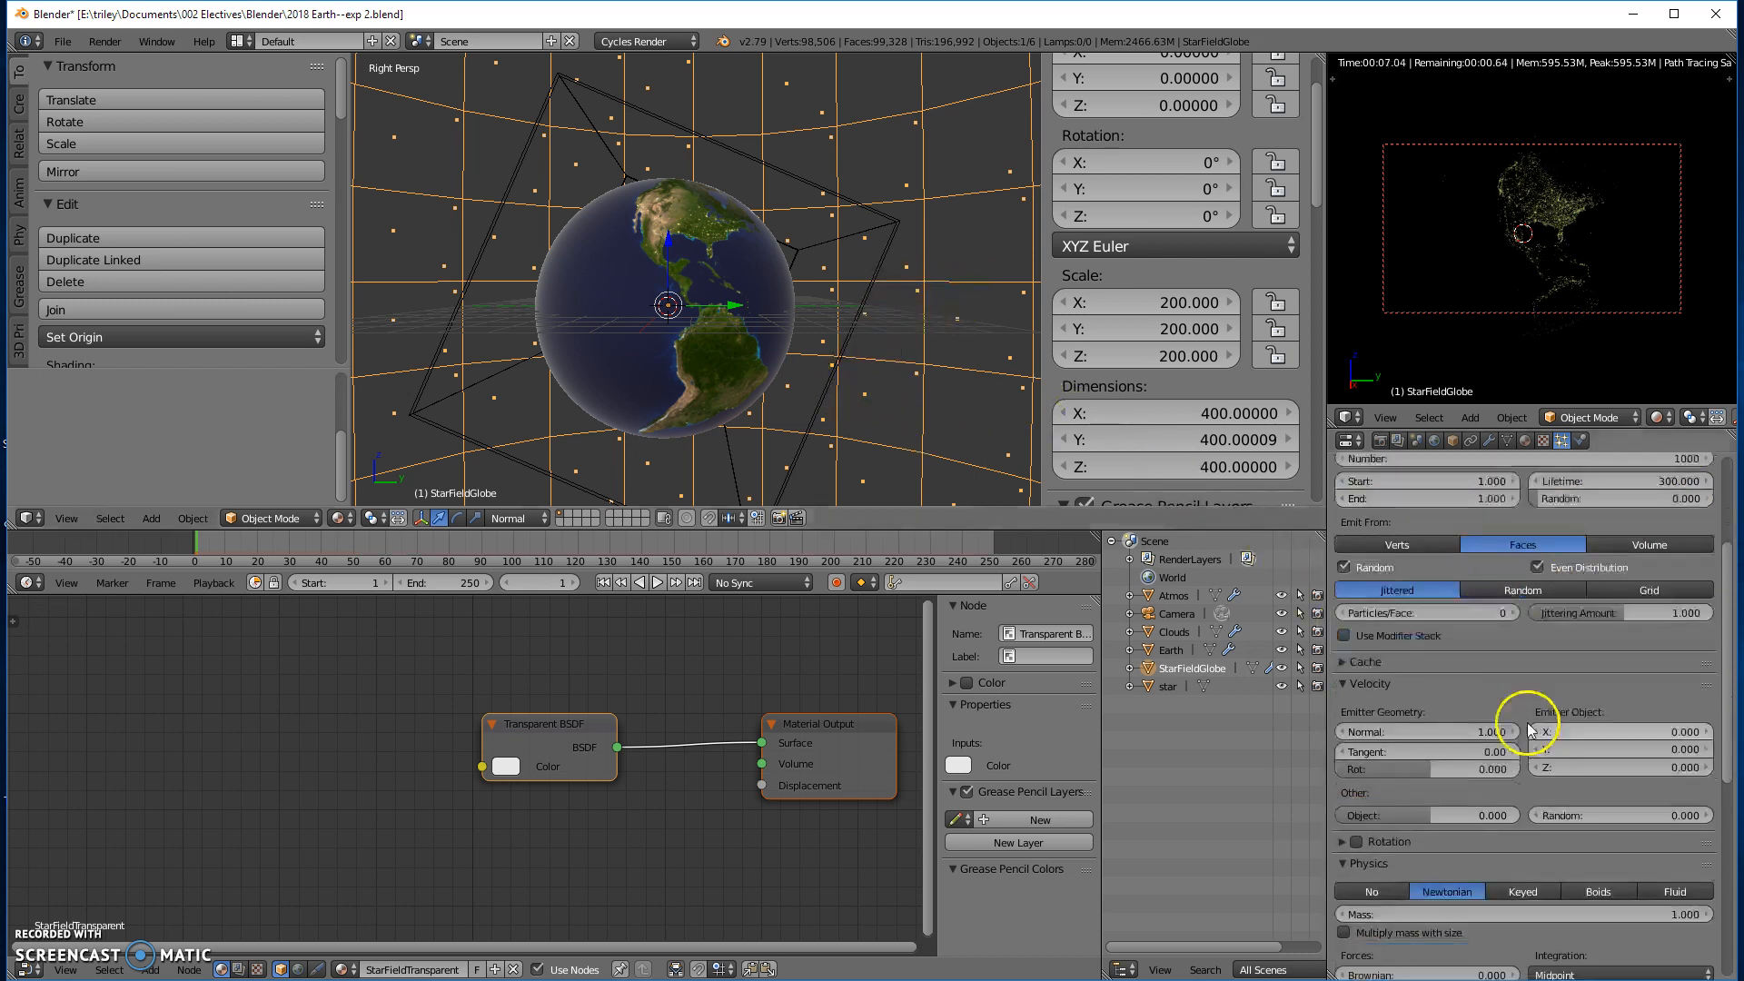
pyautogui.scroll(-5, 1566, 734)
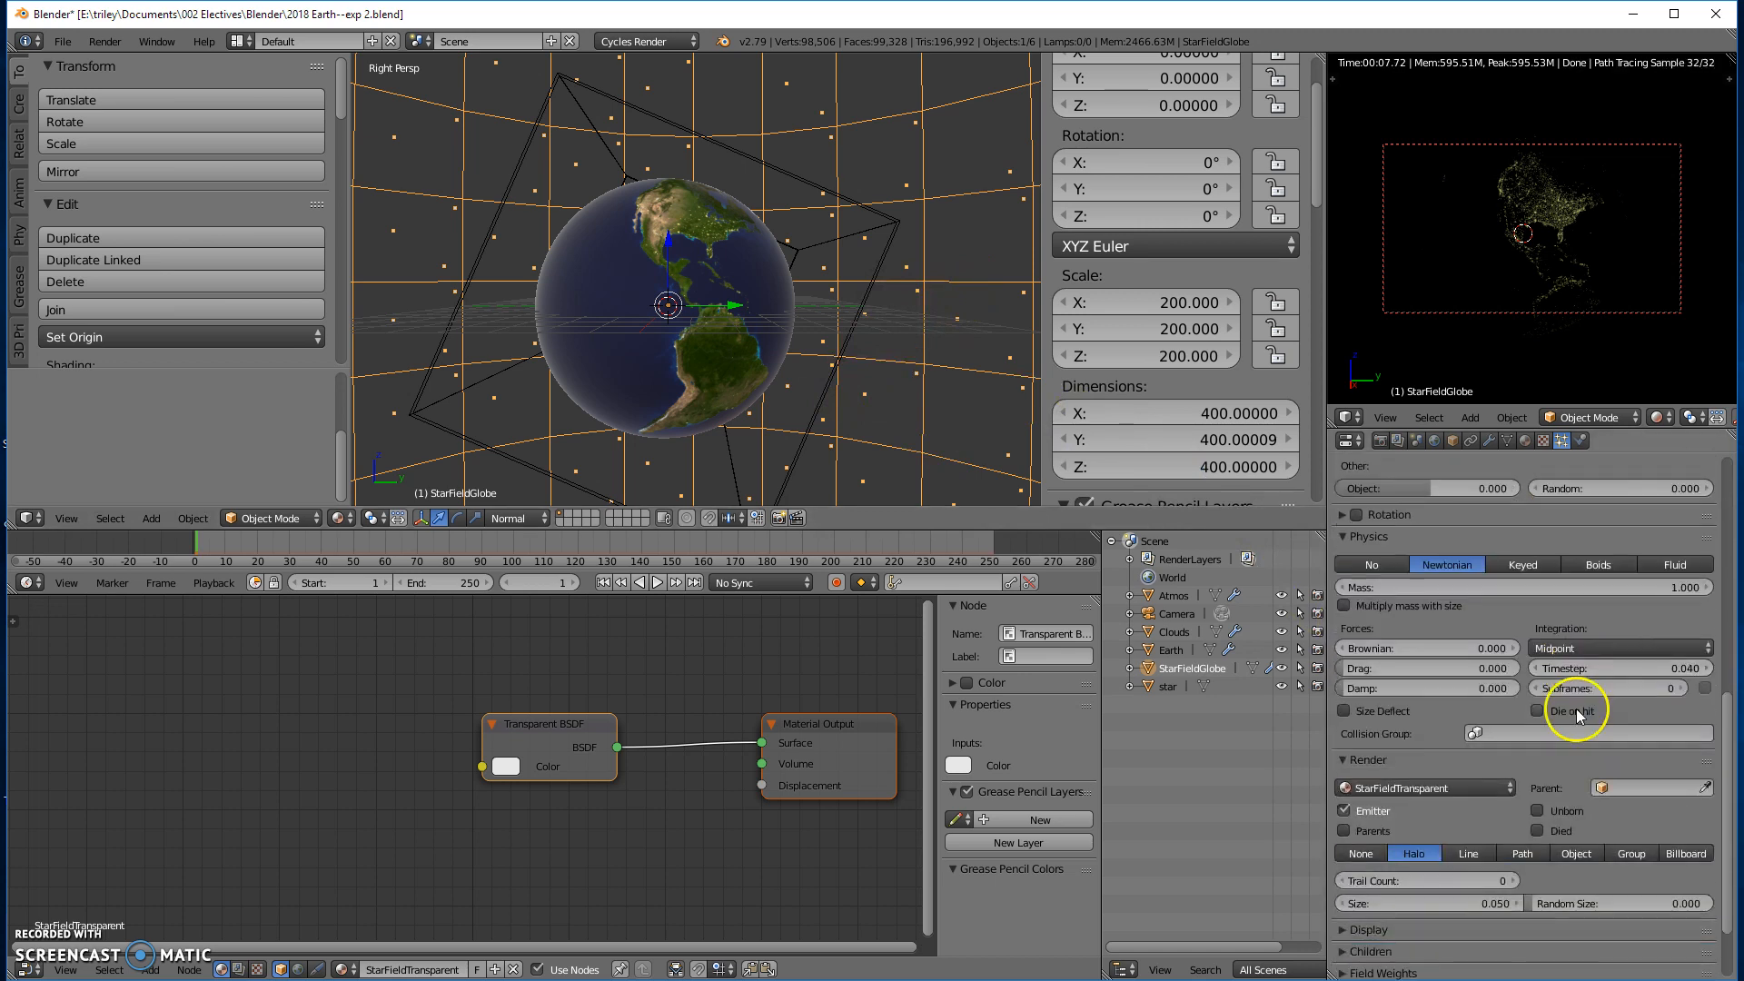
pyautogui.scroll(6, 1526, 772)
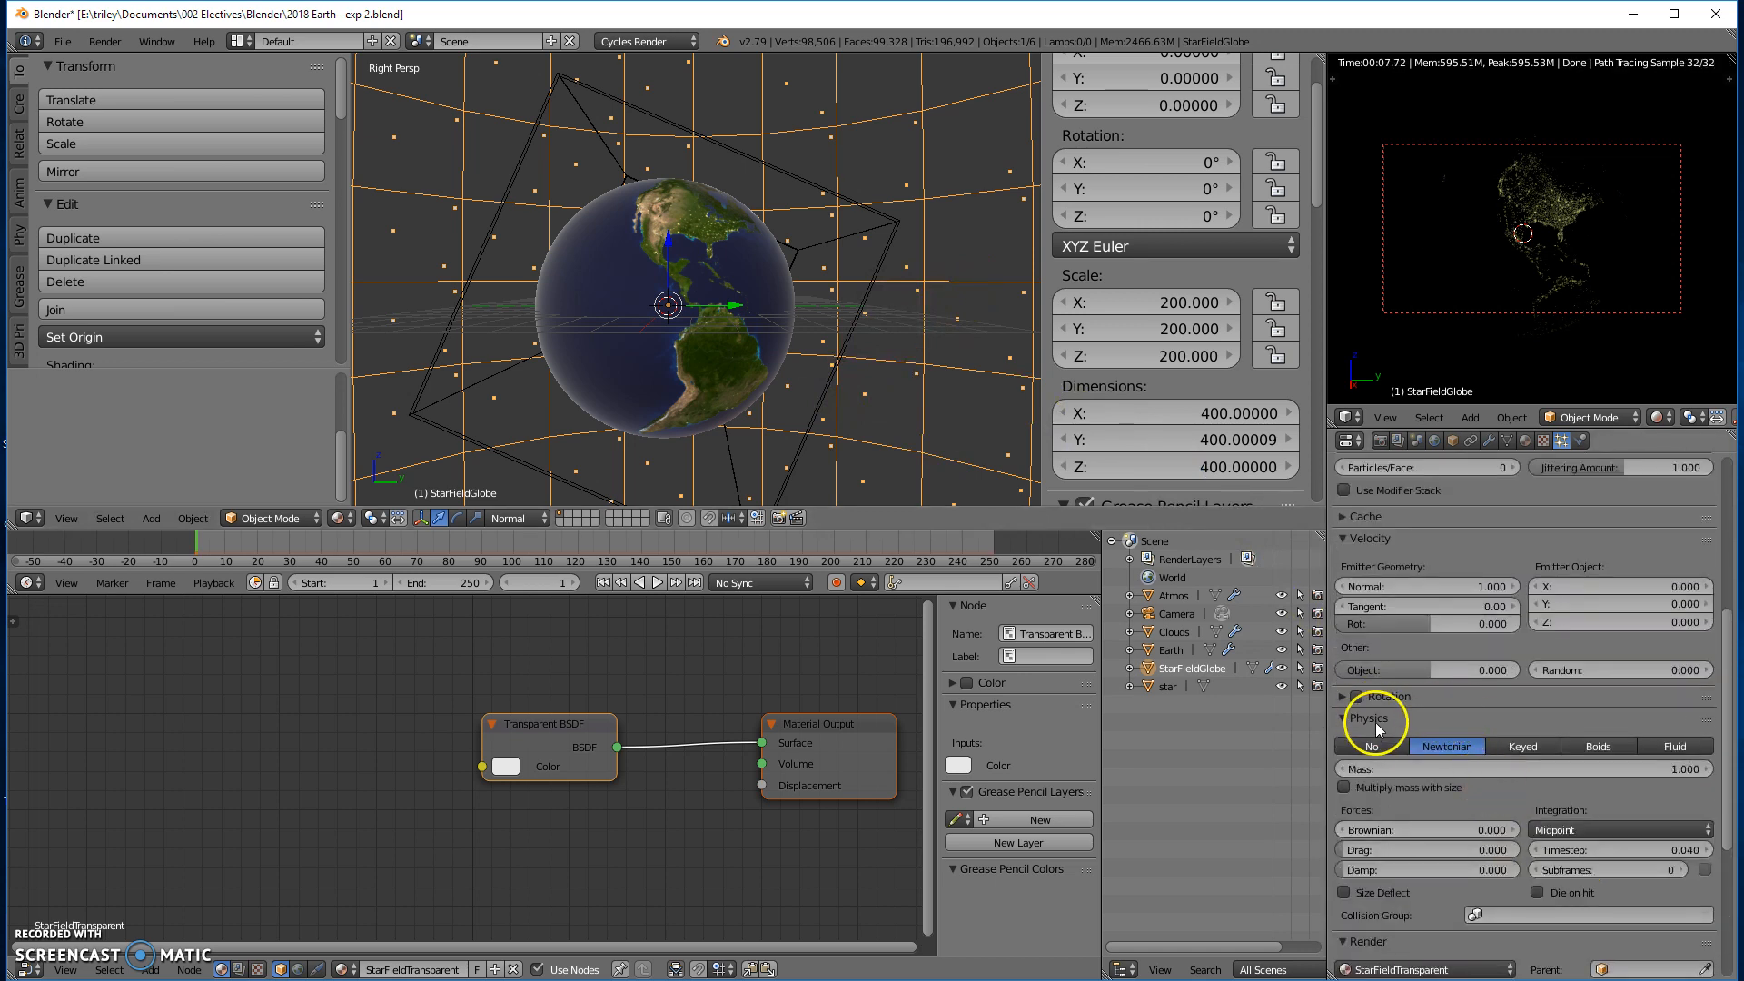
pyautogui.click(1373, 744)
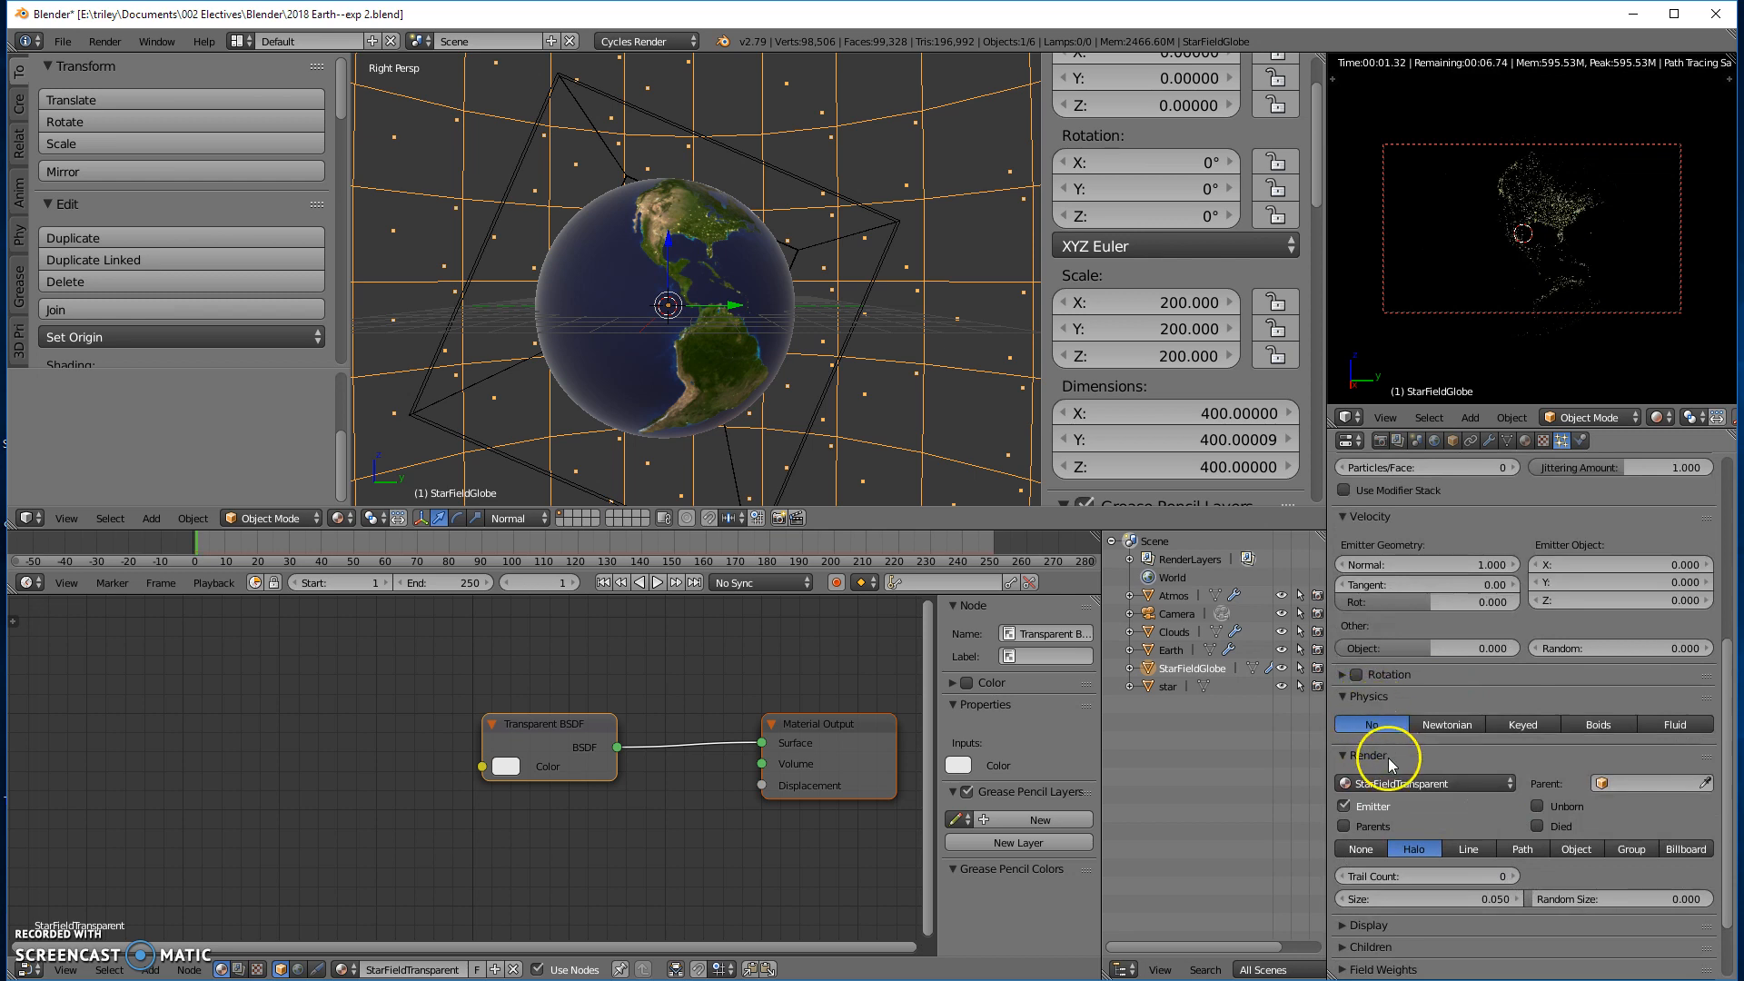
pyautogui.click(1343, 695)
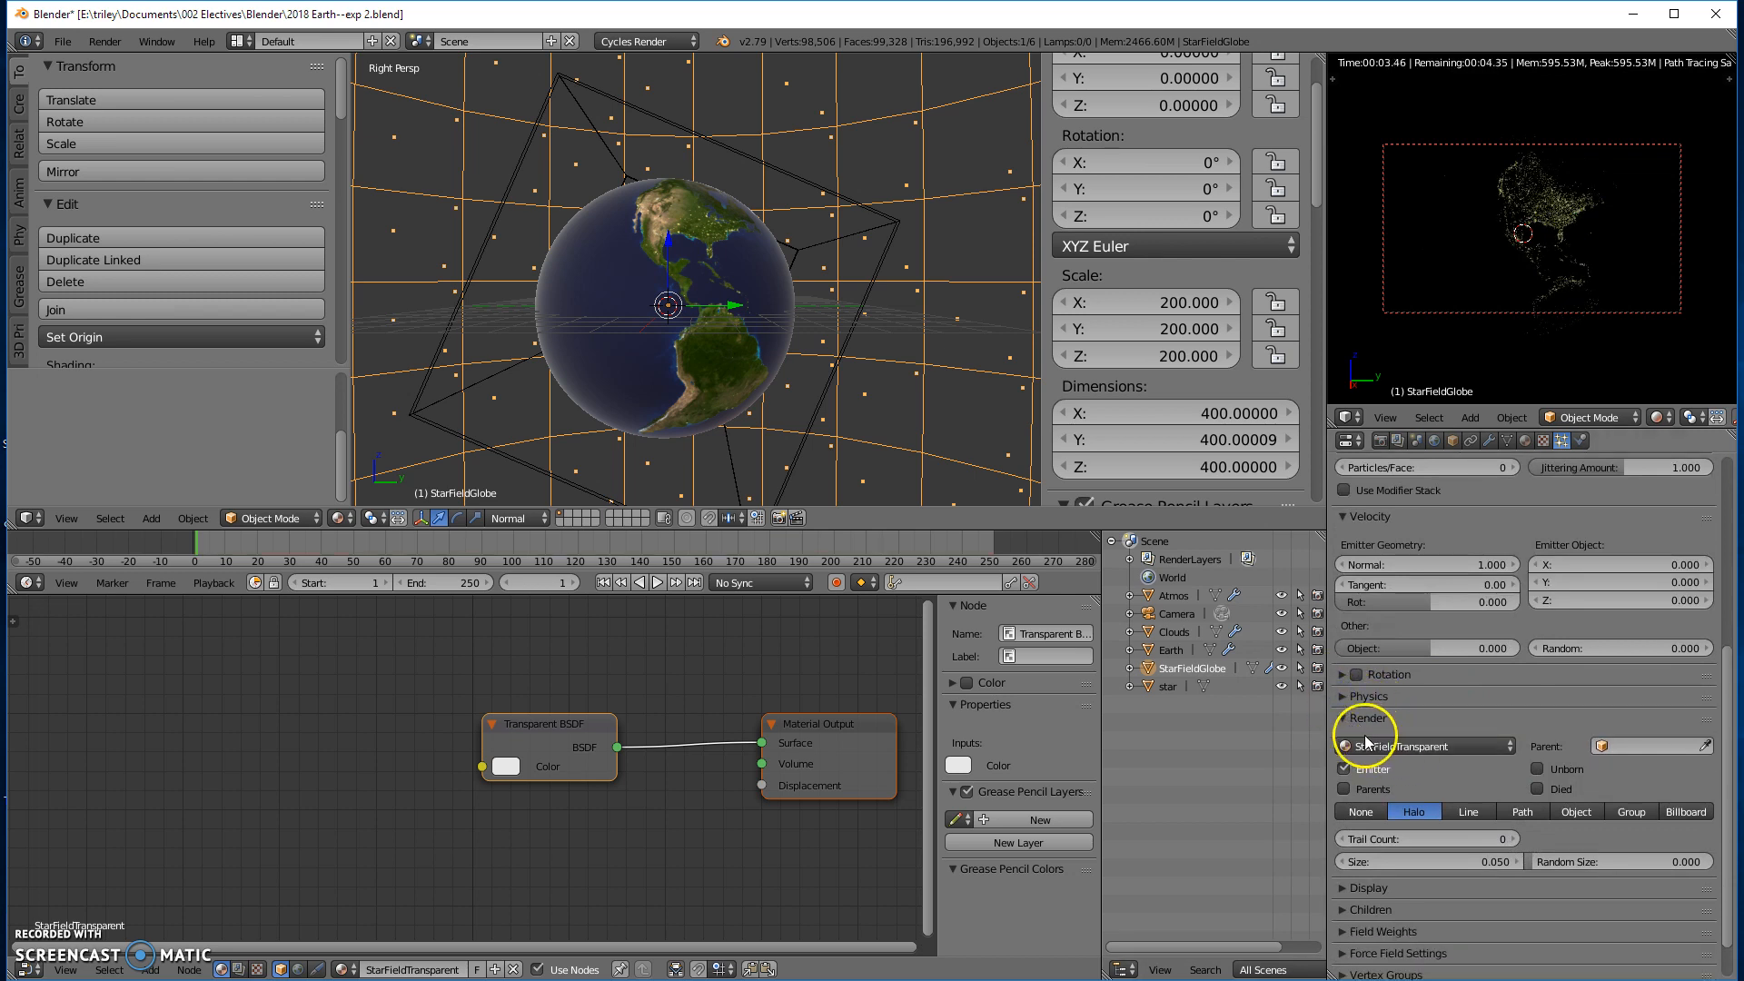
pyautogui.click(1343, 517)
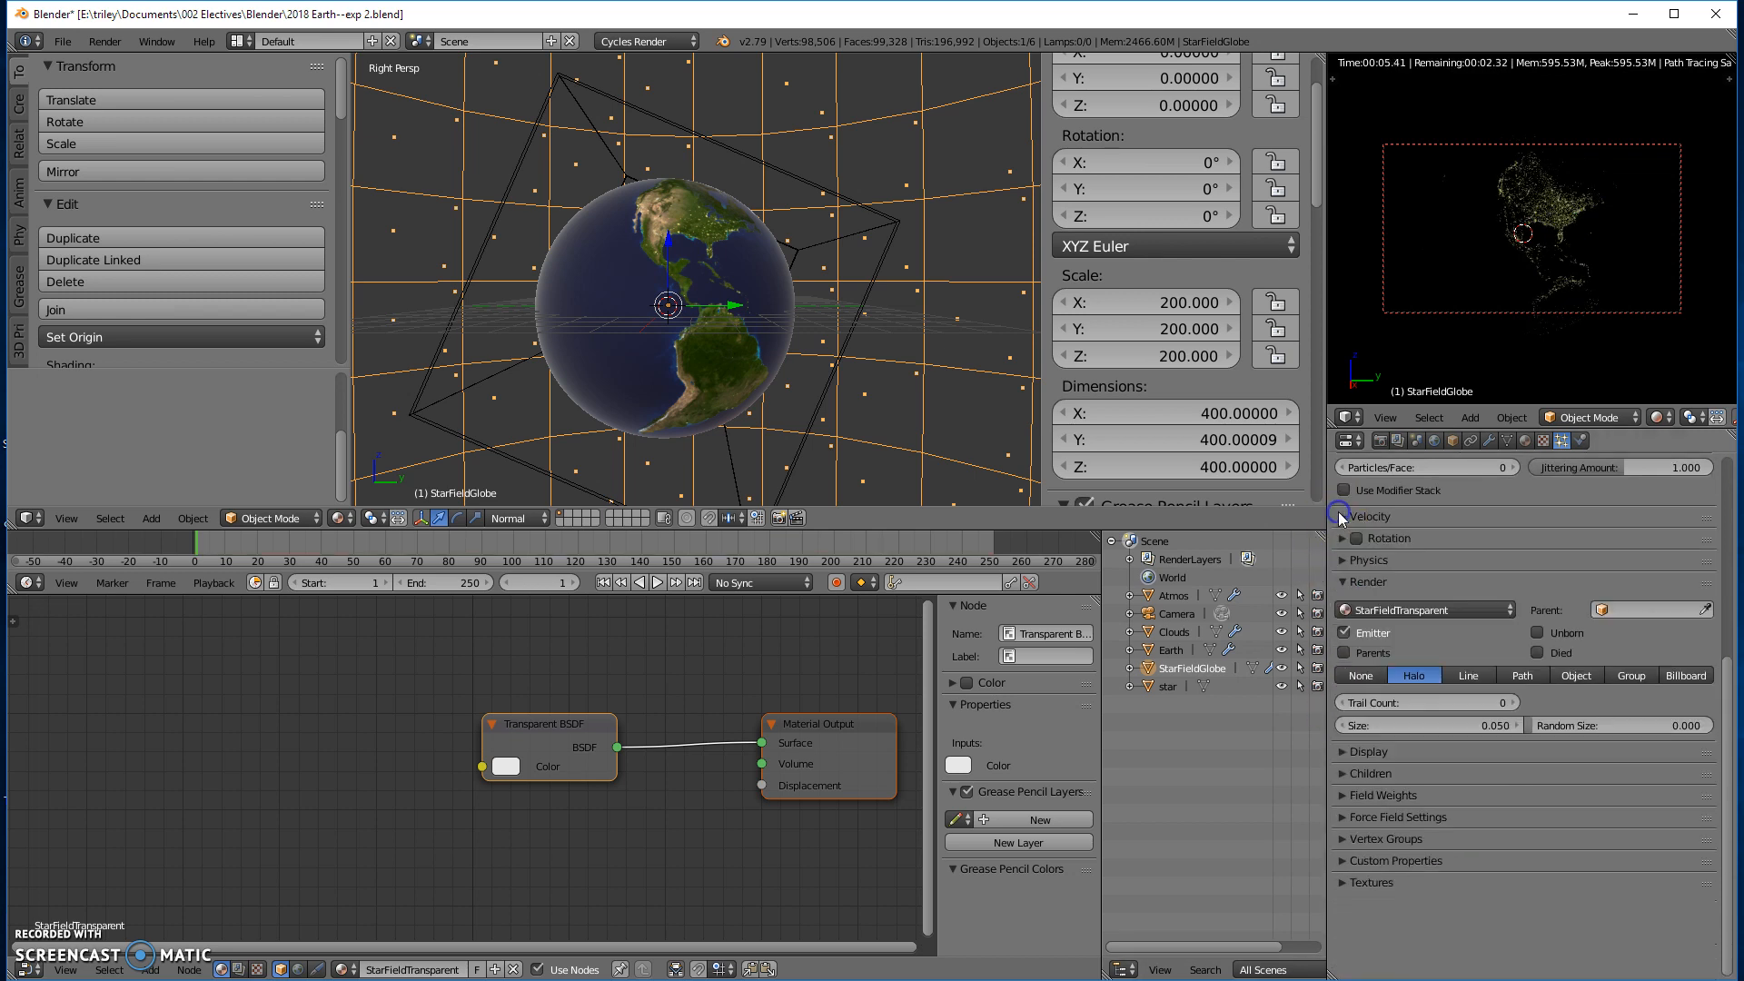
# - Render the StarFieldGlobe's particles as Object, using star as the dupli object
pyautogui.scroll(5, 1387, 551)
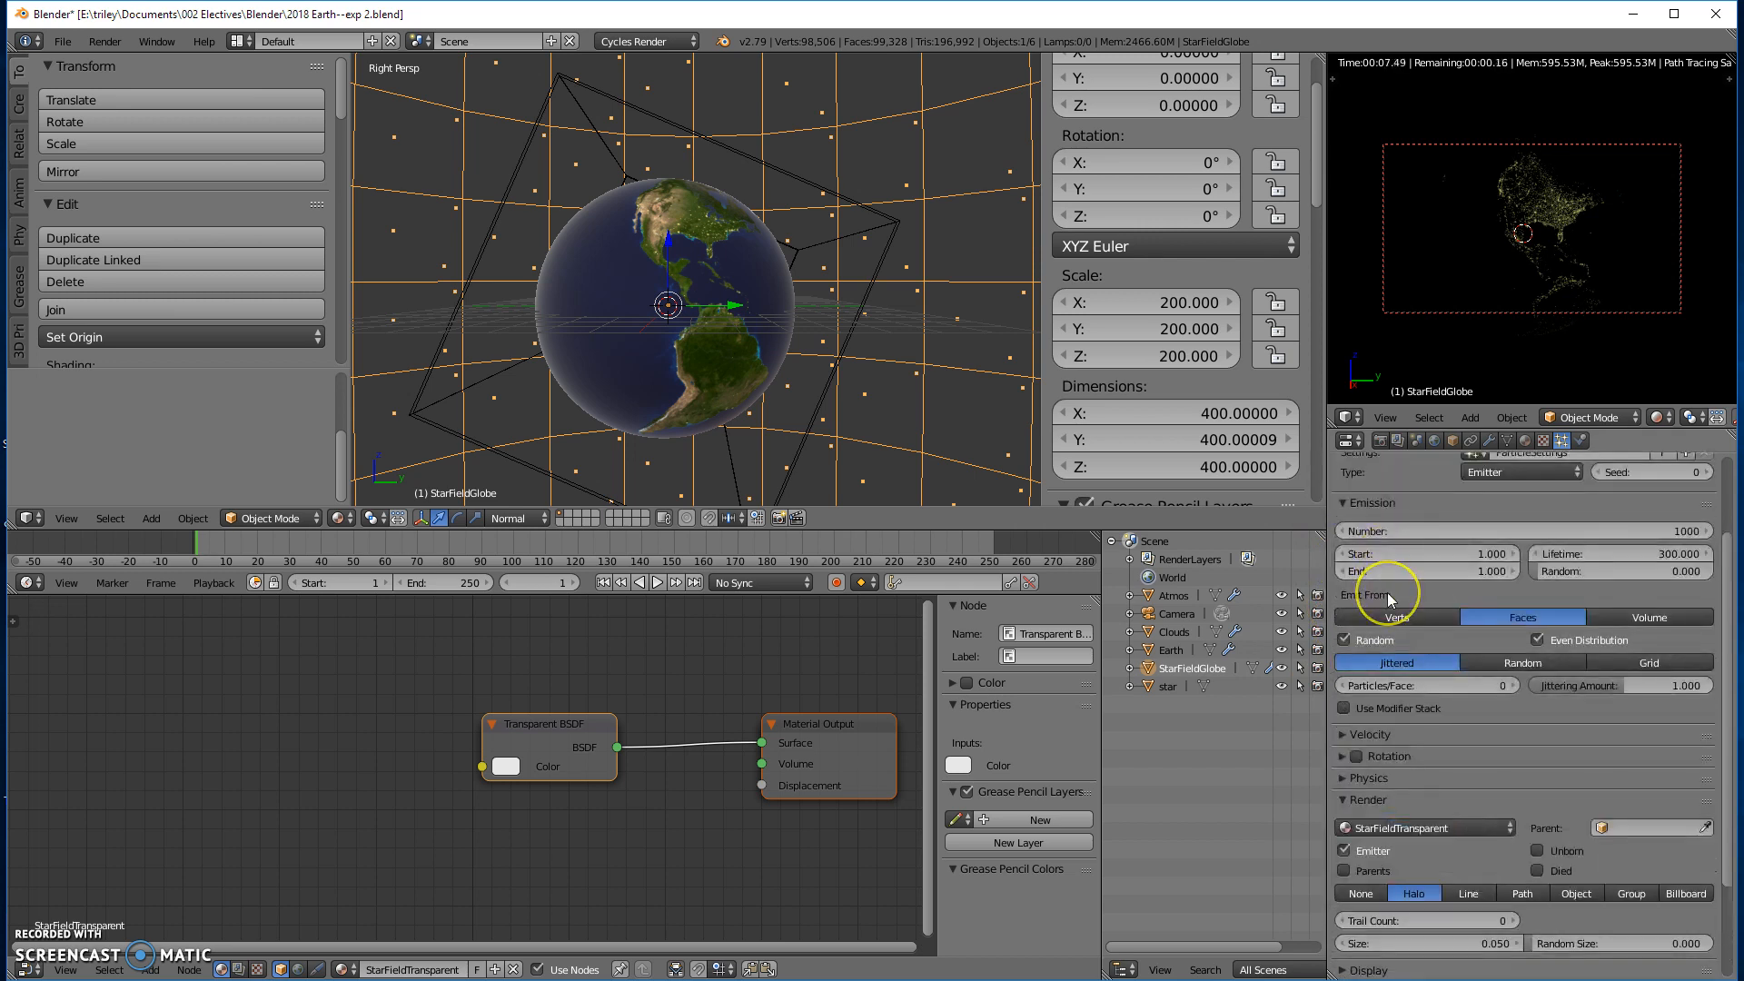
pyautogui.scroll(-3, 1382, 605)
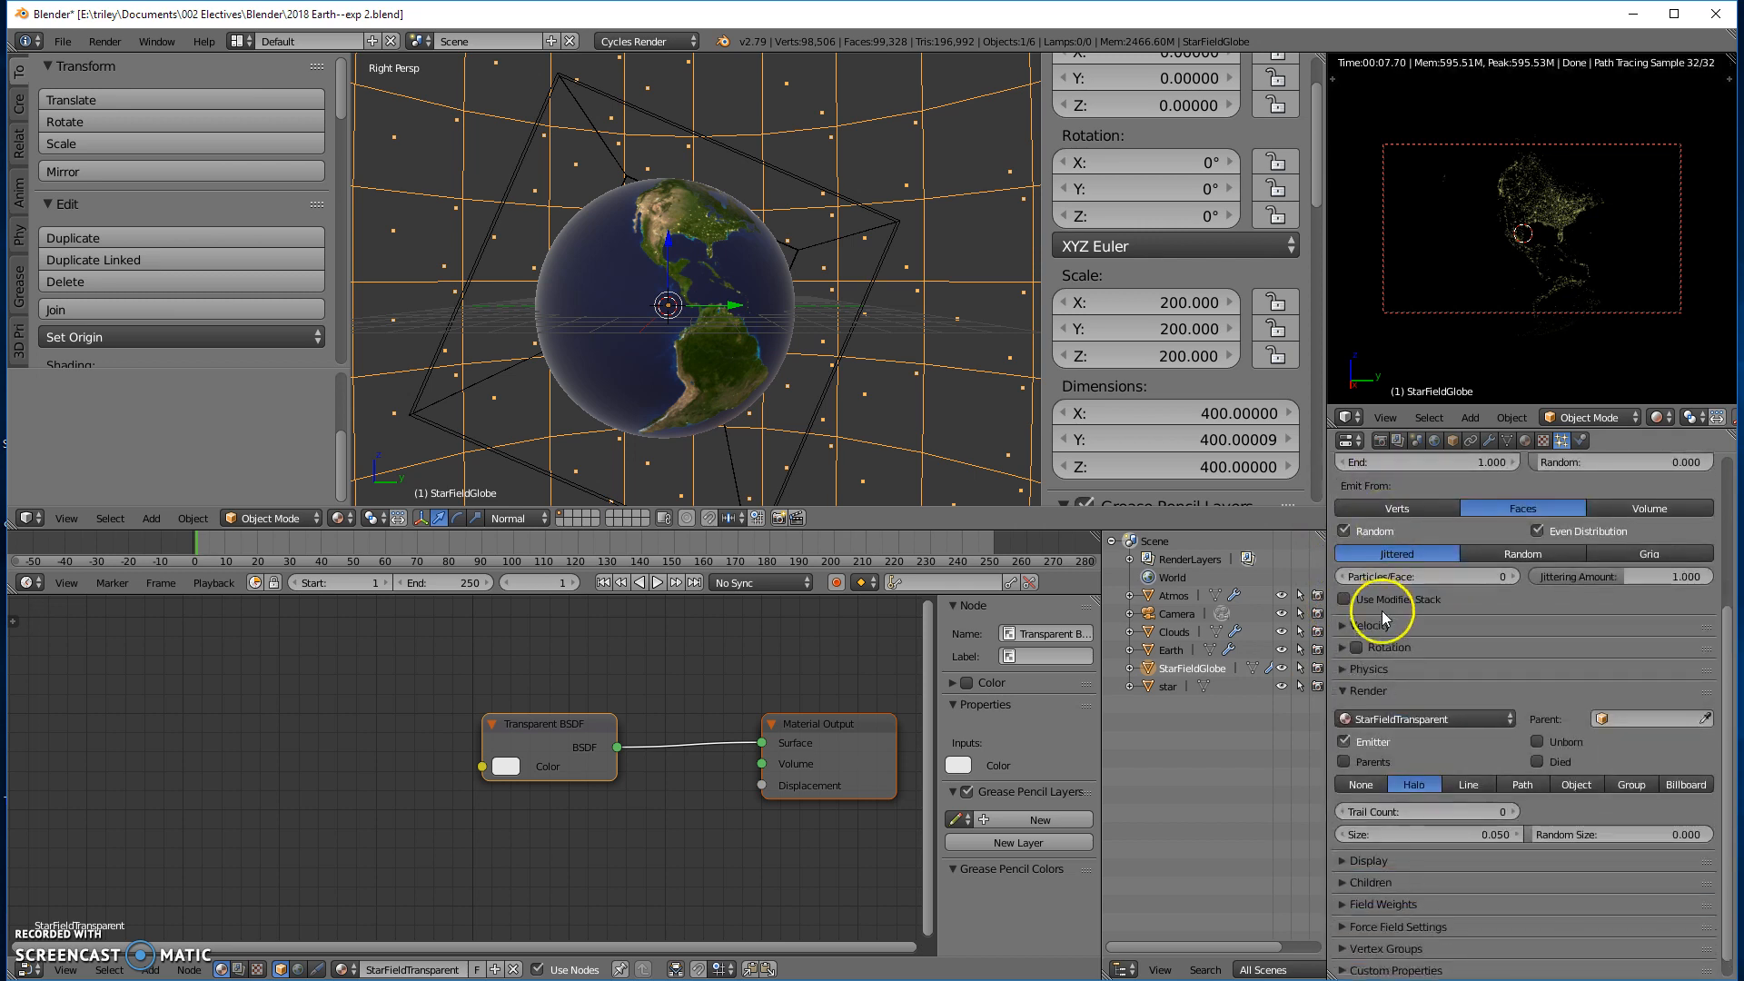
pyautogui.click(1576, 761)
pyautogui.click(1588, 782)
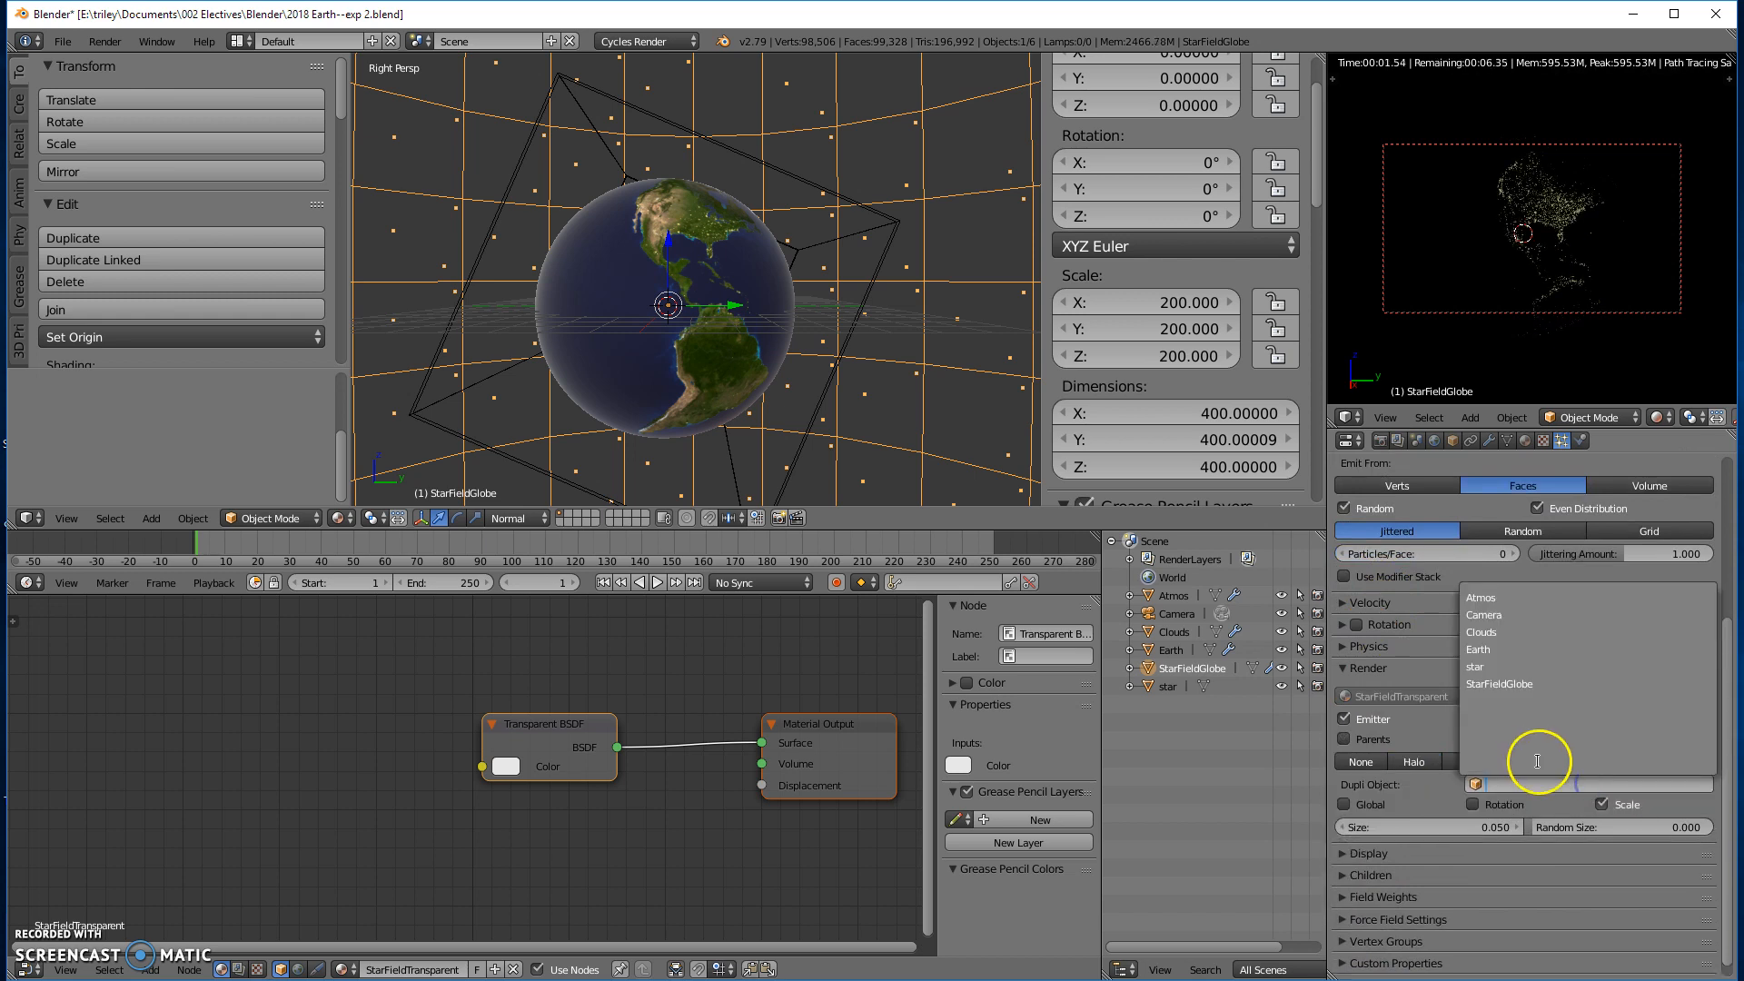
pyautogui.click(1468, 669)
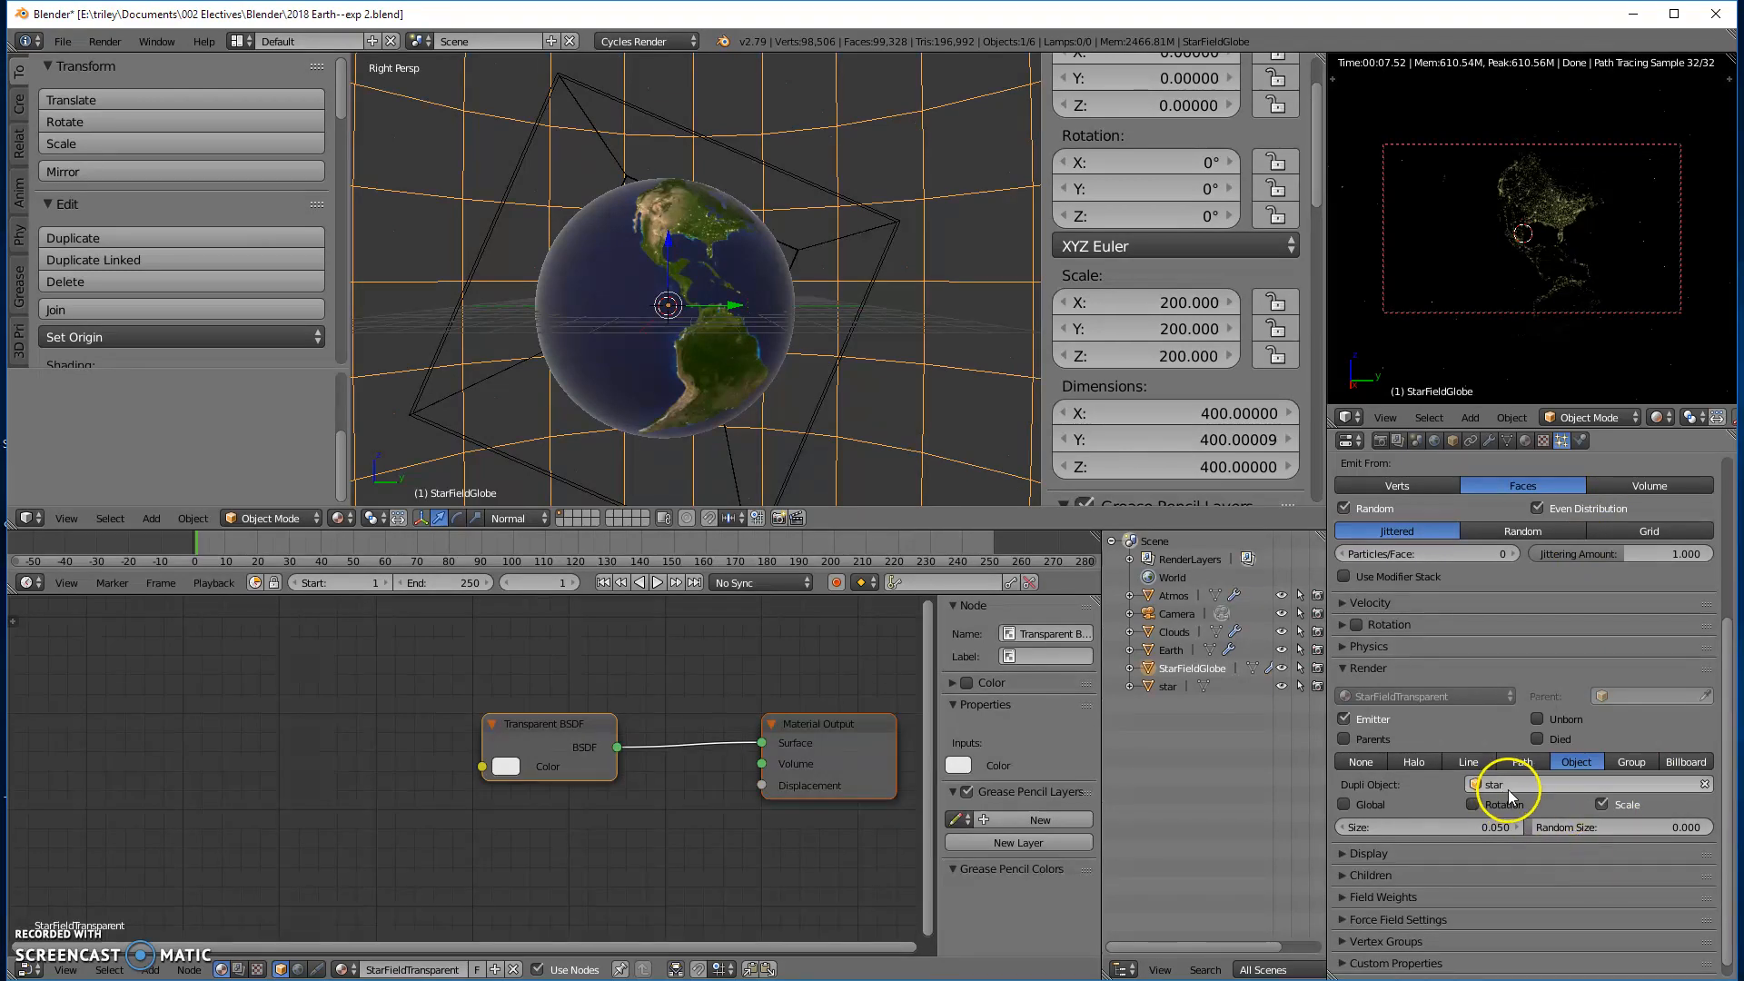
# - Set the star particles' size to 0.4 and their random size to 1
pyautogui.click(1479, 827)
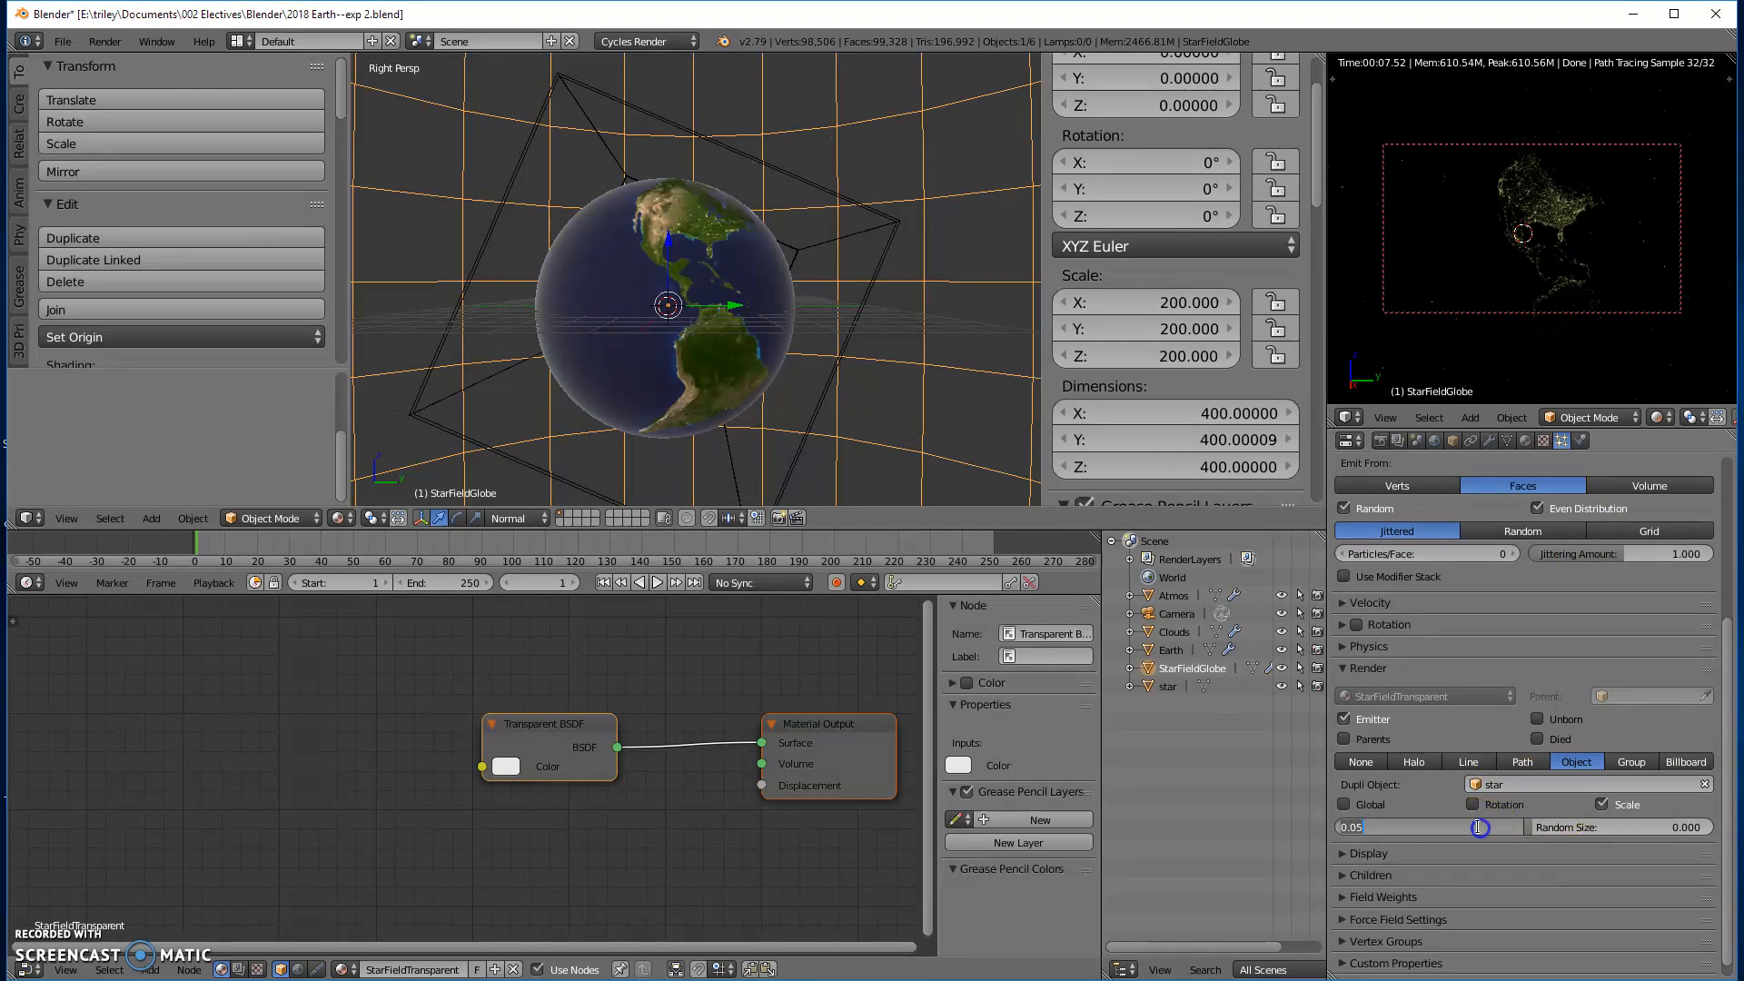
pyautogui.press('Return')
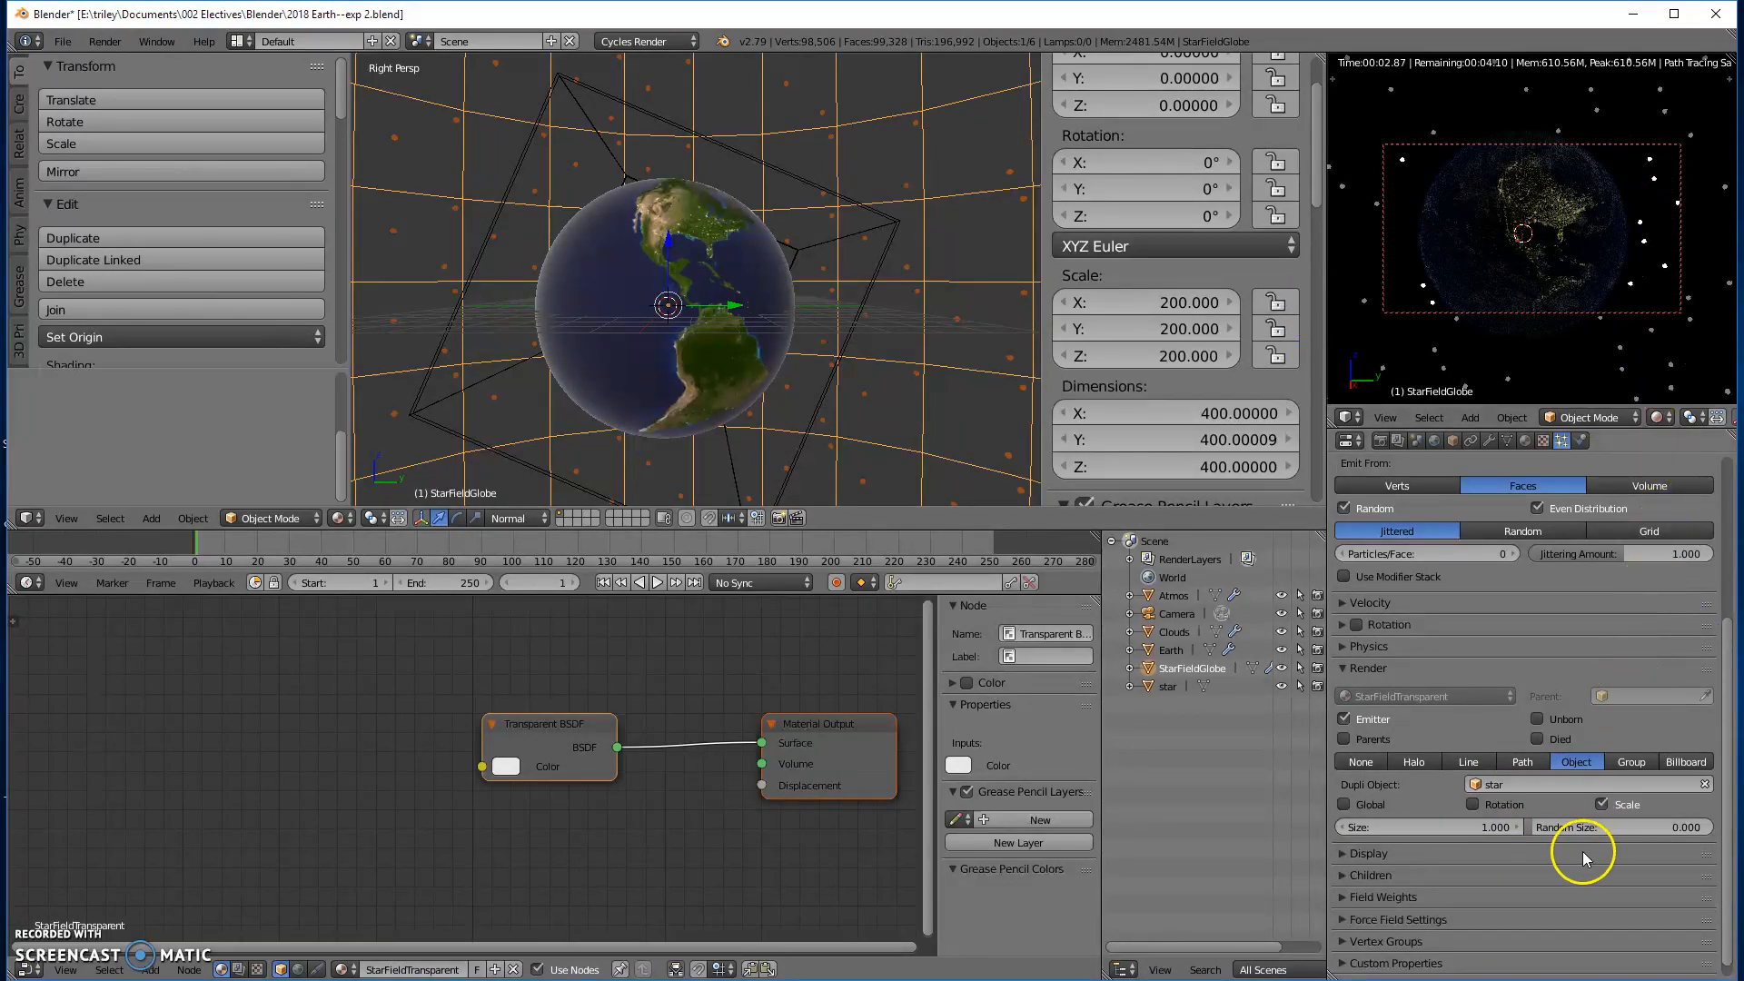
pyautogui.moveTo(1564, 828); pyautogui.dragTo(1710, 826)
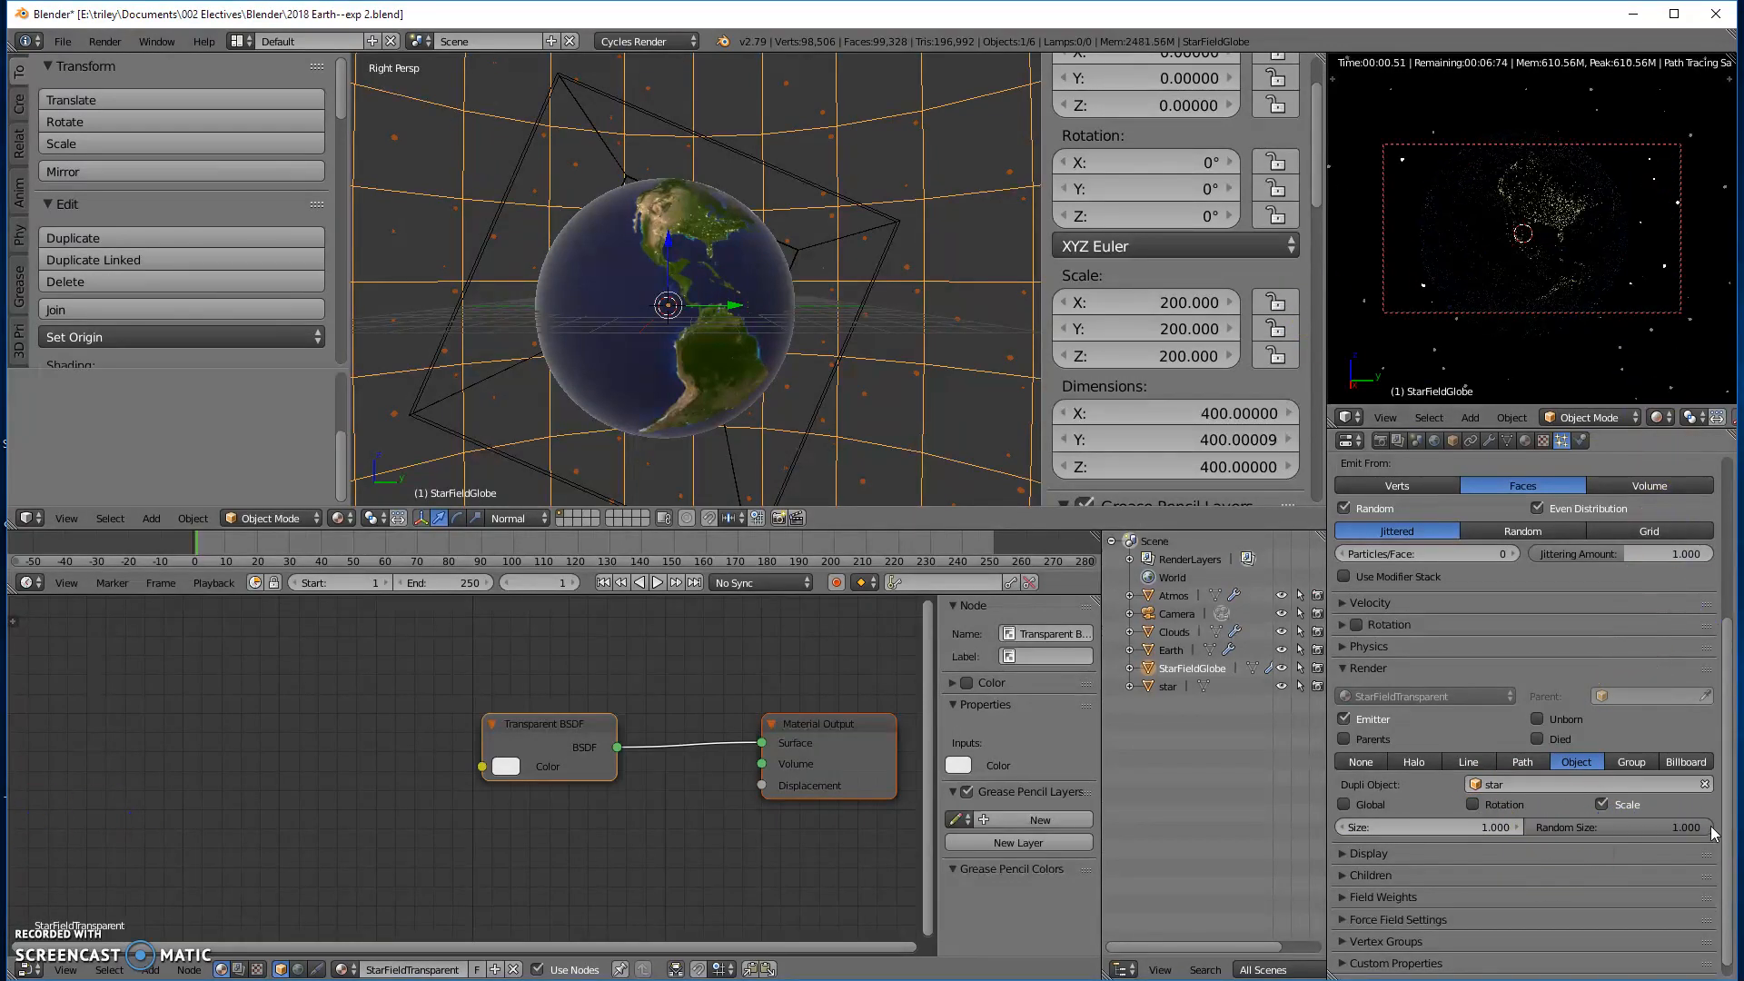
pyautogui.click(1462, 824)
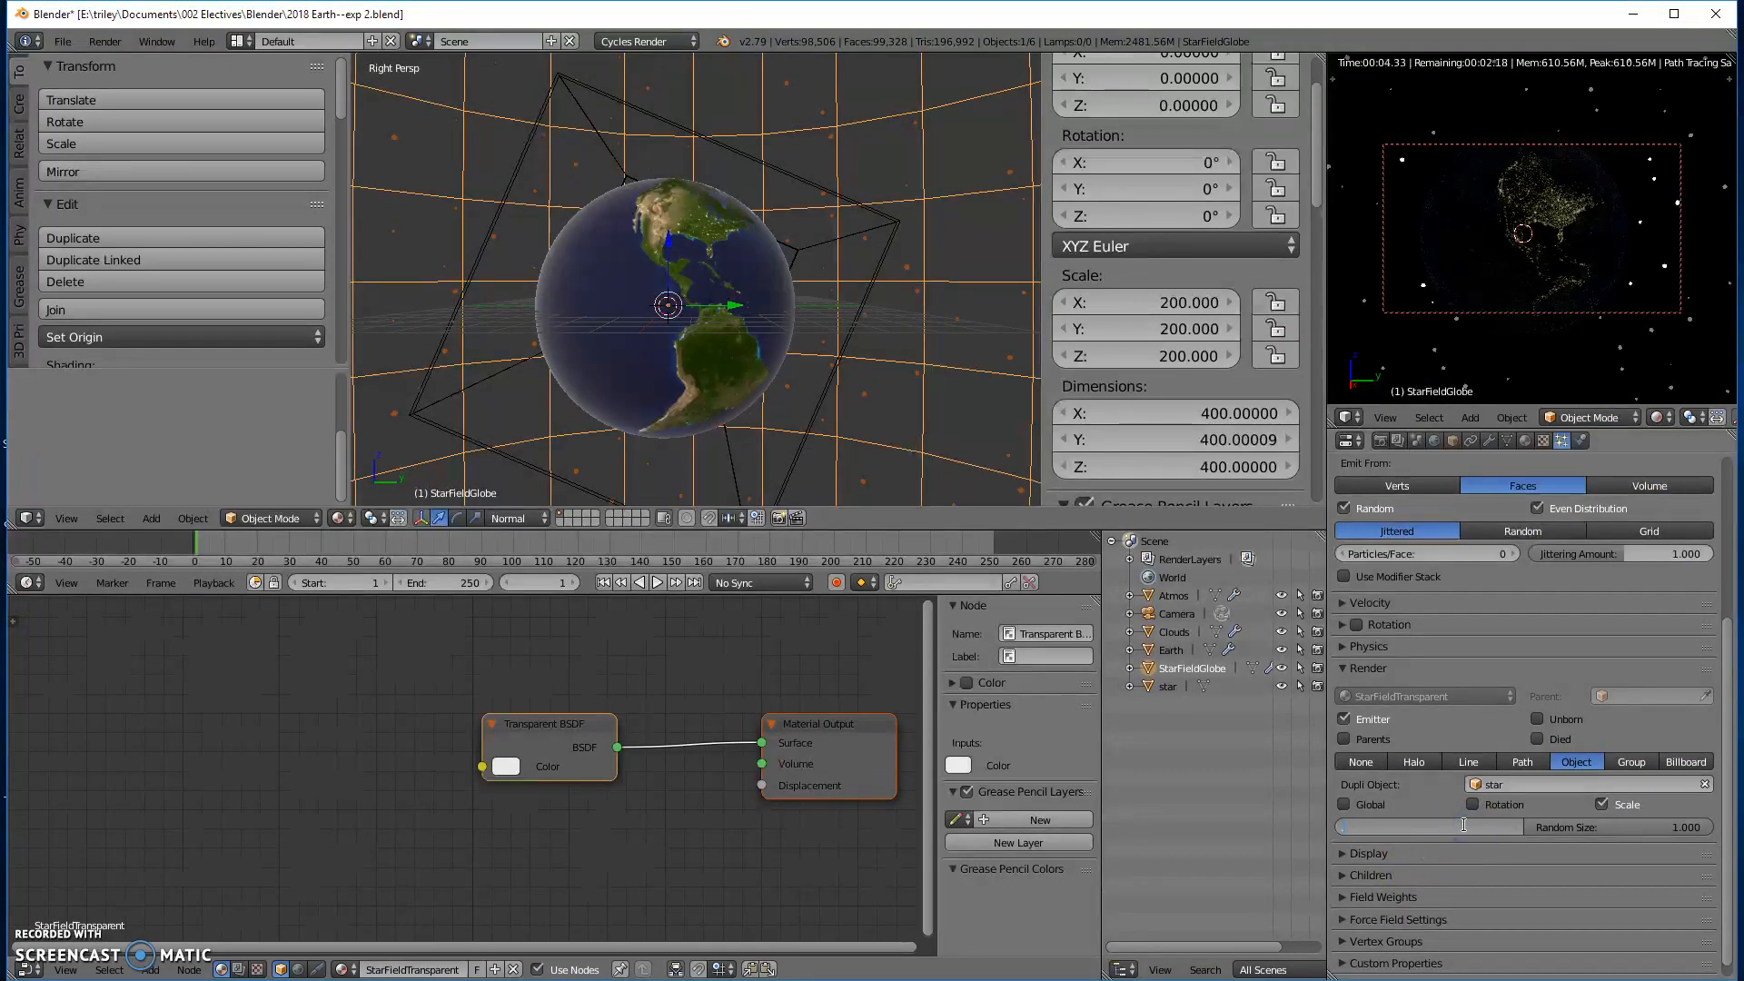
pyautogui.write('0.4')
pyautogui.press('Return')
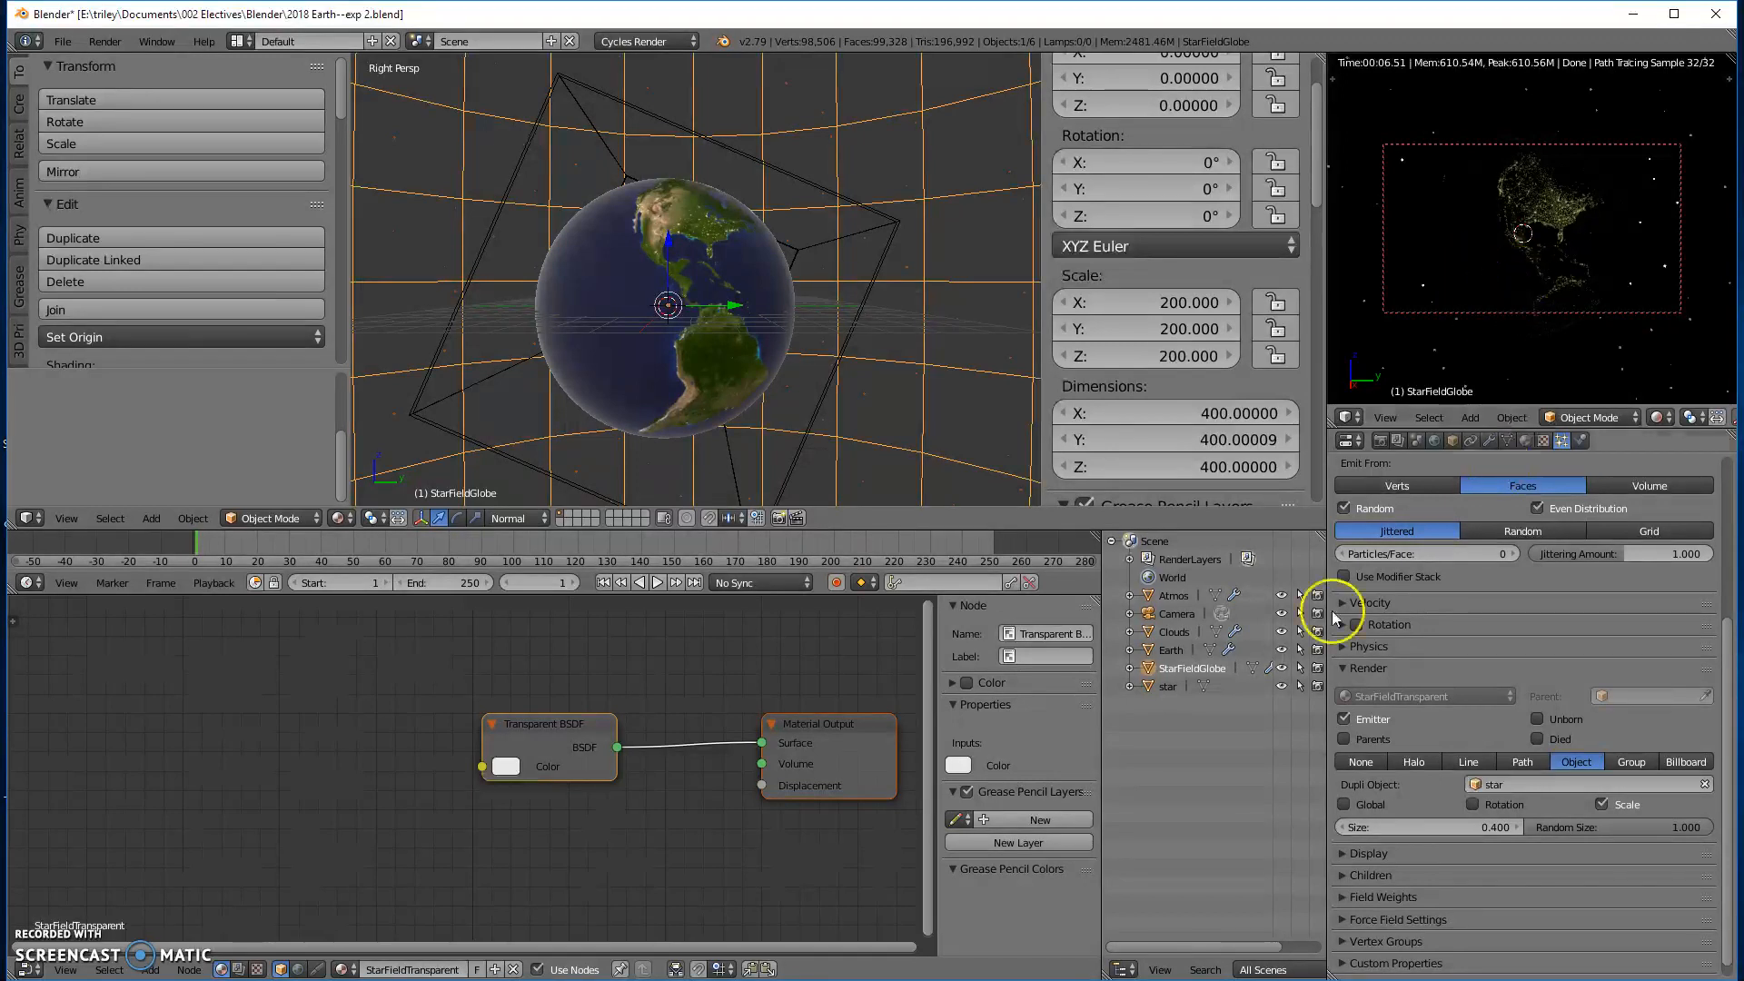
# - Select the star object and set the Emission strength of its Starlight material to 30
pyautogui.click(1169, 687)
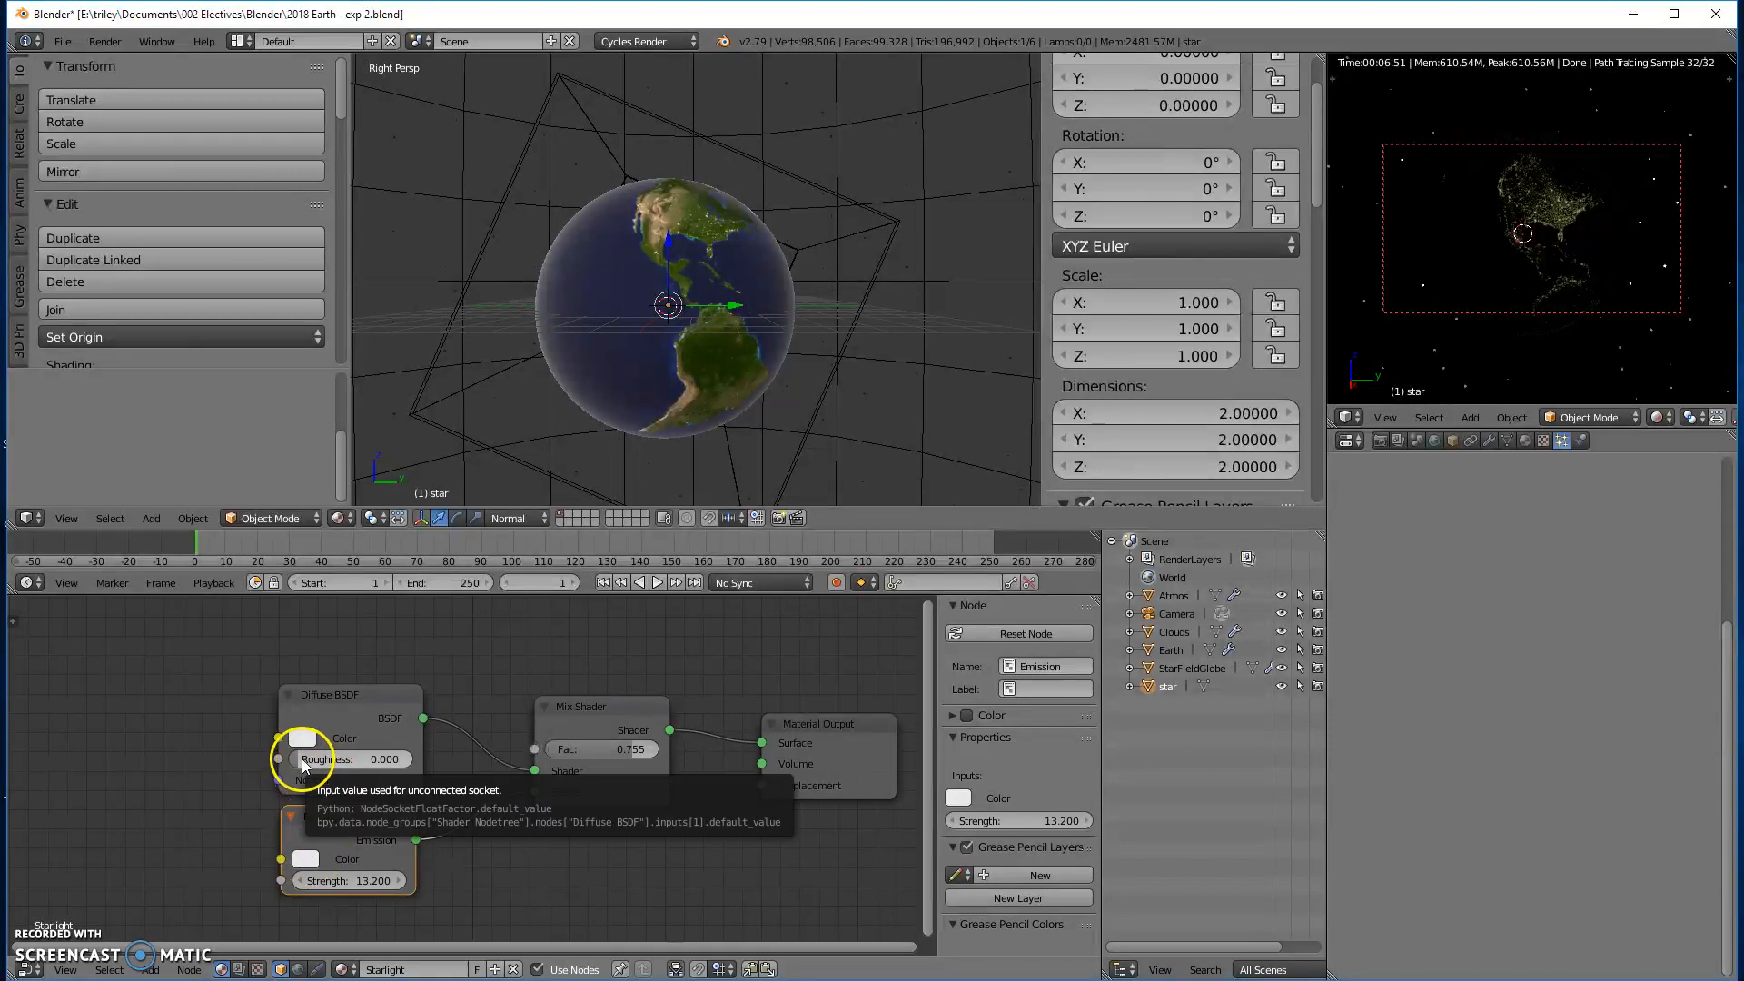
pyautogui.moveTo(312, 881); pyautogui.dragTo(1698, 929)
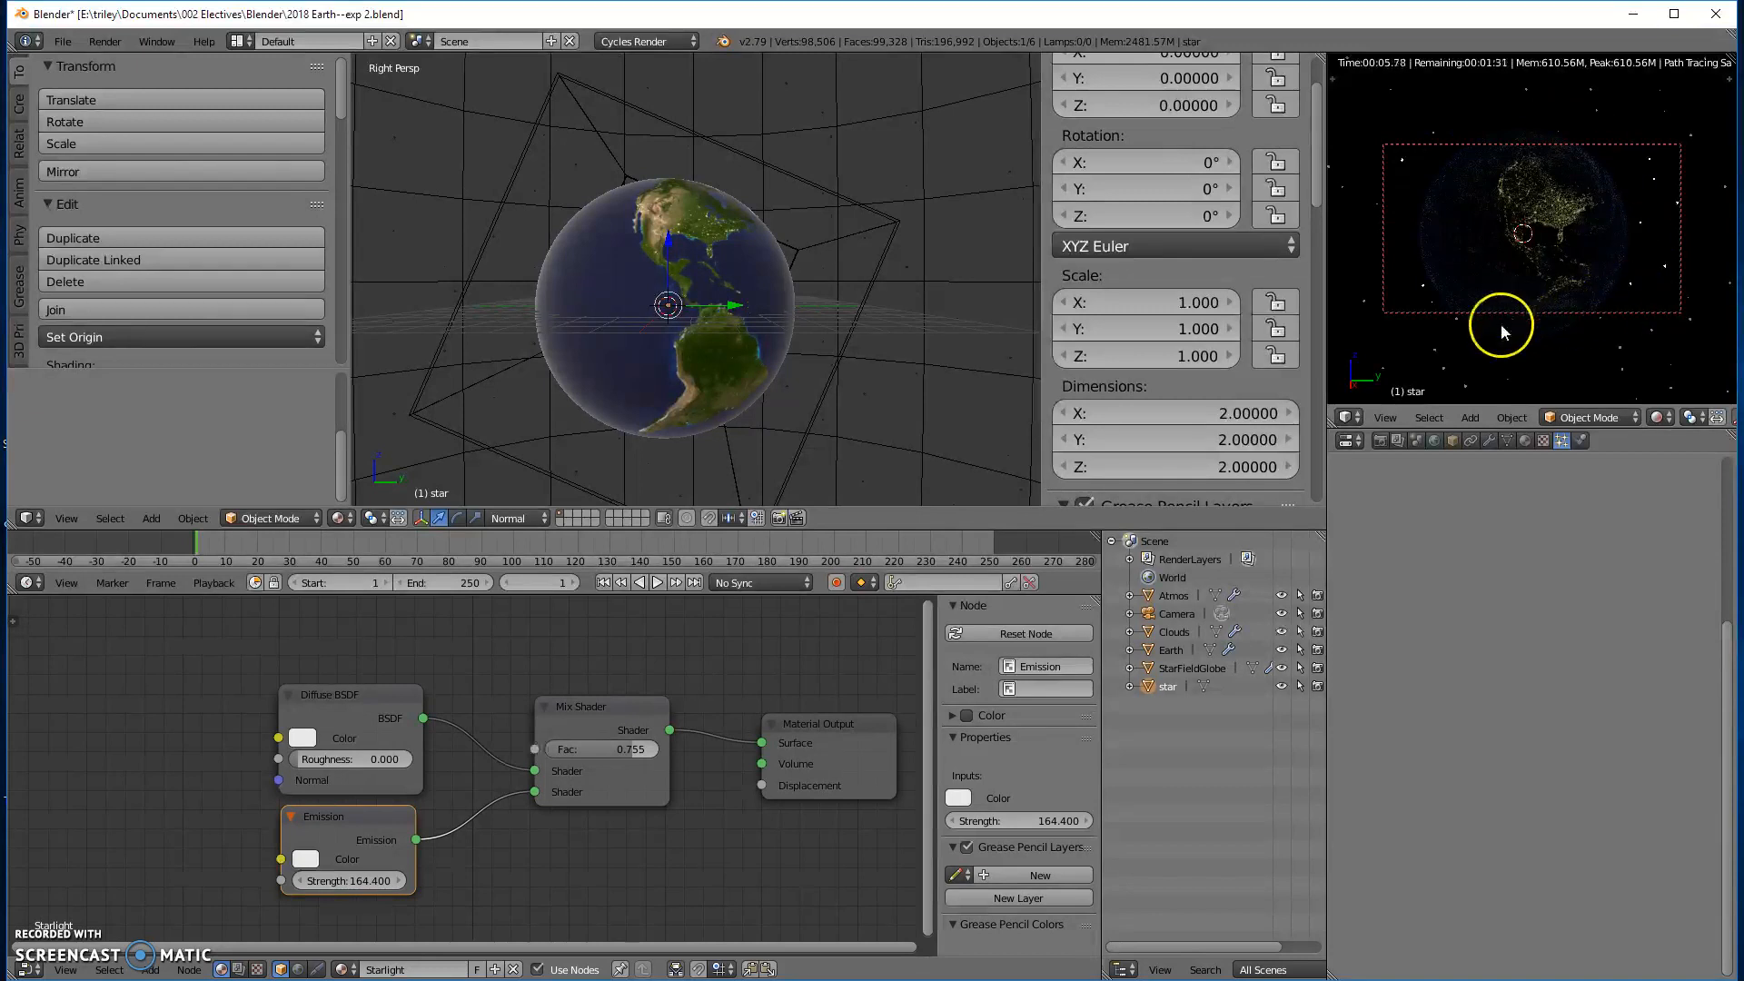
pyautogui.moveTo(310, 881); pyautogui.dragTo(284, 834)
pyautogui.click(368, 881)
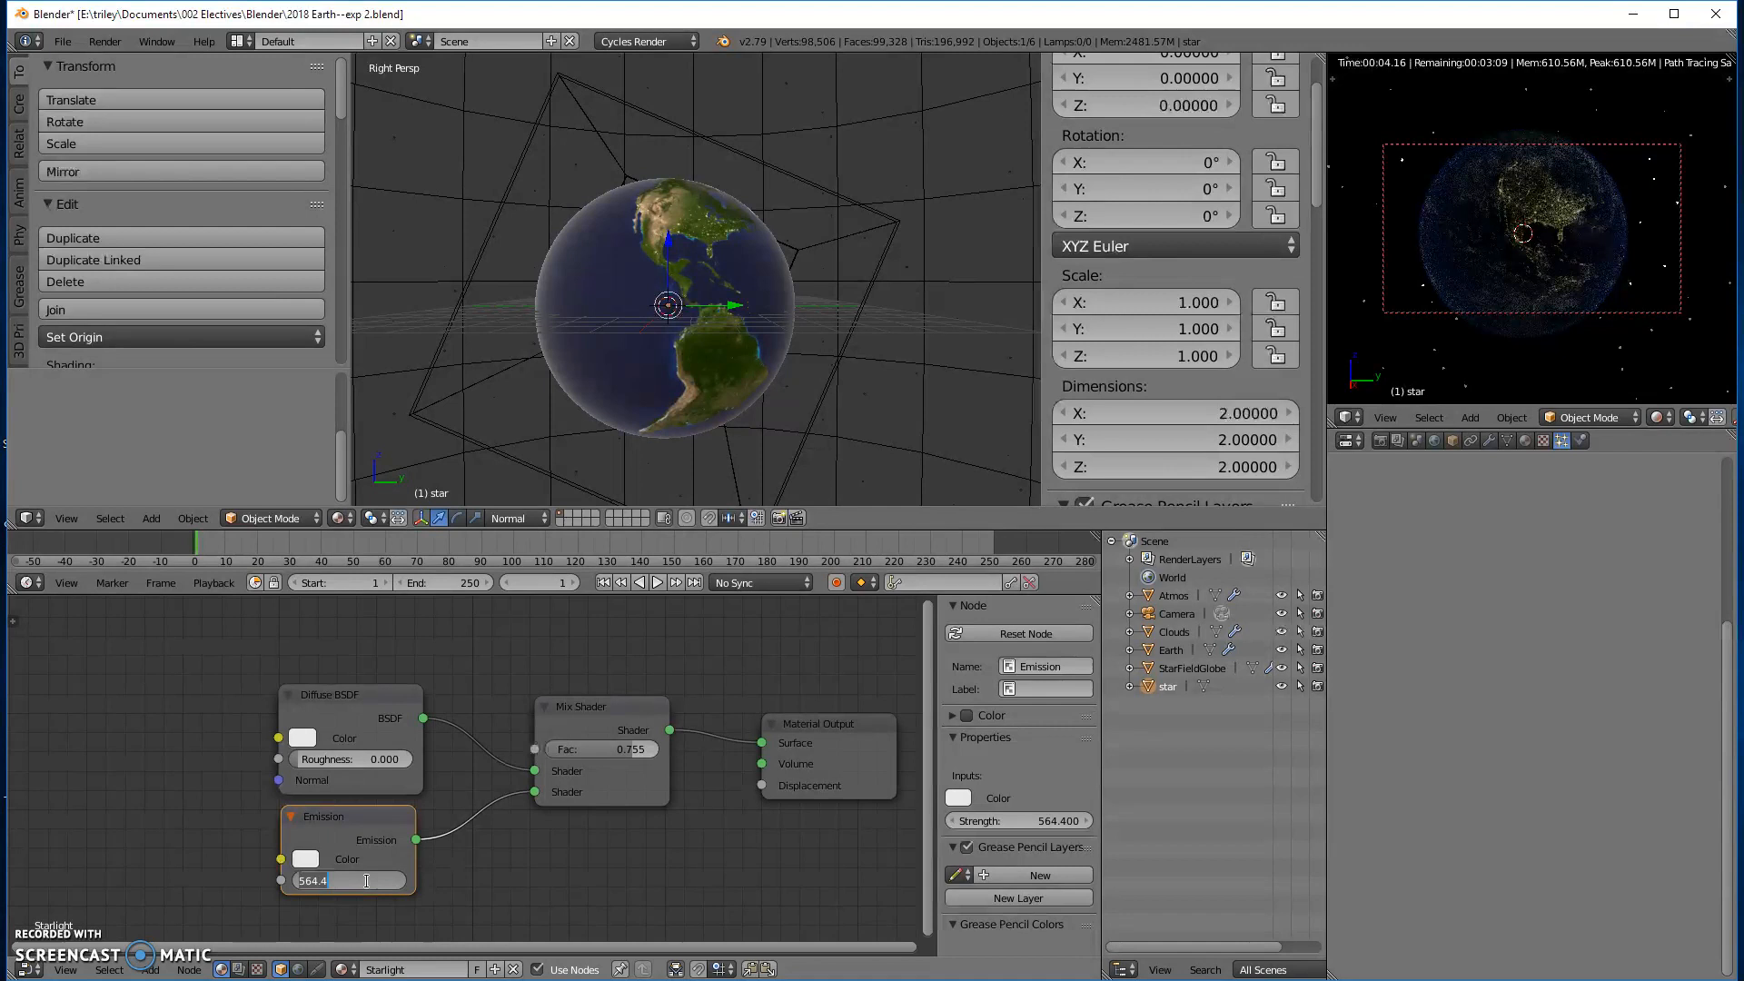
pyautogui.press('Return')
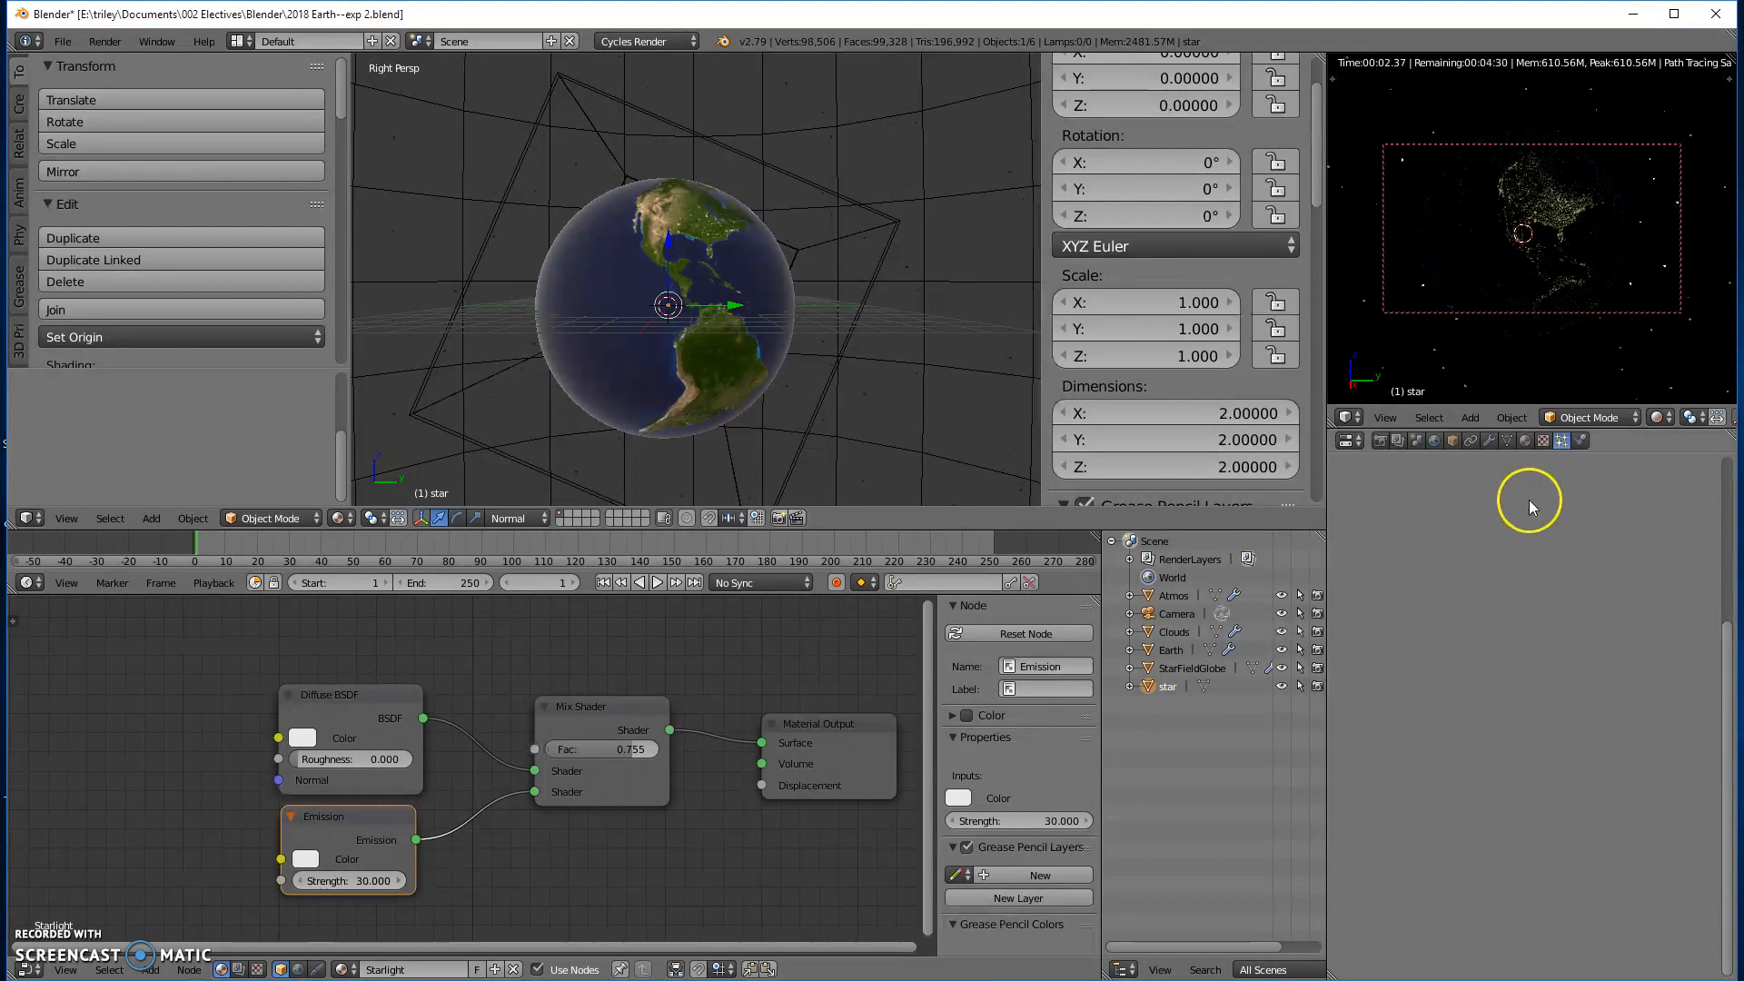
# - Select the StarFieldGlobe and set its particle system's children to Simple
pyautogui.click(959, 254)
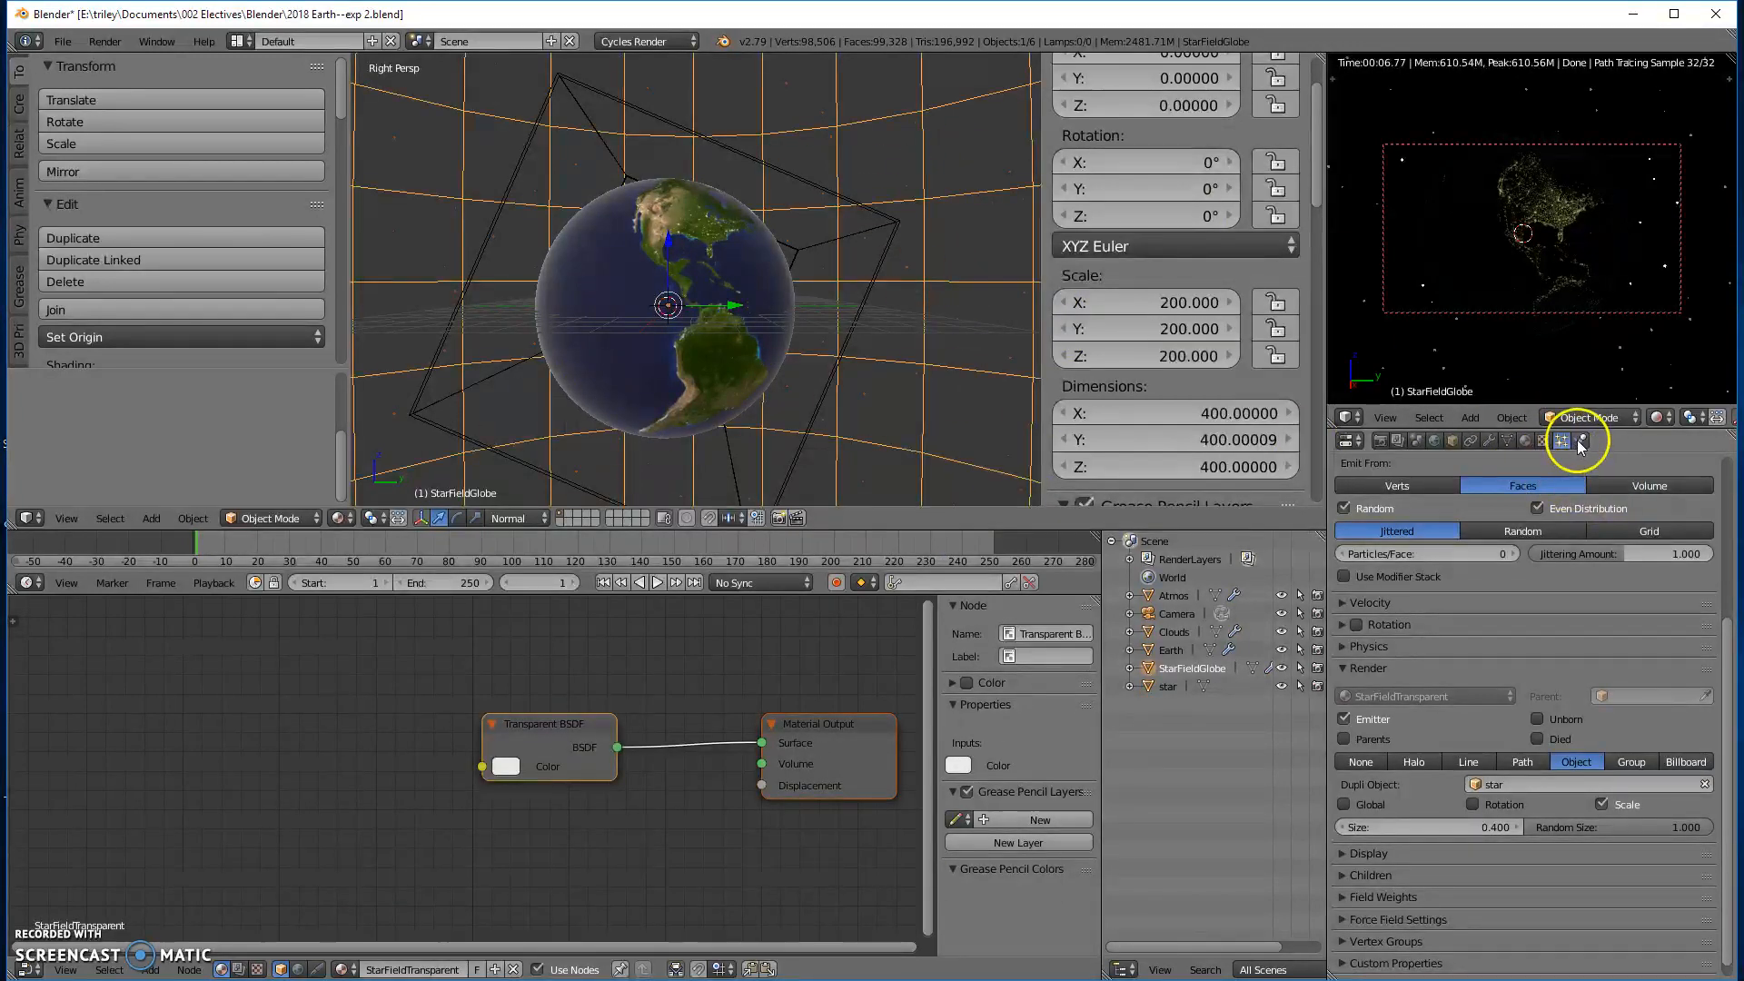
pyautogui.scroll(-1, 1494, 720)
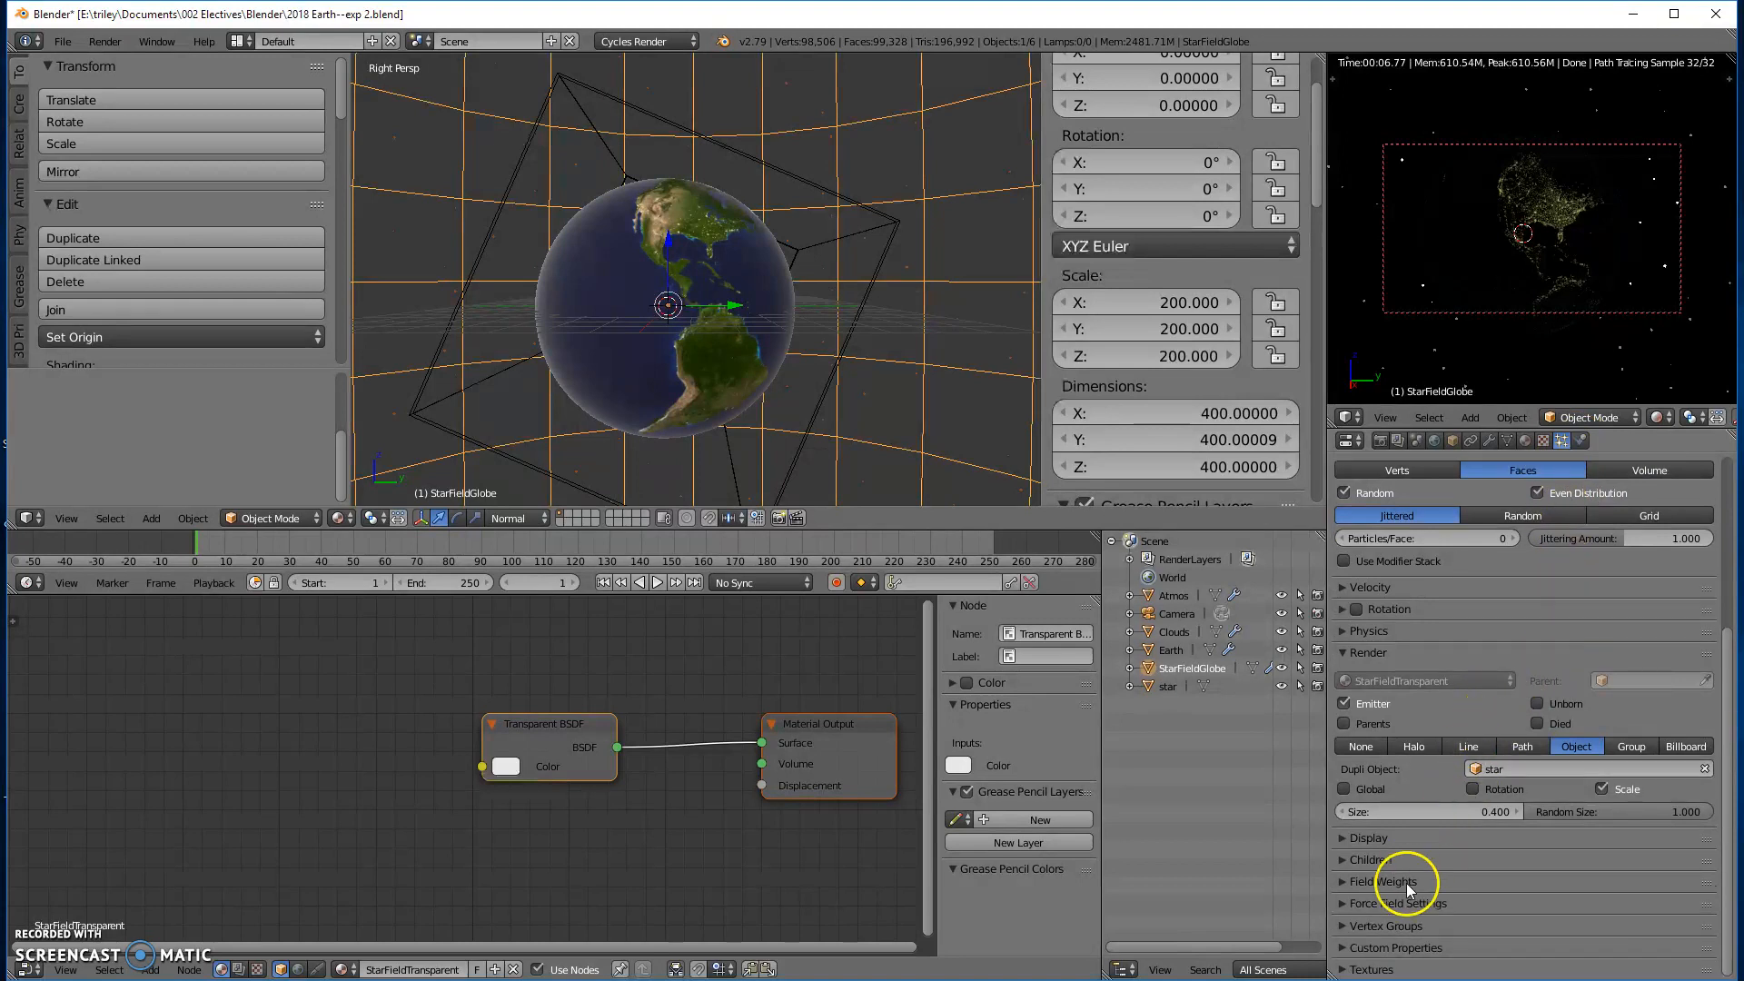
pyautogui.click(1343, 860)
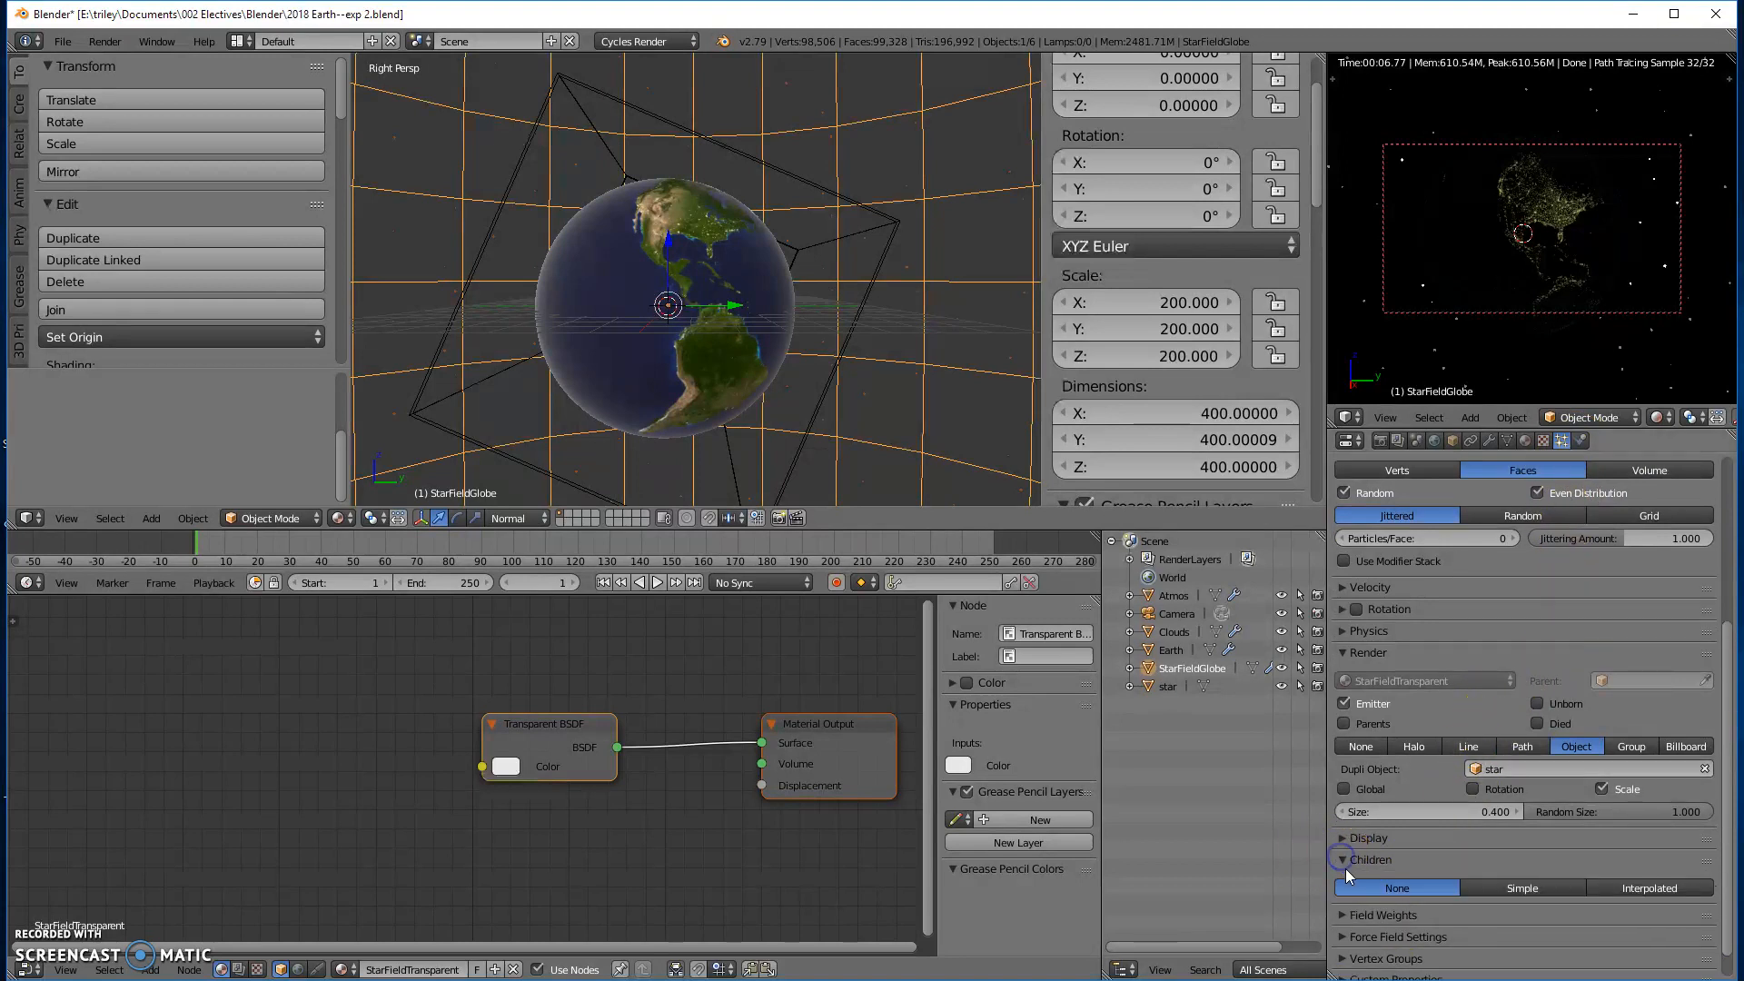
pyautogui.scroll(-2, 1558, 817)
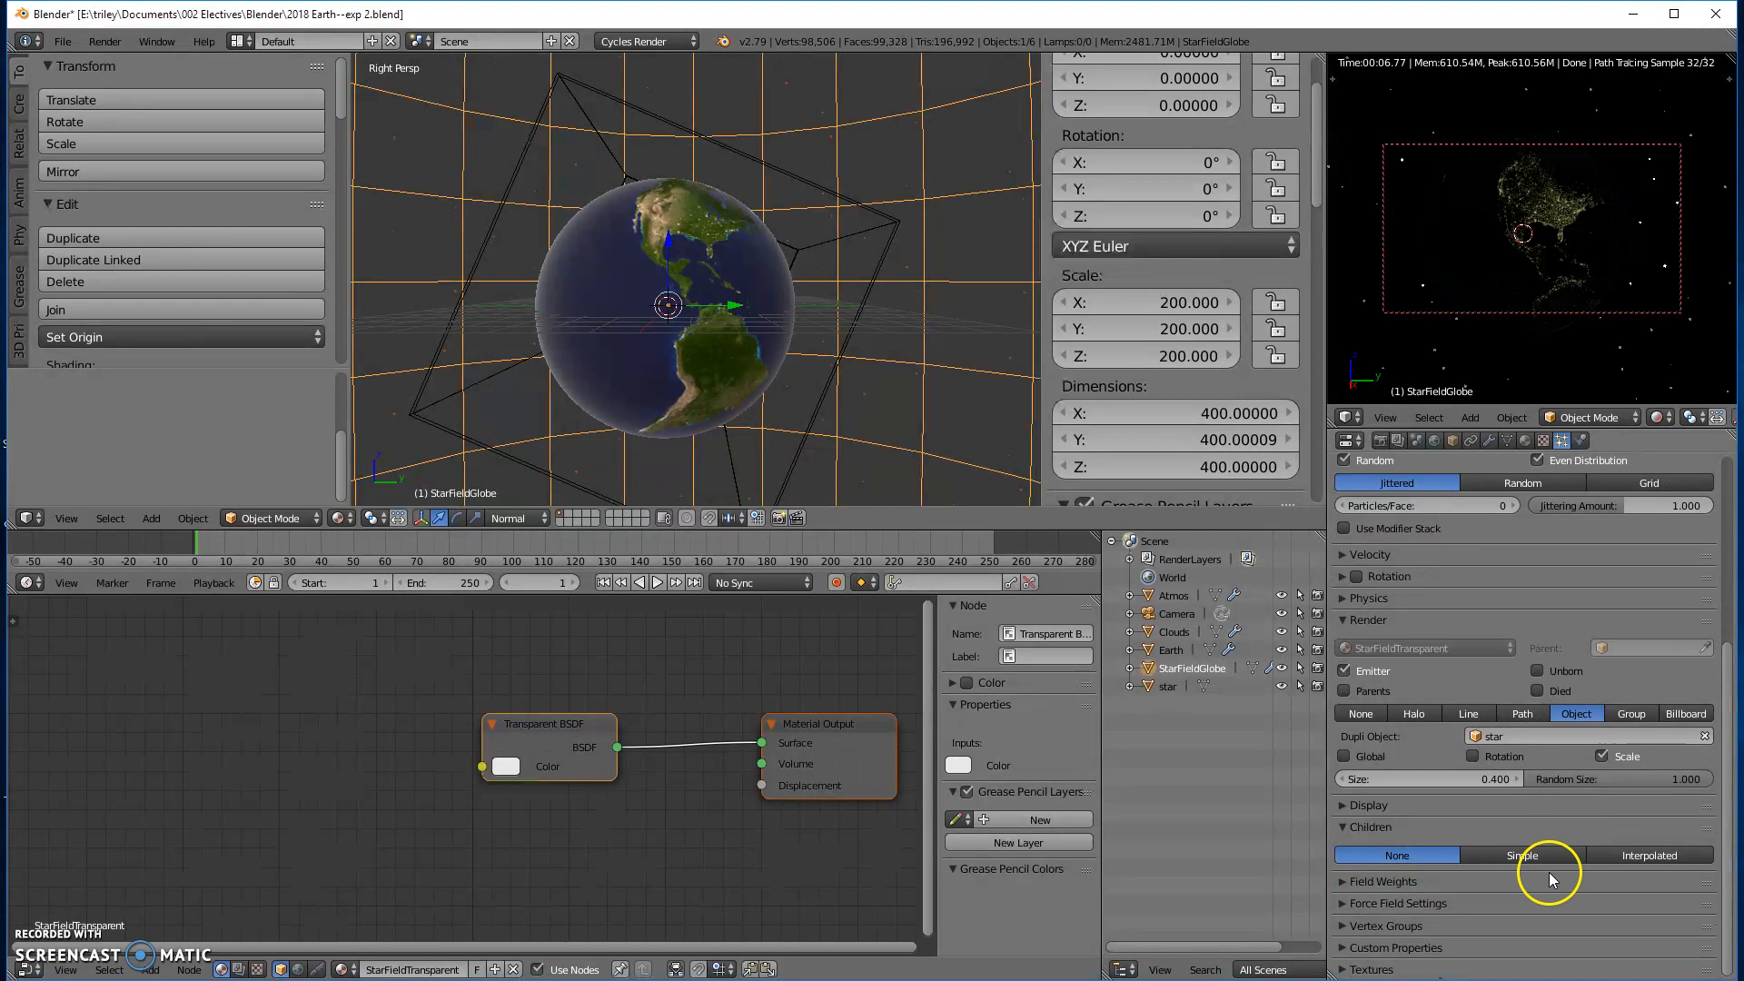
pyautogui.click(1564, 858)
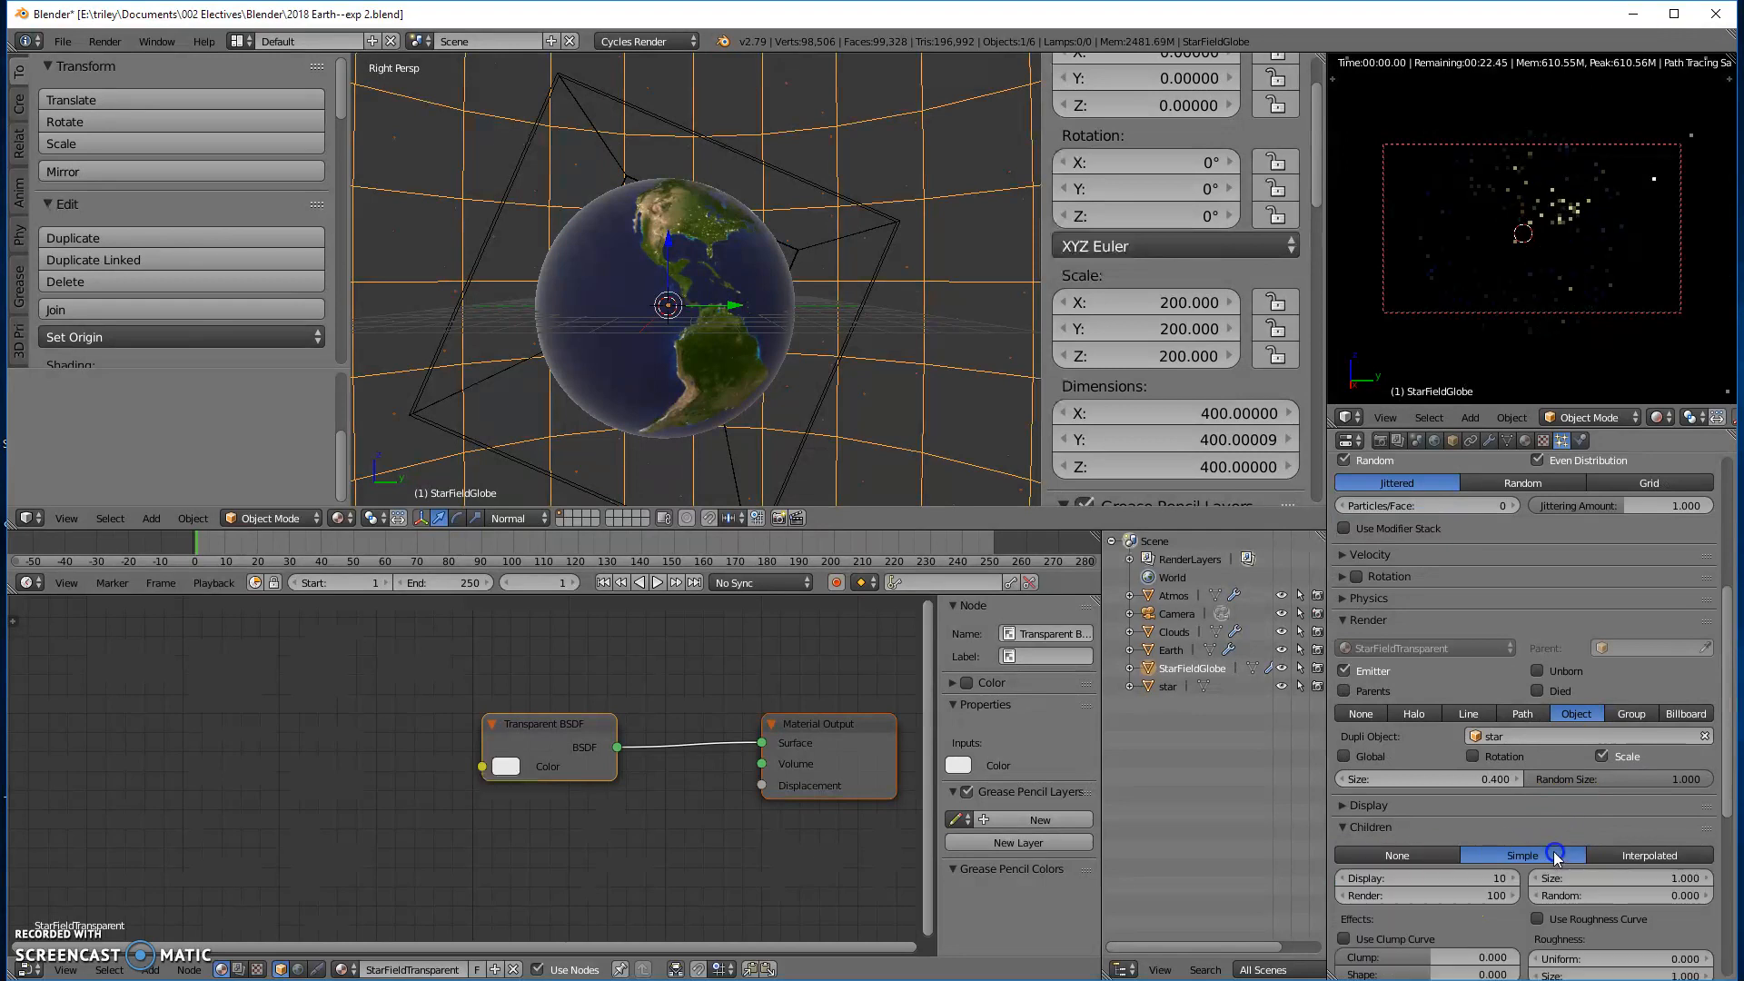
# - Set the child particles' size to 0.5, their random size to 1 and their display count to 100
pyautogui.scroll(-8, 1583, 817)
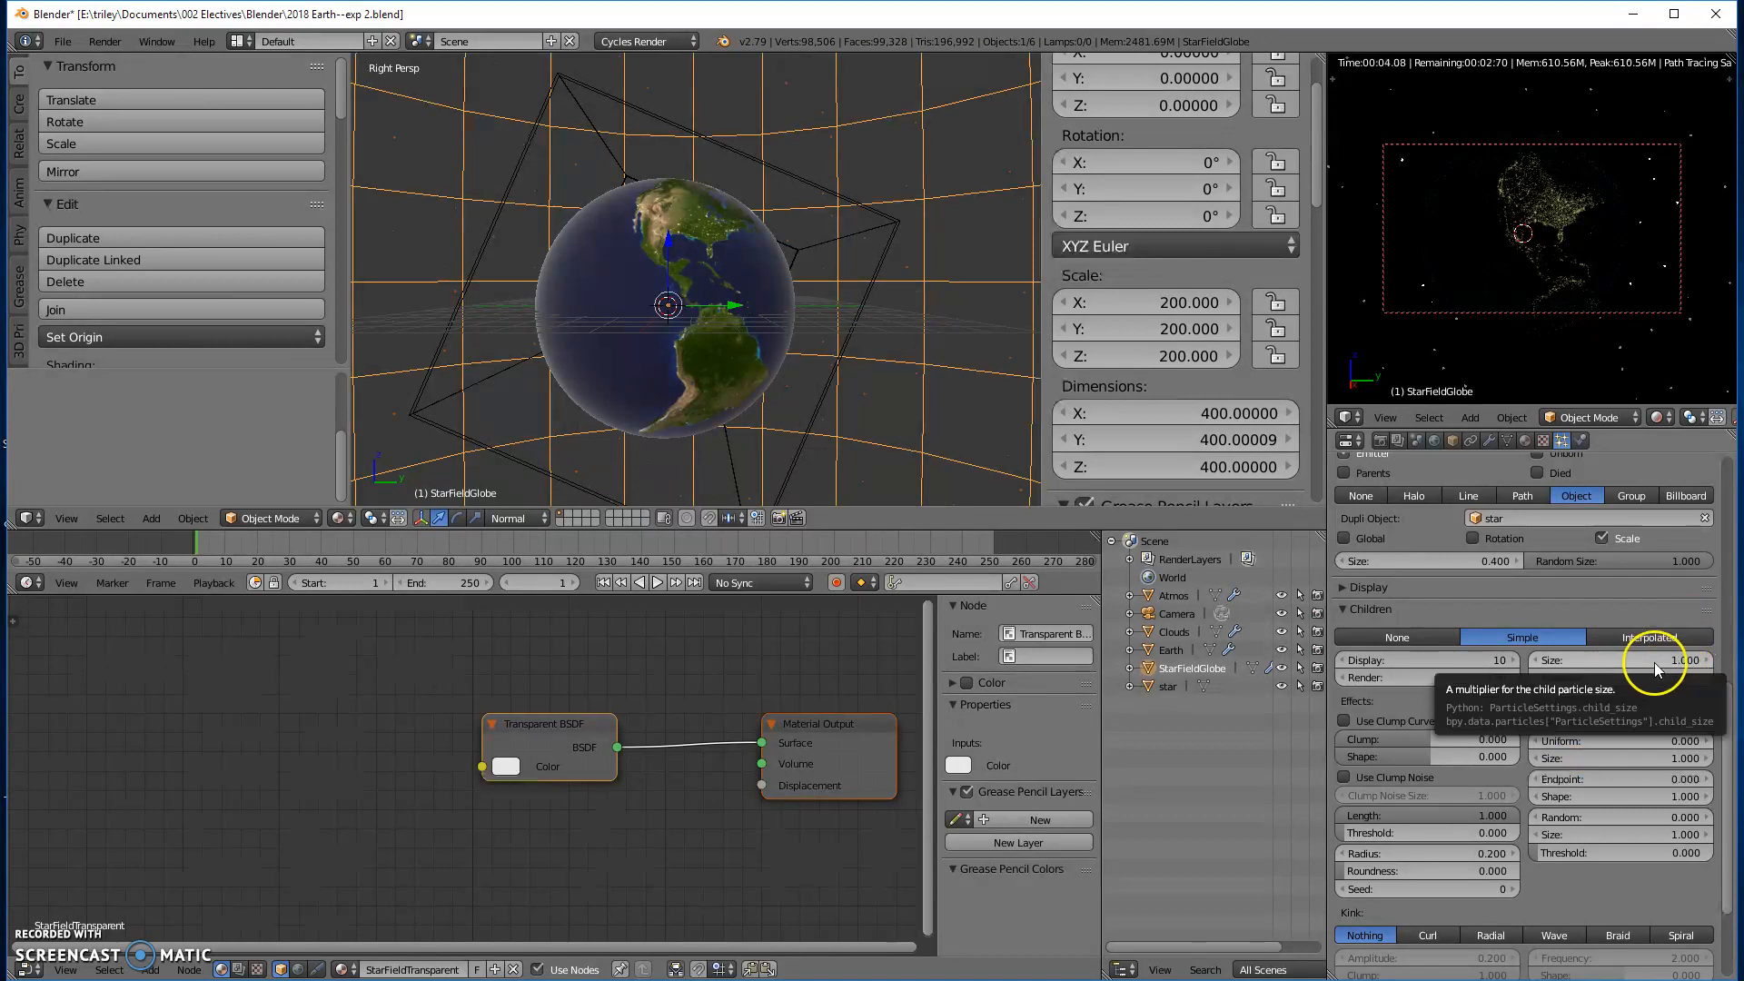
pyautogui.click(1651, 656)
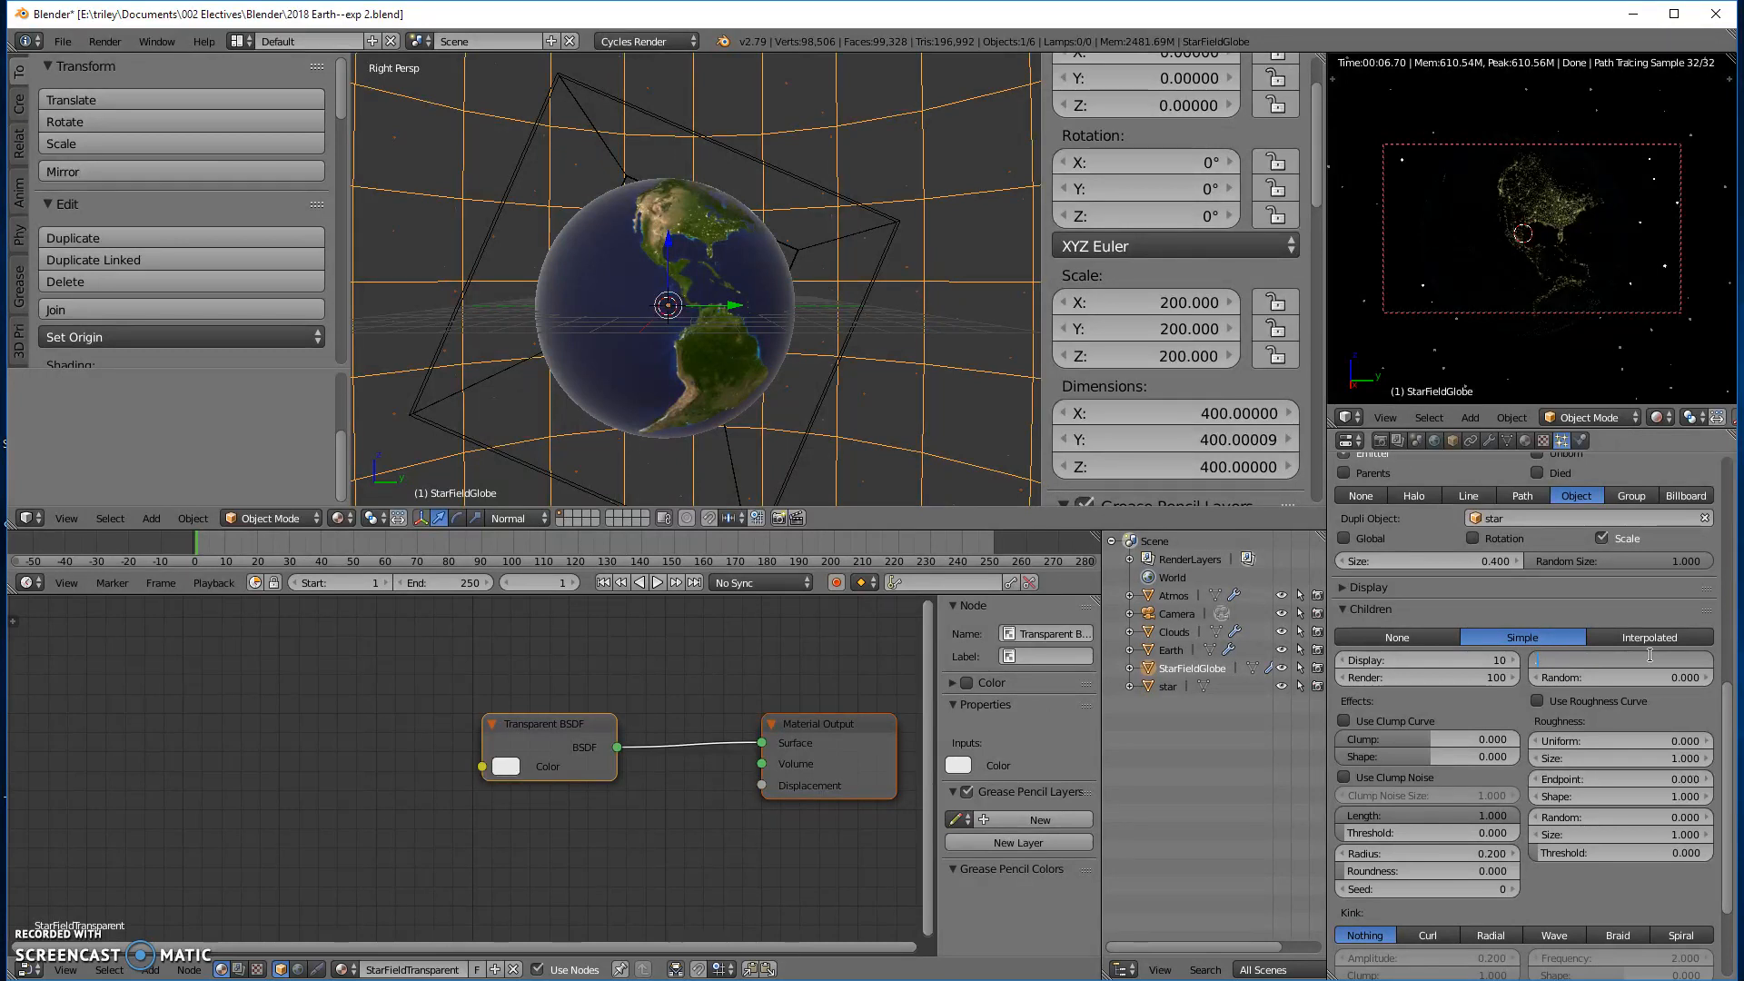
pyautogui.write('0.5')
pyautogui.press('Return')
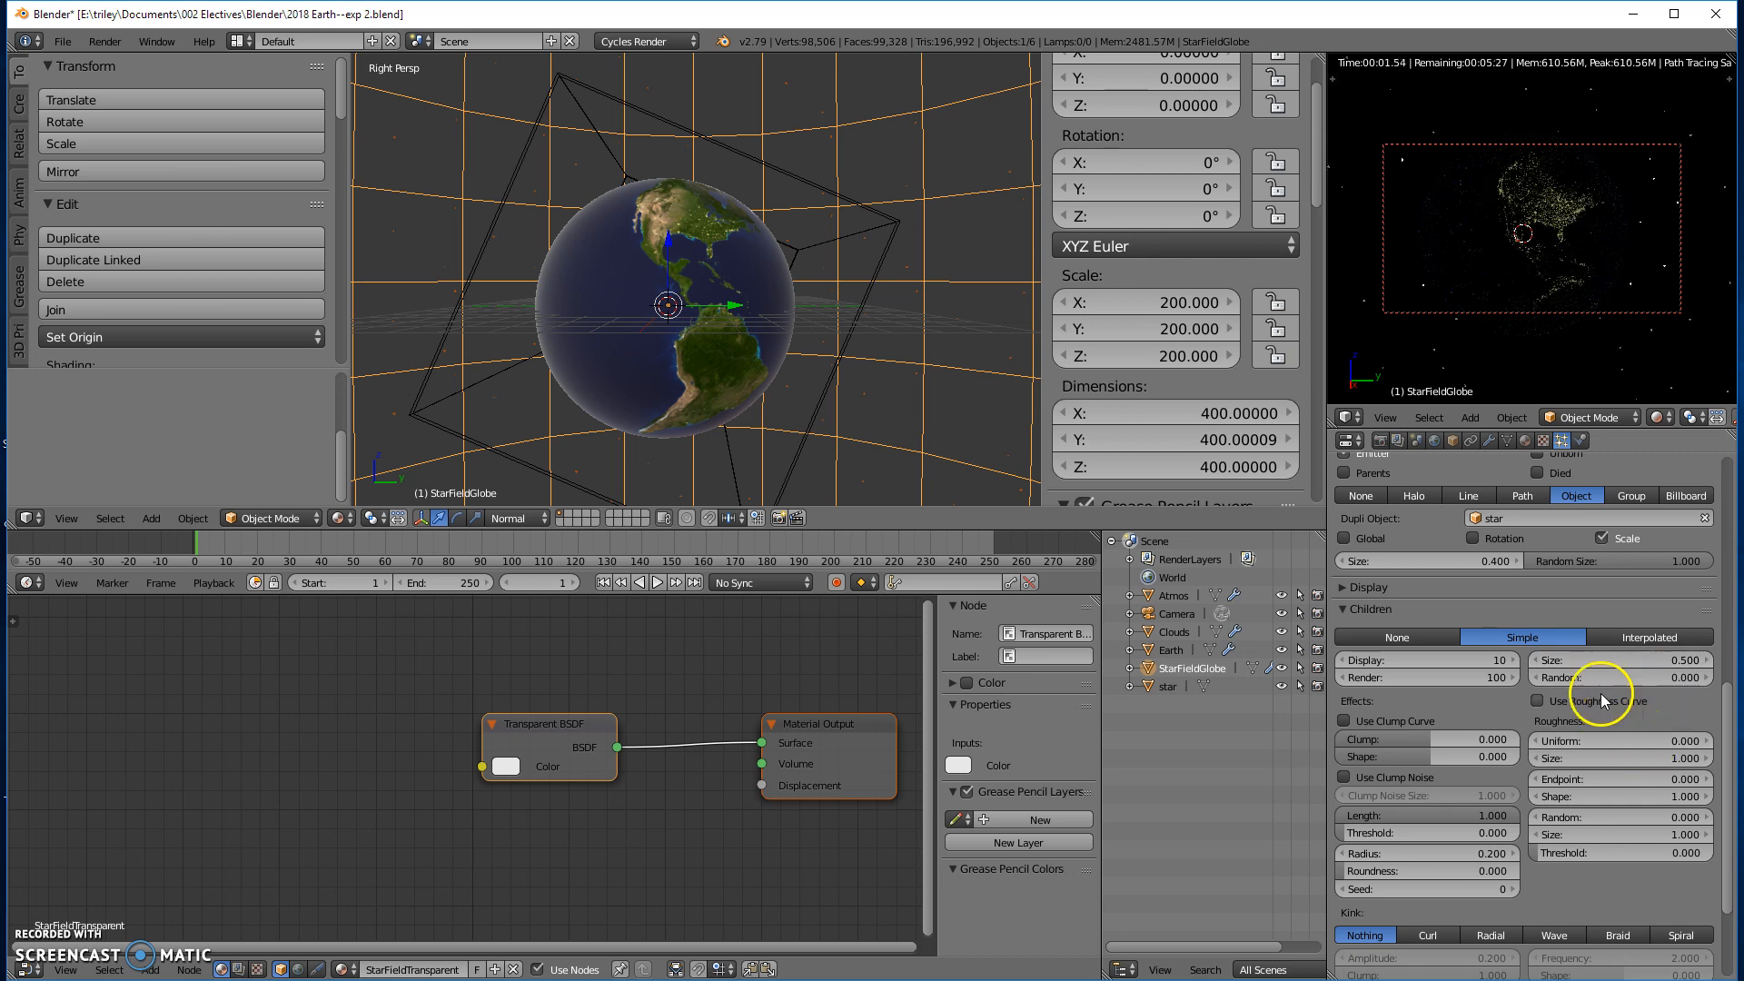
pyautogui.moveTo(1578, 680); pyautogui.dragTo(1649, 656)
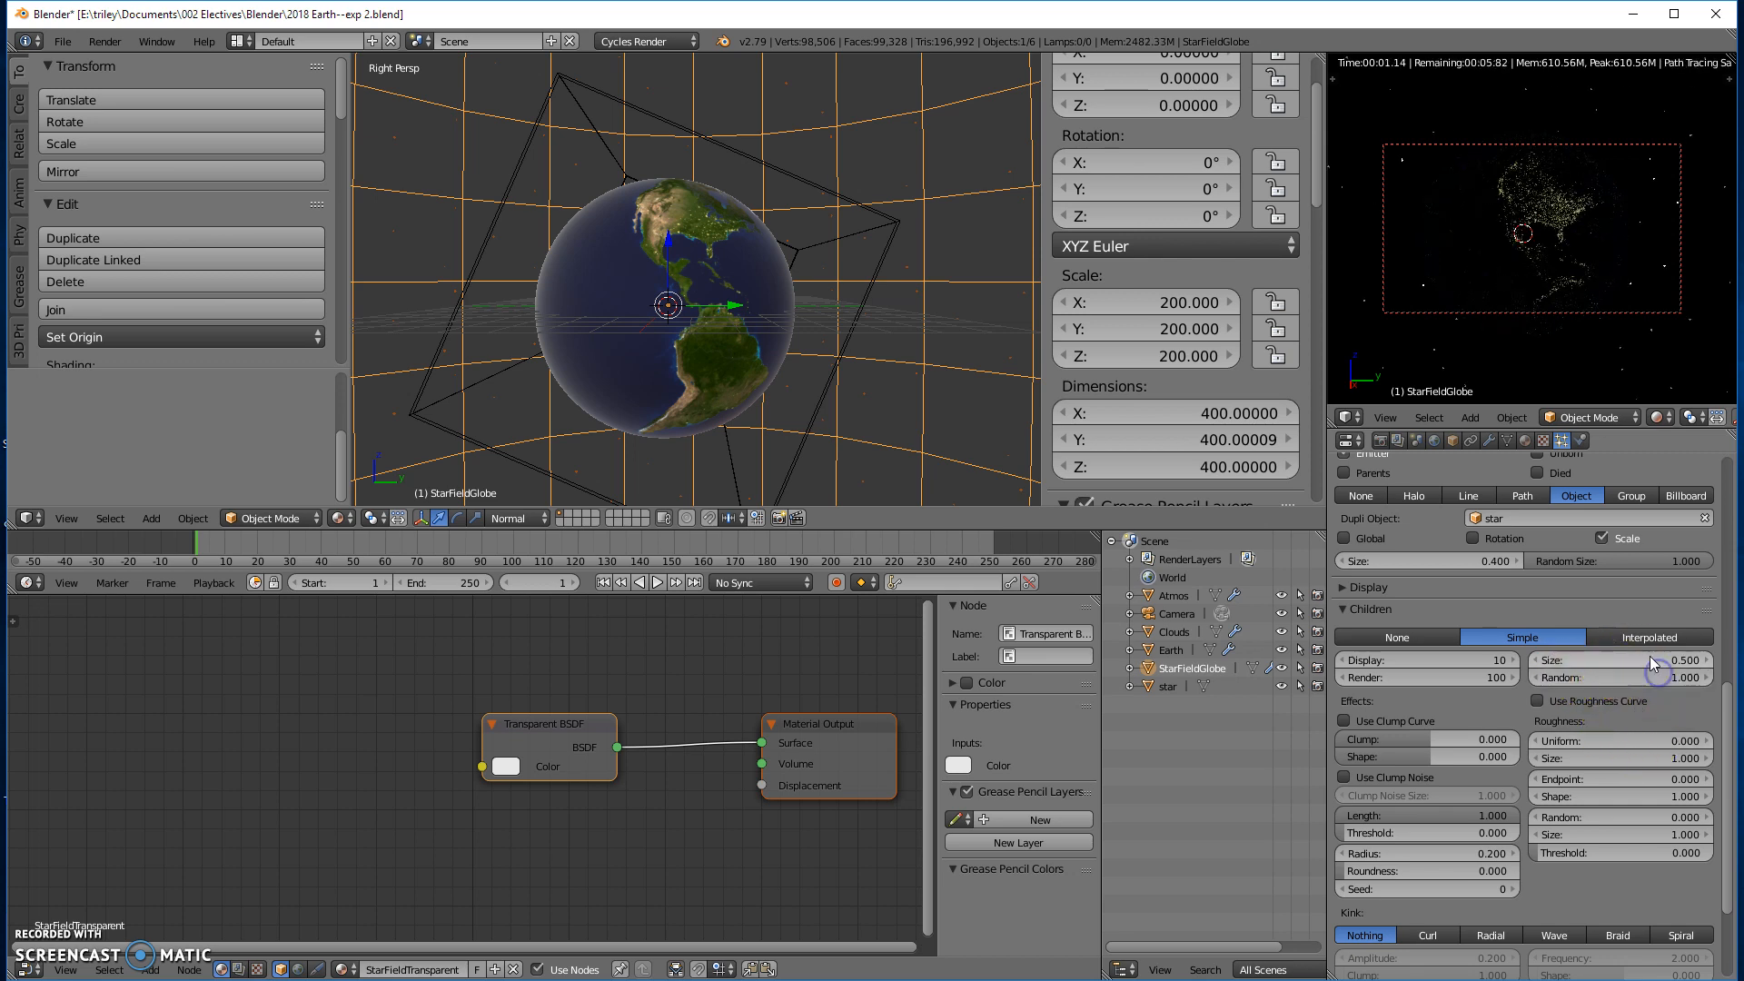
pyautogui.click(1447, 661)
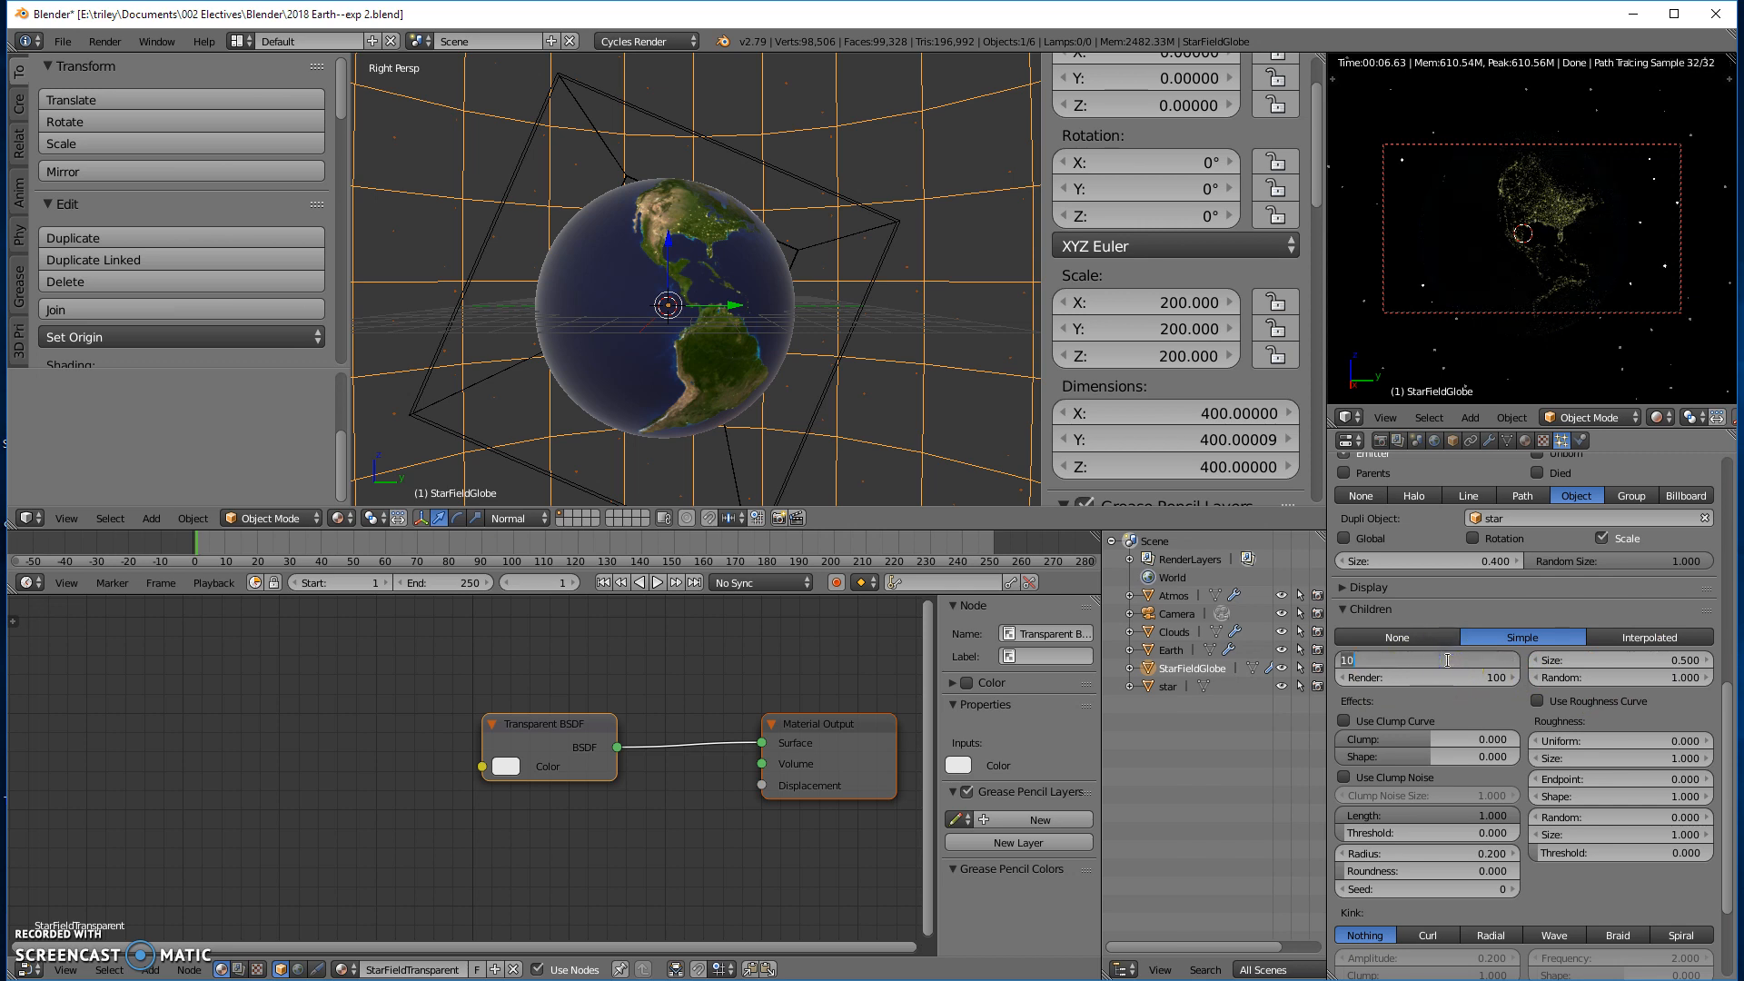
pyautogui.press('Return')
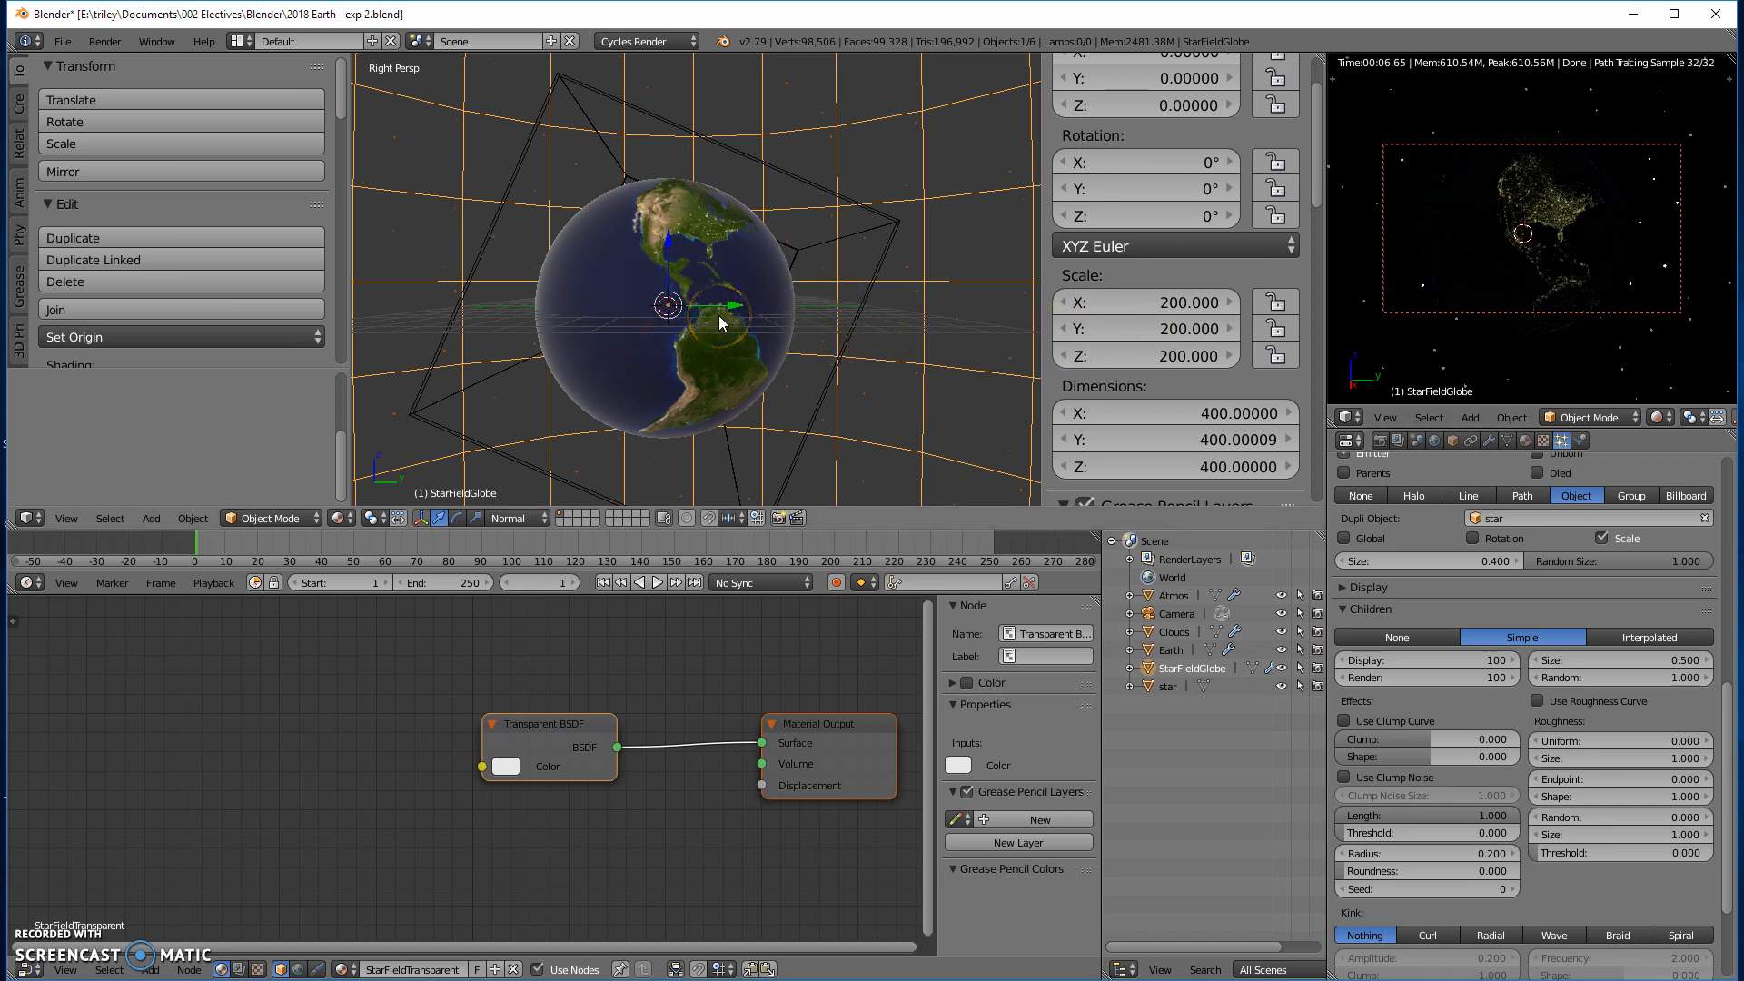
# - Switch the right view to orthographic and add a Sun lamp at the Earth's centre
pyautogui.press('KP_5')
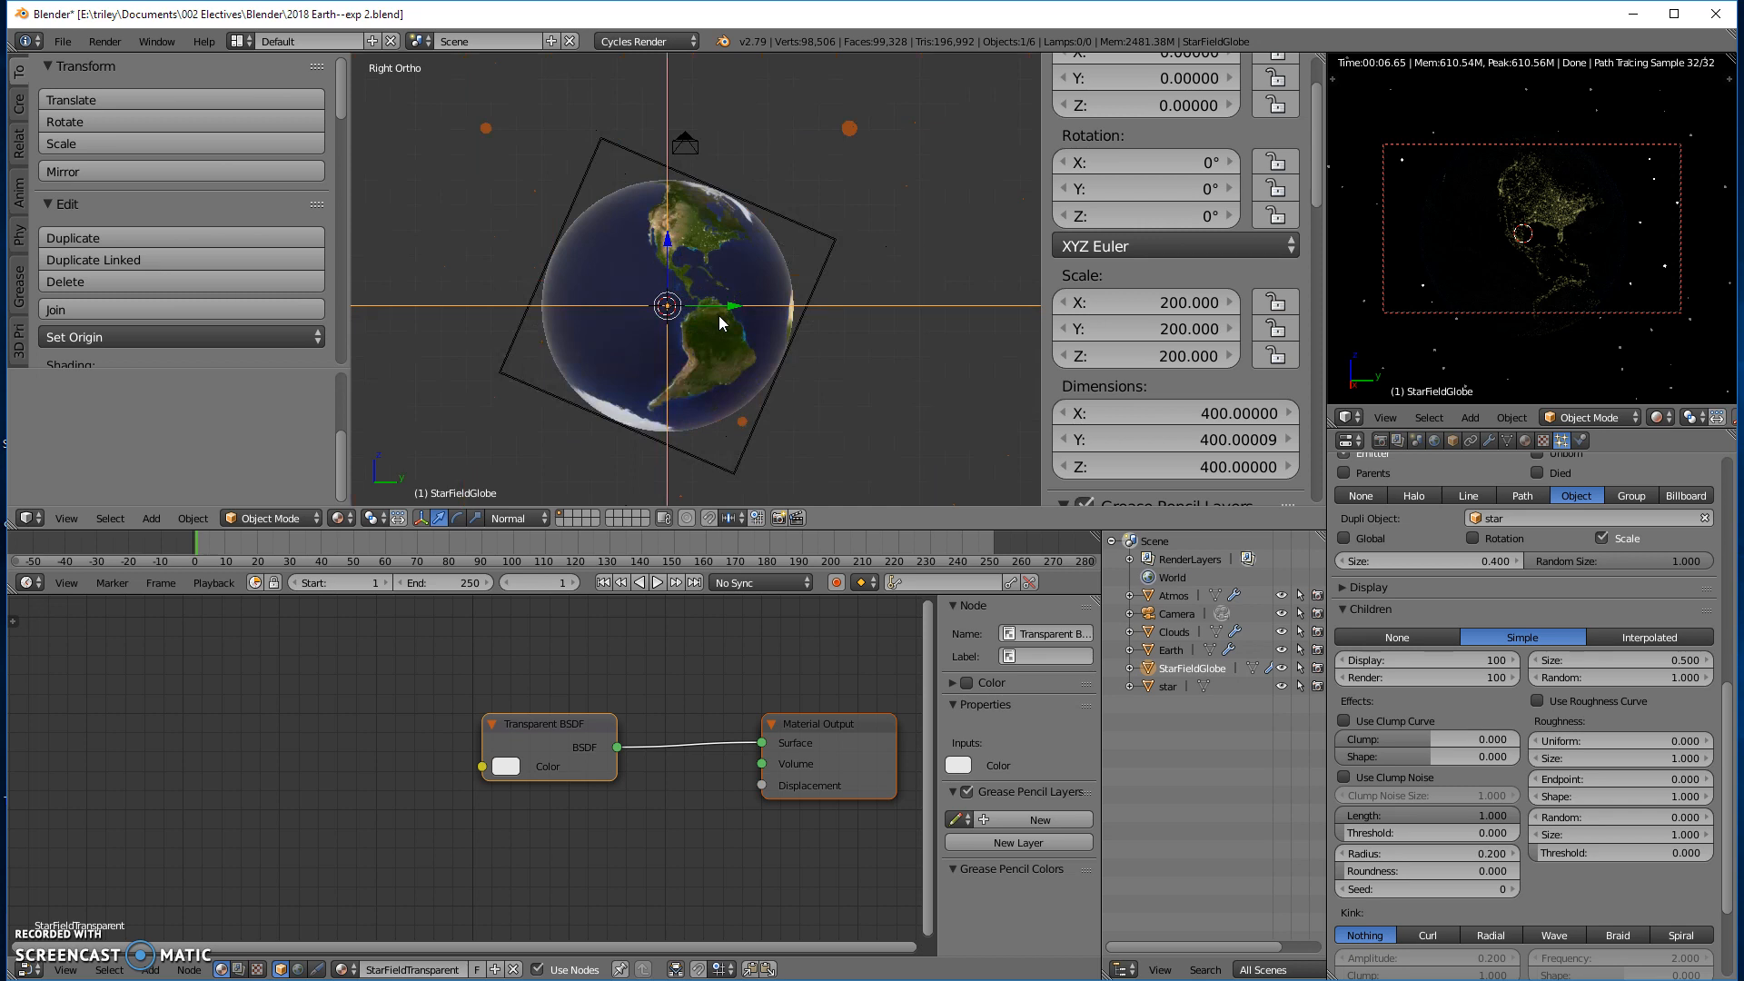
pyautogui.hotkey('shift', 'a')
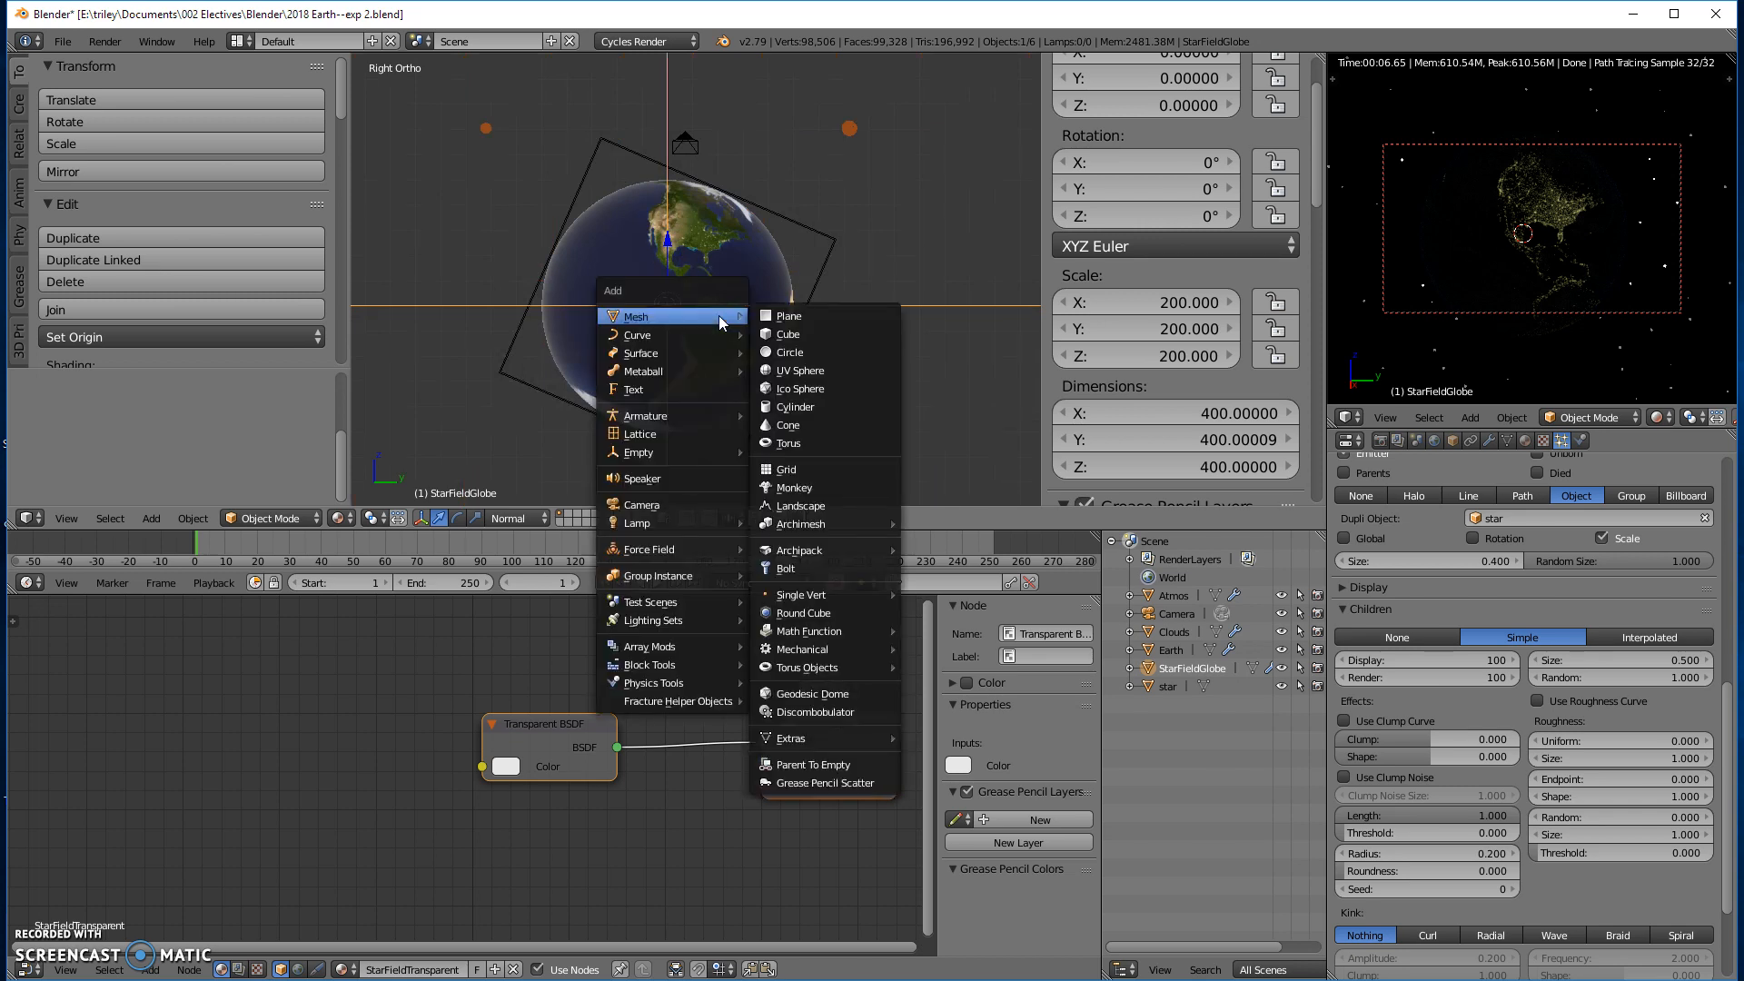
pyautogui.moveTo(678, 528)
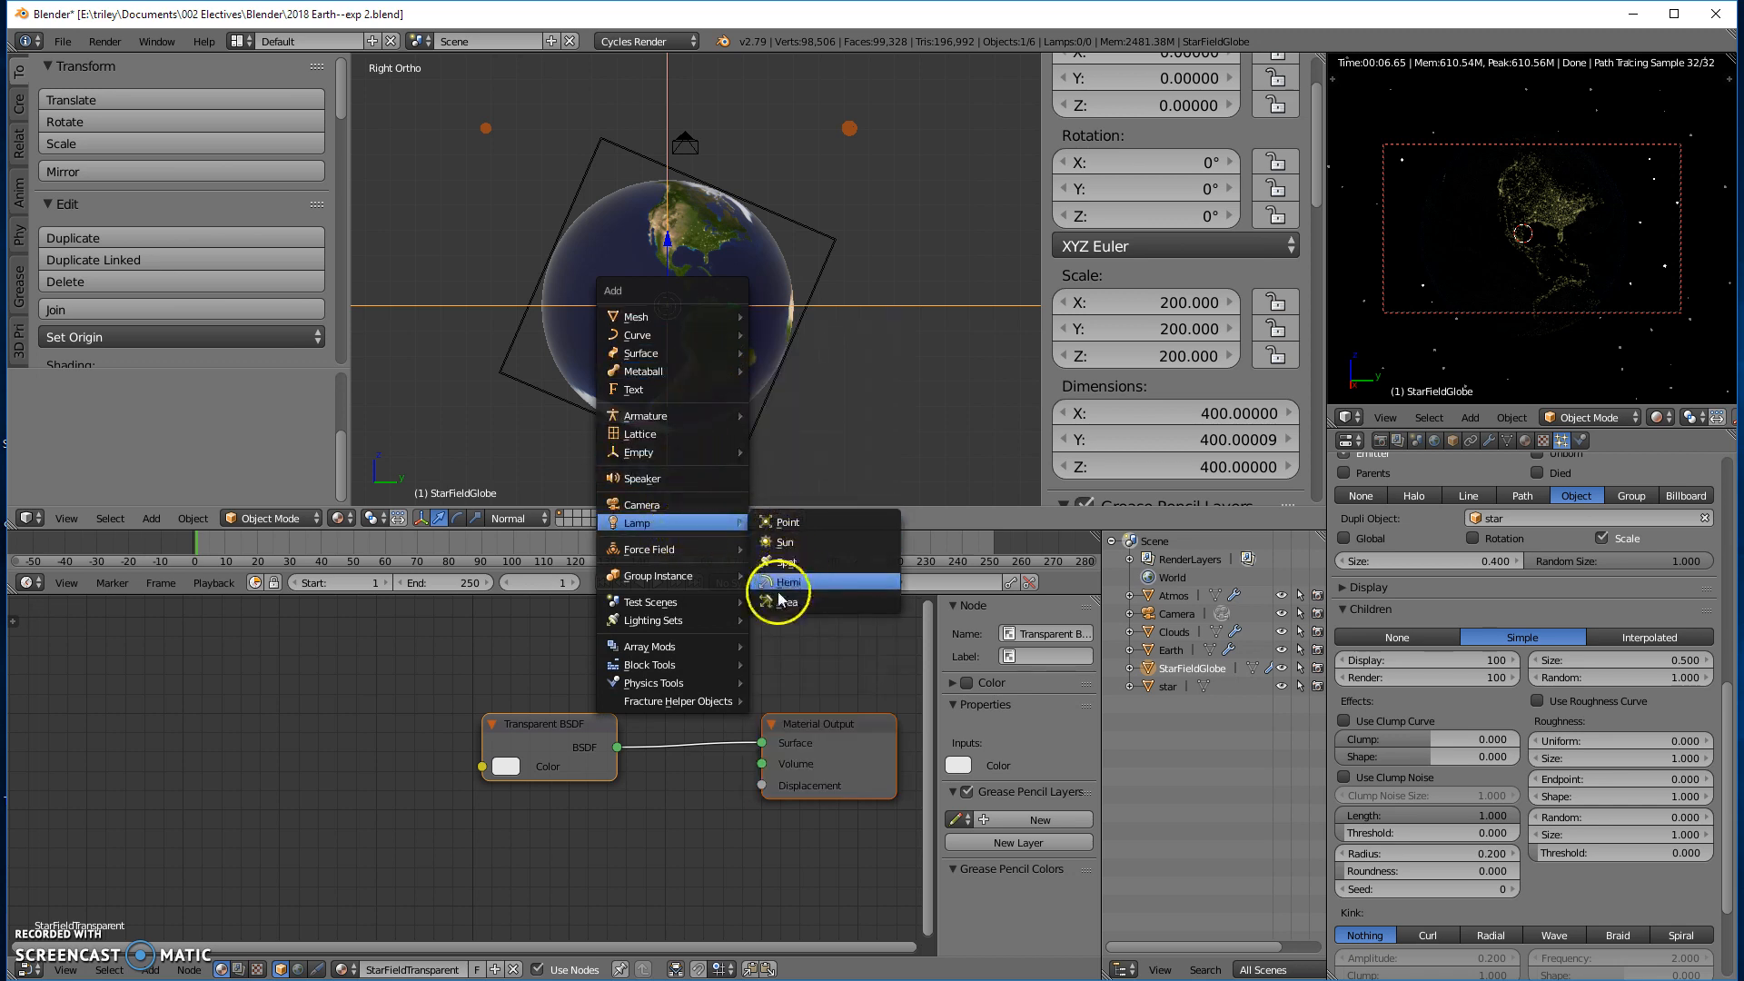
pyautogui.click(781, 543)
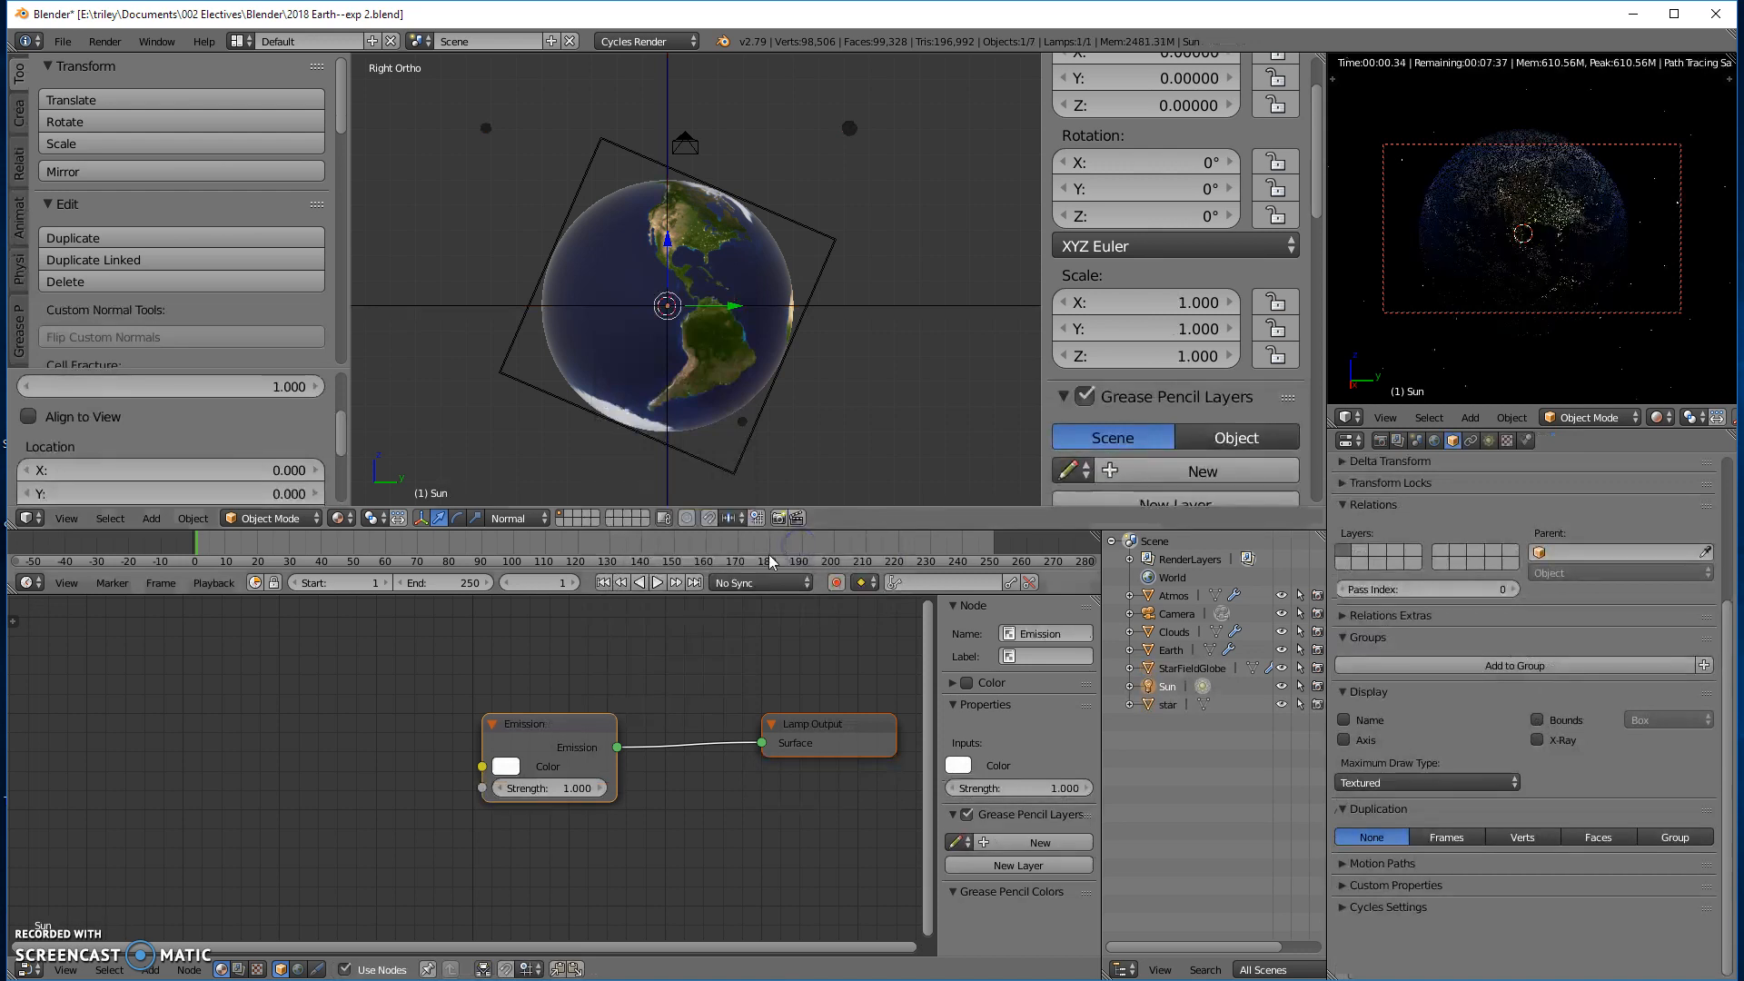
# - Set the Emission strength of the Sun lamp to 35.7
pyautogui.scroll(-1, 761, 345)
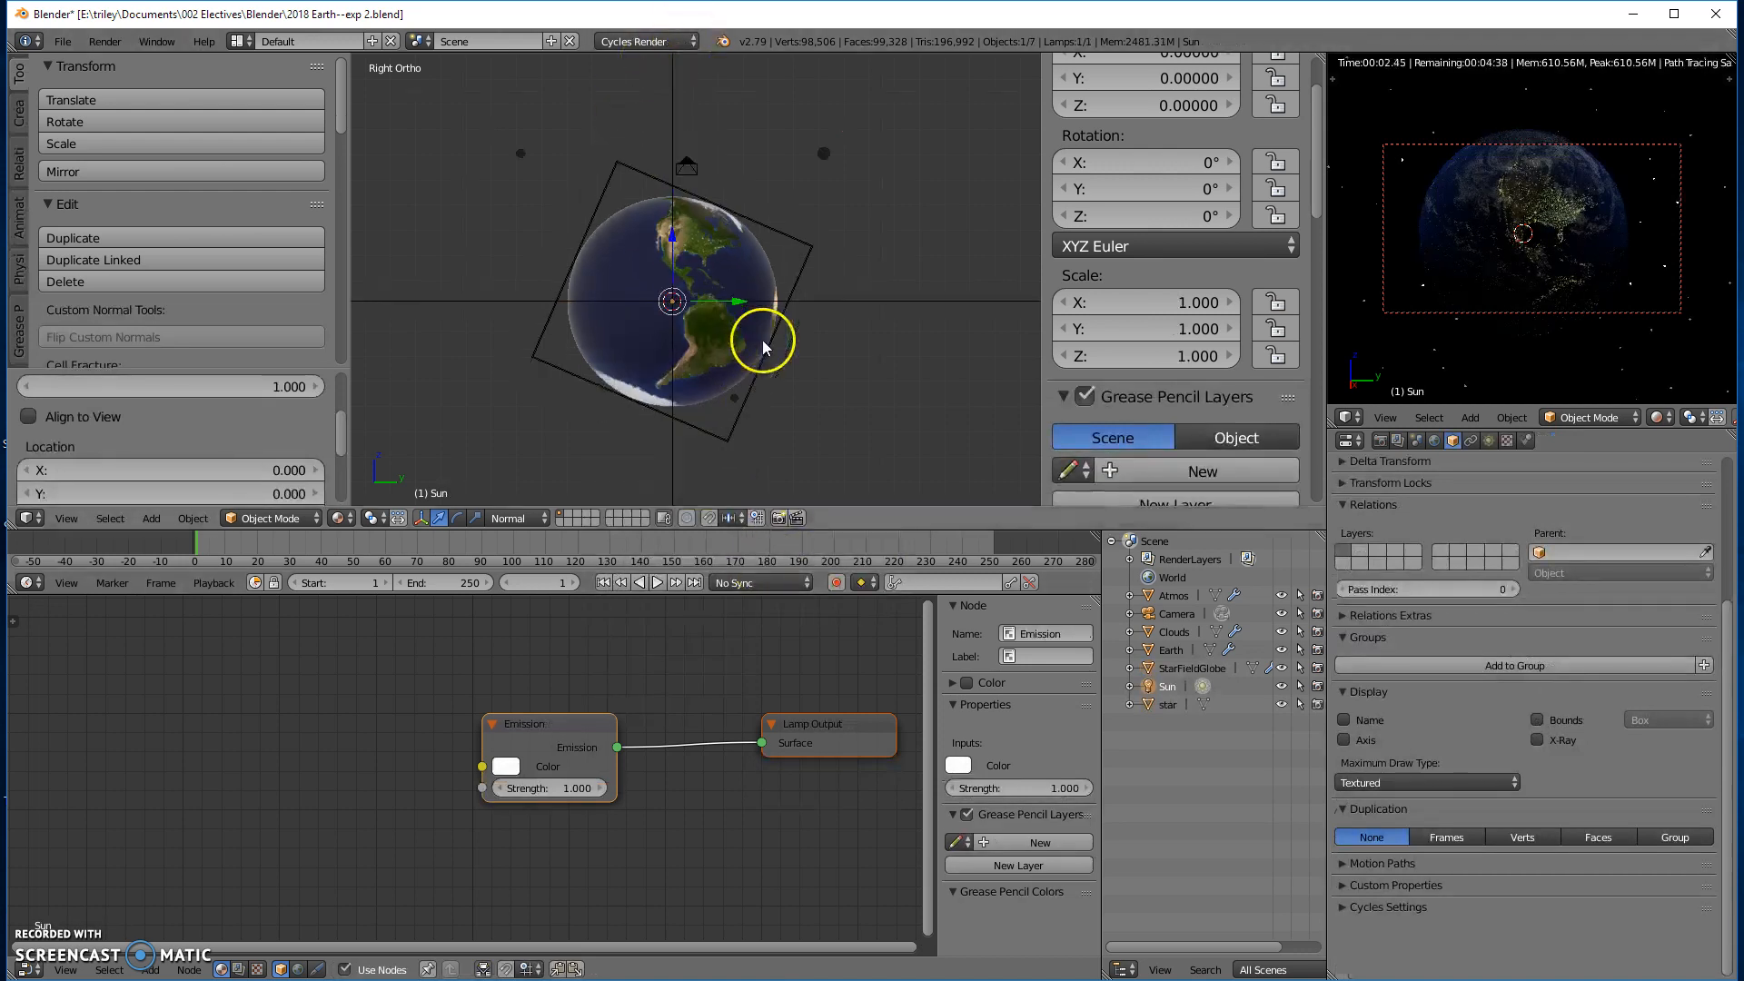
pyautogui.scroll(-2, 761, 345)
pyautogui.scroll(3, 765, 407)
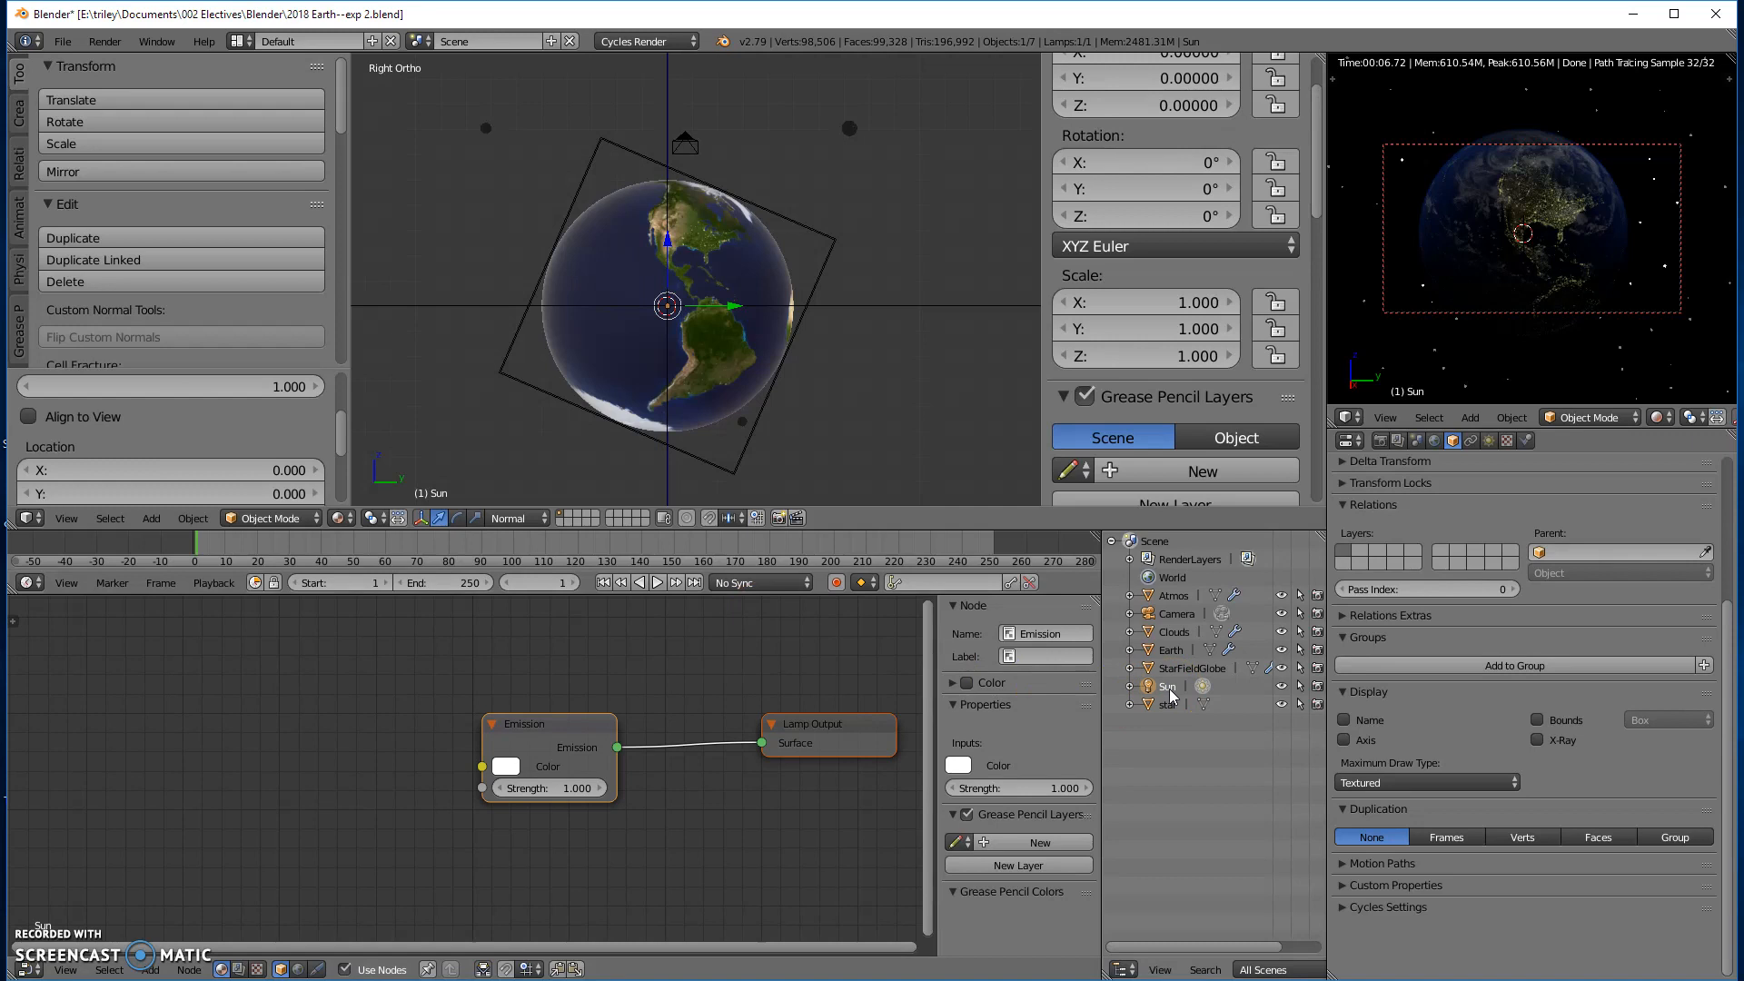
pyautogui.click(505, 788)
pyautogui.write('42.7')
pyautogui.press('Return')
pyautogui.moveTo(900, 791); pyautogui.dragTo(837, 792)
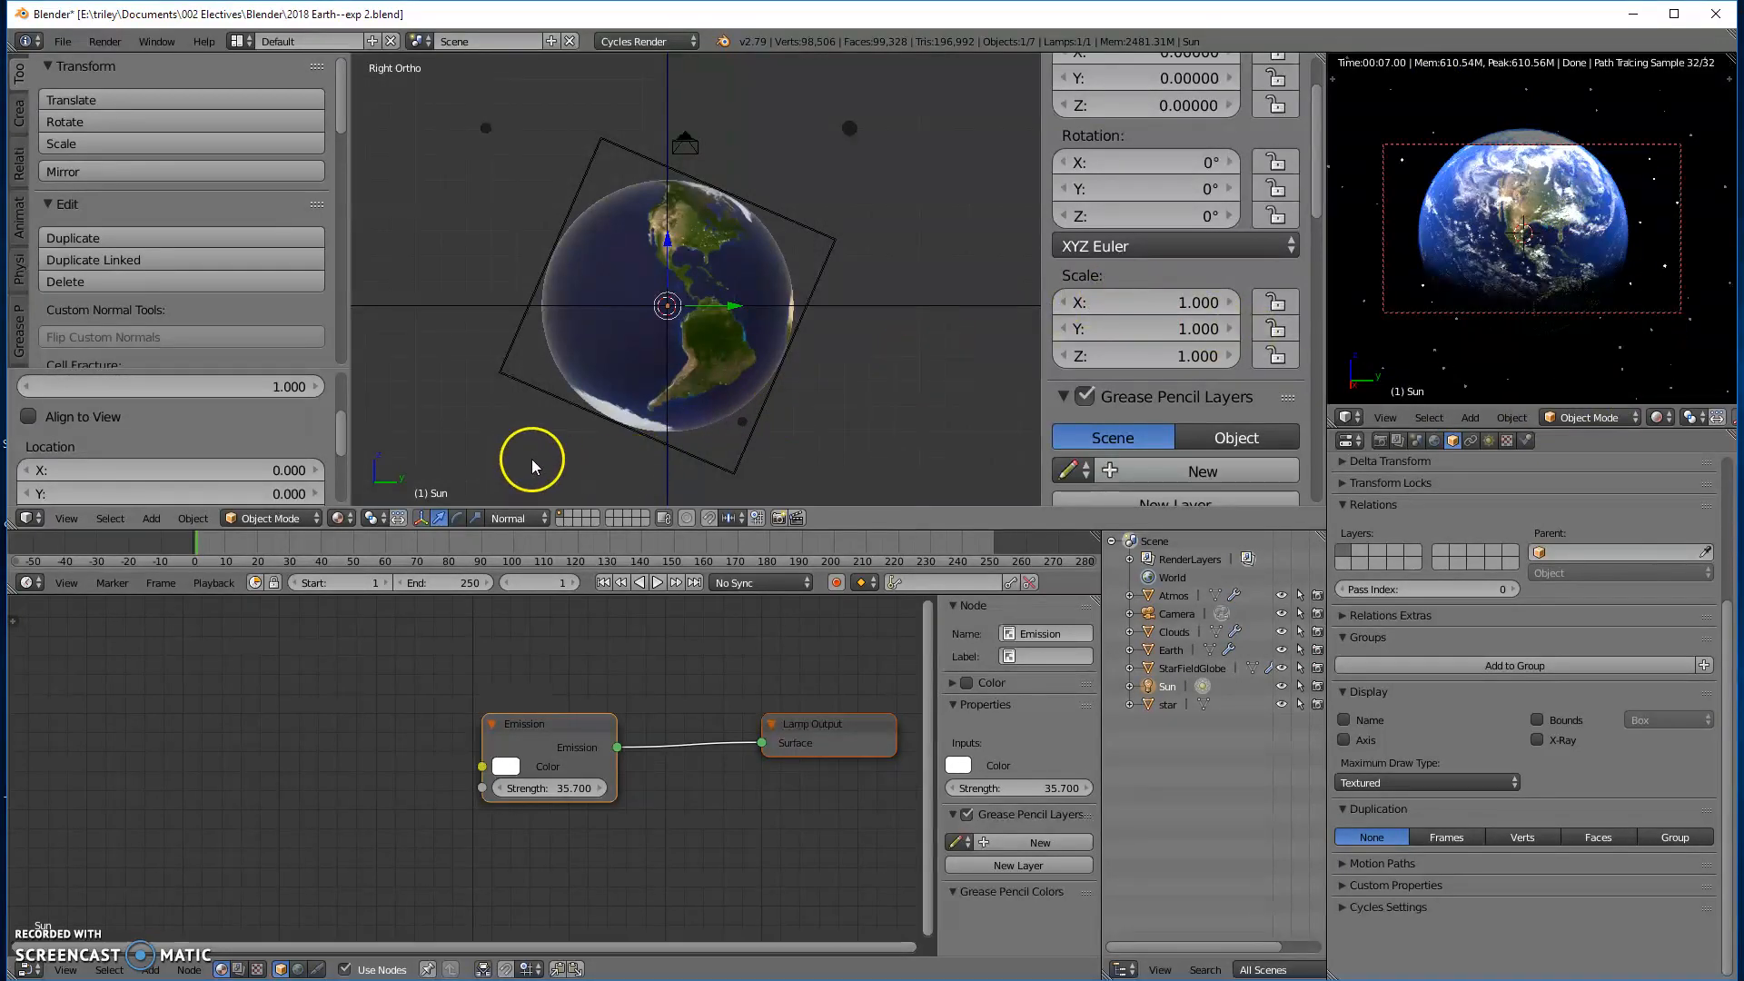
# - Rotate the Sun lamp to -90° on the X axis and slightly adjust the camera's view of the Earth
pyautogui.press('r')
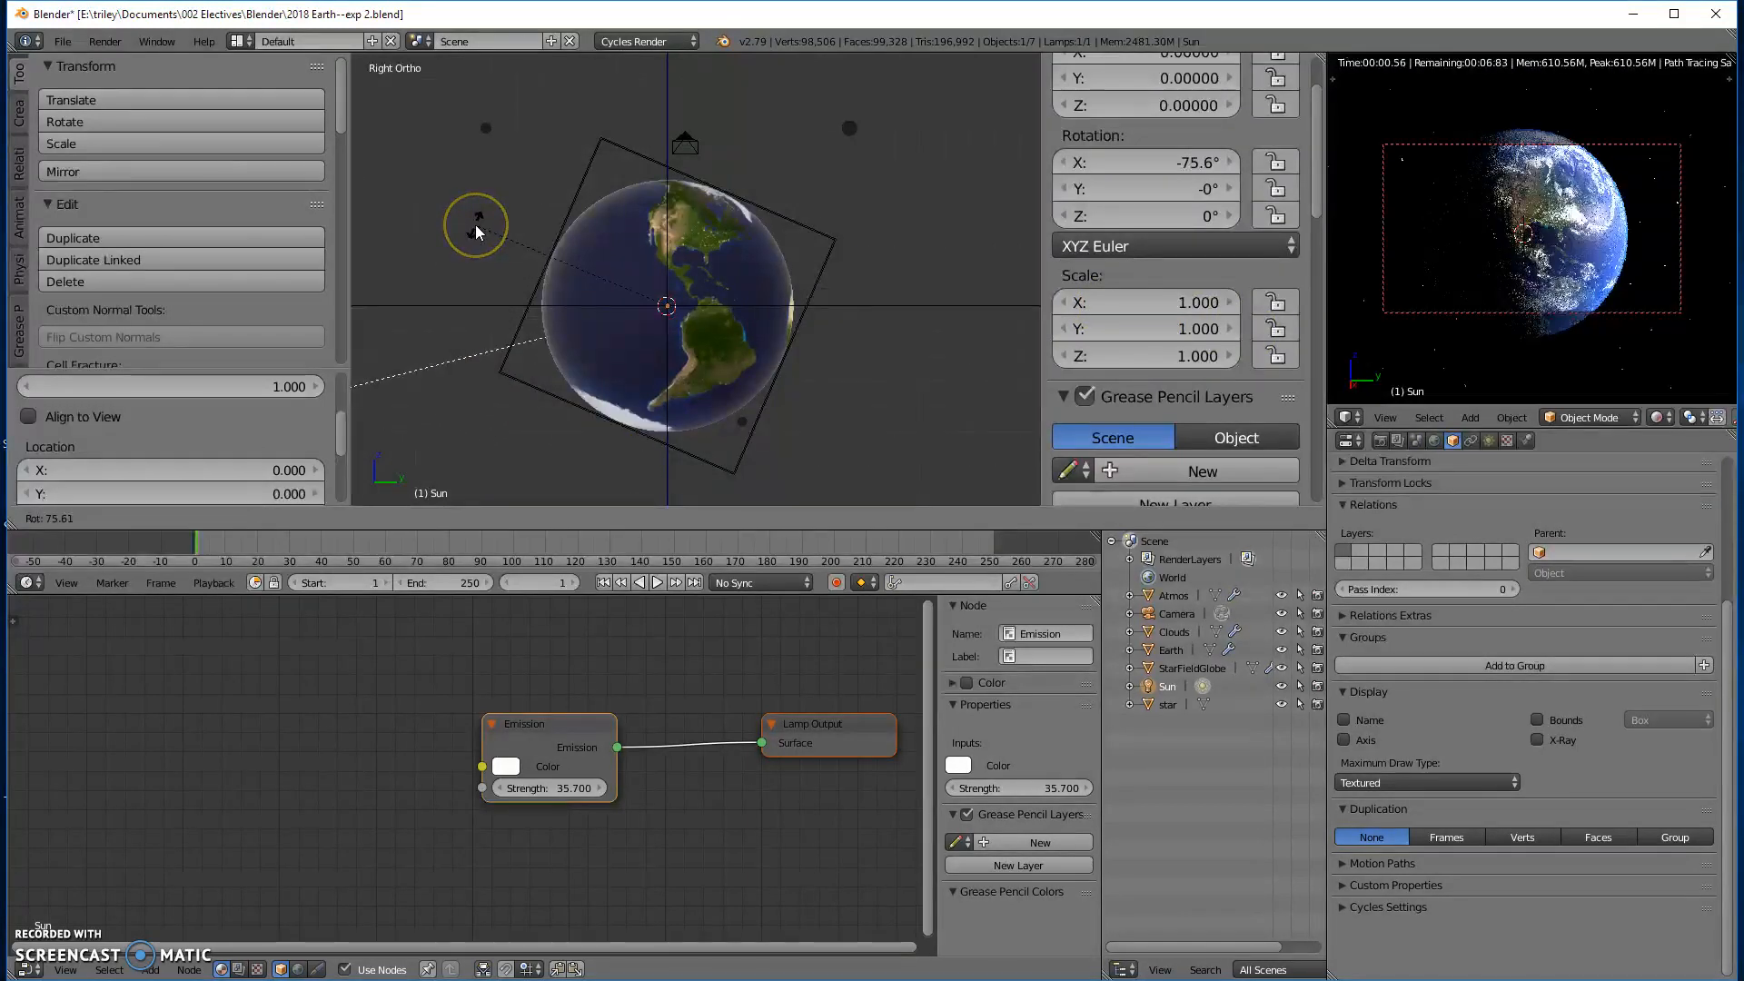
pyautogui.write('90')
pyautogui.press('Return')
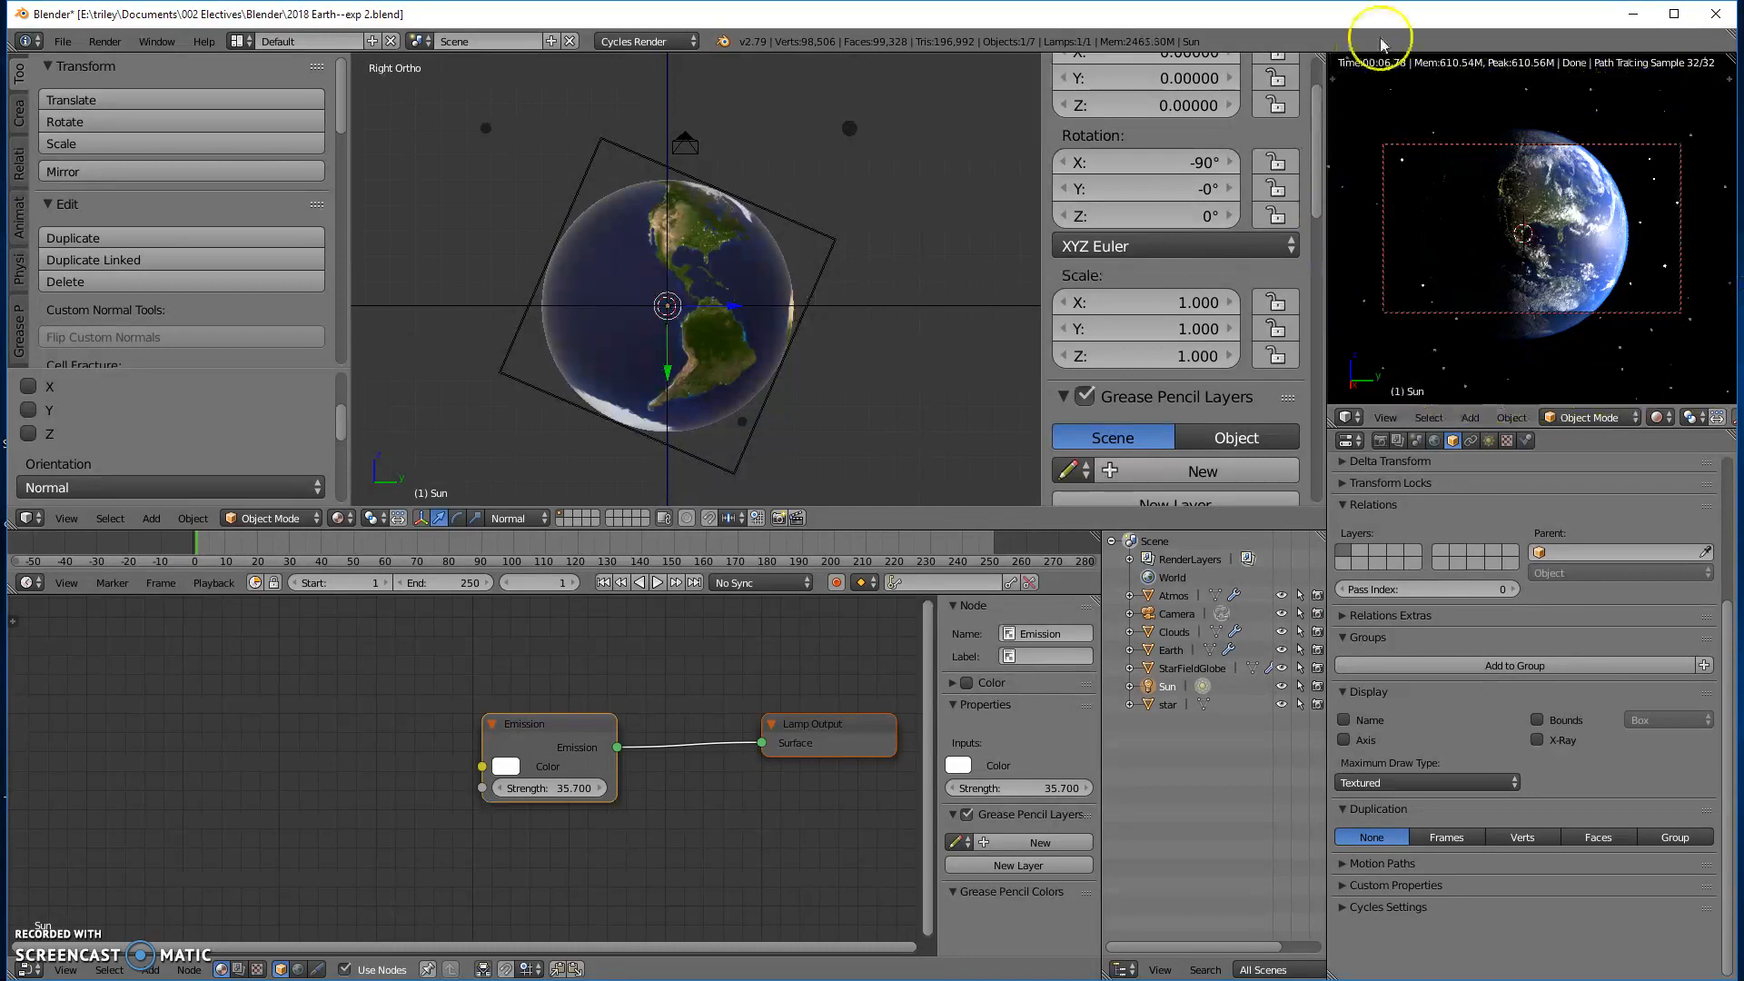
pyautogui.moveTo(1473, 350)
pyautogui.mouseDown(button='middle')
pyautogui.moveTo(1516, 360)
pyautogui.moveTo(1477, 365)
pyautogui.mouseUp(button='middle')
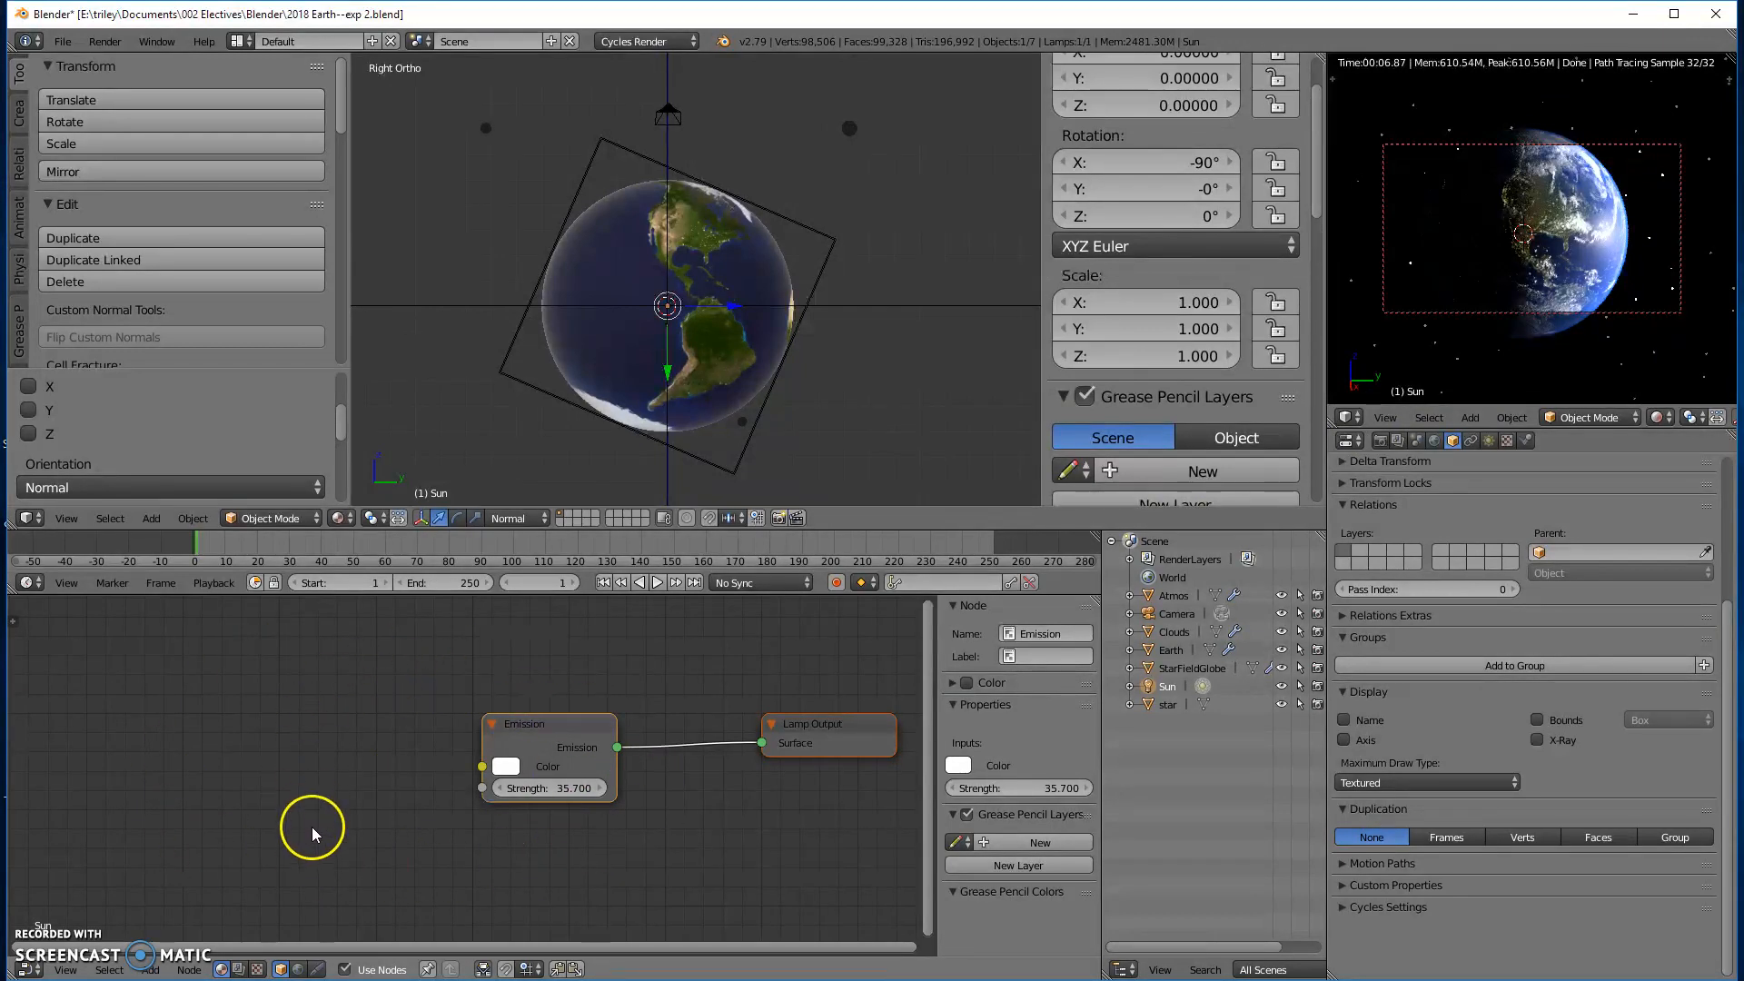
# - Display the World's shader nodes and move the Background node slightly upward
pyautogui.click(298, 969)
pyautogui.click(640, 747)
pyautogui.moveTo(606, 736); pyautogui.dragTo(583, 700)
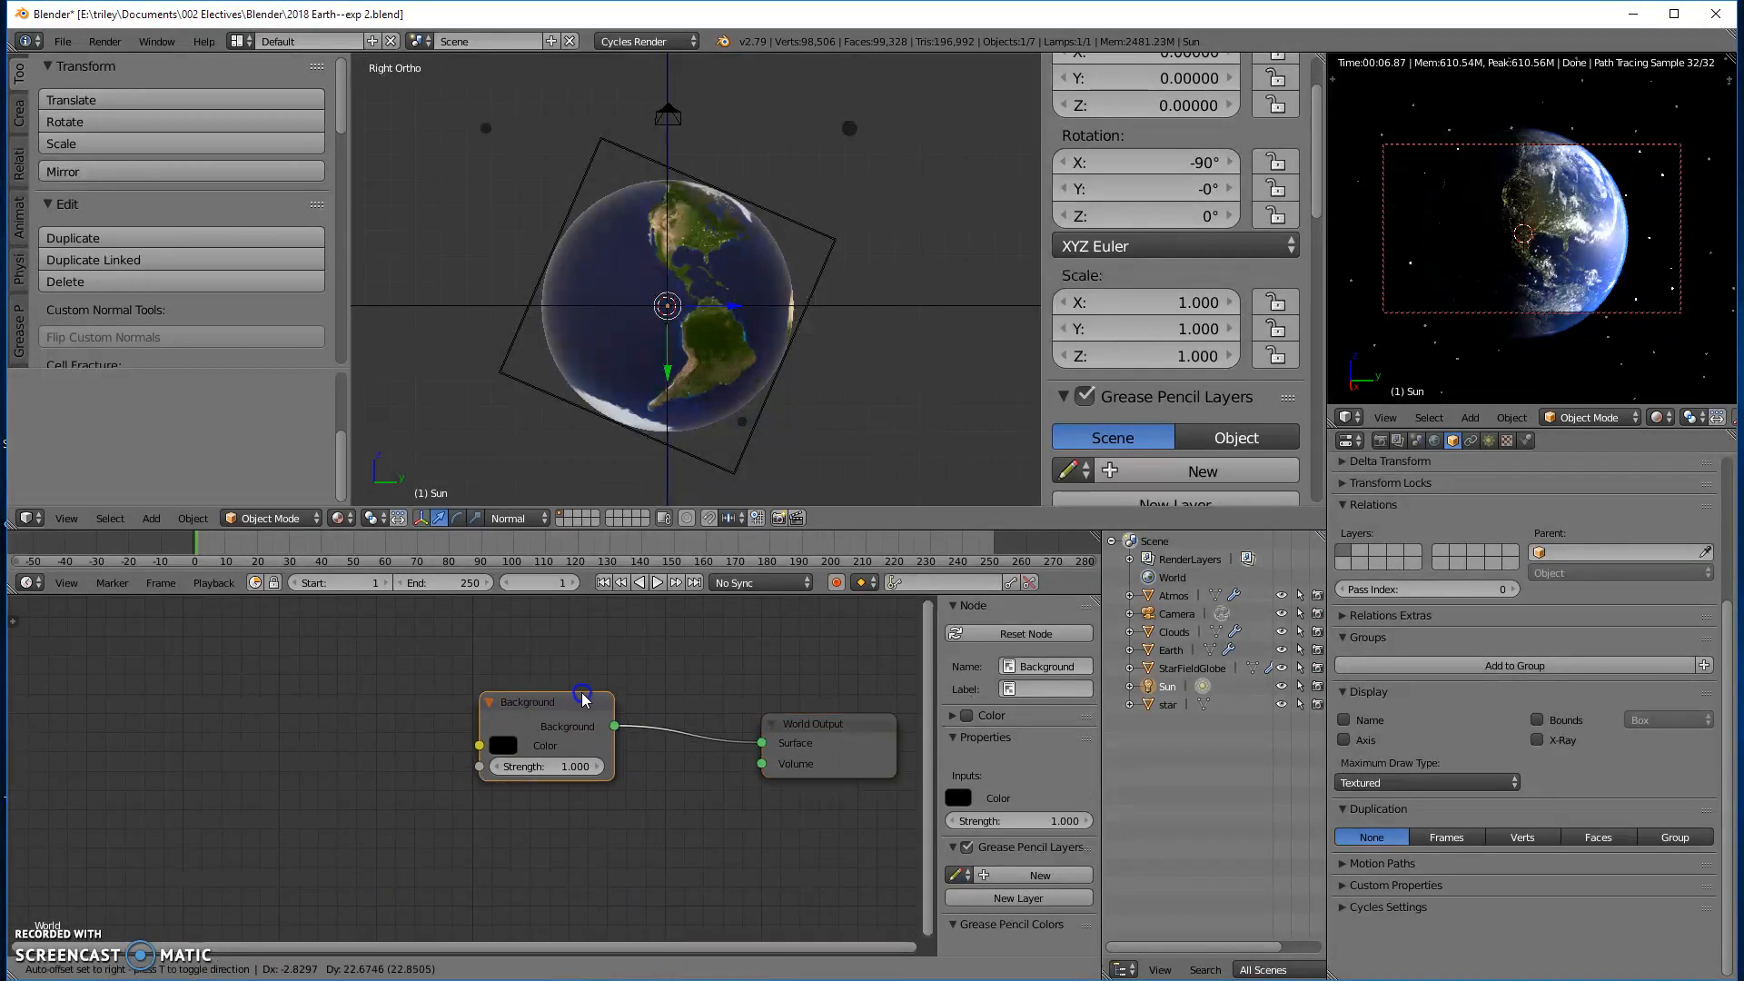
pyautogui.click(580, 701)
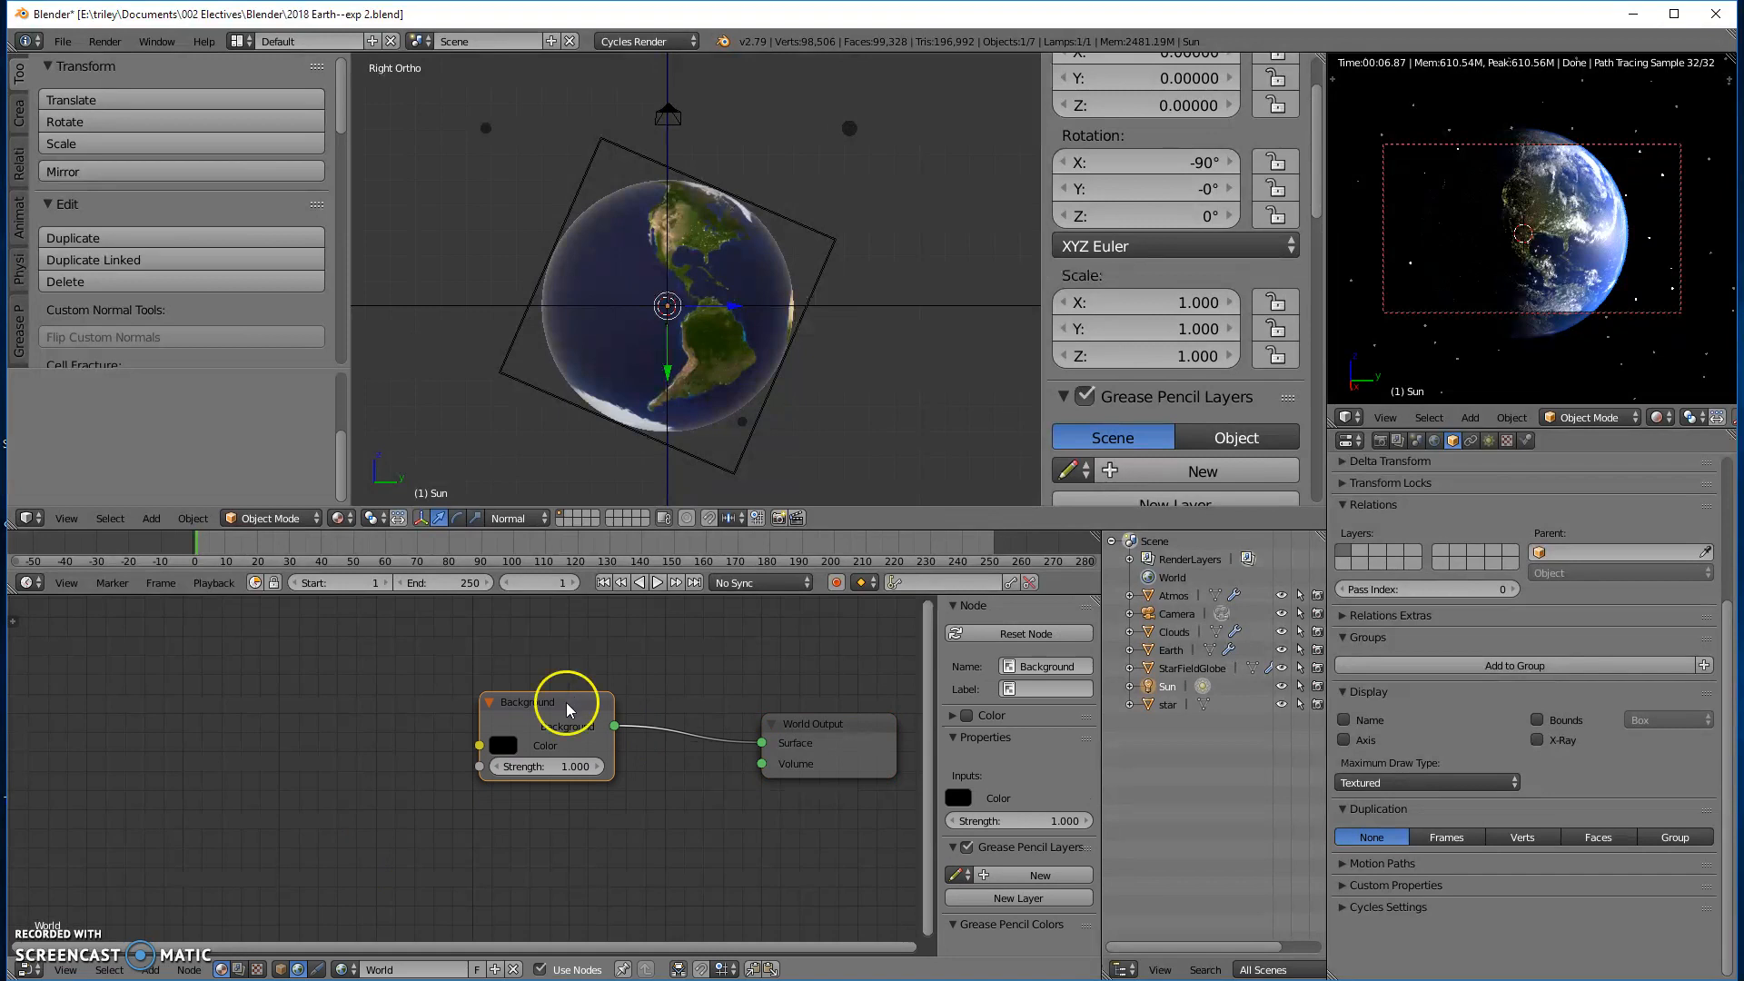
# - Add an Environment Texture node before the Background node and connect its Color output to the Background's Color input
pyautogui.hotkey('shift', 'a')
pyautogui.moveTo(456, 844)
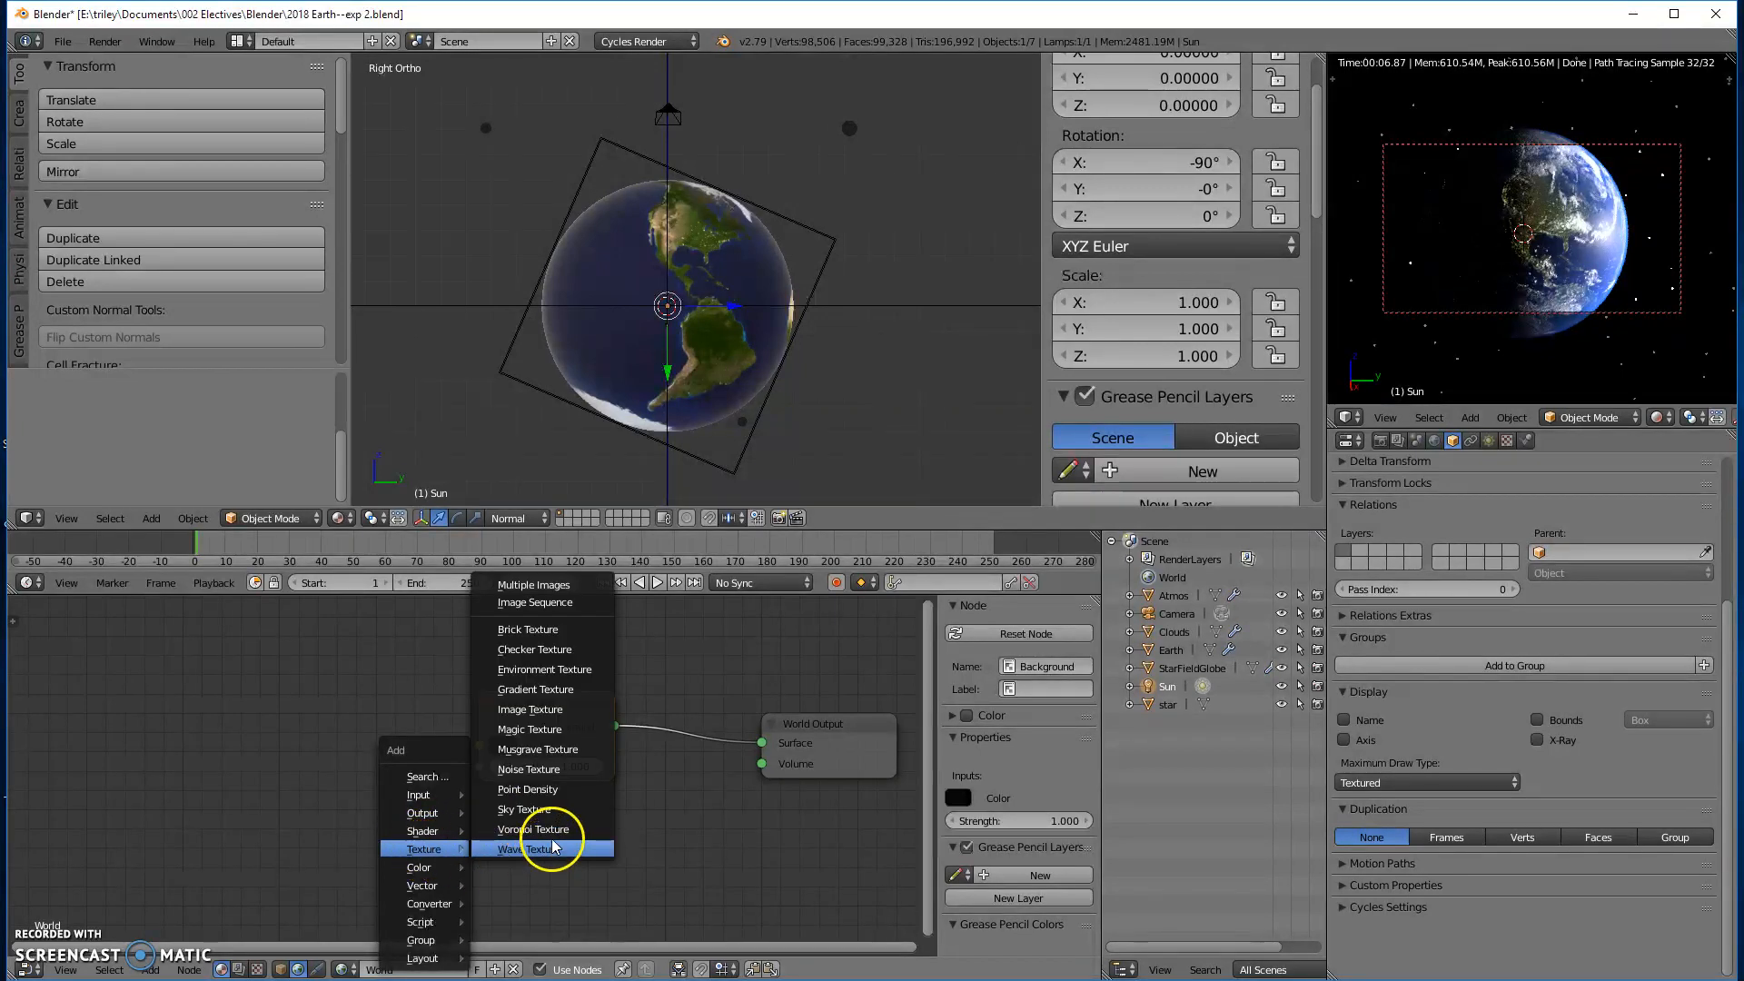
pyautogui.click(585, 673)
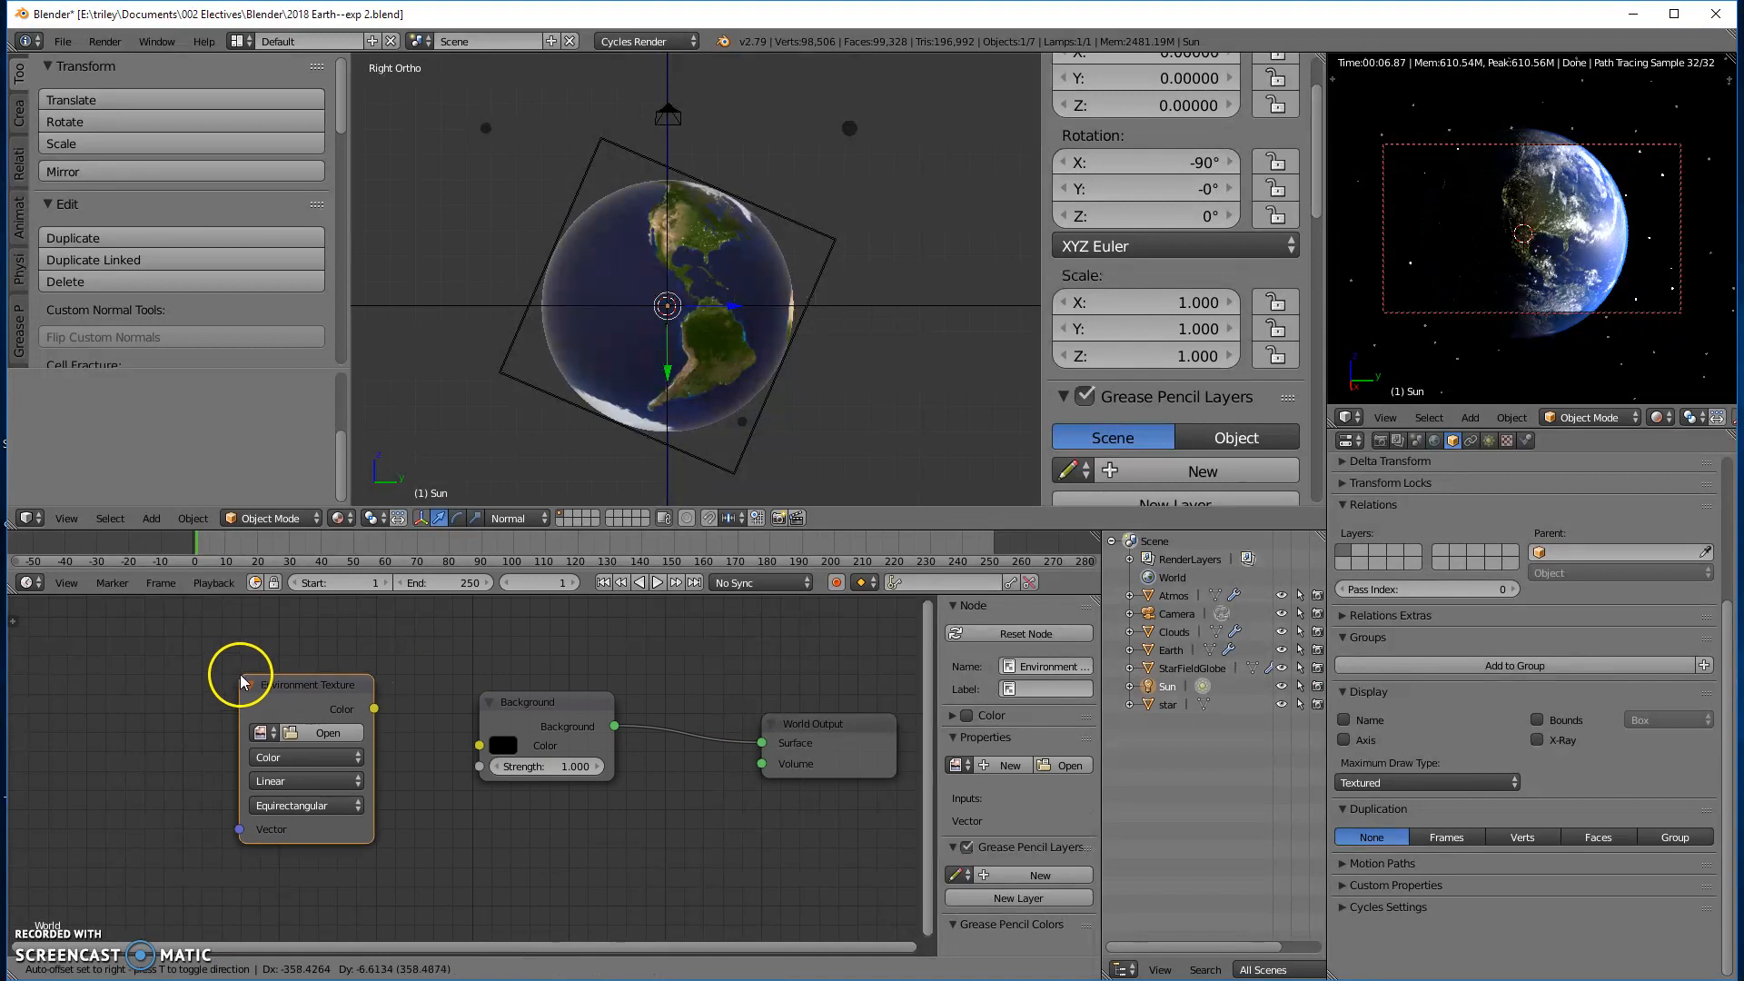
pyautogui.click(279, 671)
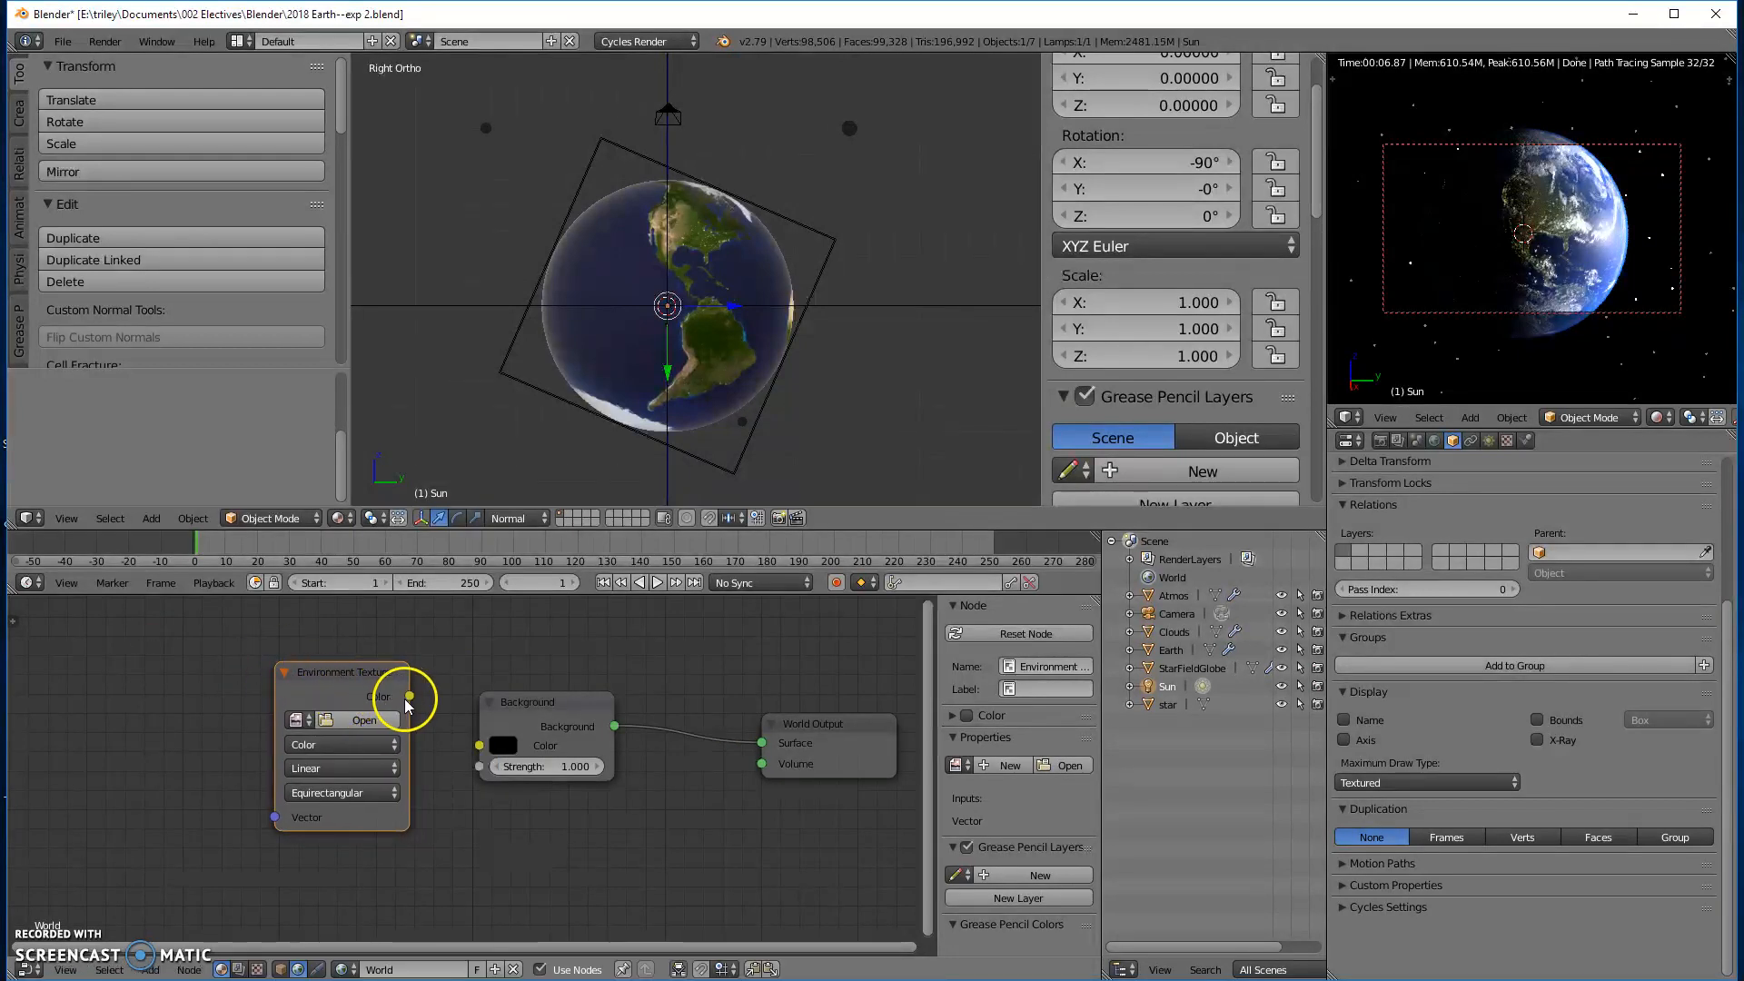
pyautogui.moveTo(411, 695); pyautogui.dragTo(479, 744)
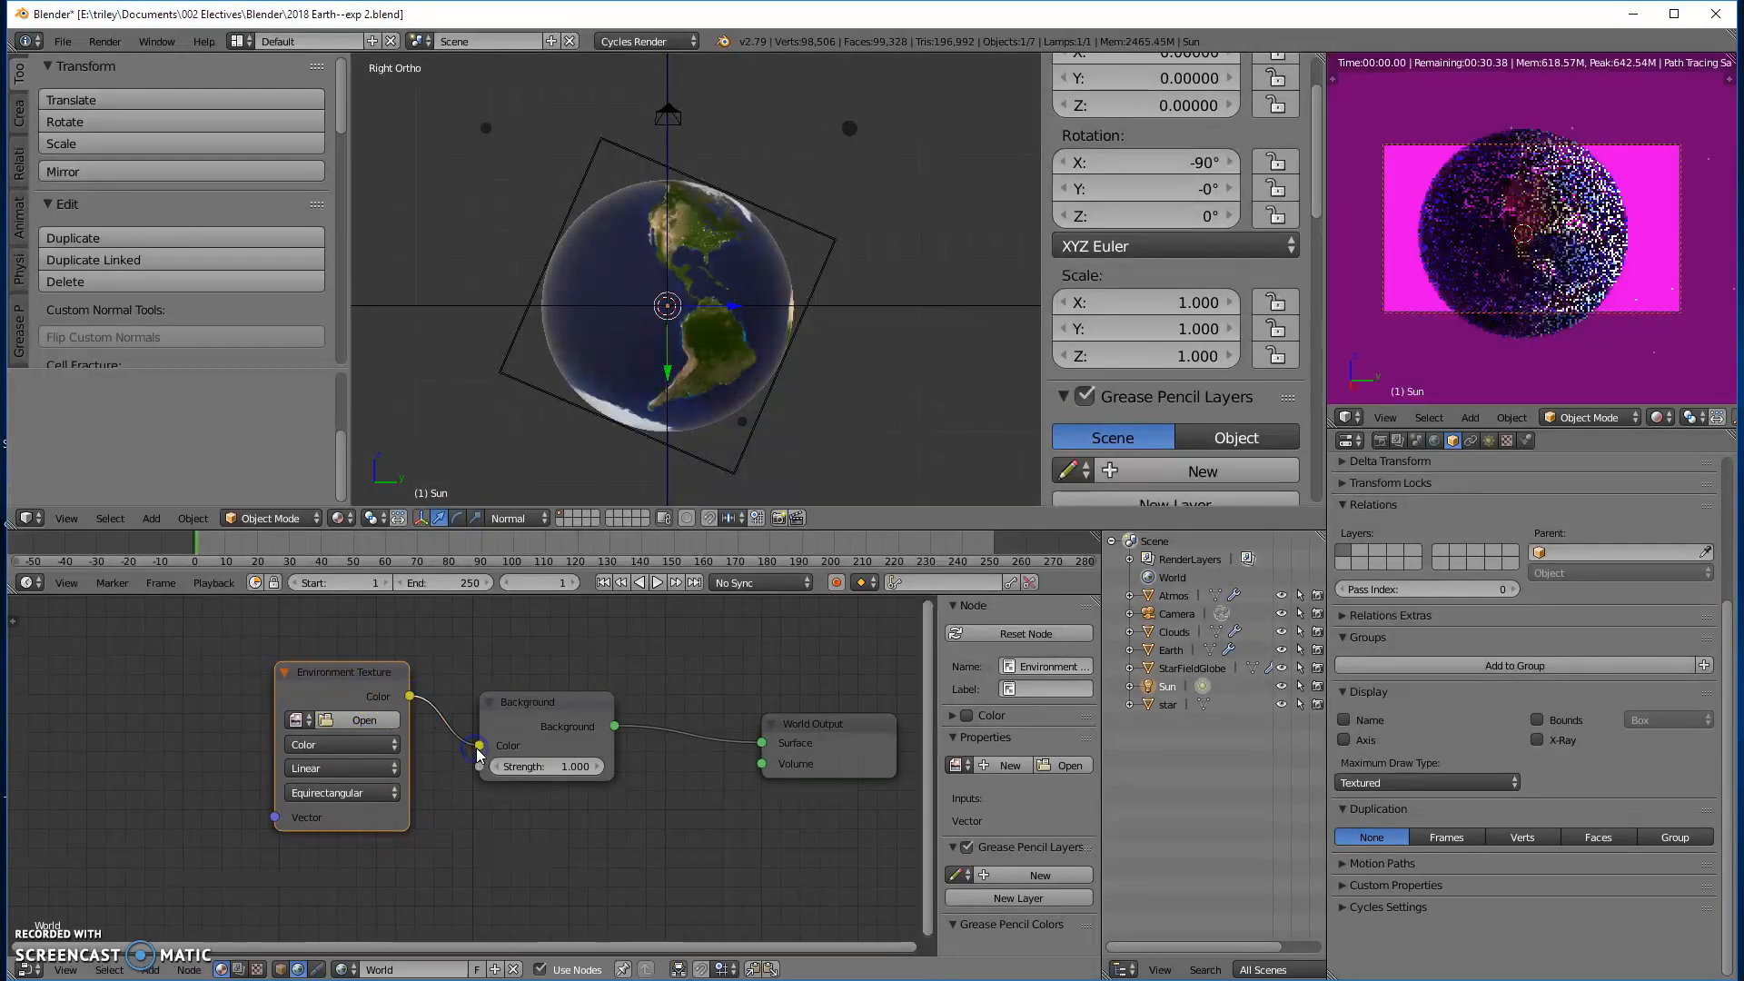
pyautogui.click(297, 717)
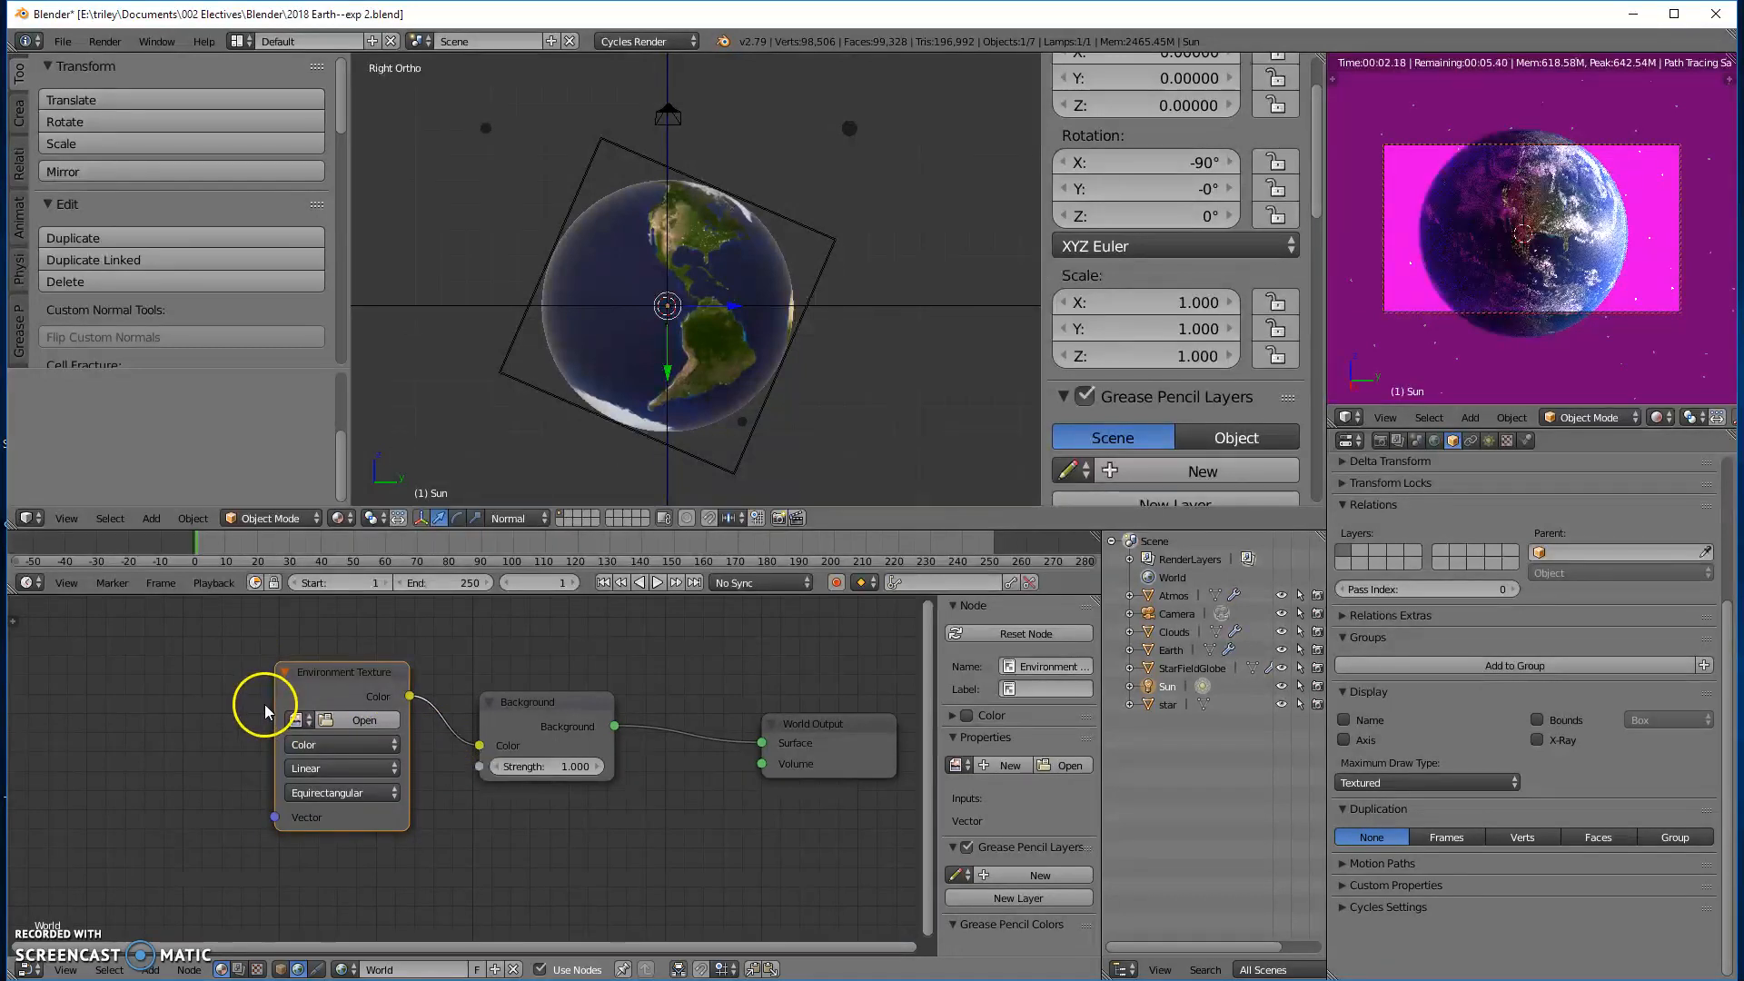
# - Add a Texture Coordinate node and connect its Generated output to the Environment Texture's Vector input
pyautogui.hotkey('shift', 'a')
pyautogui.moveTo(266, 705)
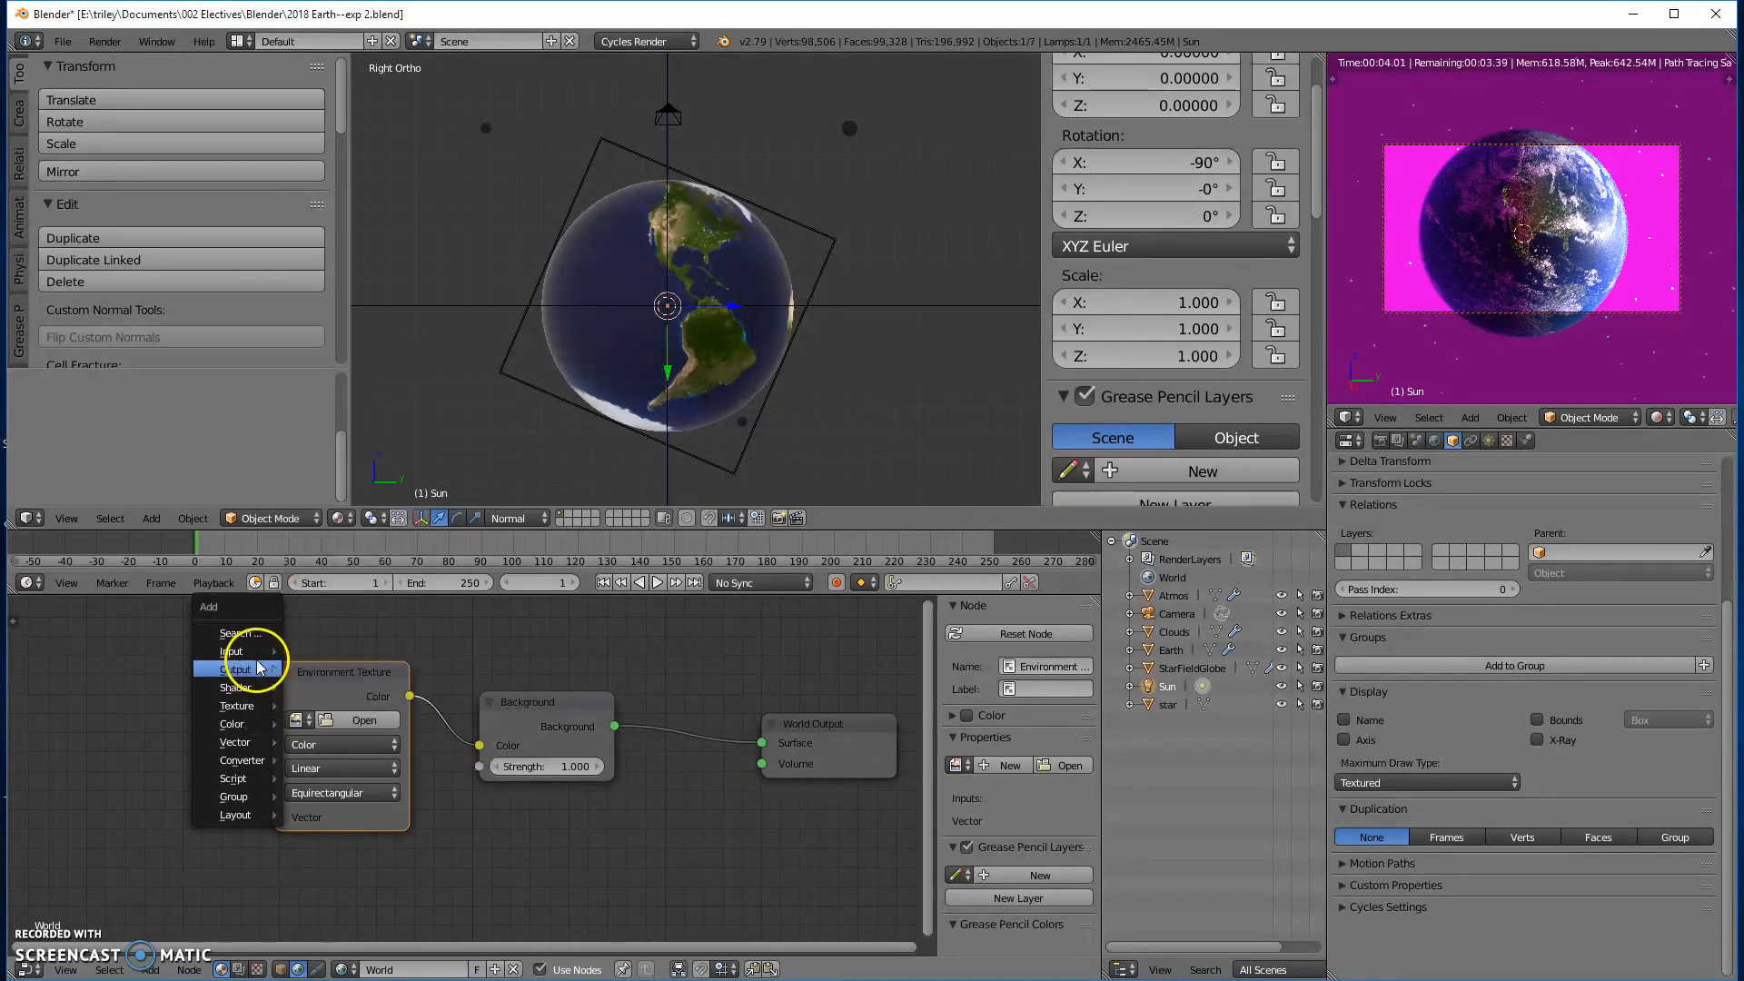
pyautogui.moveTo(241, 651)
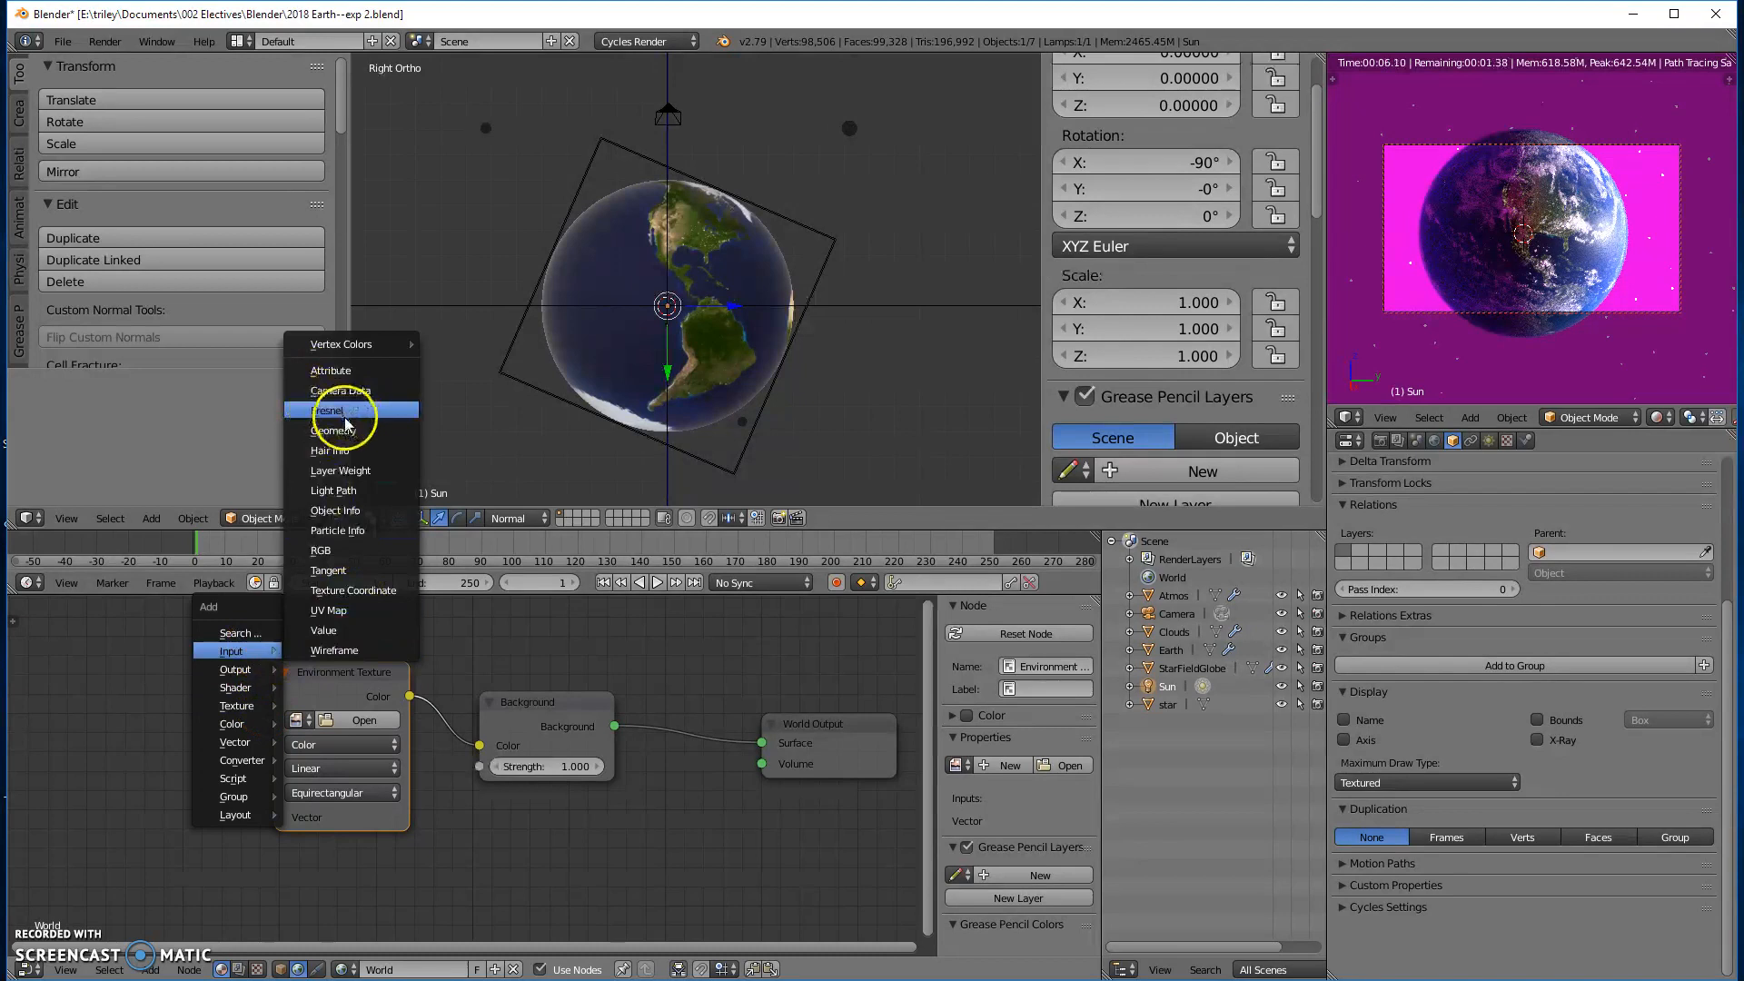
pyautogui.click(356, 590)
pyautogui.click(39, 634)
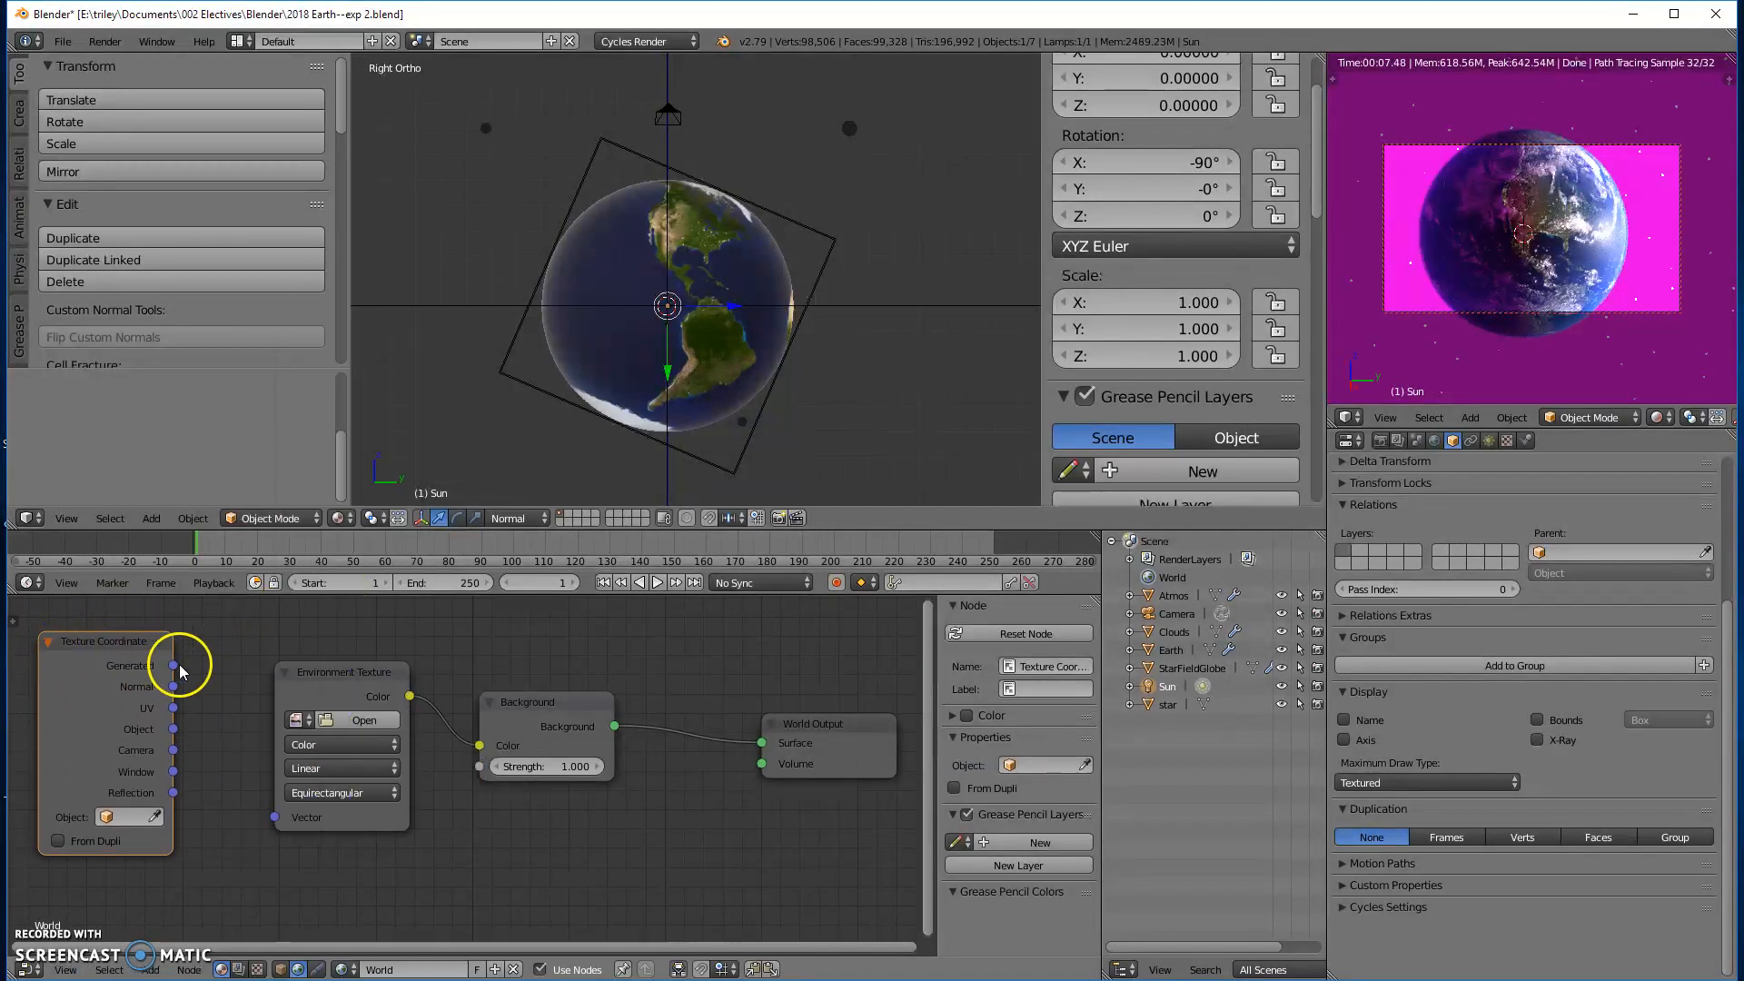
pyautogui.moveTo(173, 666); pyautogui.dragTo(179, 670)
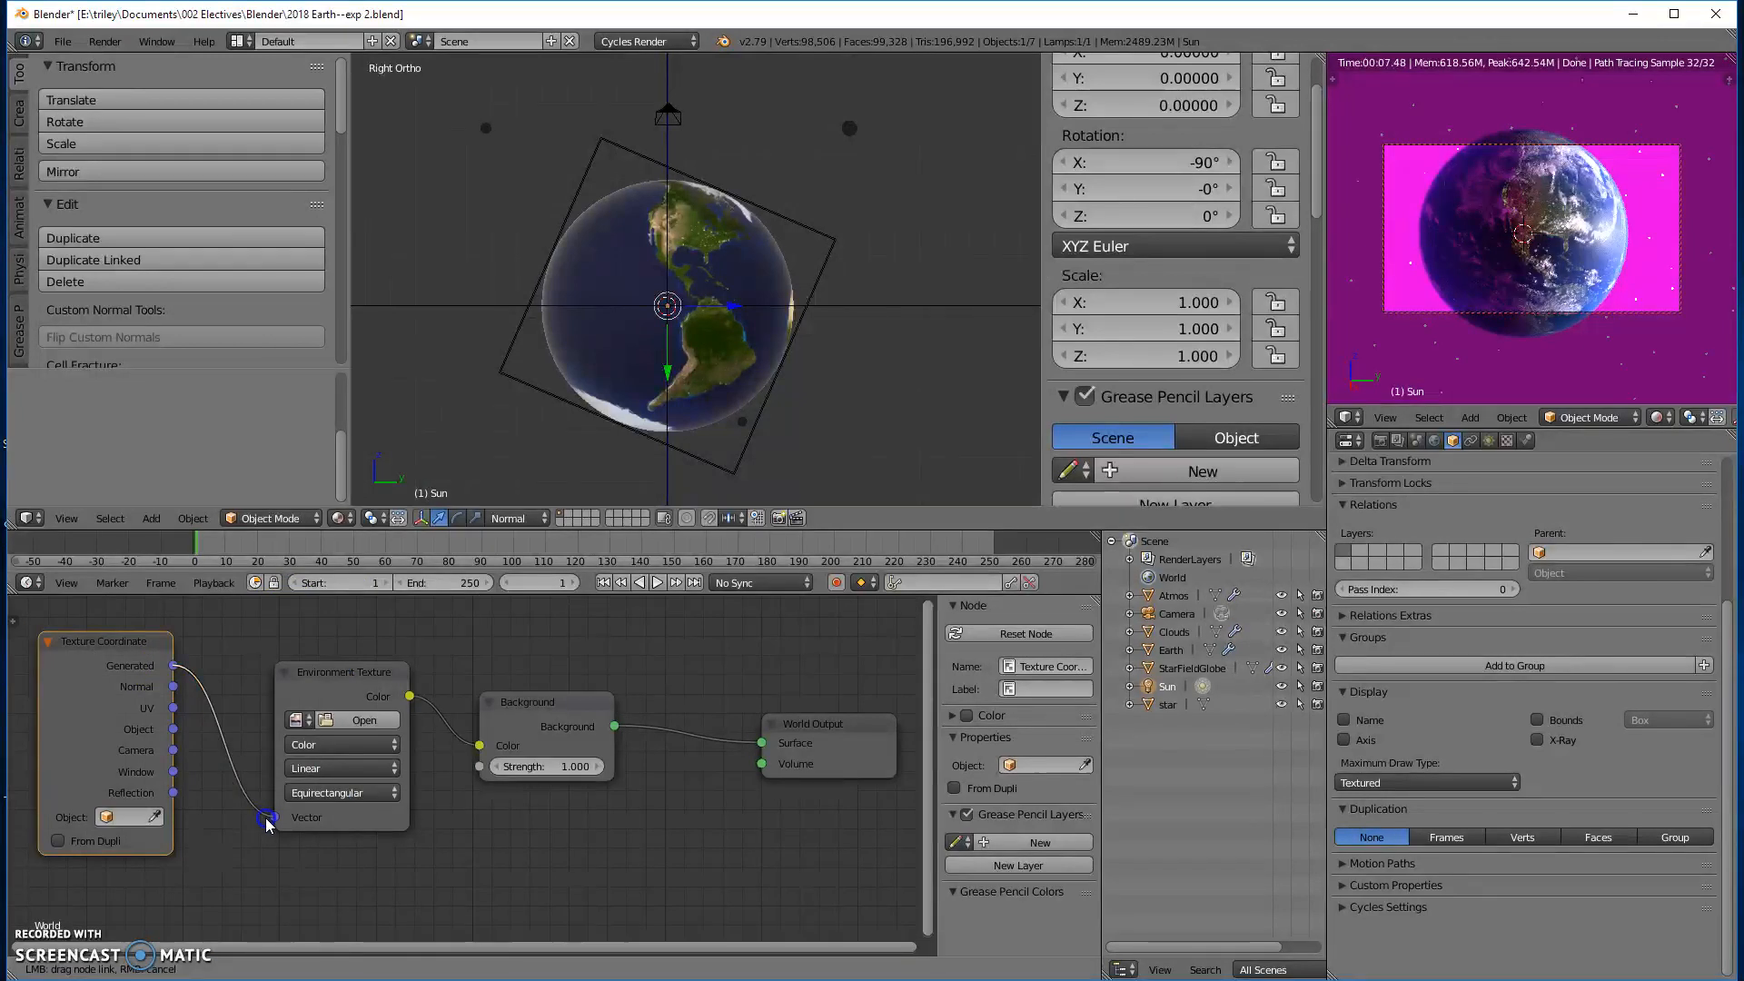
pyautogui.moveTo(267, 822); pyautogui.dragTo(268, 819)
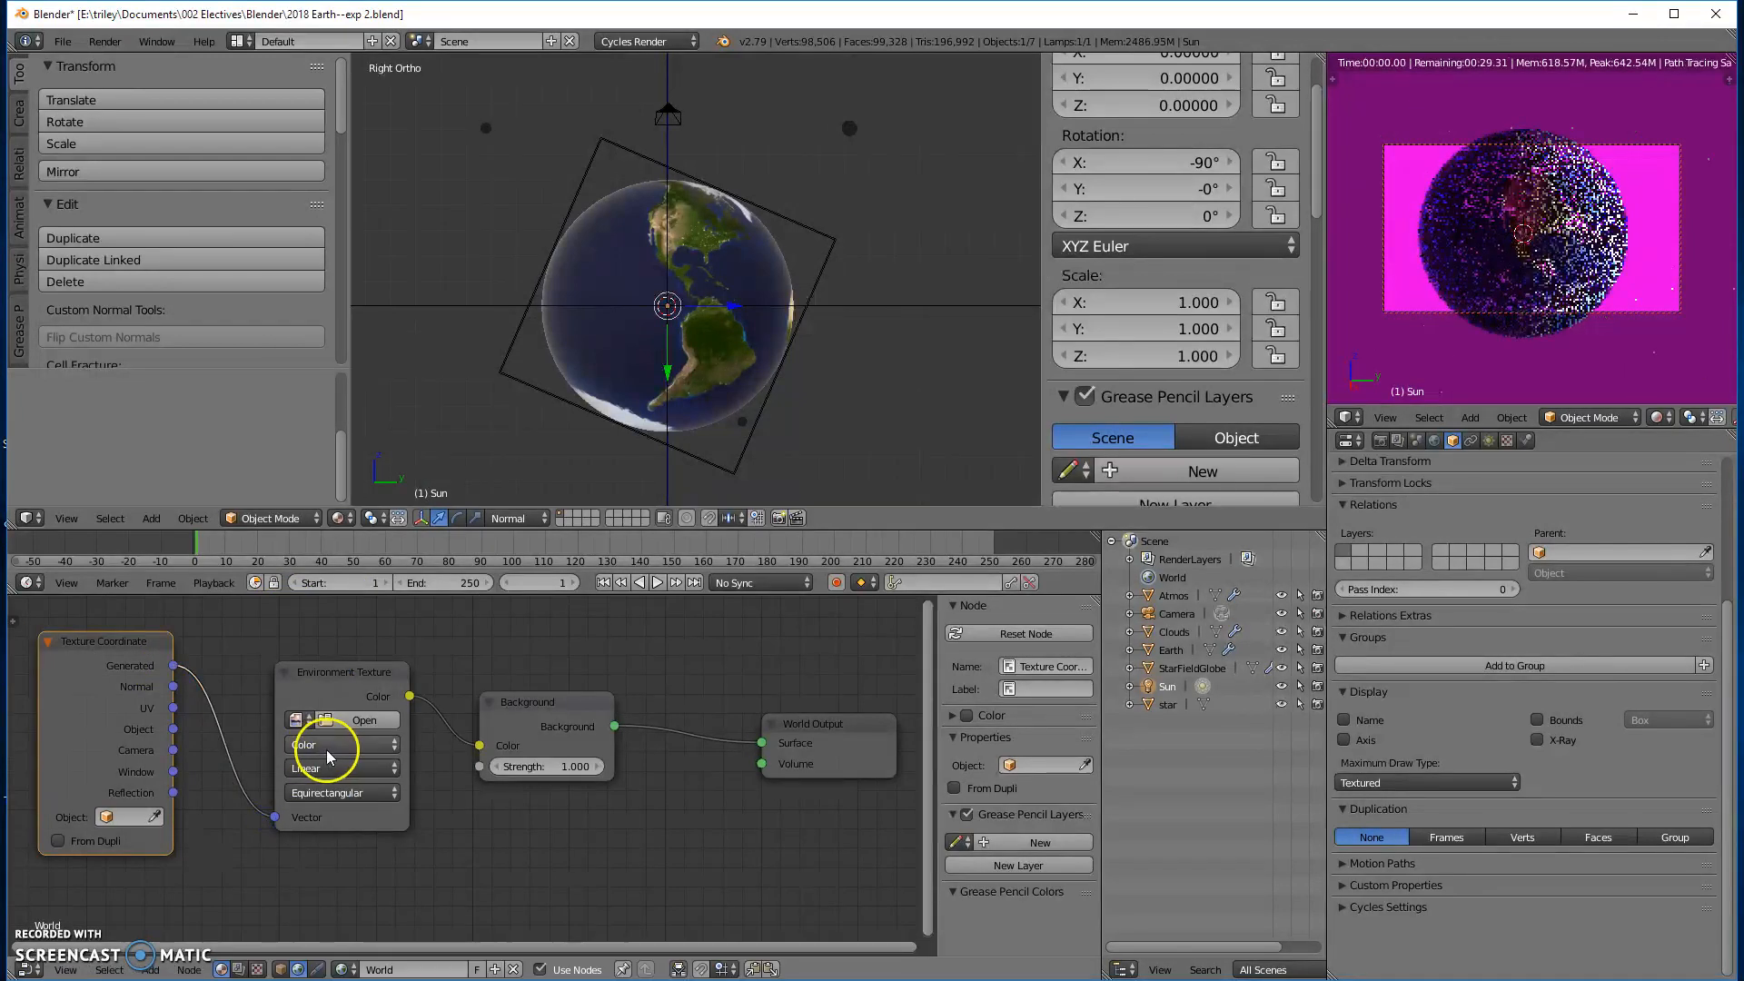
# - Load eso0932a.tif from the Globe Project Cycles folder into the Environment Texture node and slightly orbit the camera's view of the Earth
pyautogui.click(352, 723)
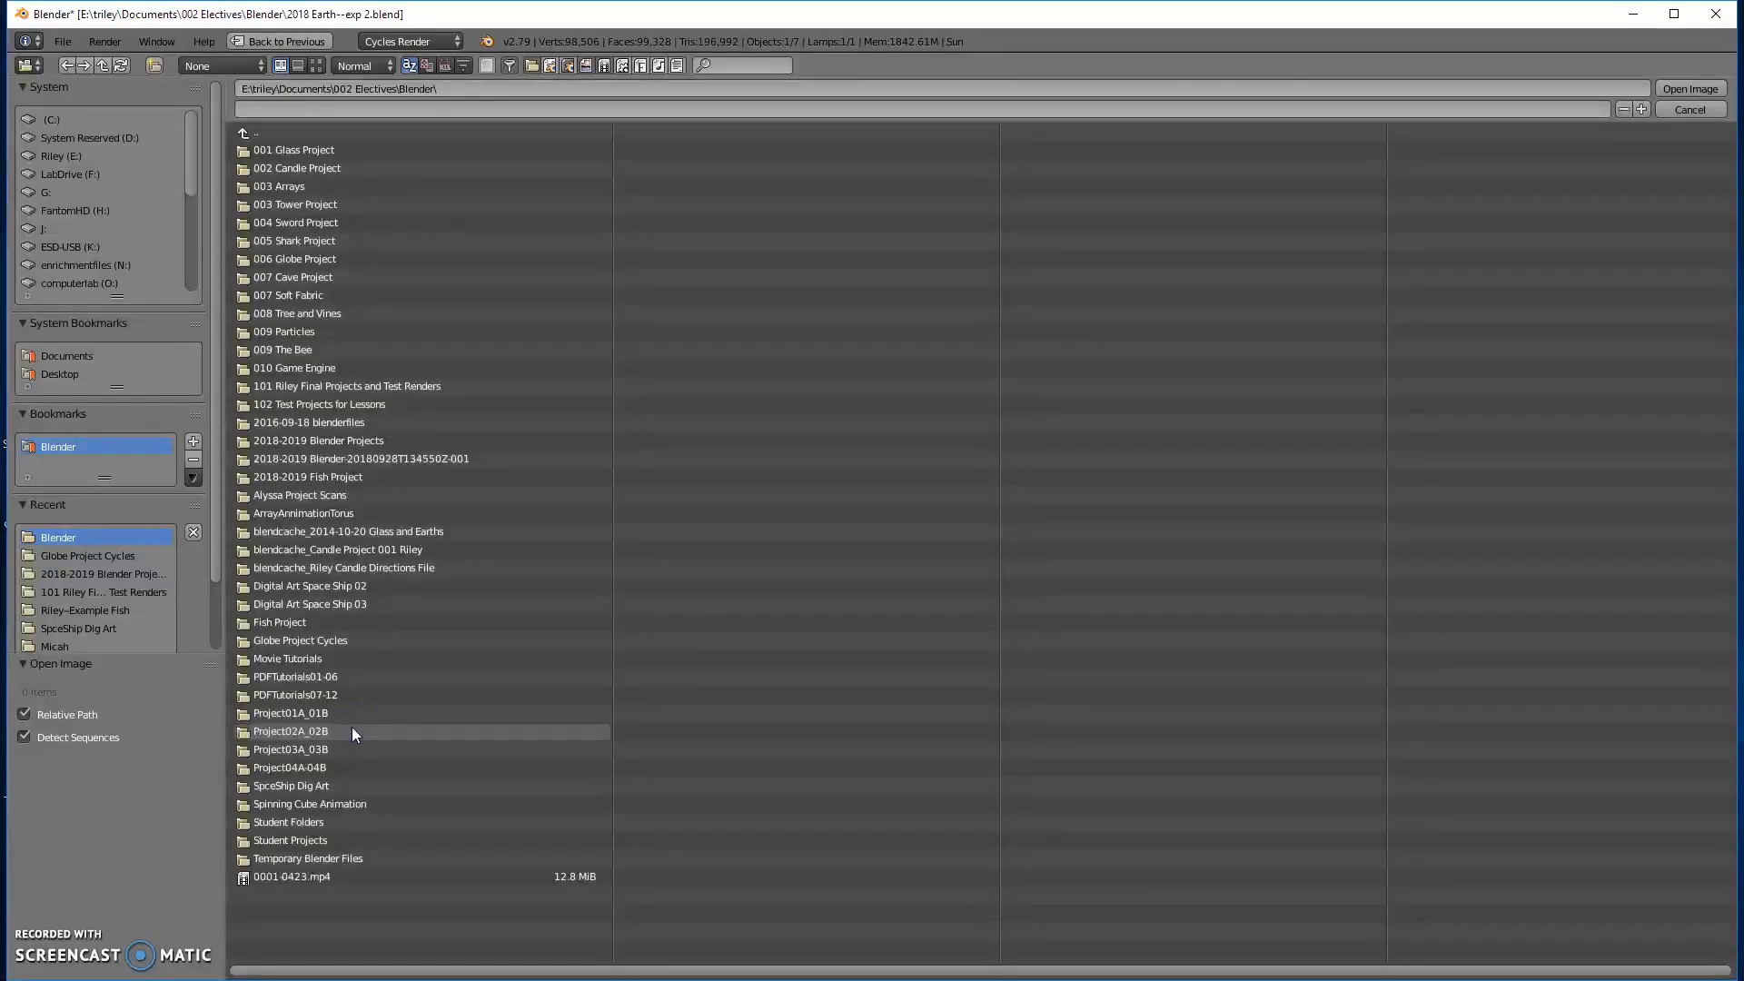
pyautogui.click(308, 642)
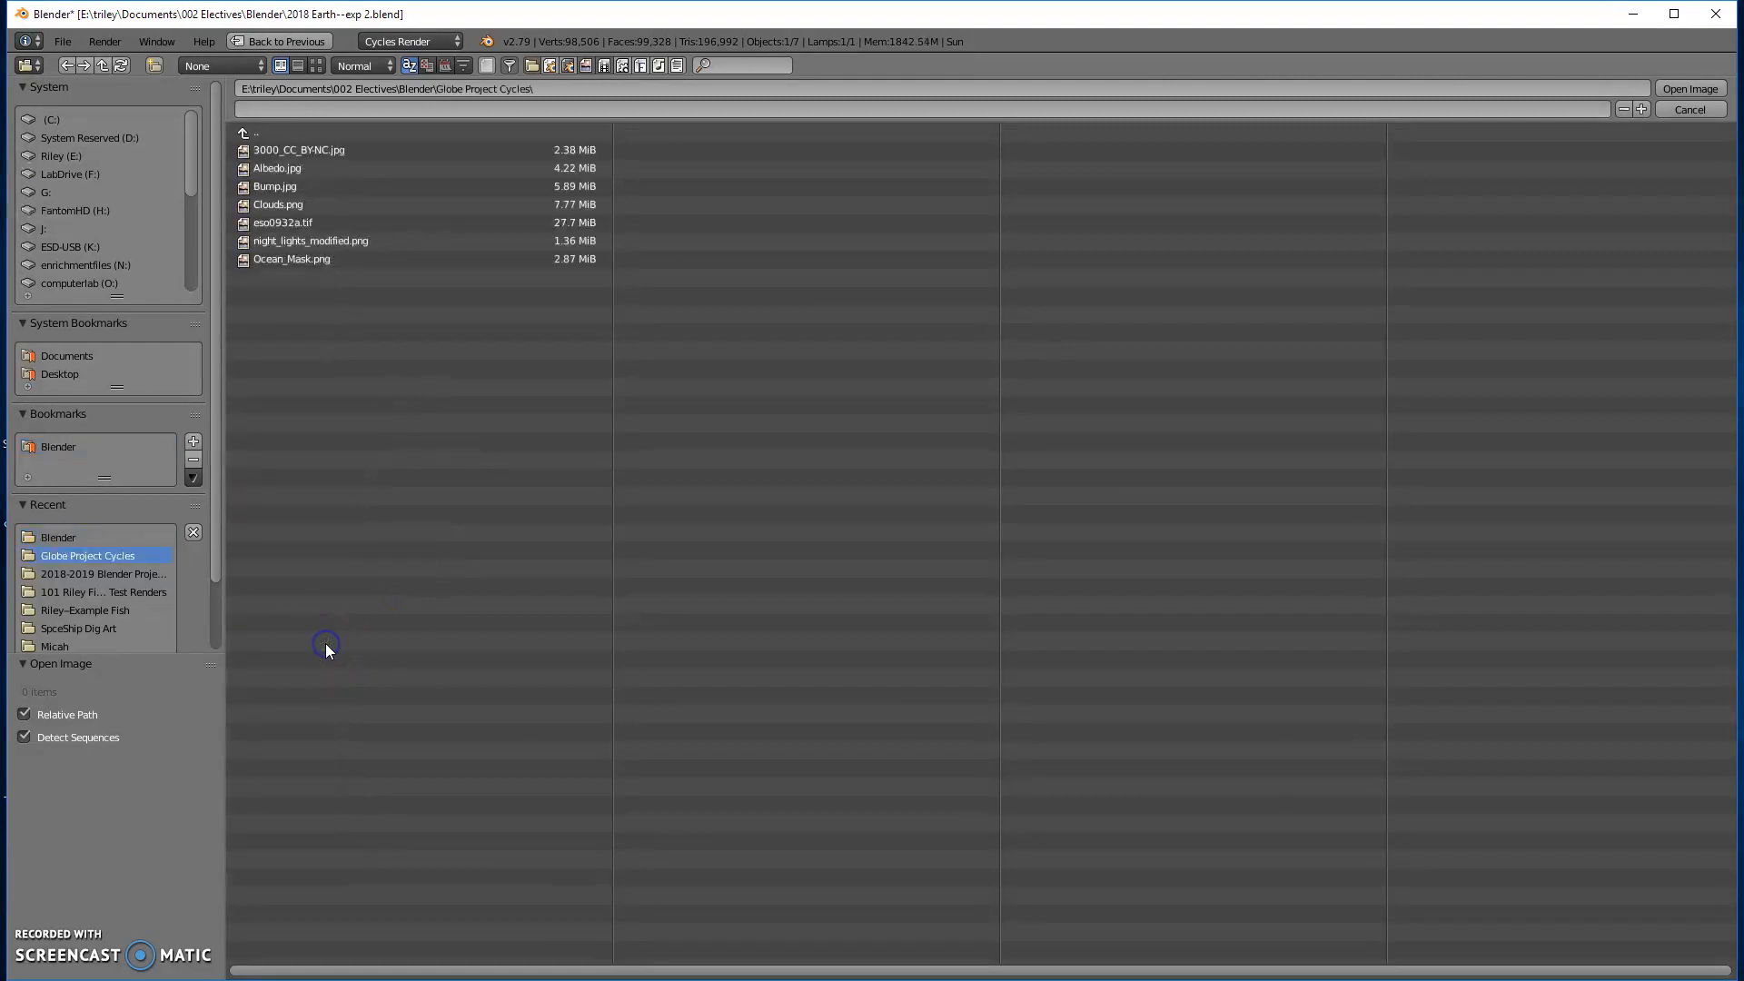
pyautogui.click(275, 226)
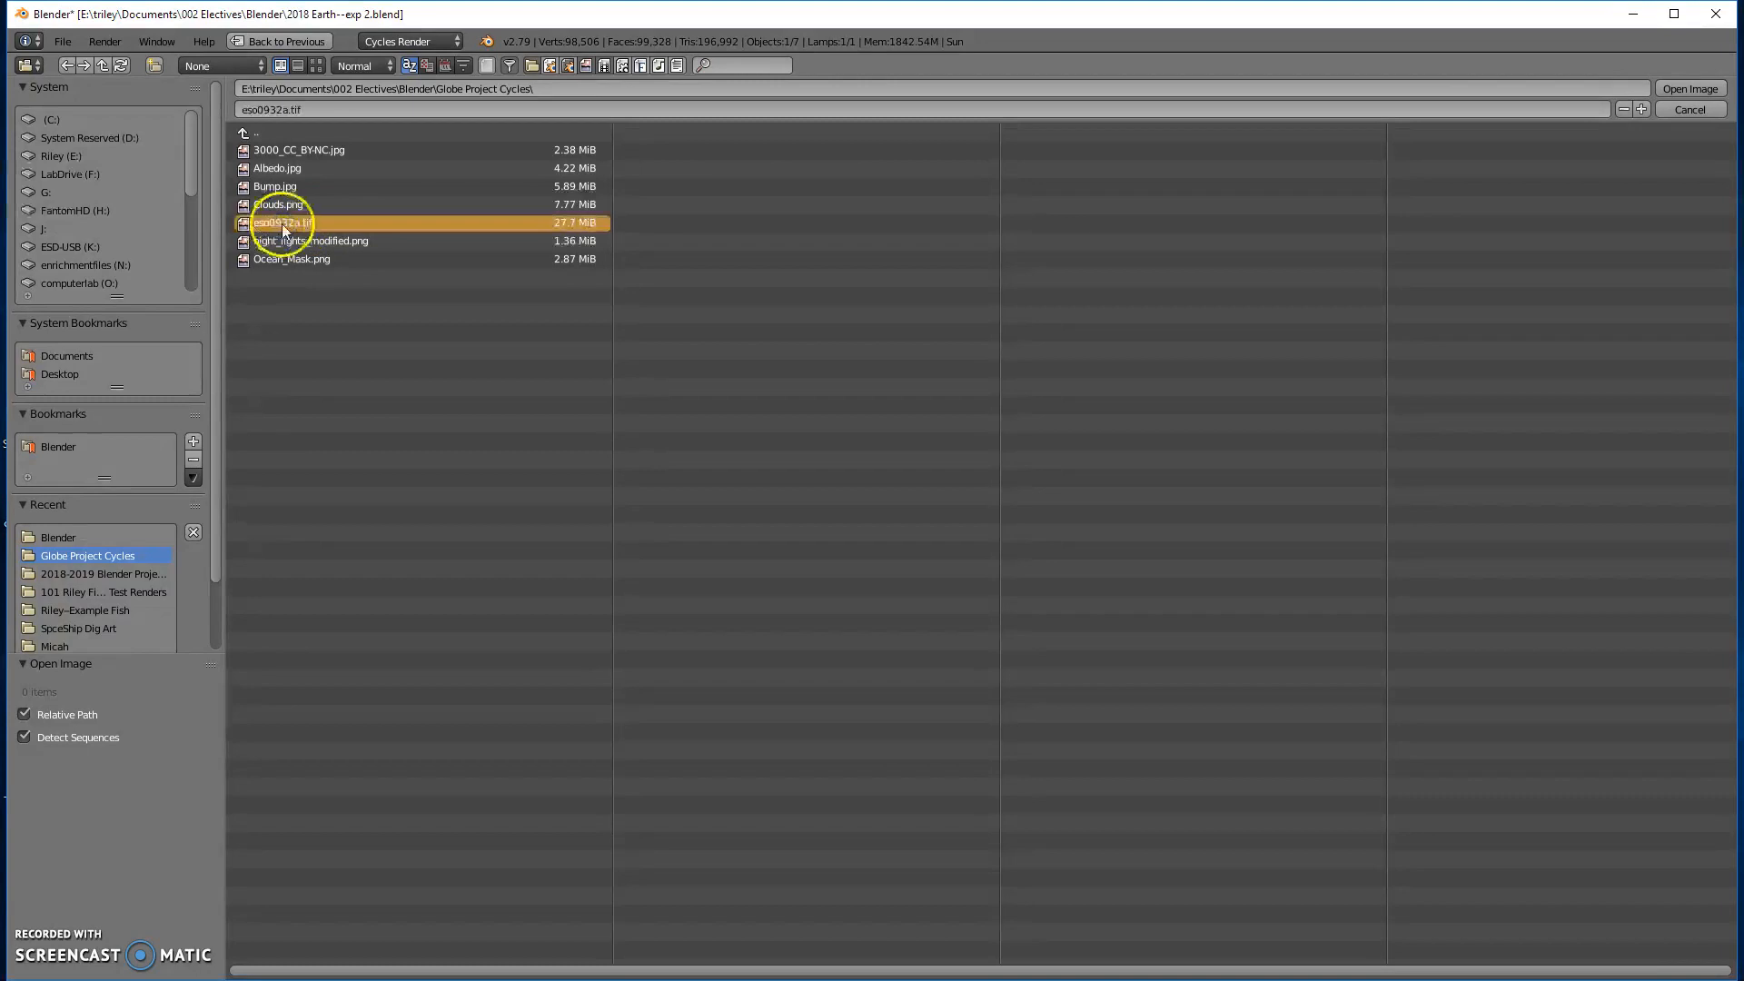
pyautogui.click(1681, 89)
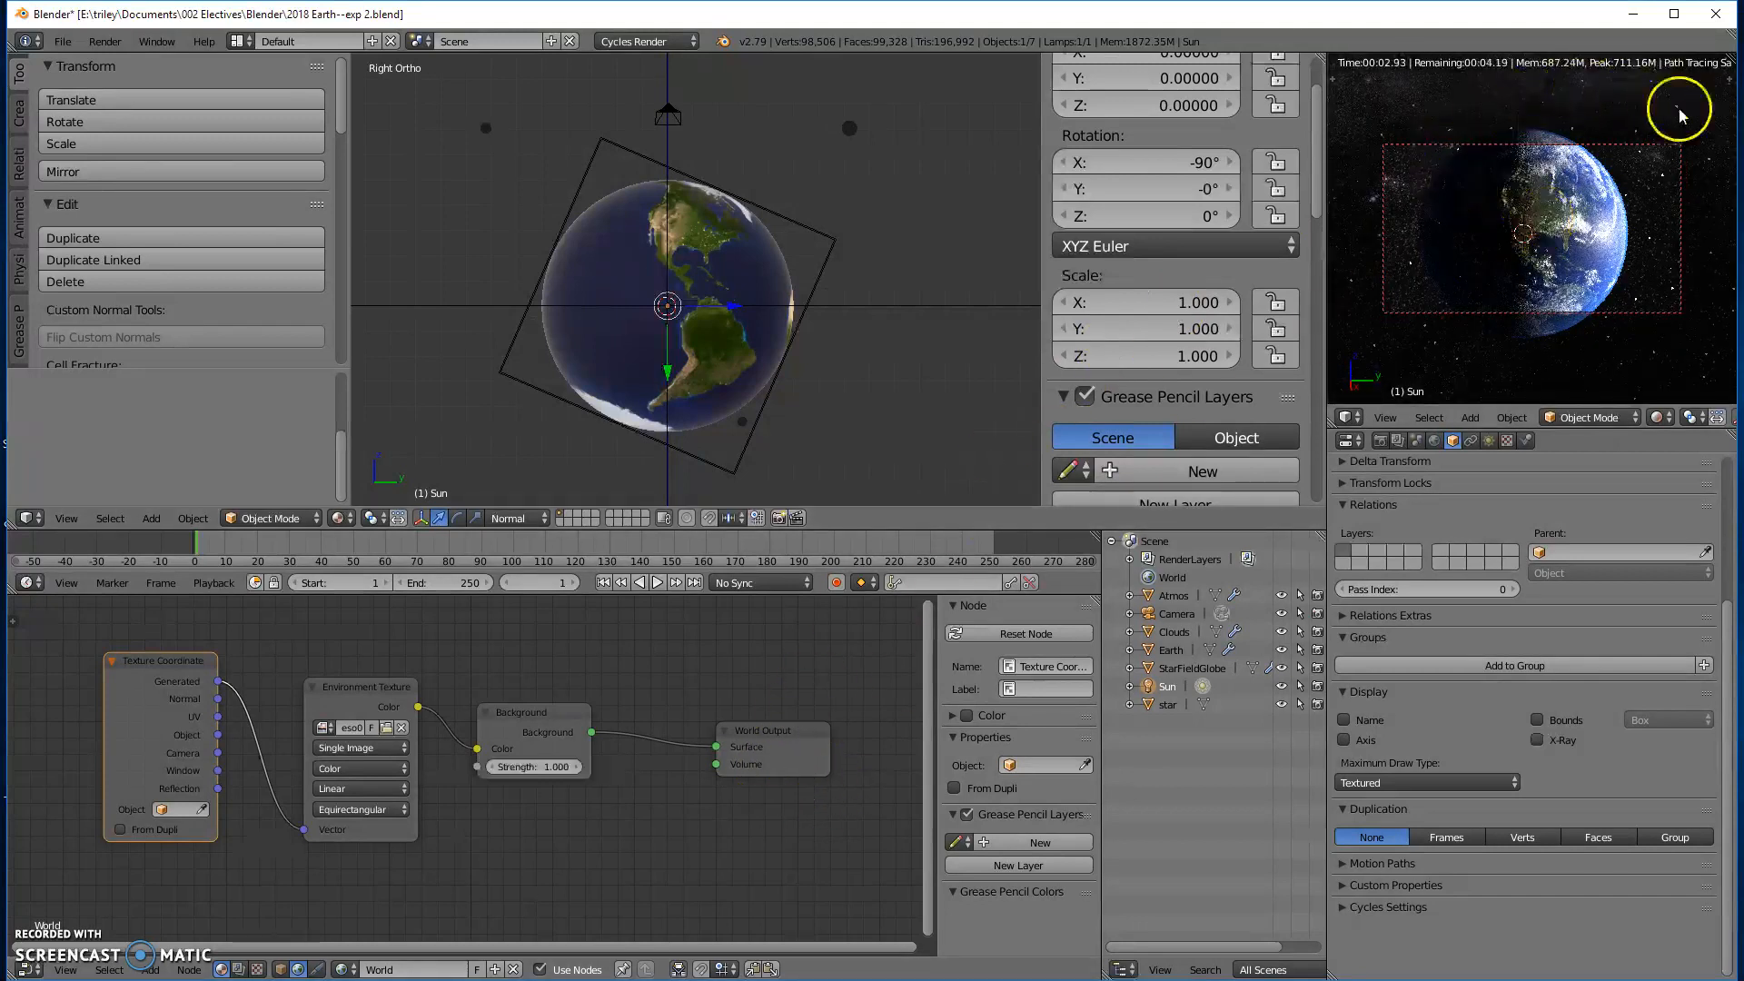
pyautogui.click(1480, 238)
pyautogui.moveTo(1481, 238)
pyautogui.mouseDown(button='middle')
pyautogui.moveTo(1622, 249)
pyautogui.moveTo(1508, 254)
pyautogui.mouseUp(button='middle')
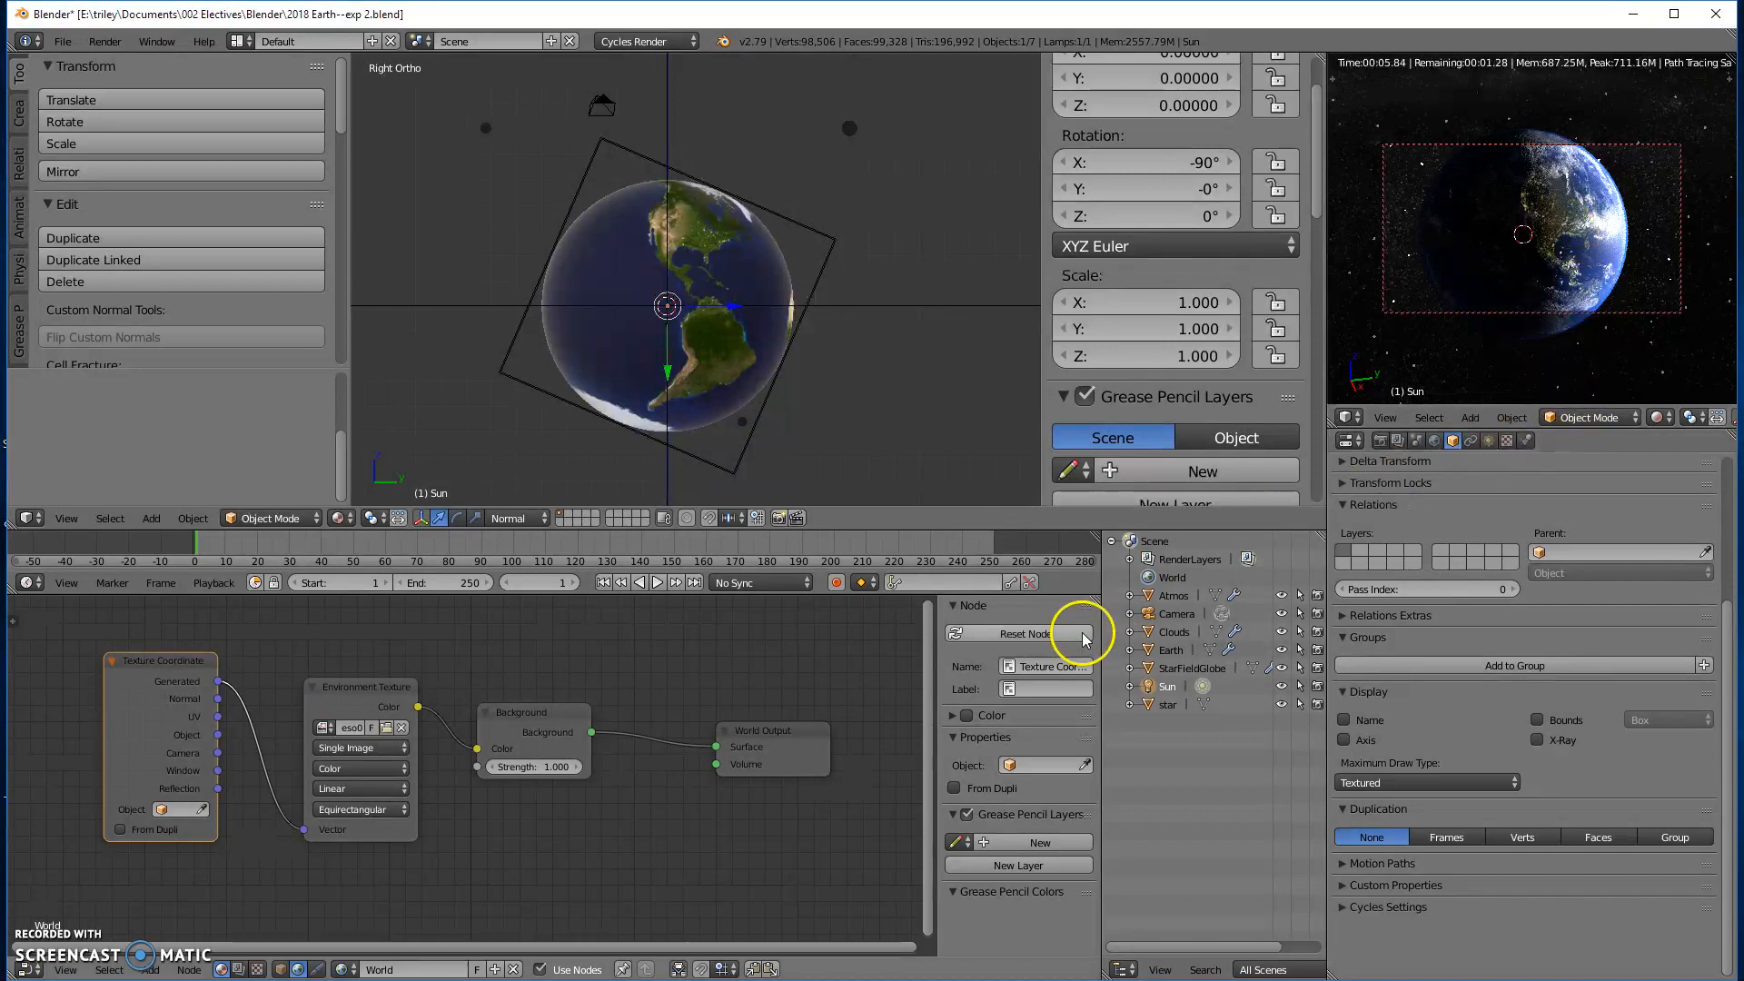
# - Hide the StarFieldGlobe's particle system in the viewport and show it again to compare the background with and without the particle stars
pyautogui.click(1181, 668)
pyautogui.scroll(12, 1551, 543)
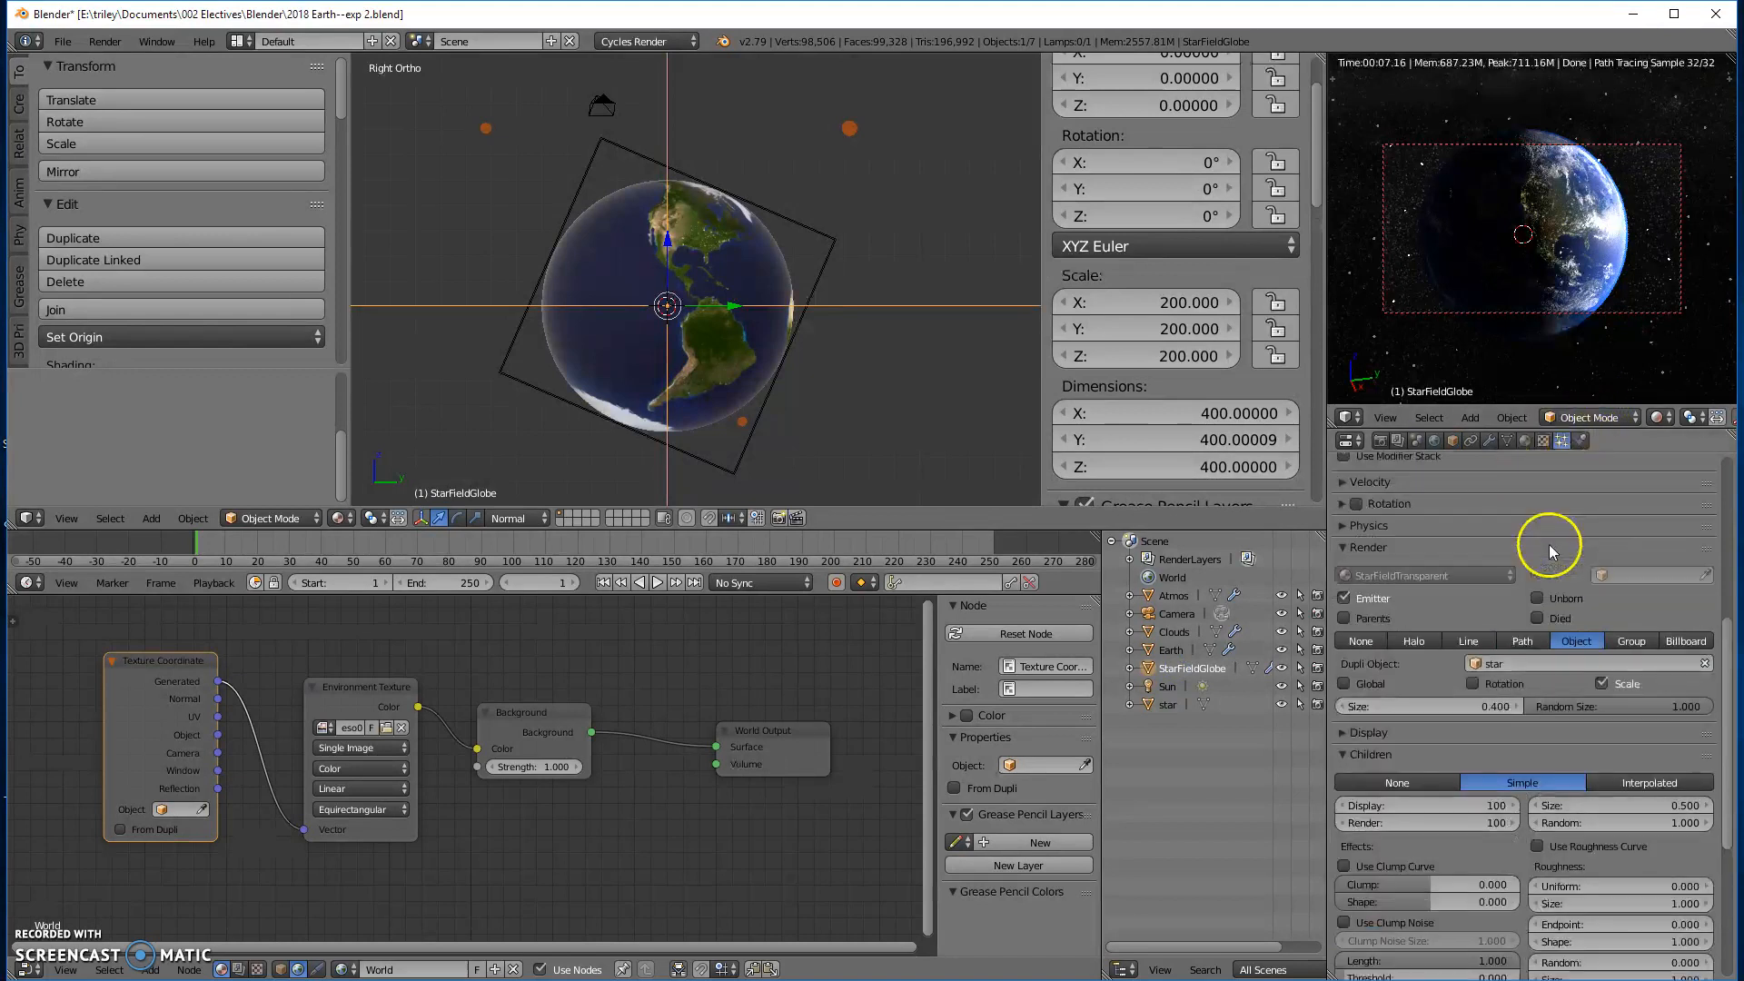
pyautogui.click(1676, 507)
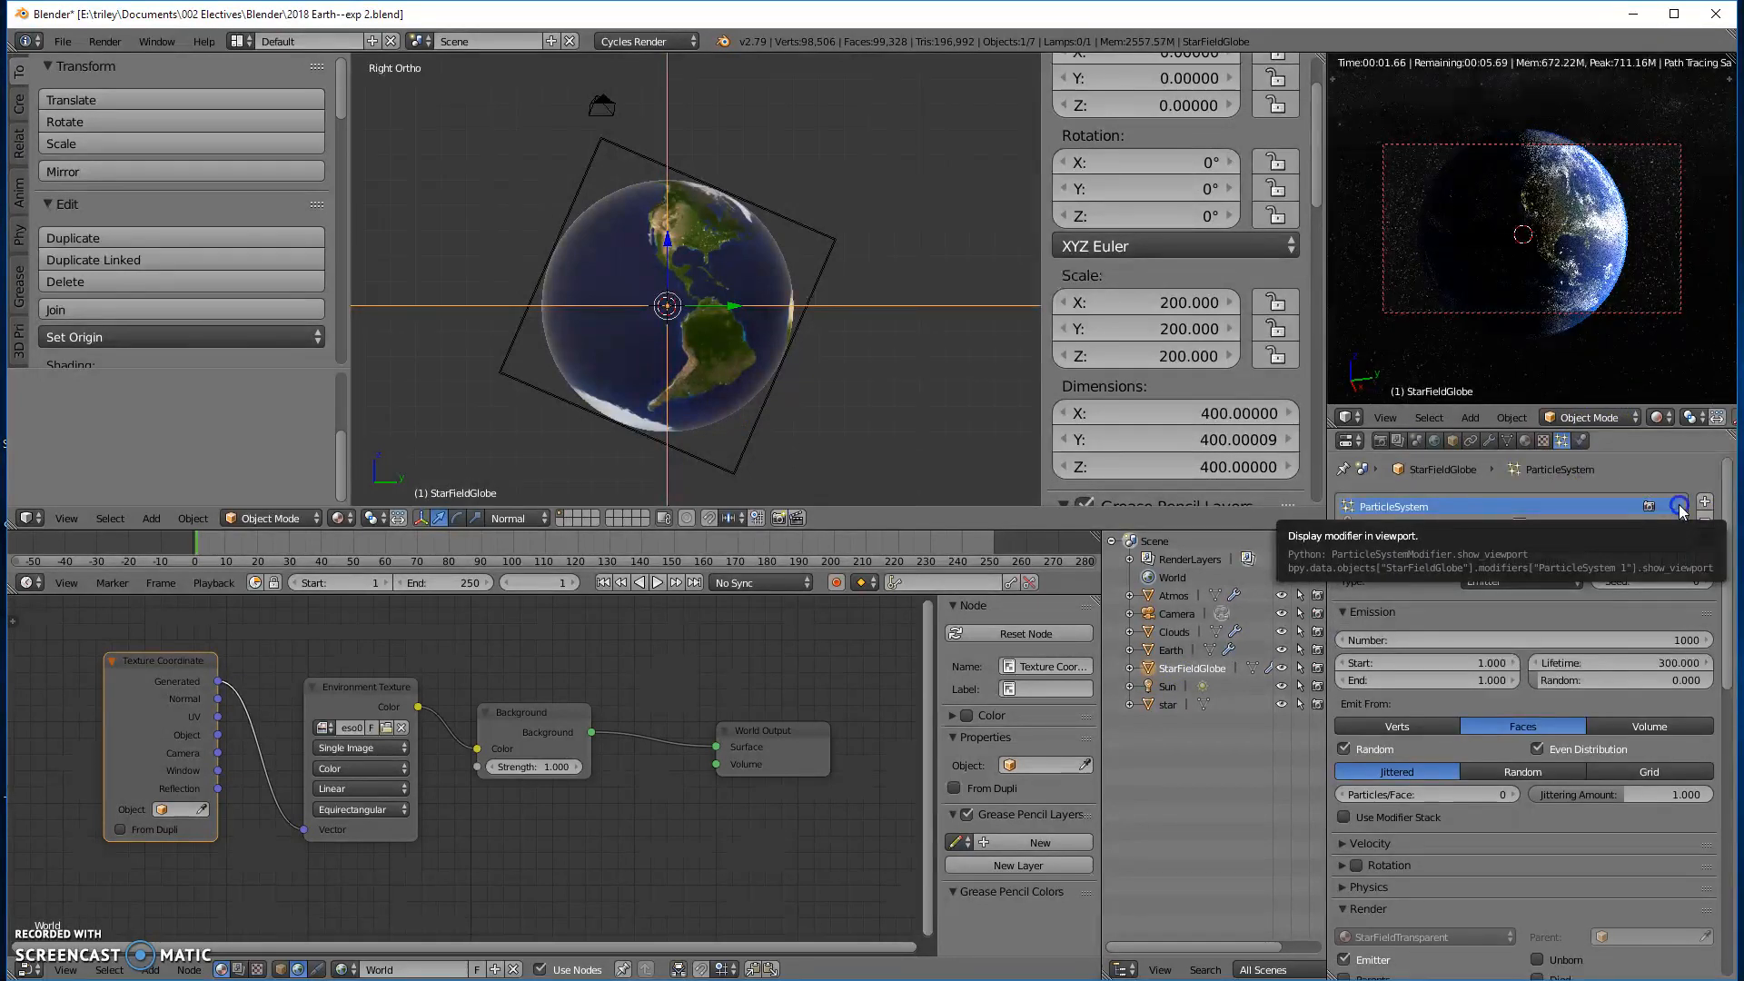
pyautogui.click(1678, 507)
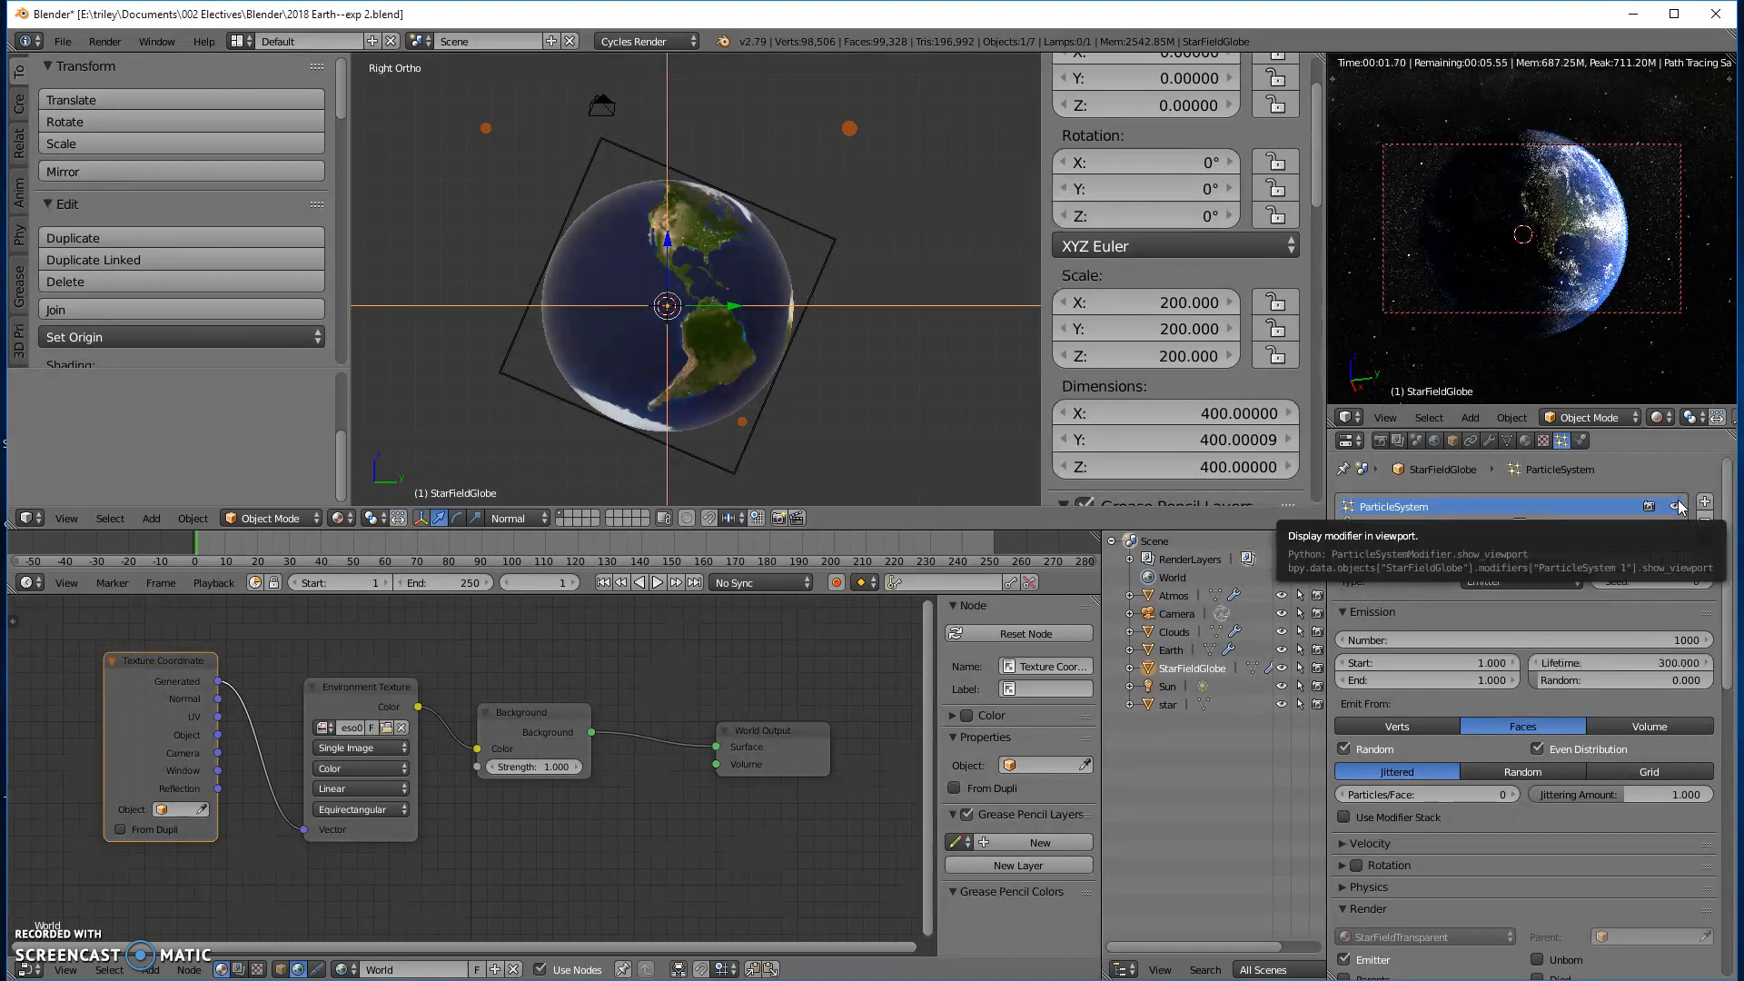